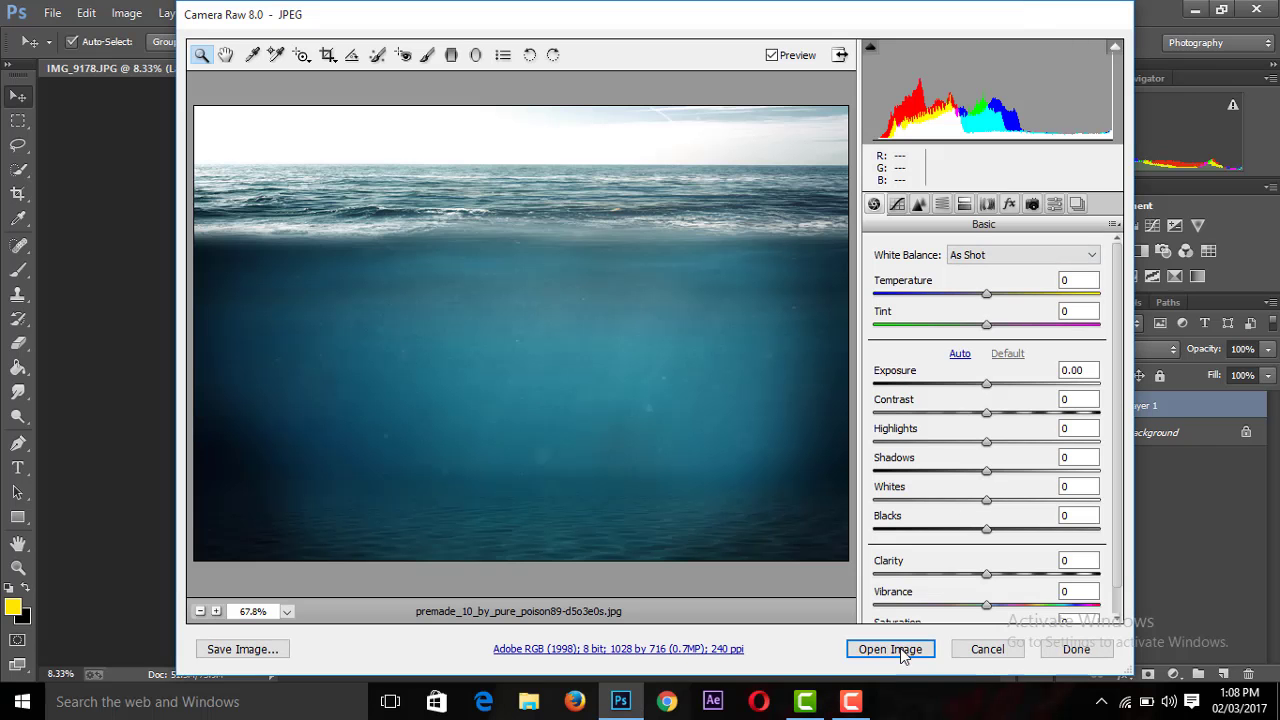
Step: Drag the ocean image into IMG_9178, close the source unsaved, and hide Layer 1 and Background
{"action": "left_click", "coordinate": [900, 648]}
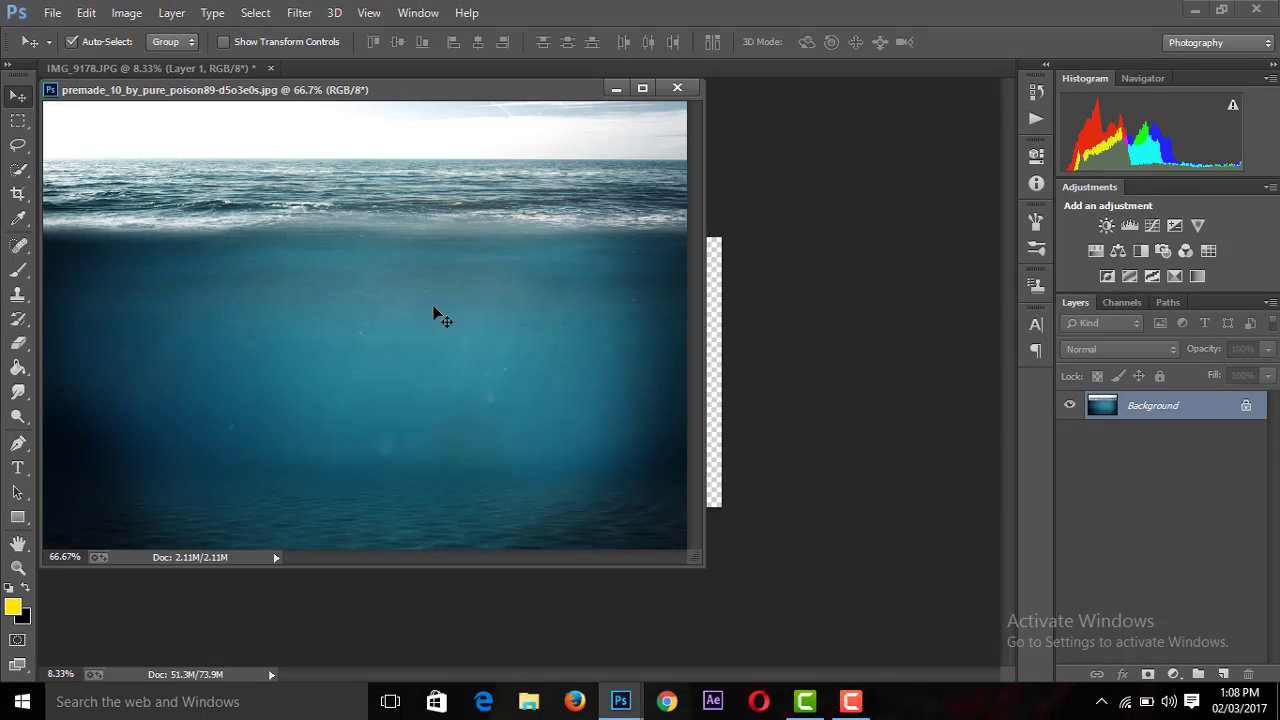
{"action": "left_click_drag", "start_coordinate": [440, 316], "coordinate": [709, 331]}
{"action": "left_click", "coordinate": [677, 88]}
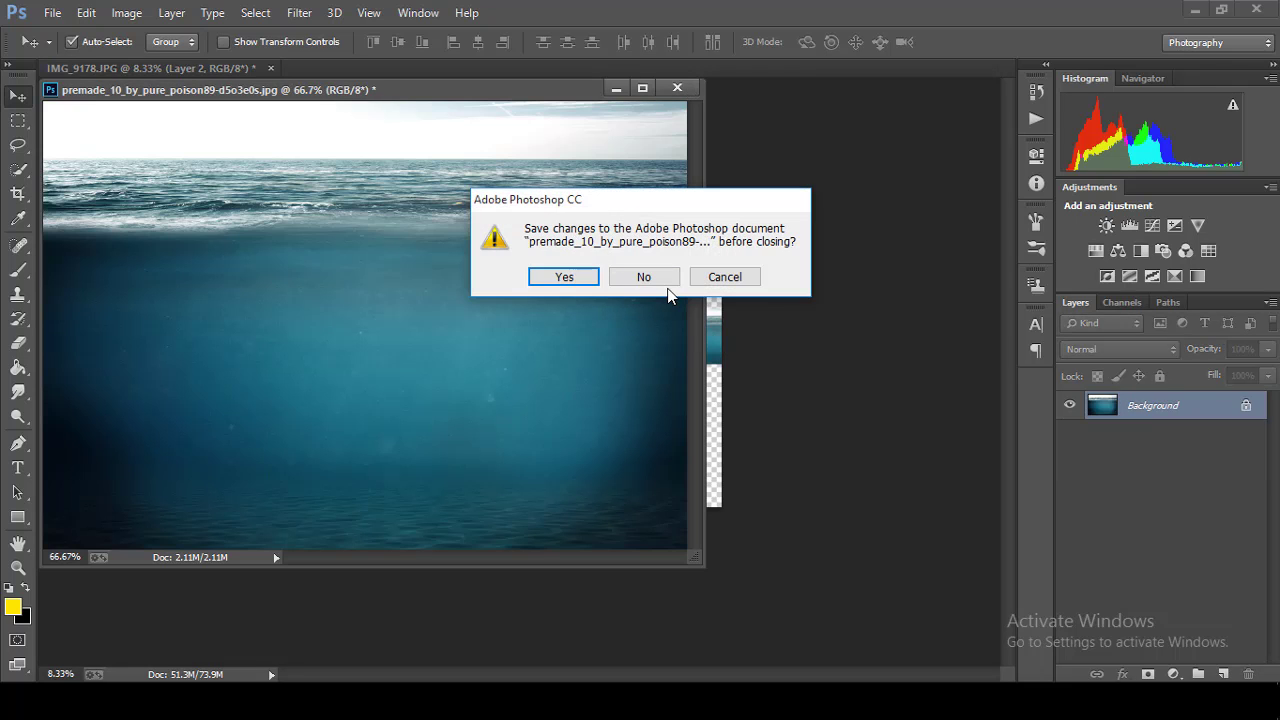
{"action": "left_click", "coordinate": [666, 282]}
{"action": "left_click_drag", "start_coordinate": [1078, 460], "coordinate": [1069, 438]}
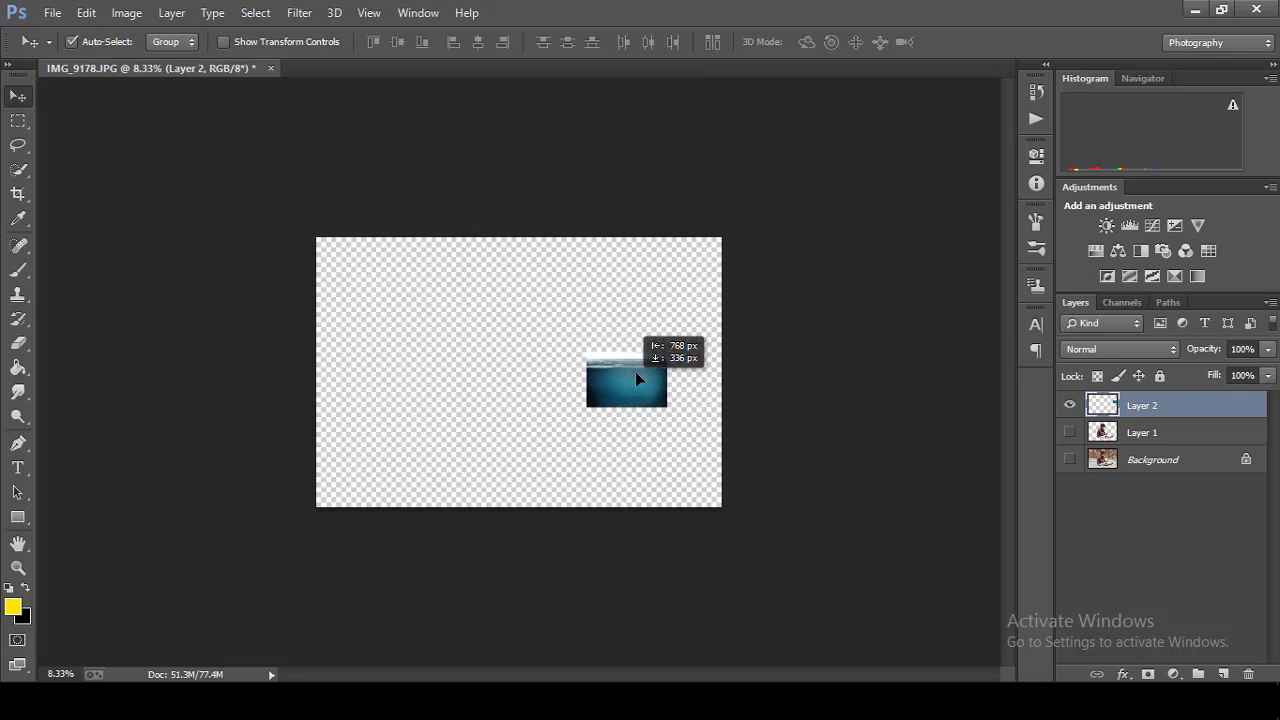
Step: Free-transform the ocean layer to span the full canvas width across the lower two-thirds
{"action": "left_click_drag", "start_coordinate": [635, 378], "coordinate": [578, 421]}
{"action": "key", "text": "ctrl+plus"}
{"action": "key", "text": "ctrl+plus"}
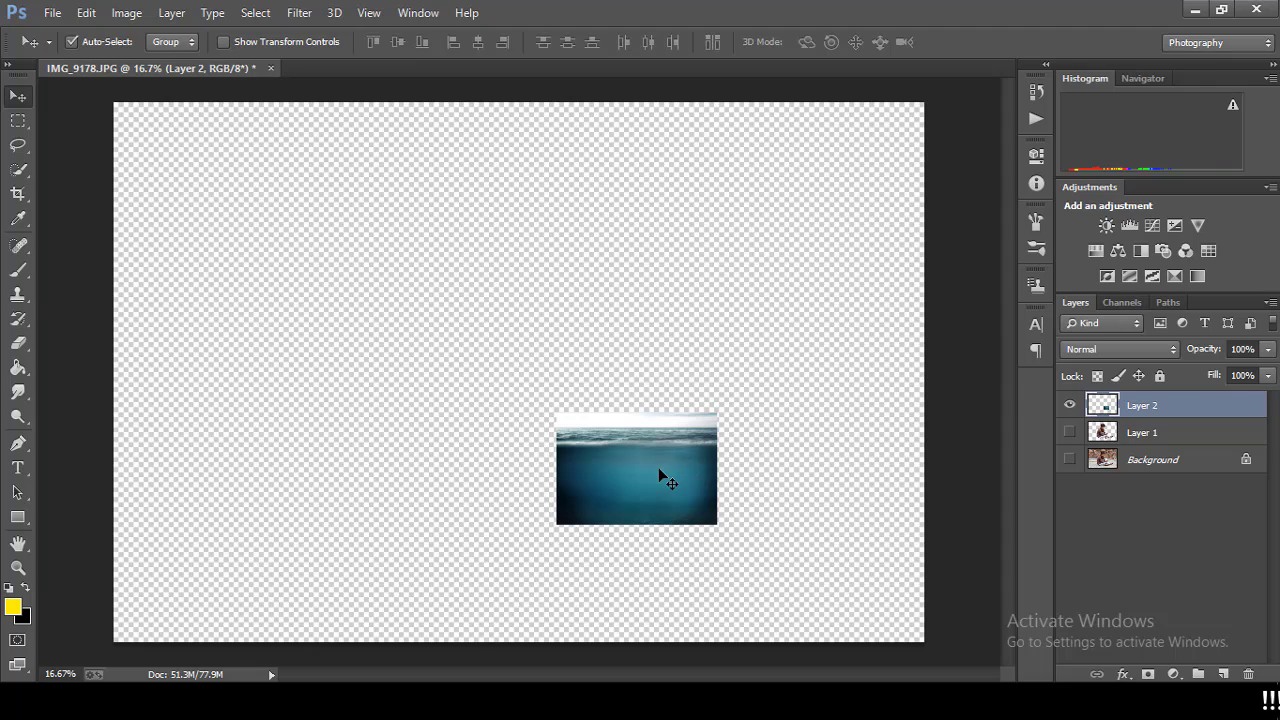
{"action": "key", "text": "ctrl+t"}
{"action": "left_click_drag", "start_coordinate": [690, 503], "coordinate": [575, 618]}
{"action": "left_click_drag", "start_coordinate": [603, 521], "coordinate": [697, 437]}
{"action": "mouse_move", "coordinate": [625, 508]}
{"action": "left_mouse_down"}
{"action": "mouse_move", "coordinate": [324, 507]}
{"action": "mouse_move", "coordinate": [322, 488]}
{"action": "left_mouse_up"}
{"action": "mouse_move", "coordinate": [363, 539]}
{"action": "left_mouse_down"}
{"action": "mouse_move", "coordinate": [937, 539]}
{"action": "mouse_move", "coordinate": [924, 539]}
{"action": "left_mouse_up"}
{"action": "mouse_move", "coordinate": [520, 435]}
{"action": "left_mouse_down"}
{"action": "mouse_move", "coordinate": [529, 257]}
{"action": "mouse_move", "coordinate": [529, 277]}
{"action": "left_mouse_up"}
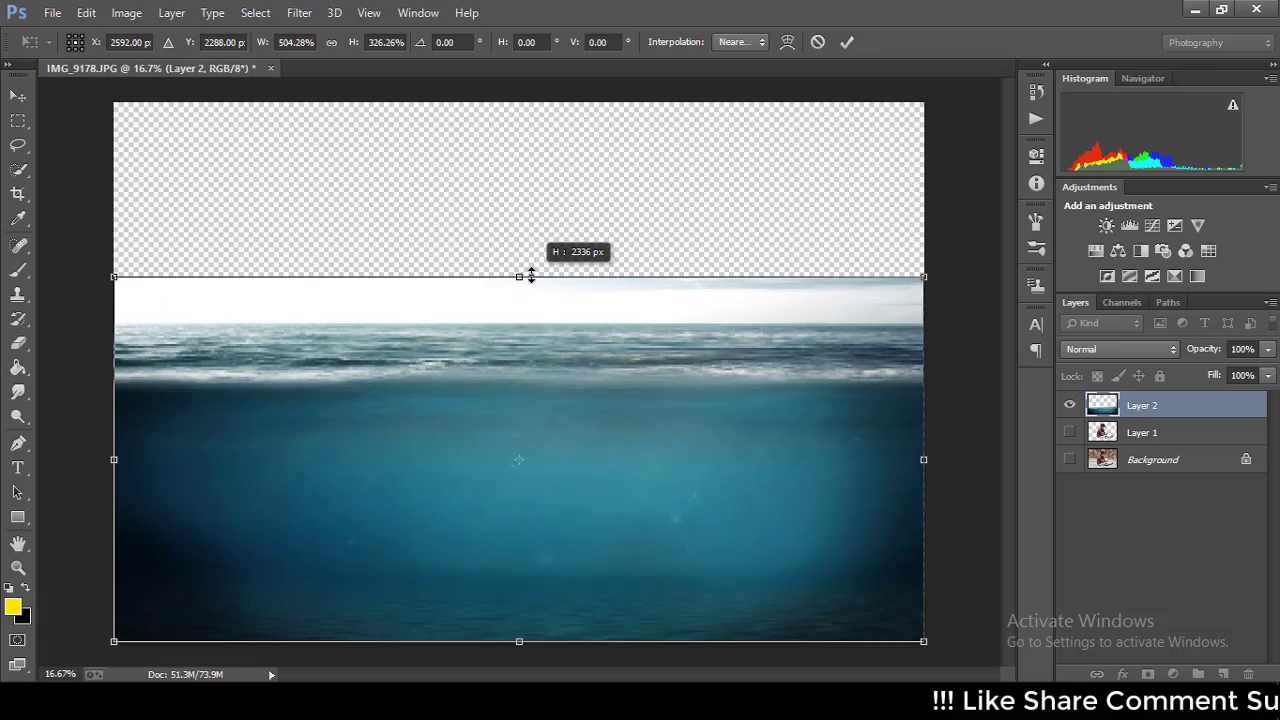
{"action": "left_click", "coordinate": [846, 42]}
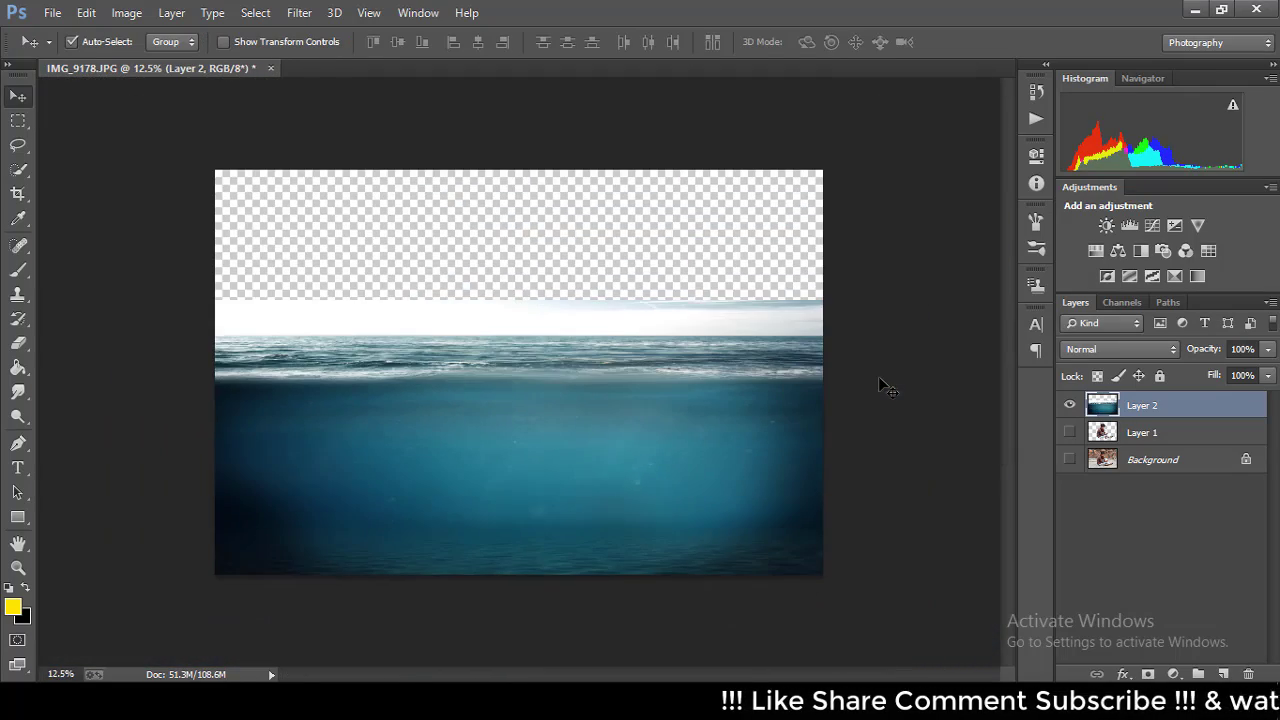
Step: Trace a closed Pen path around the underwater area below the water line
{"action": "left_click", "coordinate": [18, 147]}
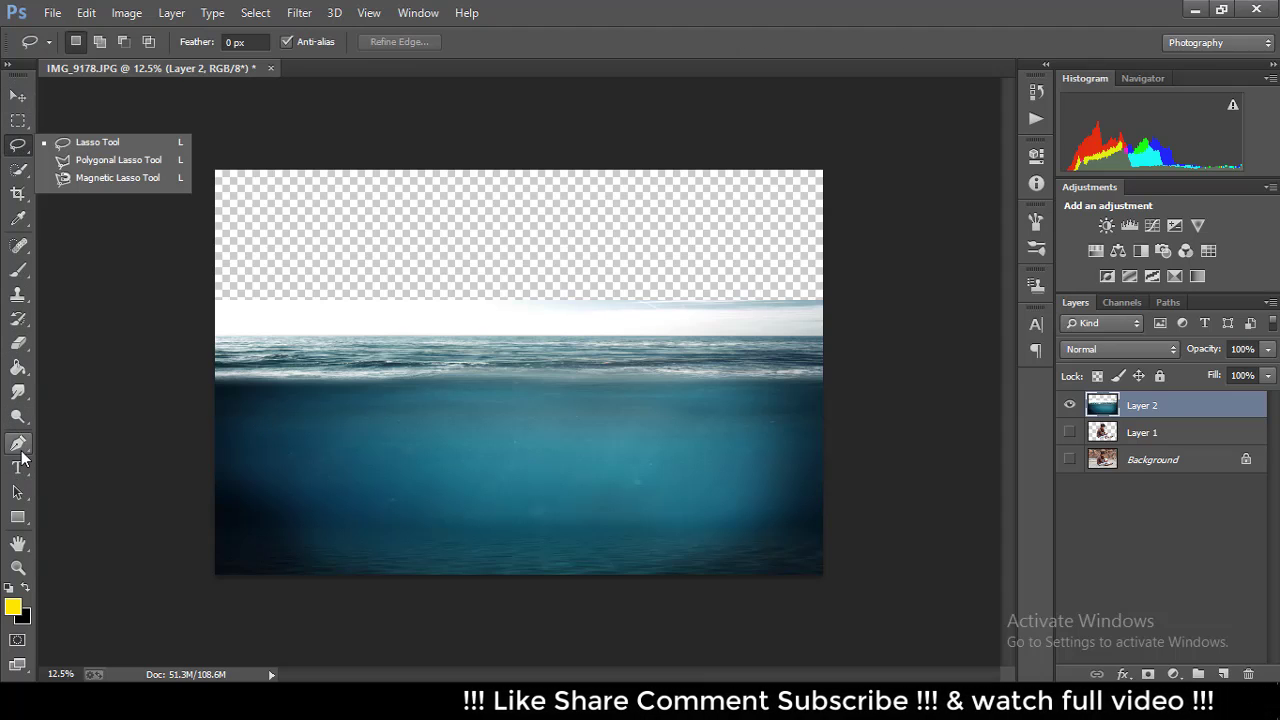
{"action": "left_click", "coordinate": [18, 443]}
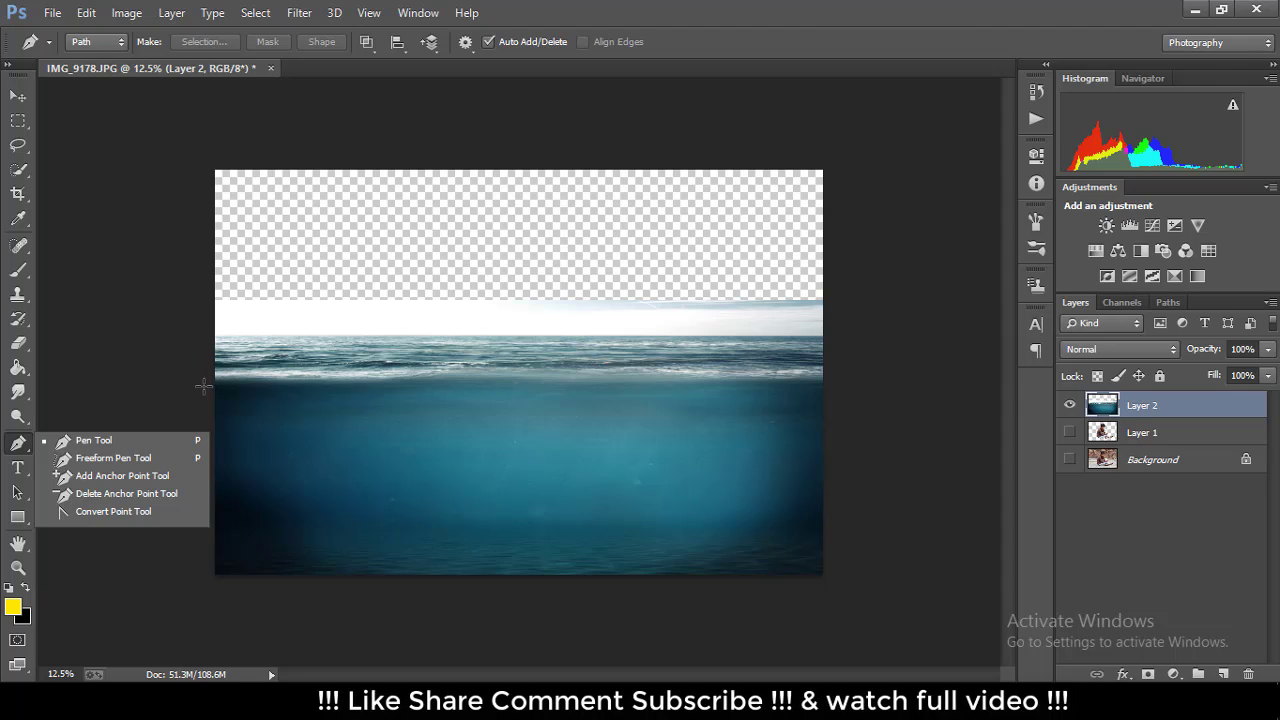
{"action": "left_click", "coordinate": [204, 386]}
{"action": "left_click", "coordinate": [858, 383]}
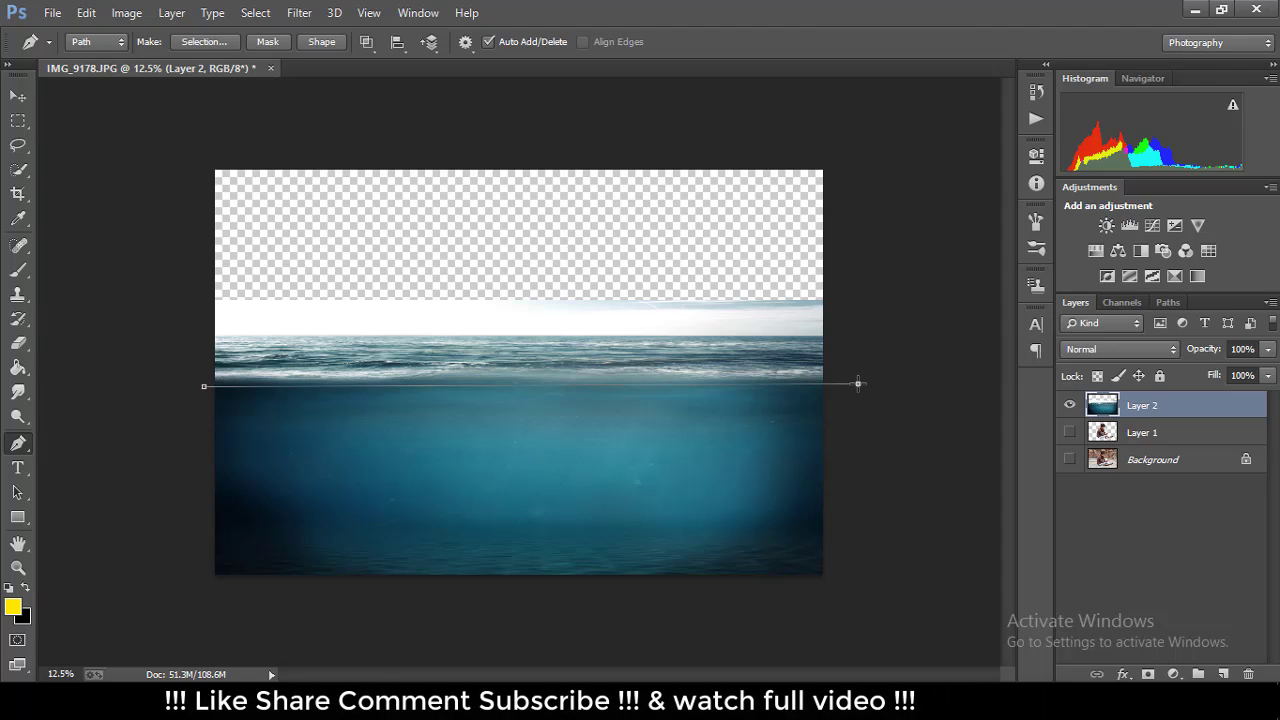
{"action": "left_click", "coordinate": [839, 604]}
{"action": "left_click", "coordinate": [203, 600]}
{"action": "left_click", "coordinate": [204, 387]}
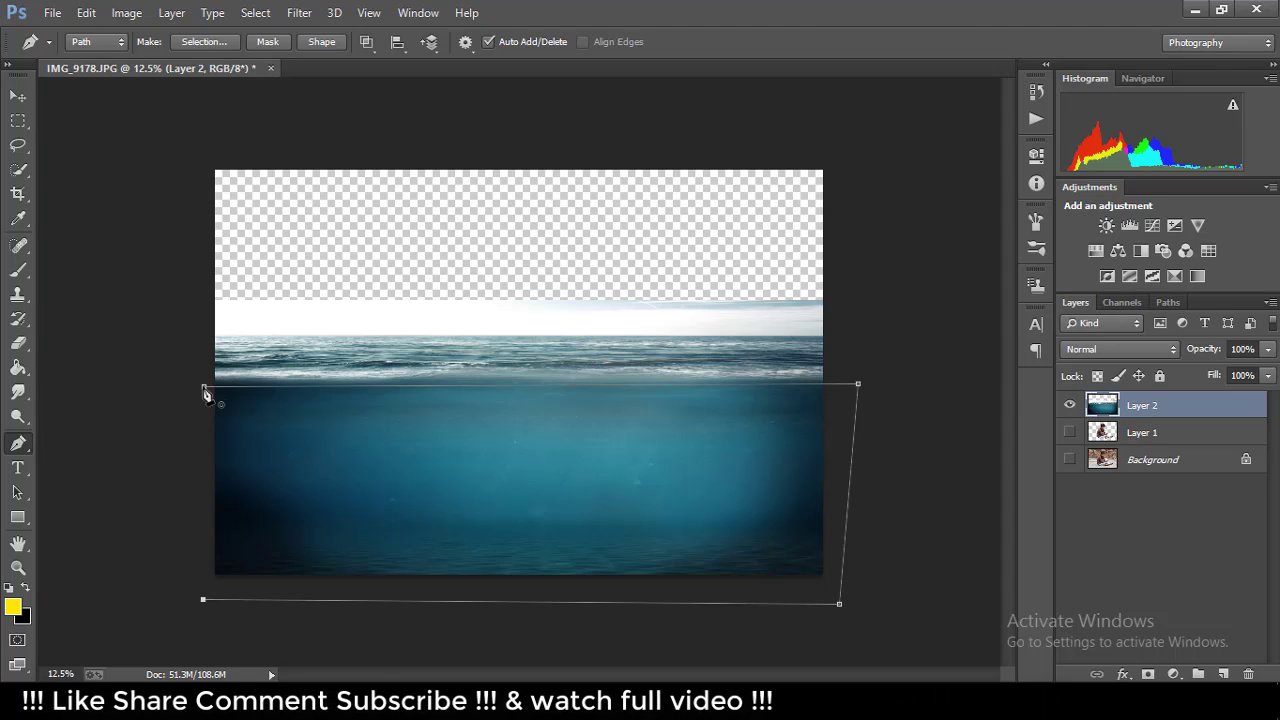
Step: Convert the path to a selection and delete the underwater pixels from Layer 2
{"action": "right_click", "coordinate": [203, 388]}
{"action": "right_click", "coordinate": [548, 466]}
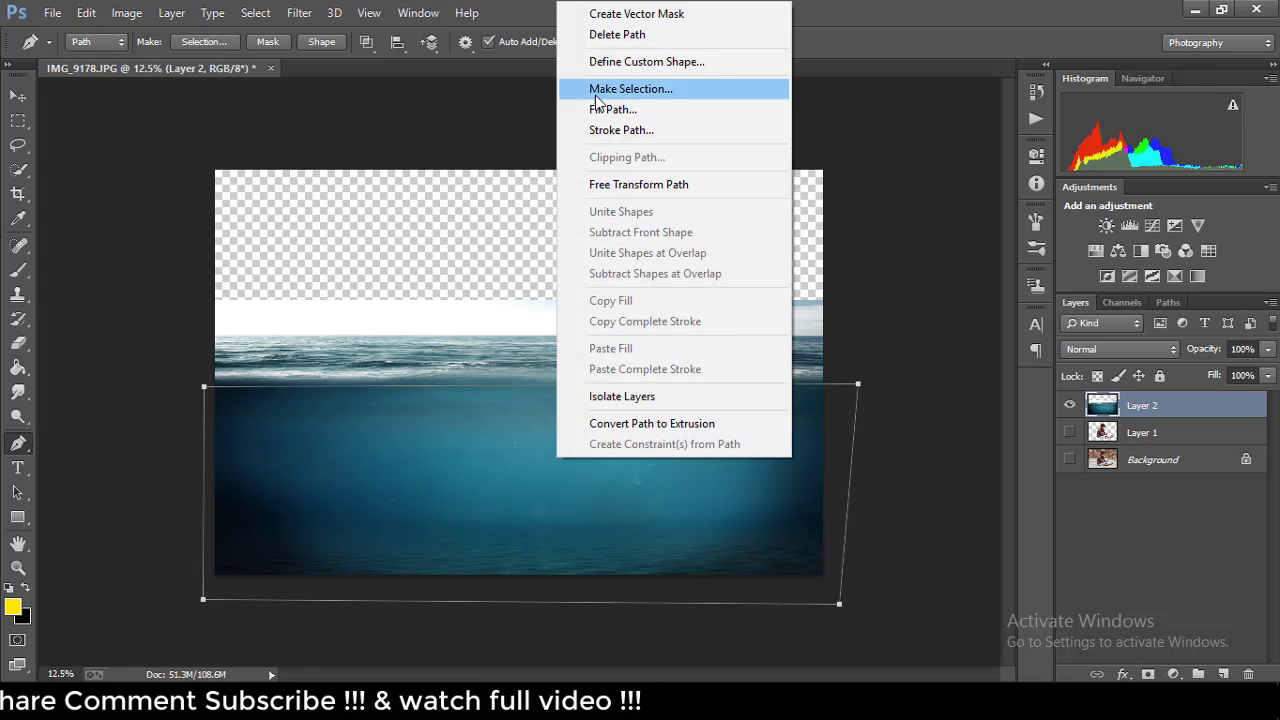
{"action": "left_click", "coordinate": [596, 92]}
{"action": "left_click", "coordinate": [738, 200]}
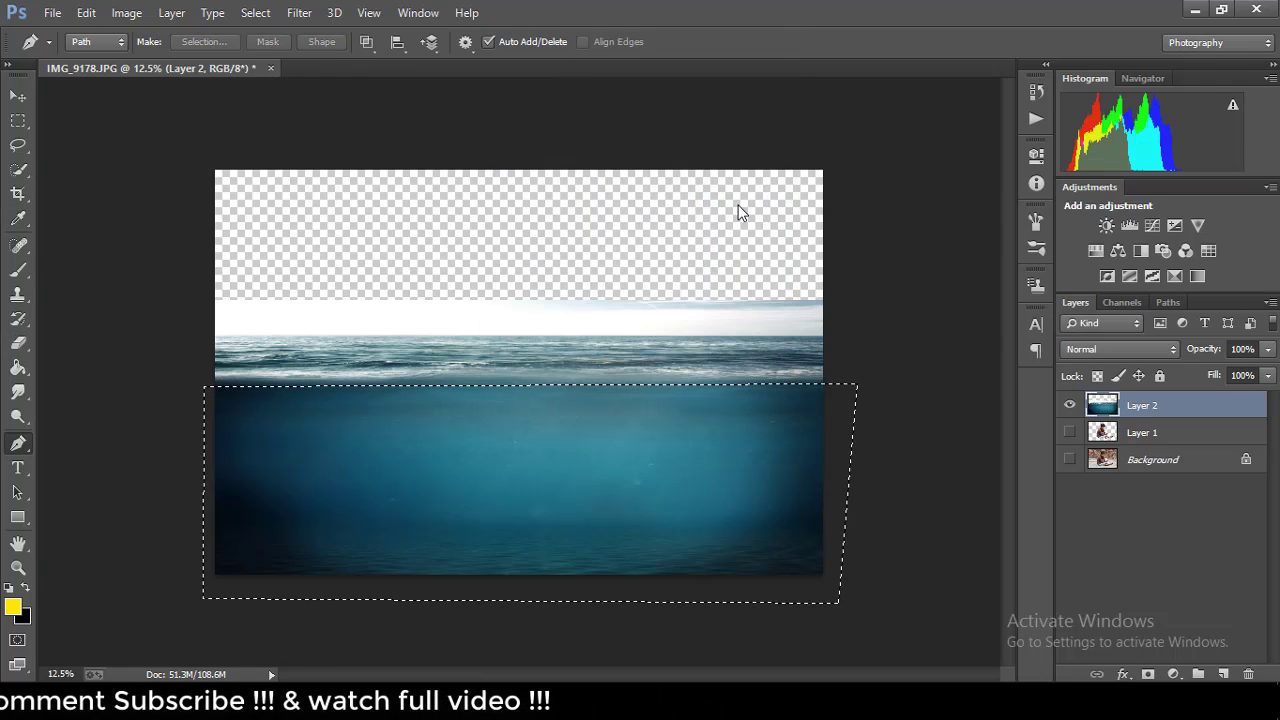
{"action": "left_click", "coordinate": [17, 172]}
{"action": "left_click", "coordinate": [110, 166]}
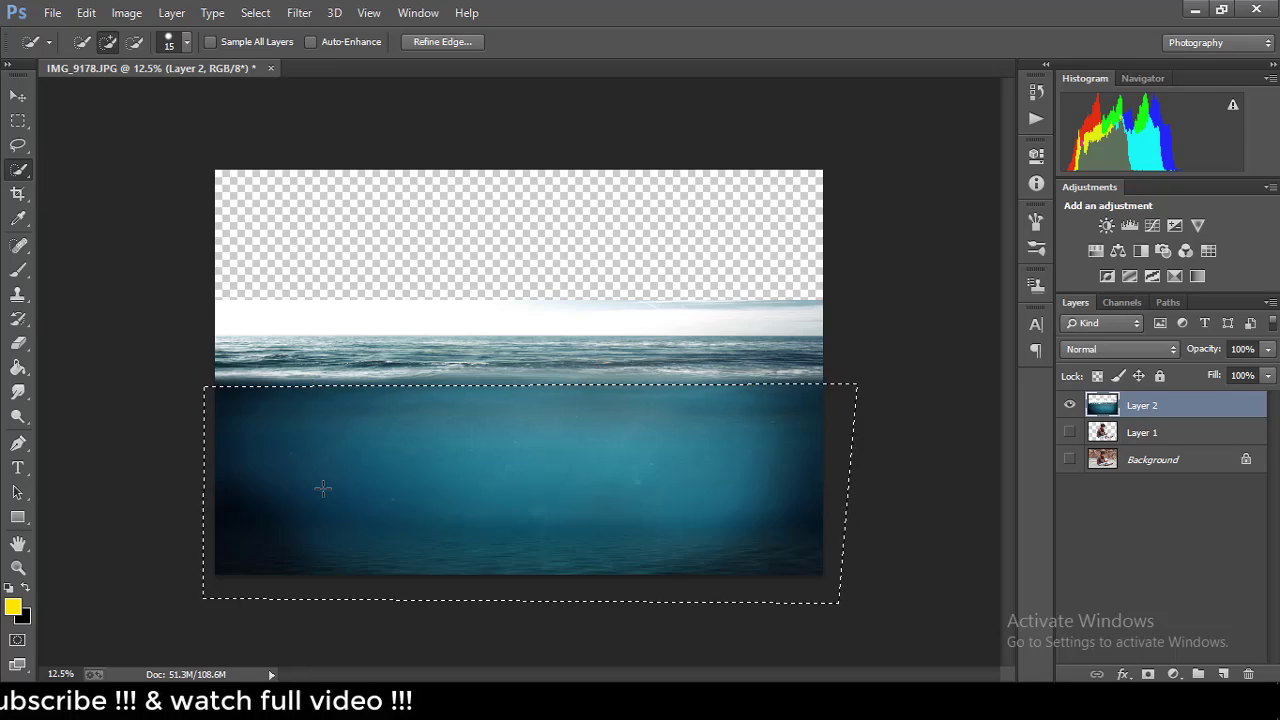
{"action": "left_click", "coordinate": [323, 487]}
{"action": "key", "text": "Delete"}
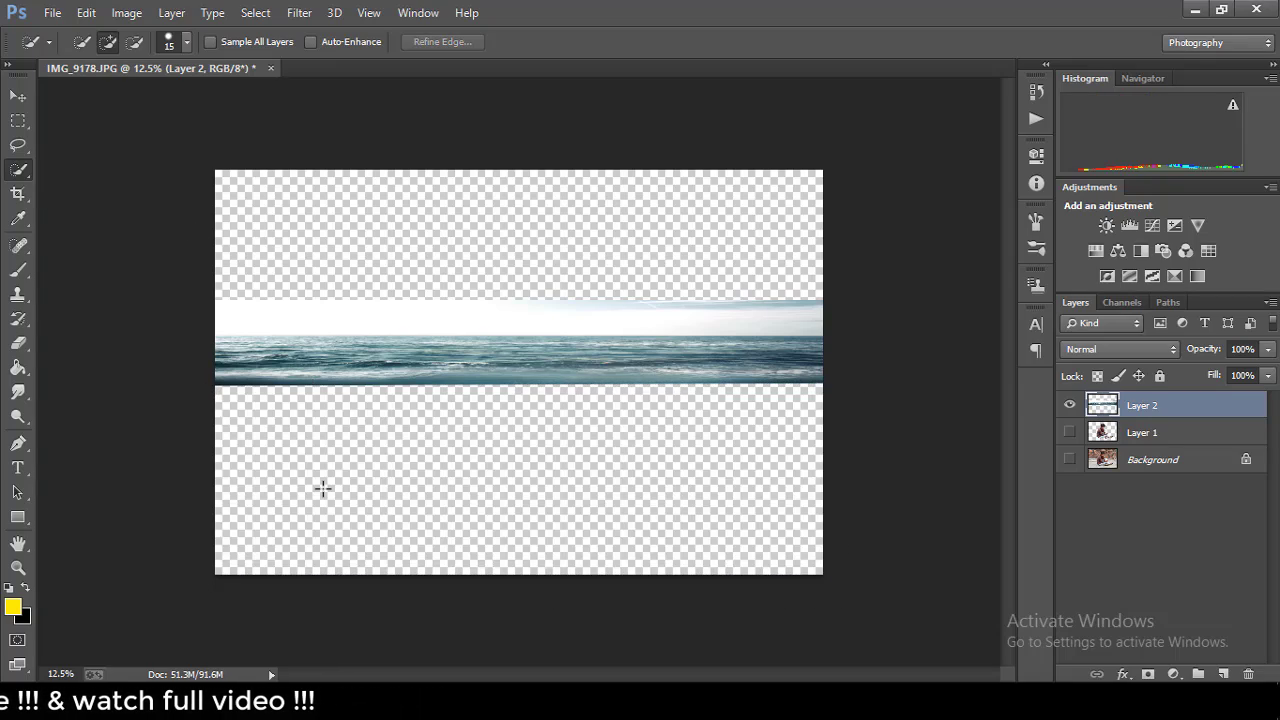
{"action": "key", "text": "ctrl+plus"}
{"action": "key", "text": "ctrl+plus"}
{"action": "key", "text": "ctrl+plus"}
{"action": "key", "text": "ctrl+plus"}
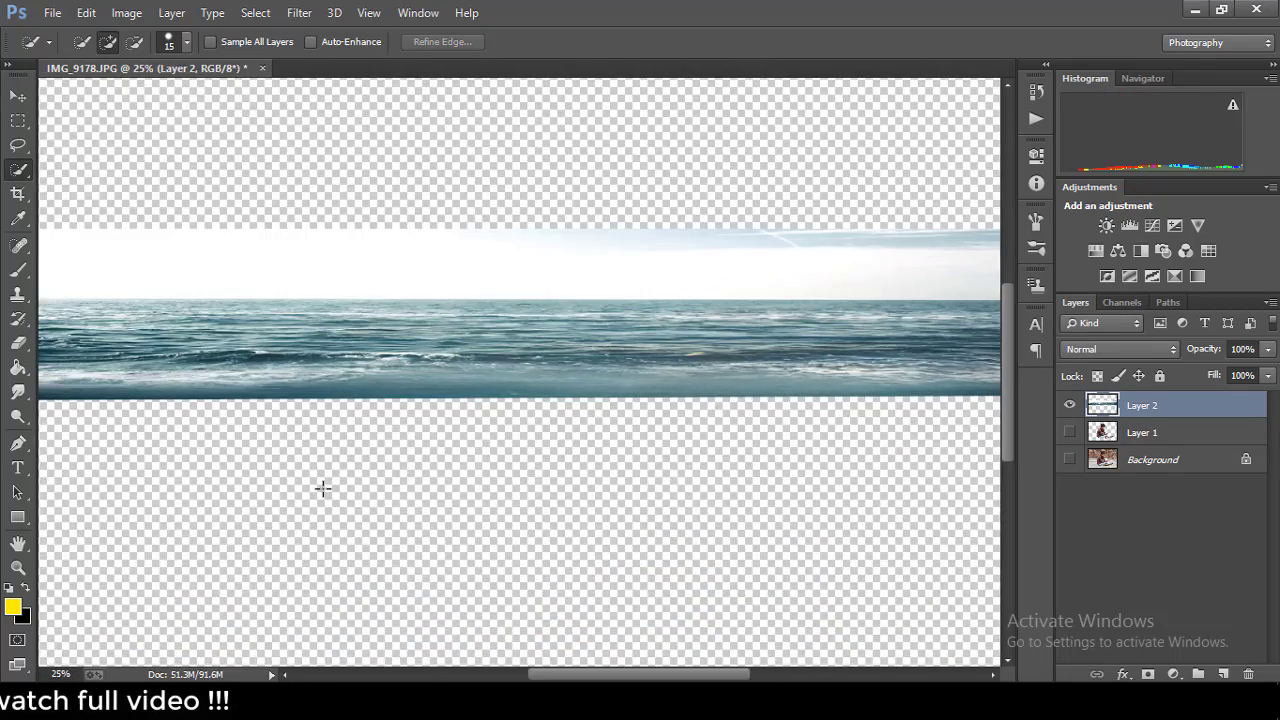
{"action": "key", "text": "ctrl+minus"}
Step: Draw a Pen path around the white sky strip and make it a selection
{"action": "left_click", "coordinate": [21, 450]}
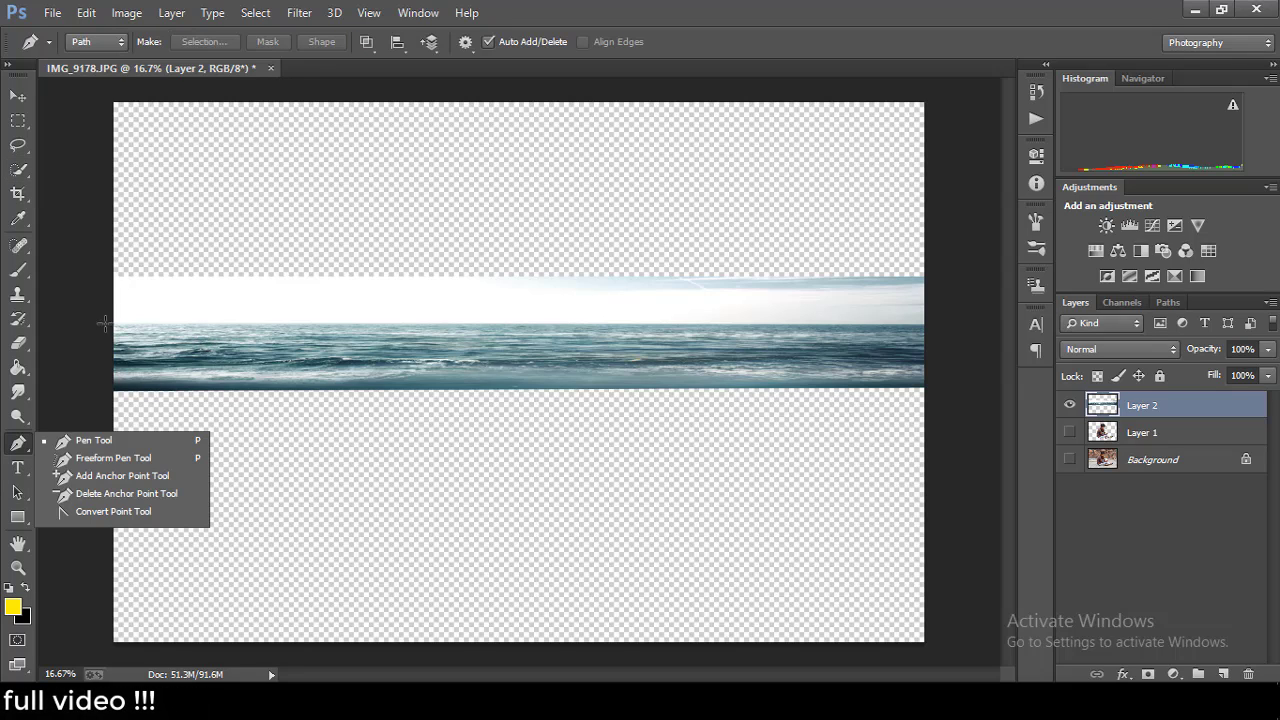
{"action": "left_click", "coordinate": [100, 246]}
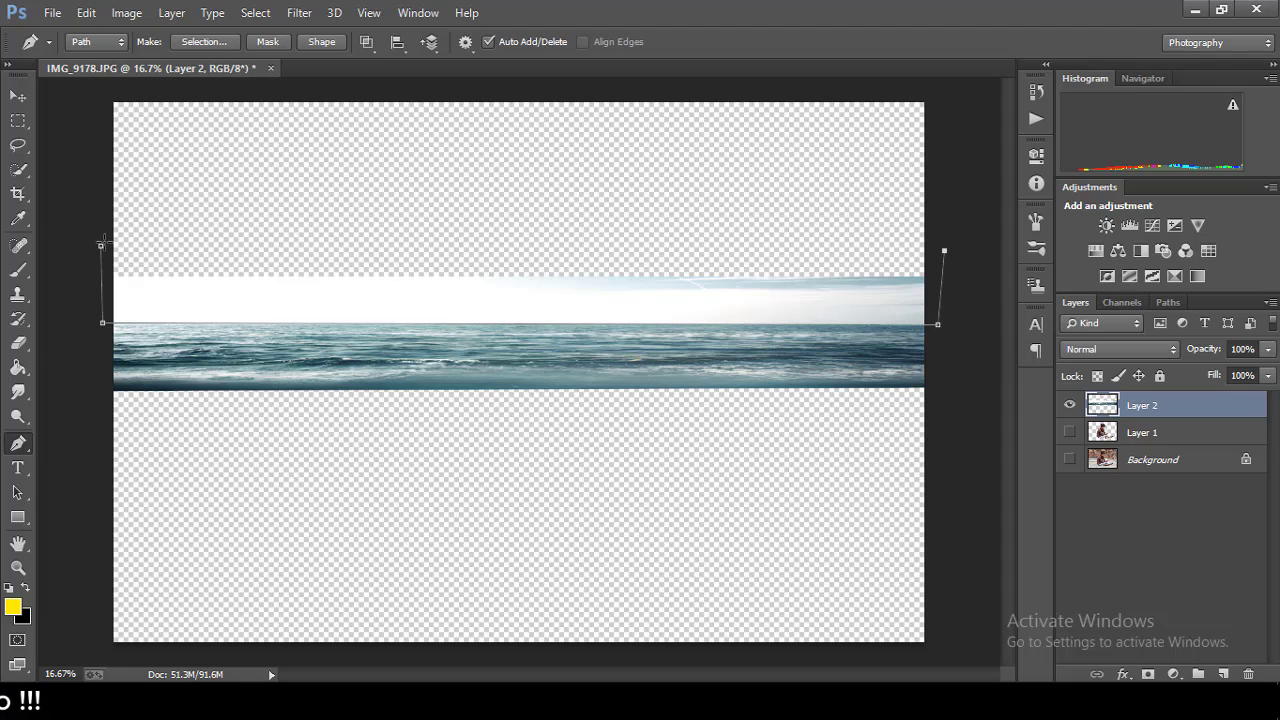
{"action": "right_click", "coordinate": [236, 267]}
{"action": "left_click", "coordinate": [285, 315]}
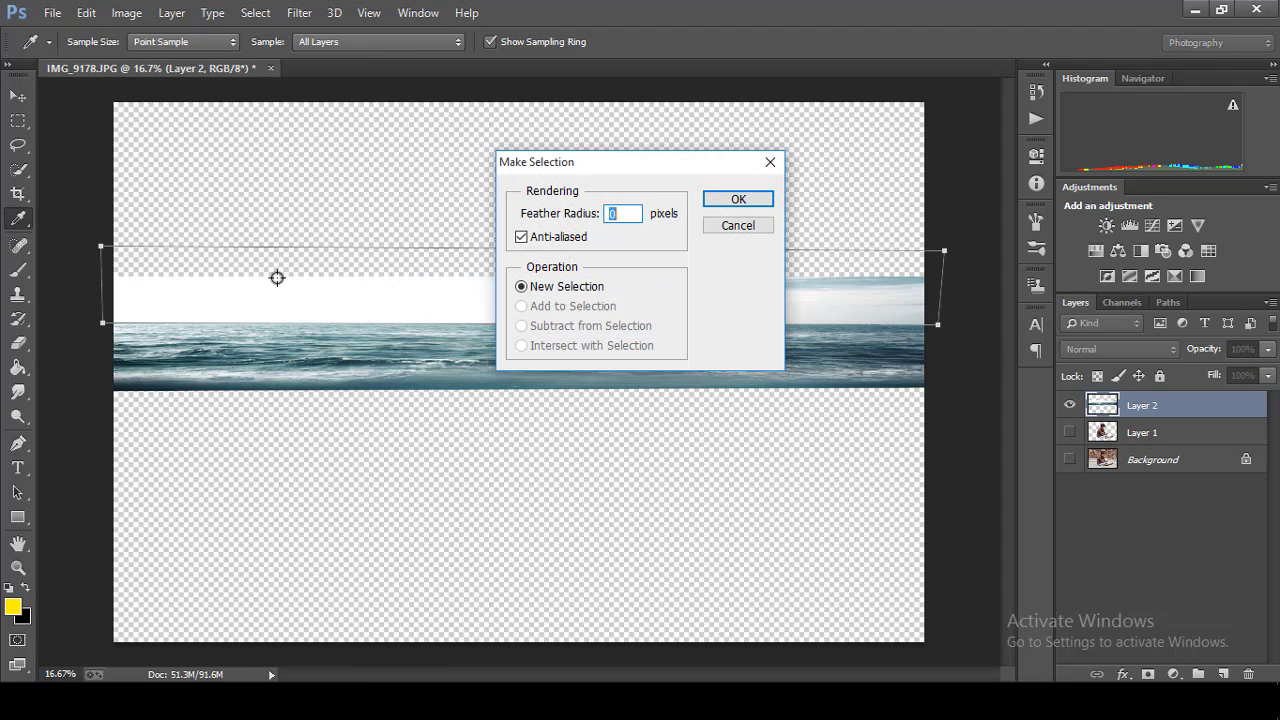
{"action": "left_click", "coordinate": [738, 200]}
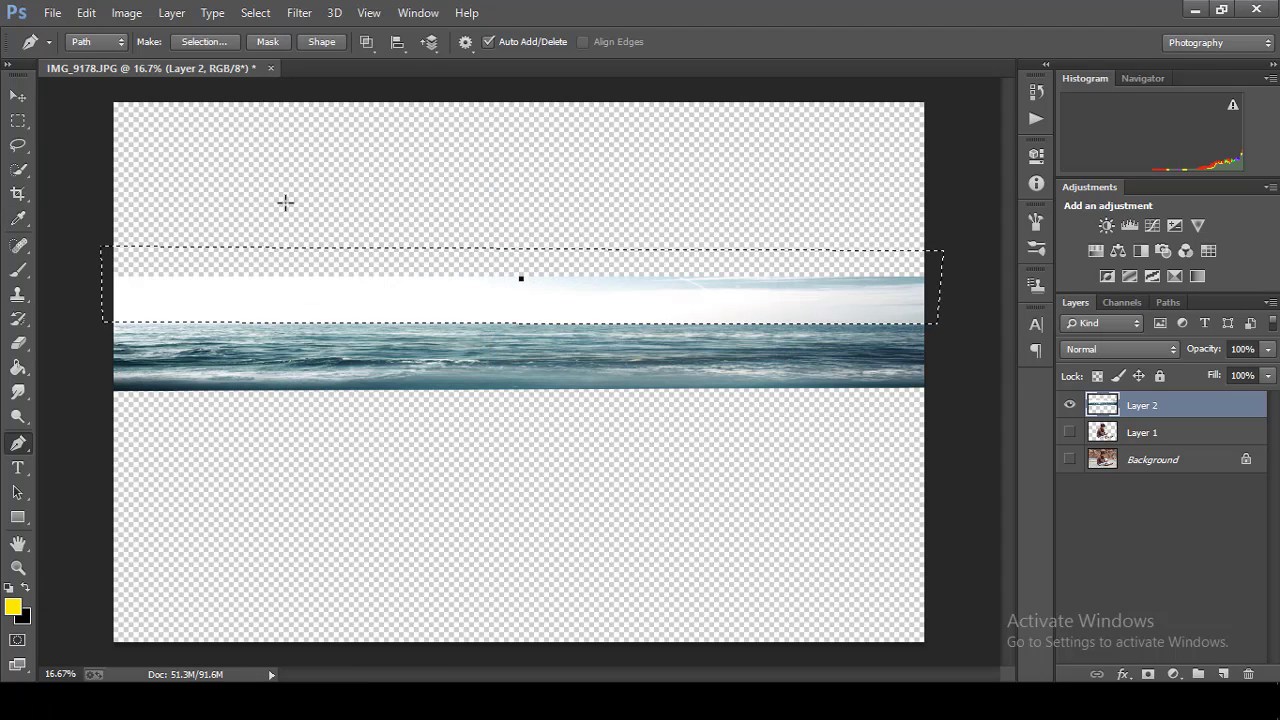
Step: Refine the sky selection with Quick Selection, delete it, and deselect
{"action": "left_click", "coordinate": [18, 170]}
{"action": "left_click", "coordinate": [533, 291]}
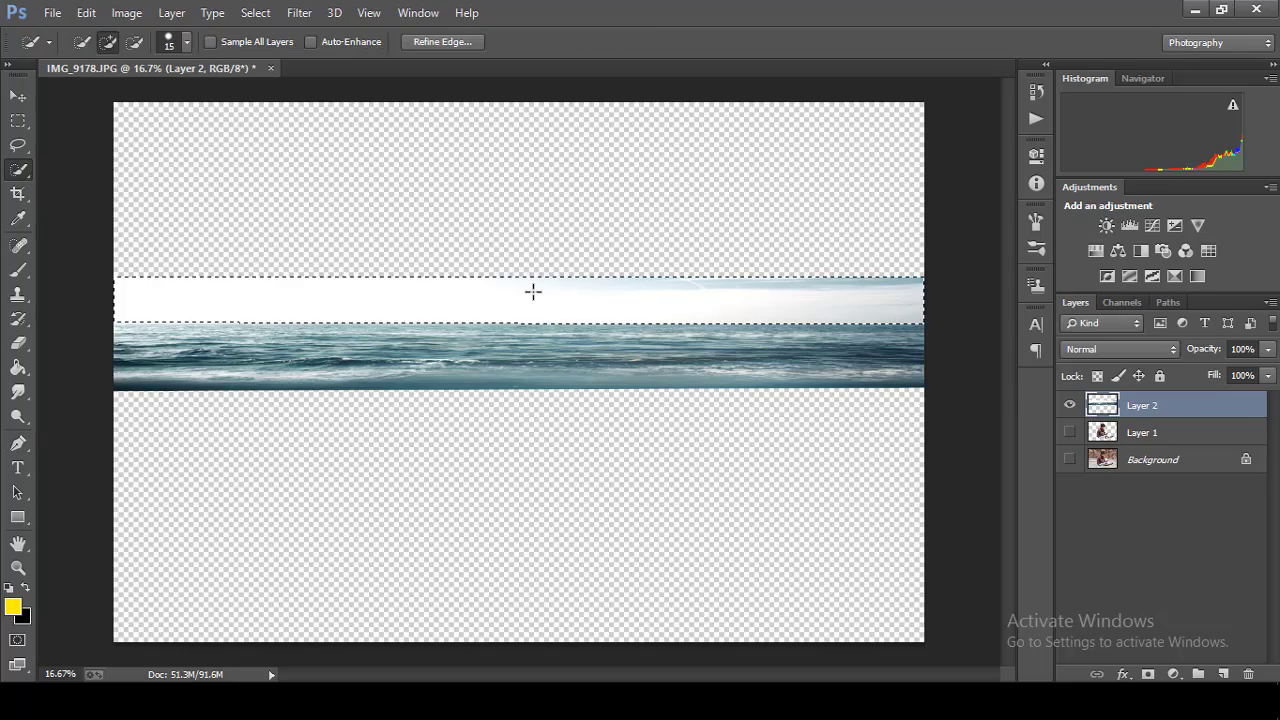
{"action": "key", "text": "Delete"}
{"action": "key", "text": "ctrl+d"}
{"action": "key", "text": "ctrl+minus"}
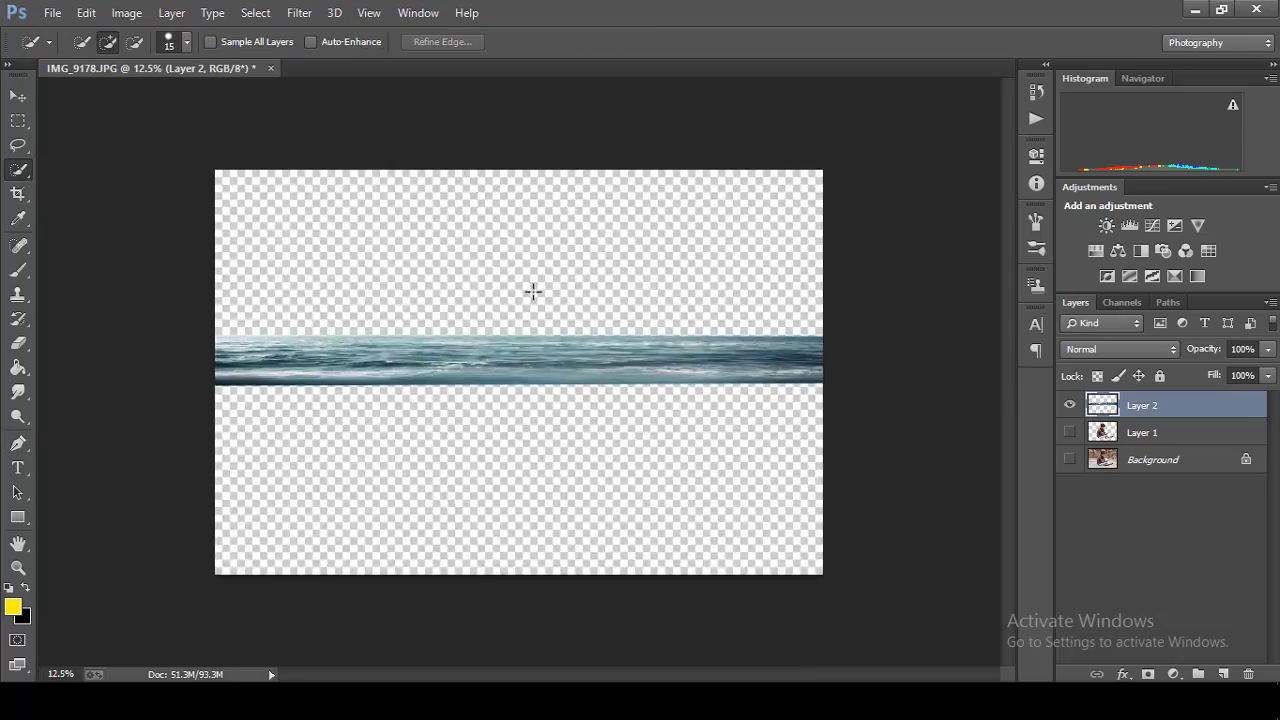
{"action": "key", "text": "ctrl+plus"}
{"action": "key", "text": "ctrl+plus"}
{"action": "key", "text": "ctrl+minus"}
{"action": "key", "text": "ctrl+minus"}
{"action": "key", "text": "ctrl+plus"}
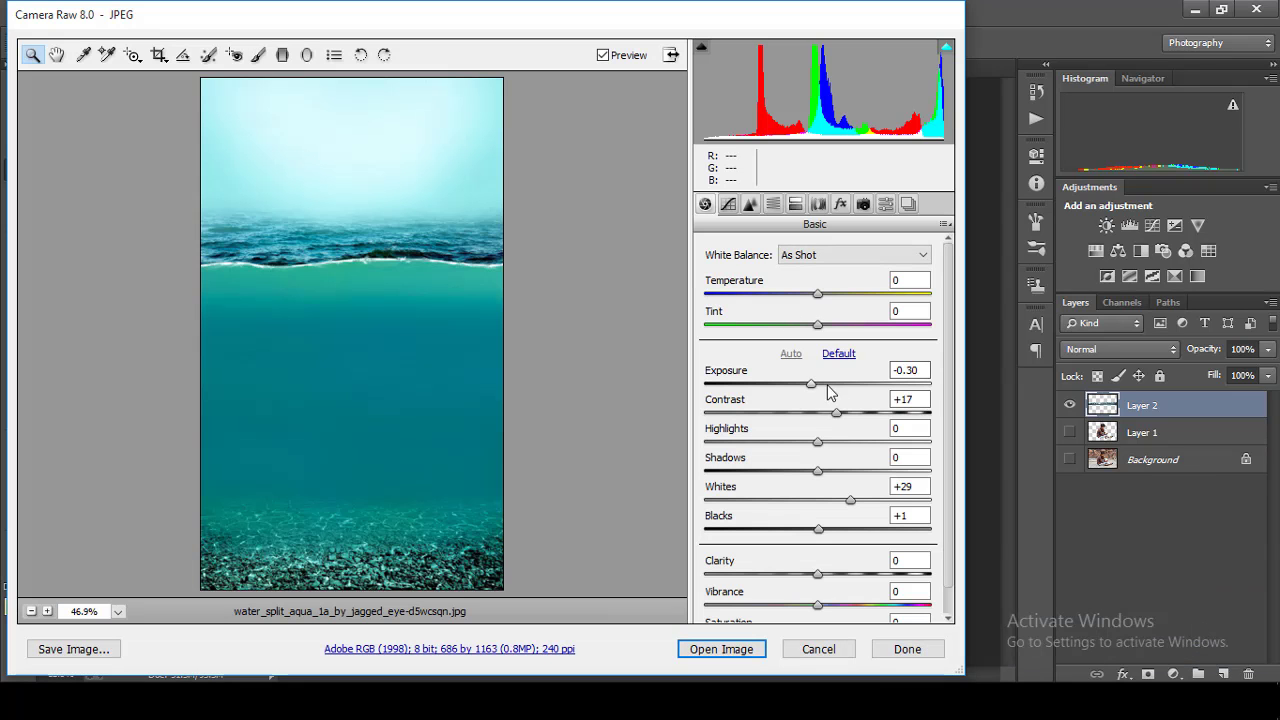
Step: Reset the Camera Raw adjustments and open the water photo as a document
{"action": "left_click", "coordinate": [841, 355]}
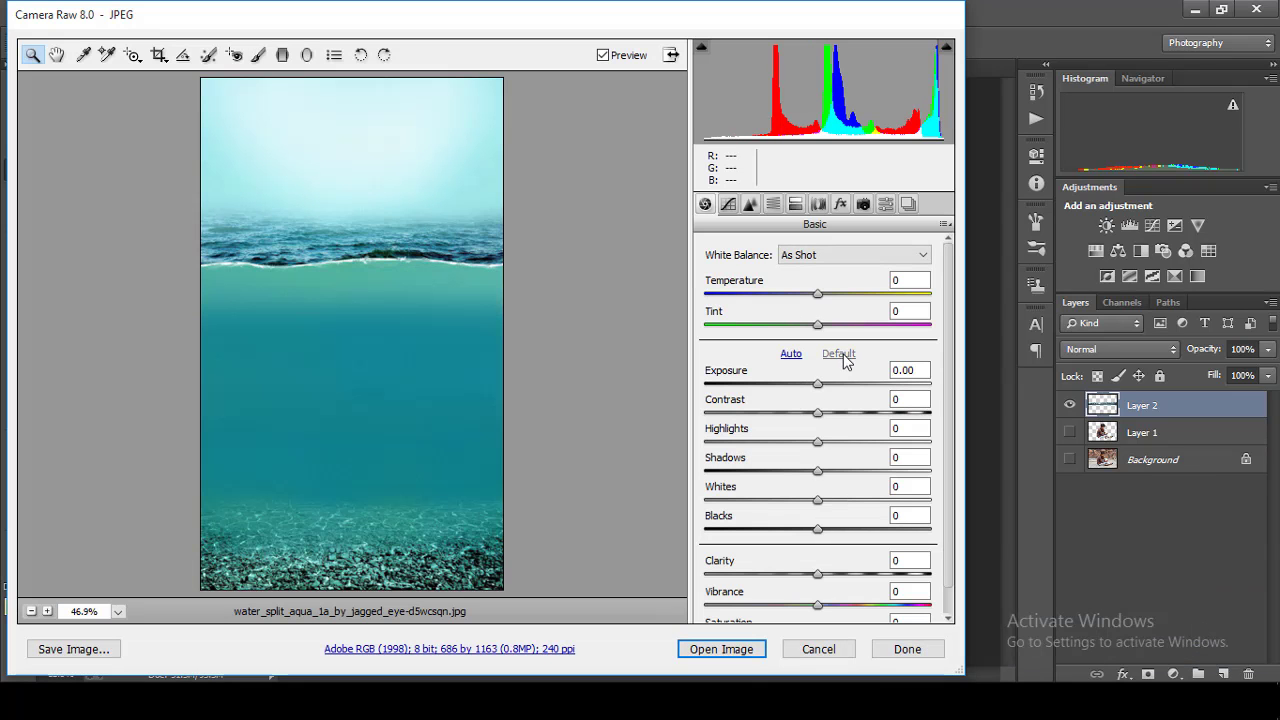
{"action": "left_click", "coordinate": [746, 652]}
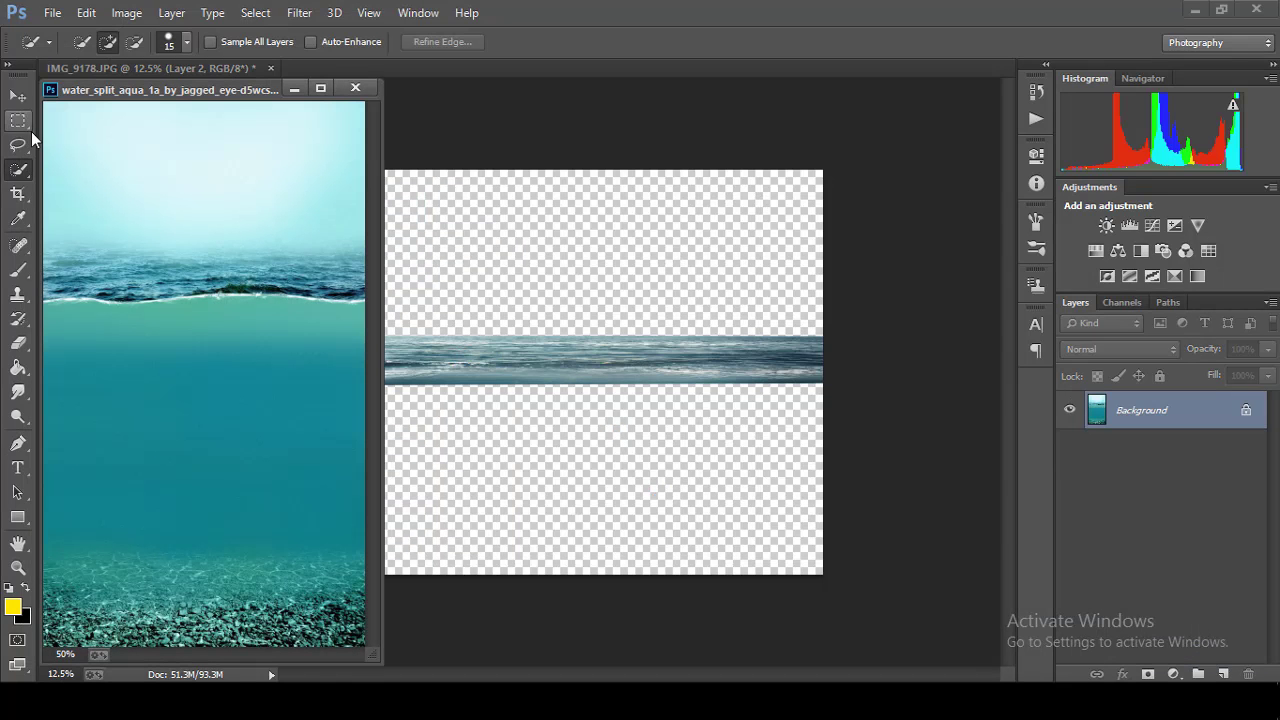
{"action": "left_click_drag", "start_coordinate": [183, 92], "coordinate": [424, 85]}
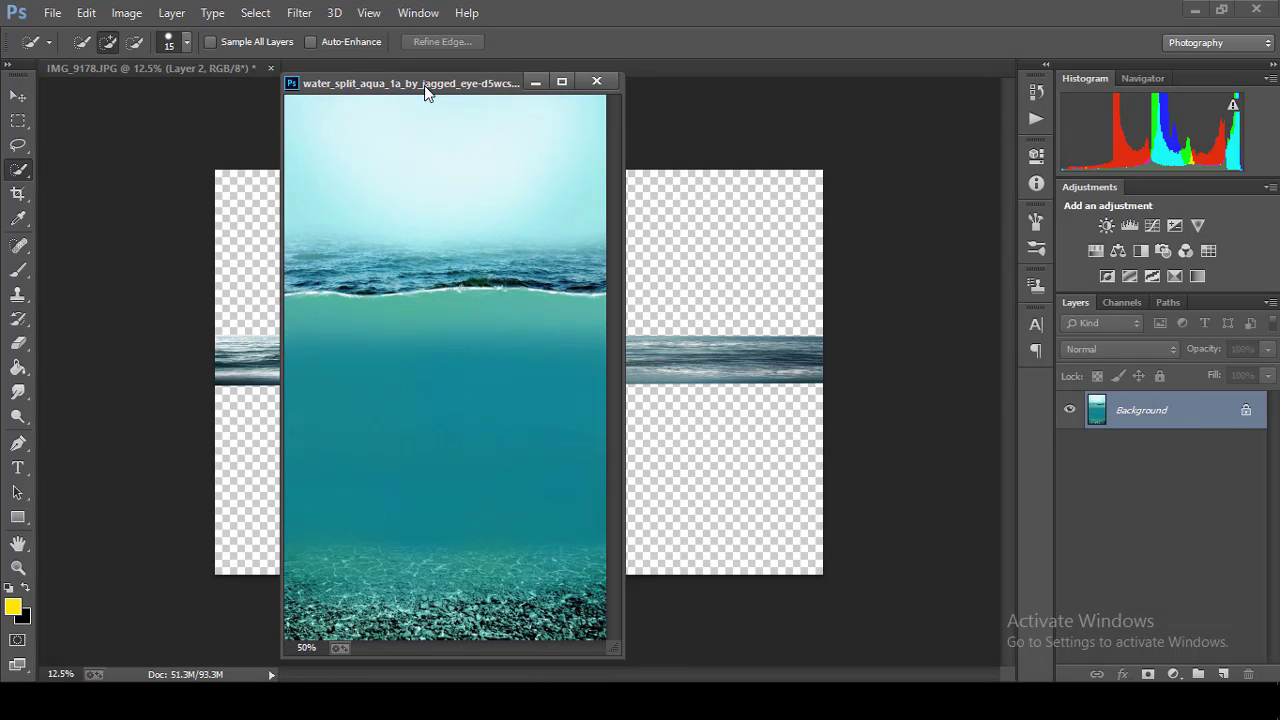
{"action": "left_click_drag", "start_coordinate": [622, 235], "coordinate": [858, 235]}
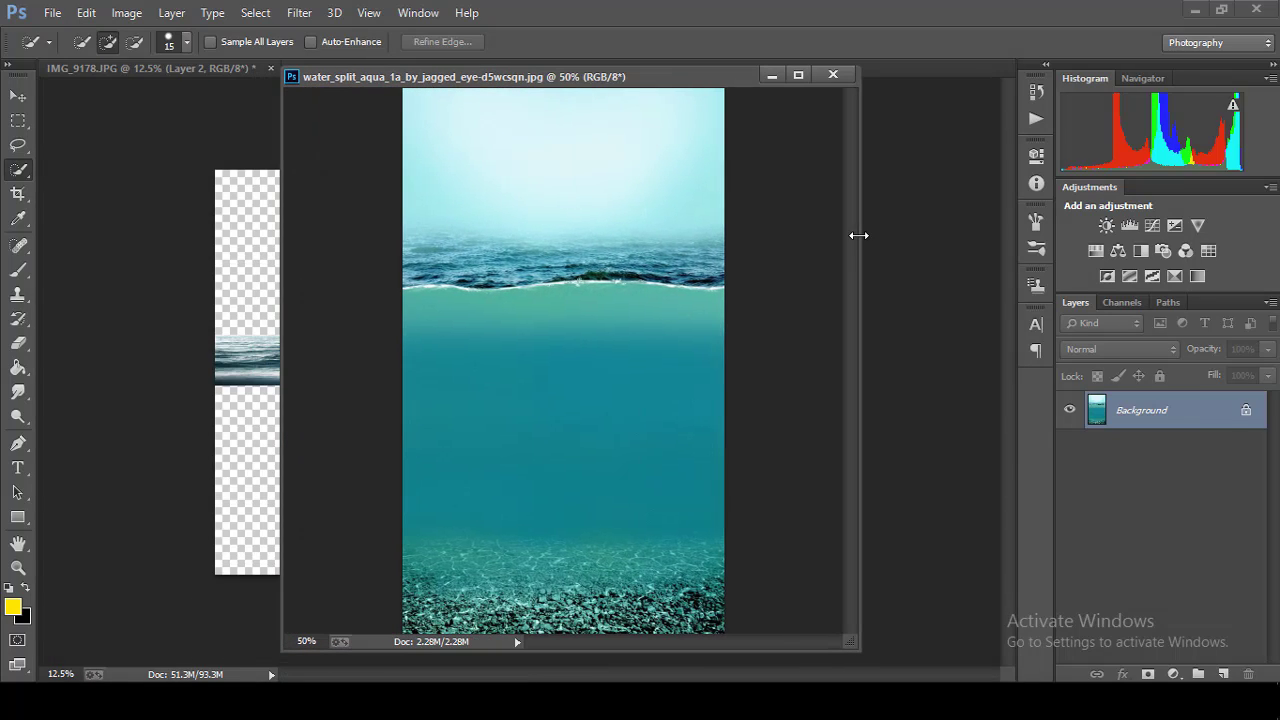
Step: Select the wavy waterline band and drag it into IMG_9178 as Layer 3
{"action": "left_click", "coordinate": [18, 443]}
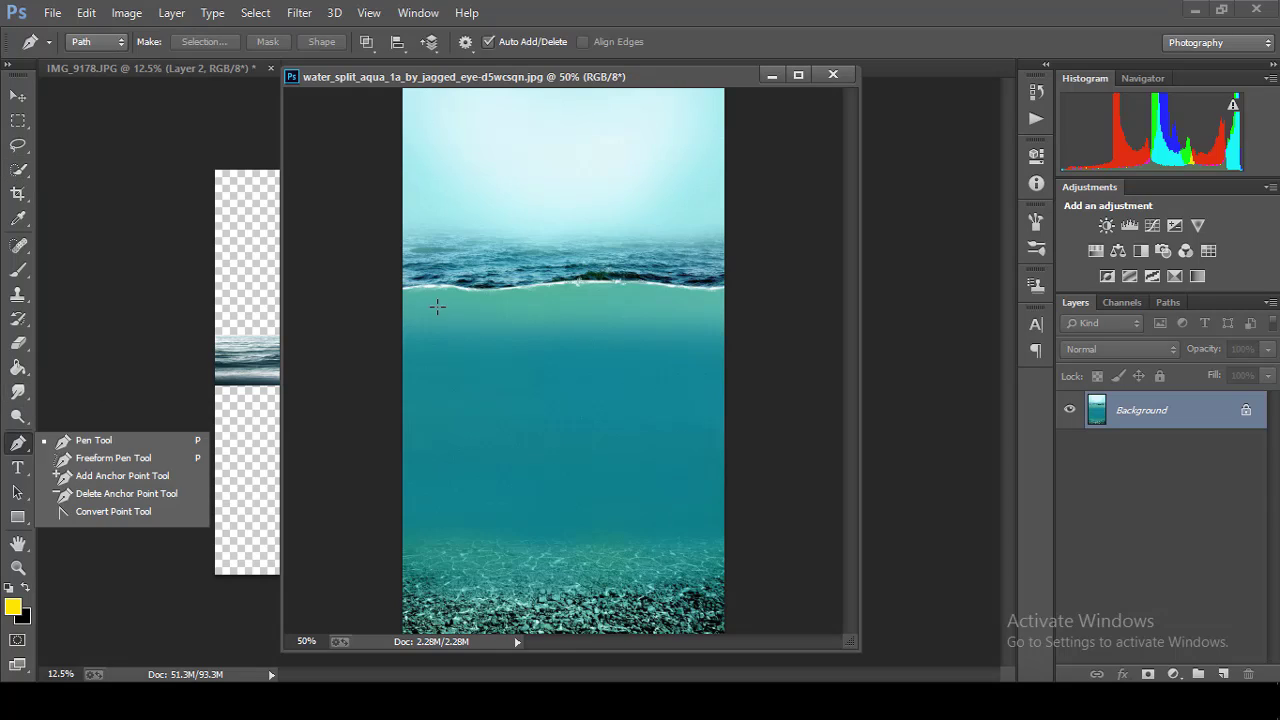
{"action": "left_click", "coordinate": [391, 272]}
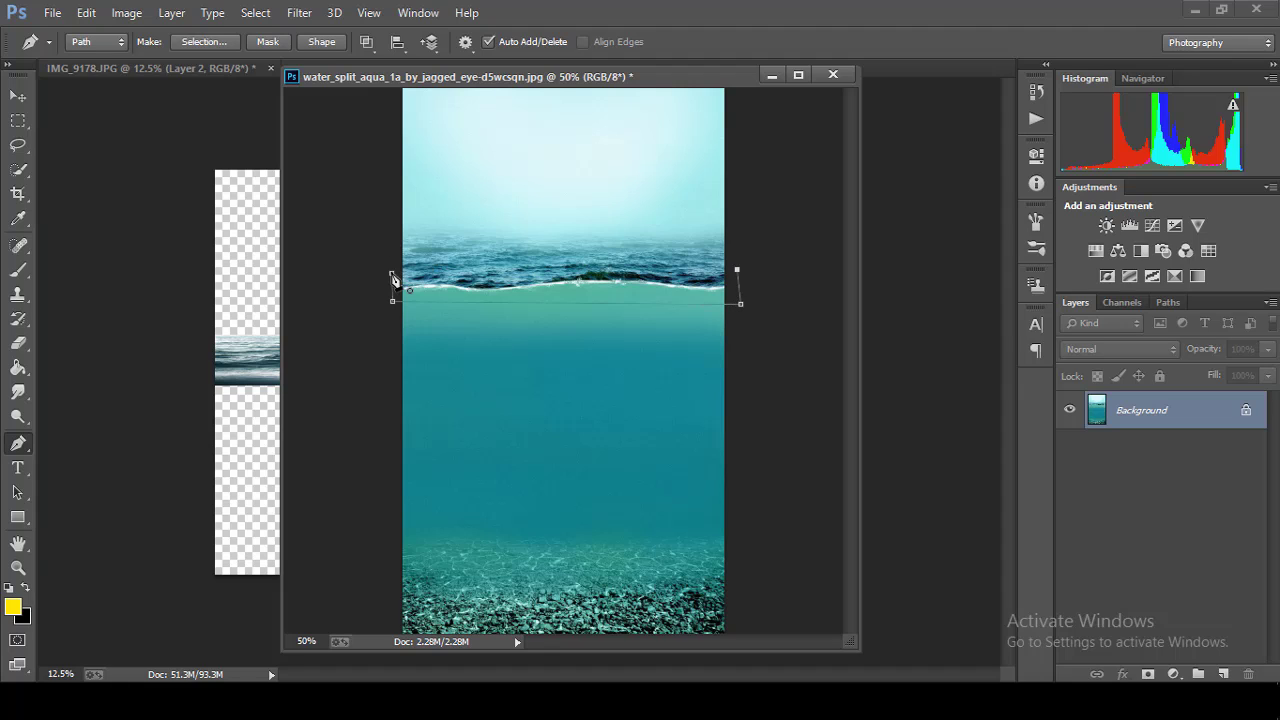
{"action": "left_click", "coordinate": [14, 175]}
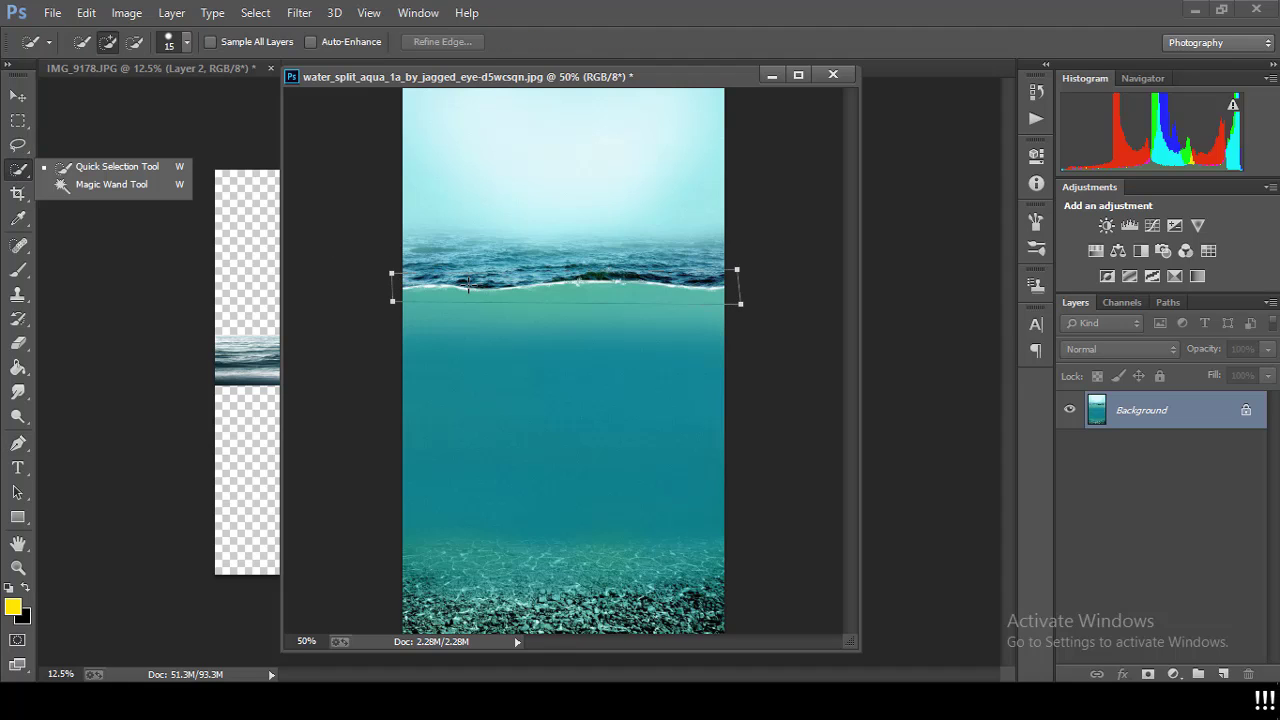
{"action": "left_click", "coordinate": [18, 443]}
{"action": "right_click", "coordinate": [424, 306]}
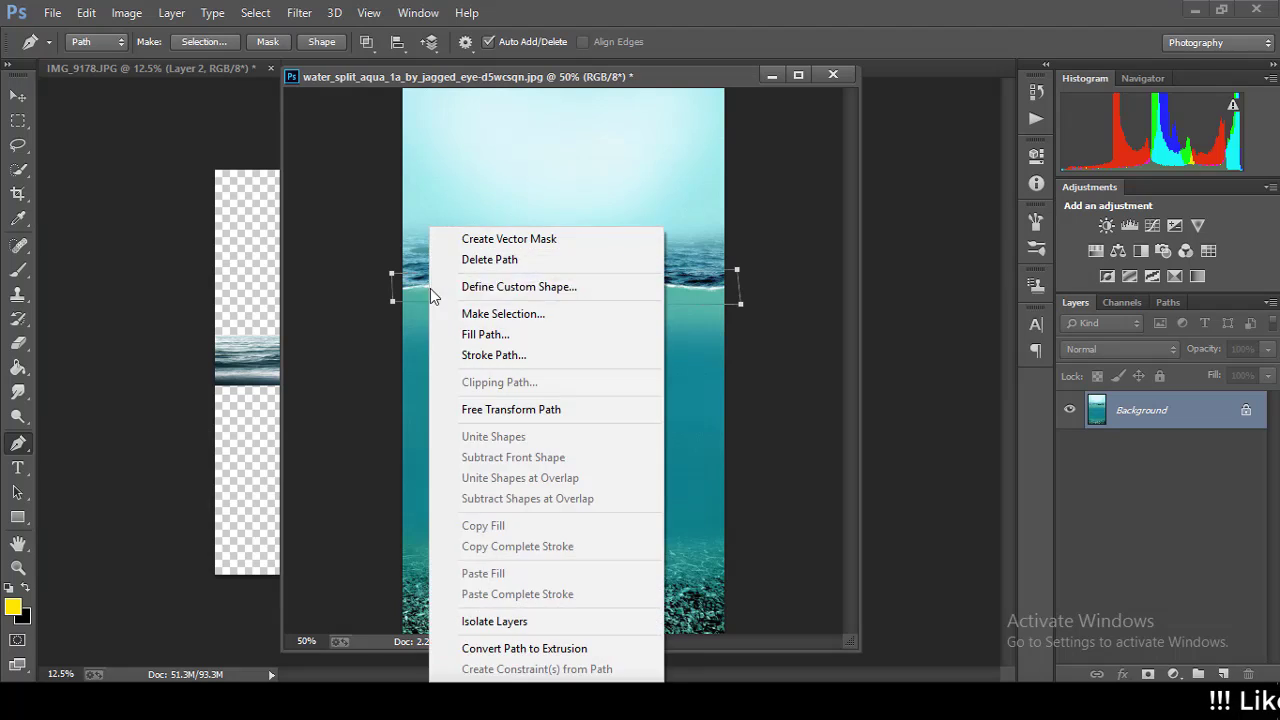
{"action": "left_click", "coordinate": [460, 311]}
{"action": "left_click", "coordinate": [738, 199]}
{"action": "left_click", "coordinate": [18, 170]}
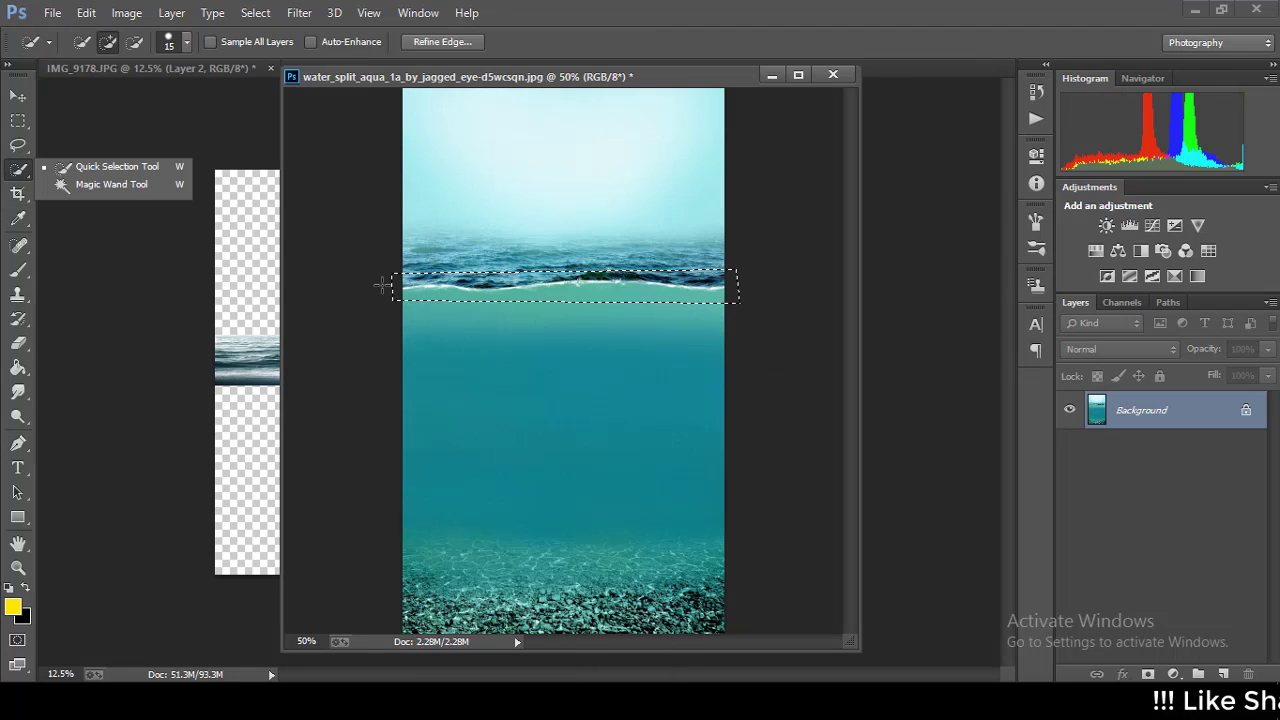
{"action": "left_click", "coordinate": [105, 166]}
{"action": "left_click", "coordinate": [10, 96]}
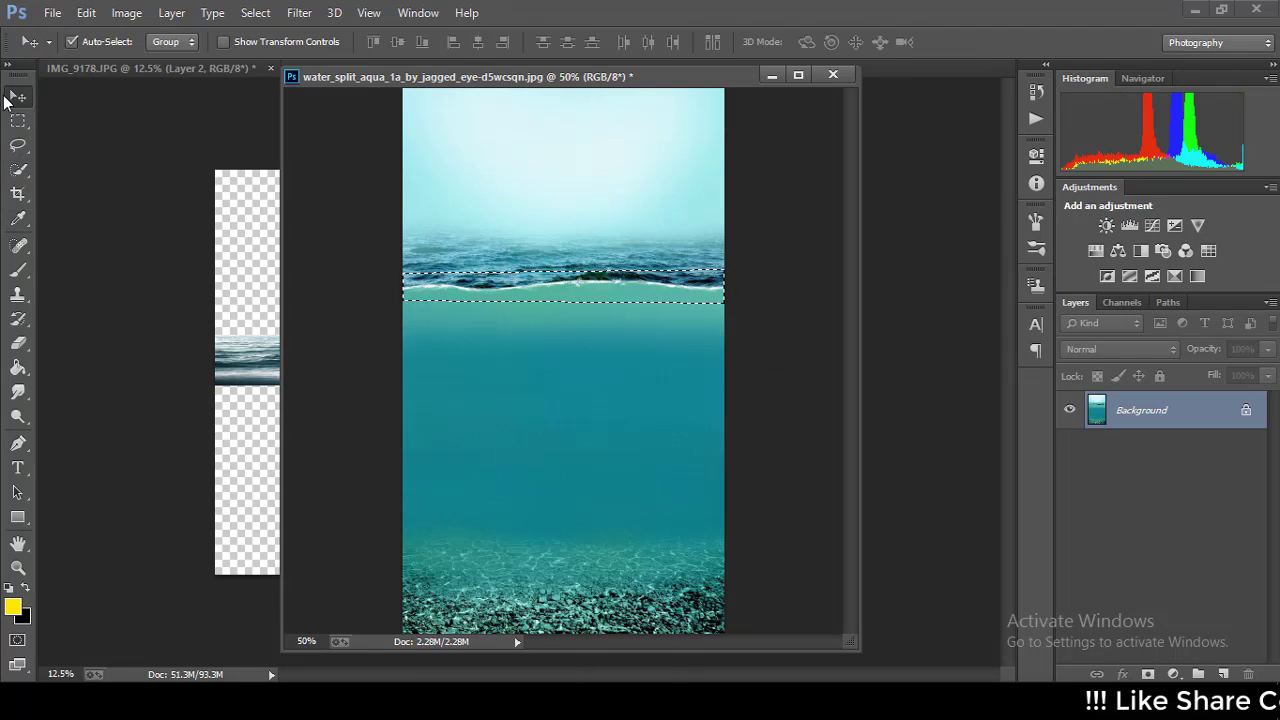
{"action": "left_click_drag", "start_coordinate": [575, 292], "coordinate": [251, 320]}
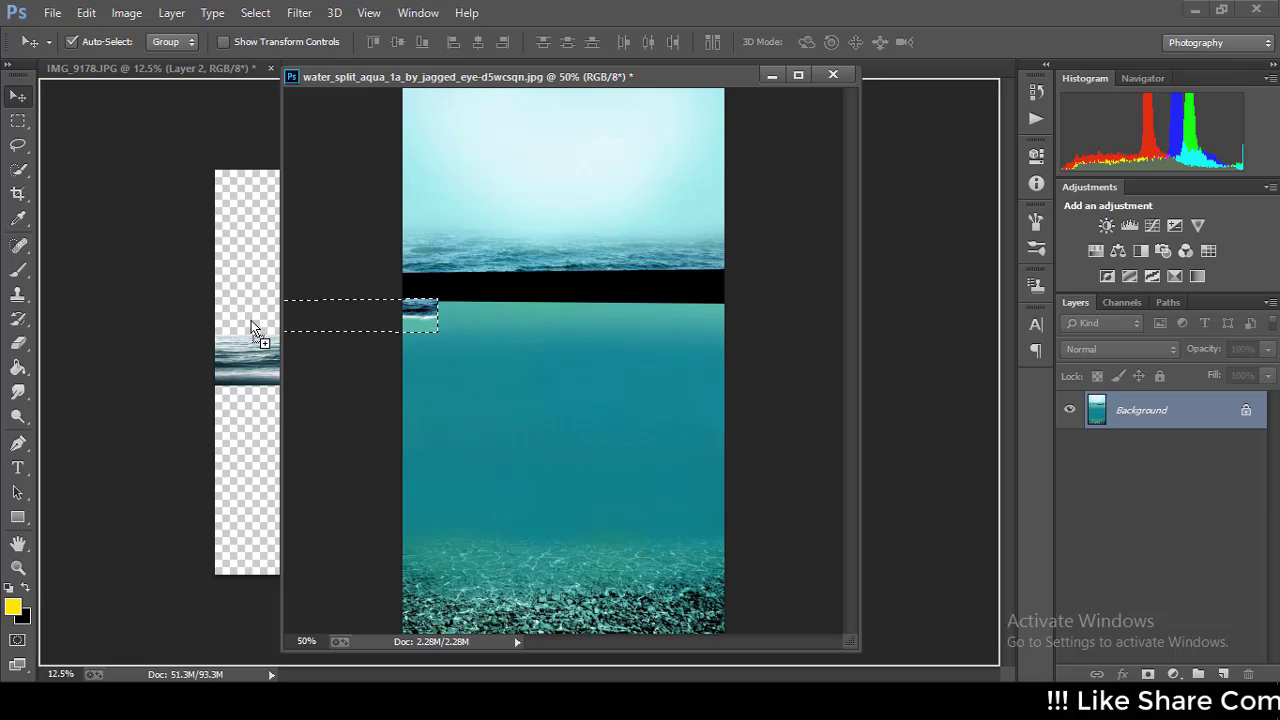
Step: Close the water photo without saving changes
{"action": "left_click", "coordinate": [833, 74]}
{"action": "left_click", "coordinate": [649, 274]}
{"action": "key", "text": "ctrl+plus"}
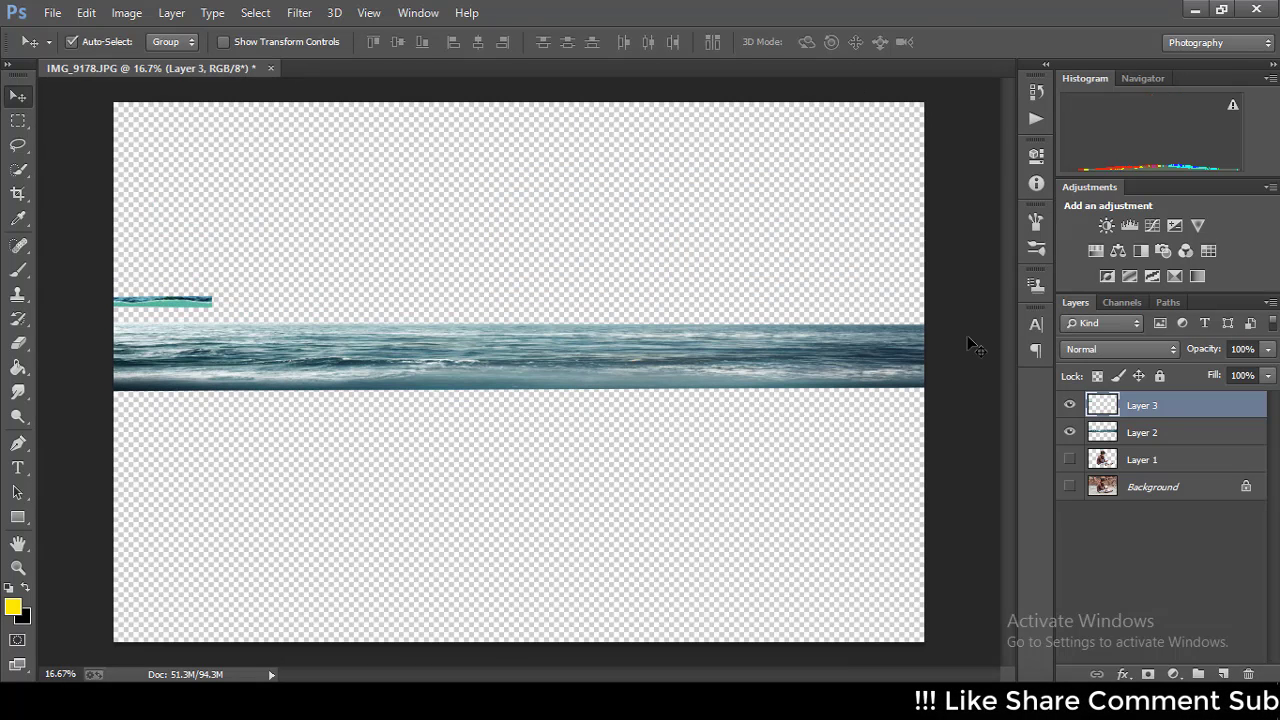
Step: Stretch the wave strip across the full canvas width and move it up under the sea
{"action": "key", "text": "ctrl+t"}
{"action": "mouse_move", "coordinate": [184, 313]}
{"action": "left_mouse_down"}
{"action": "mouse_move", "coordinate": [186, 394]}
{"action": "mouse_move", "coordinate": [416, 428]}
{"action": "mouse_move", "coordinate": [514, 420]}
{"action": "mouse_move", "coordinate": [616, 482]}
{"action": "mouse_move", "coordinate": [731, 429]}
{"action": "mouse_move", "coordinate": [836, 430]}
{"action": "mouse_move", "coordinate": [920, 410]}
{"action": "mouse_move", "coordinate": [923, 459]}
{"action": "left_mouse_up"}
{"action": "left_click", "coordinate": [847, 41]}
{"action": "mouse_move", "coordinate": [655, 425]}
{"action": "left_mouse_down"}
{"action": "mouse_move", "coordinate": [663, 386]}
{"action": "mouse_move", "coordinate": [651, 391]}
{"action": "left_mouse_up"}
{"action": "key", "text": "ctrl+minus"}
{"action": "key", "text": "ctrl+plus"}
{"action": "key", "text": "ctrl+plus"}
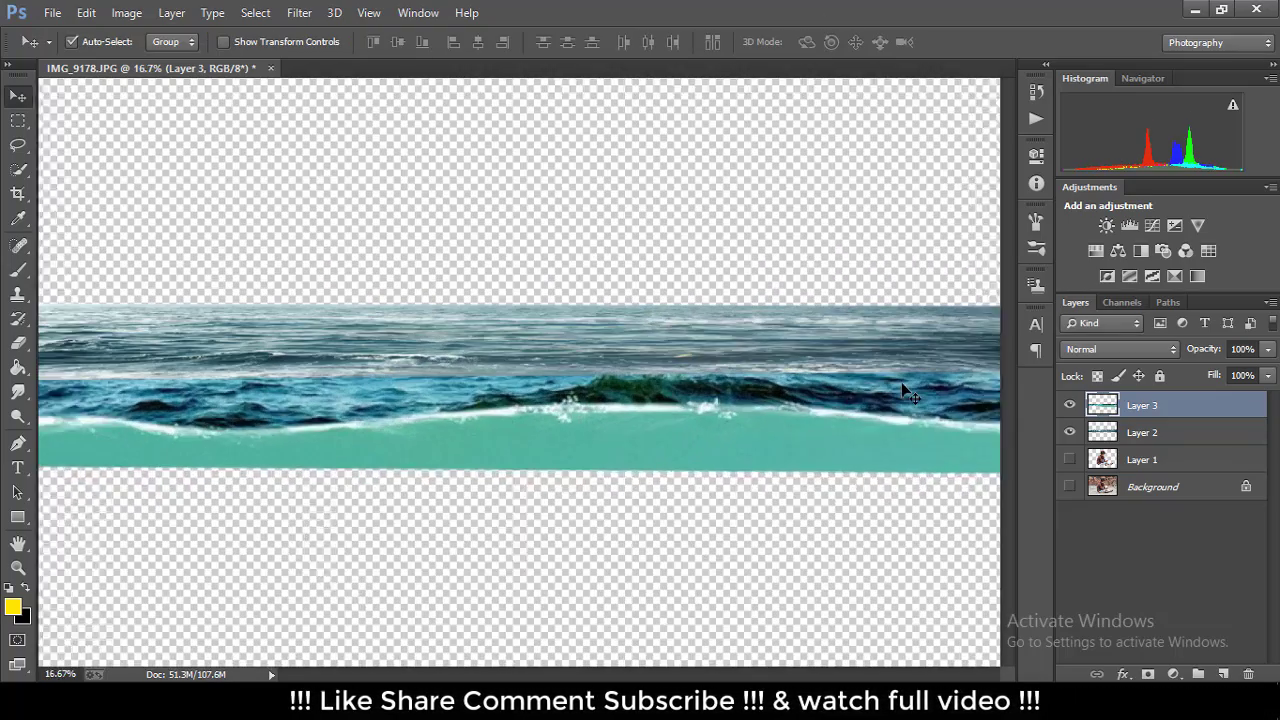
{"action": "left_click_drag", "start_coordinate": [860, 437], "coordinate": [872, 368]}
{"action": "key", "text": "ctrl+minus"}
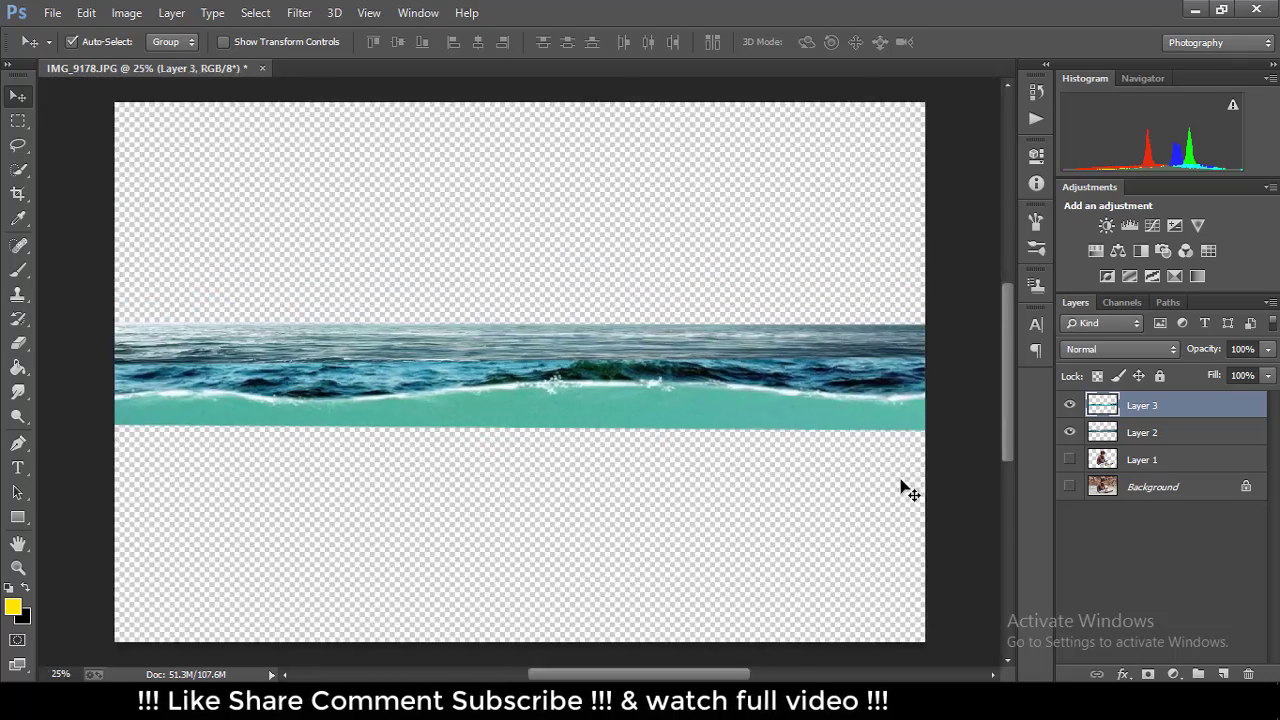
Step: Apply Hue/Saturation with Colorize on: Hue 182, Saturation 14, Lightness -14
{"action": "left_click", "coordinate": [128, 12]}
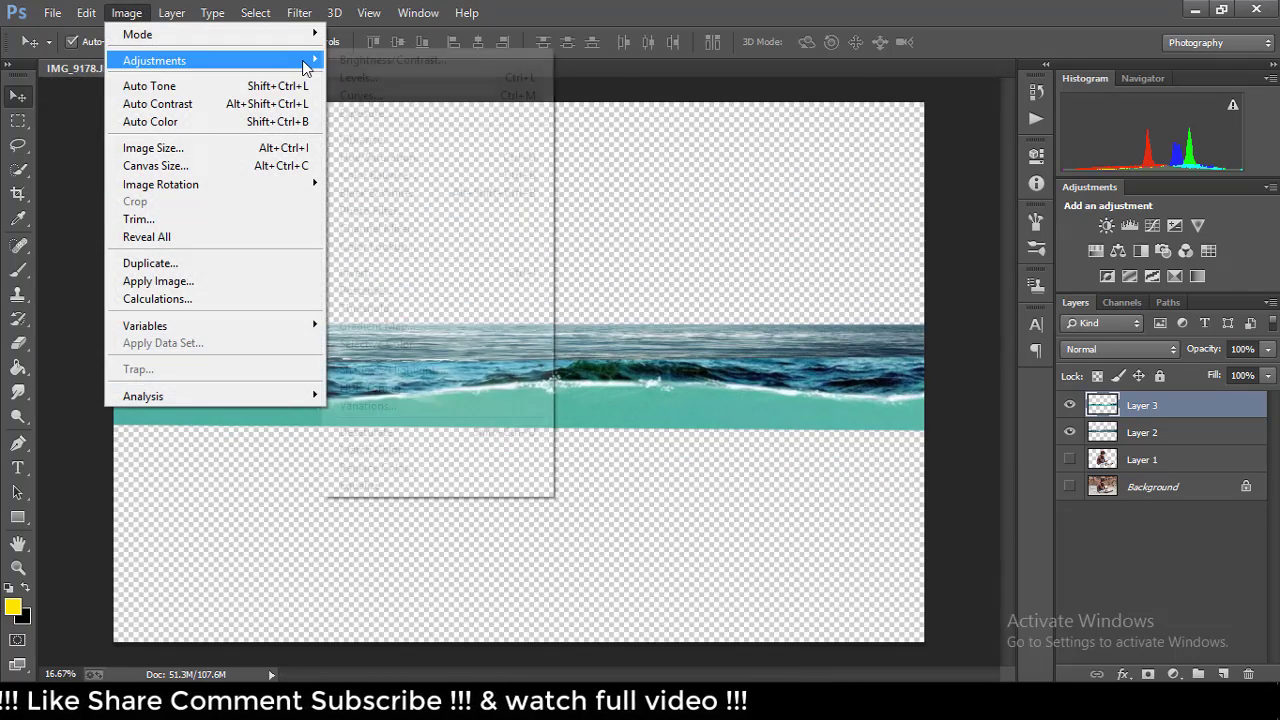
{"action": "left_click", "coordinate": [395, 159]}
{"action": "left_click", "coordinate": [1137, 427]}
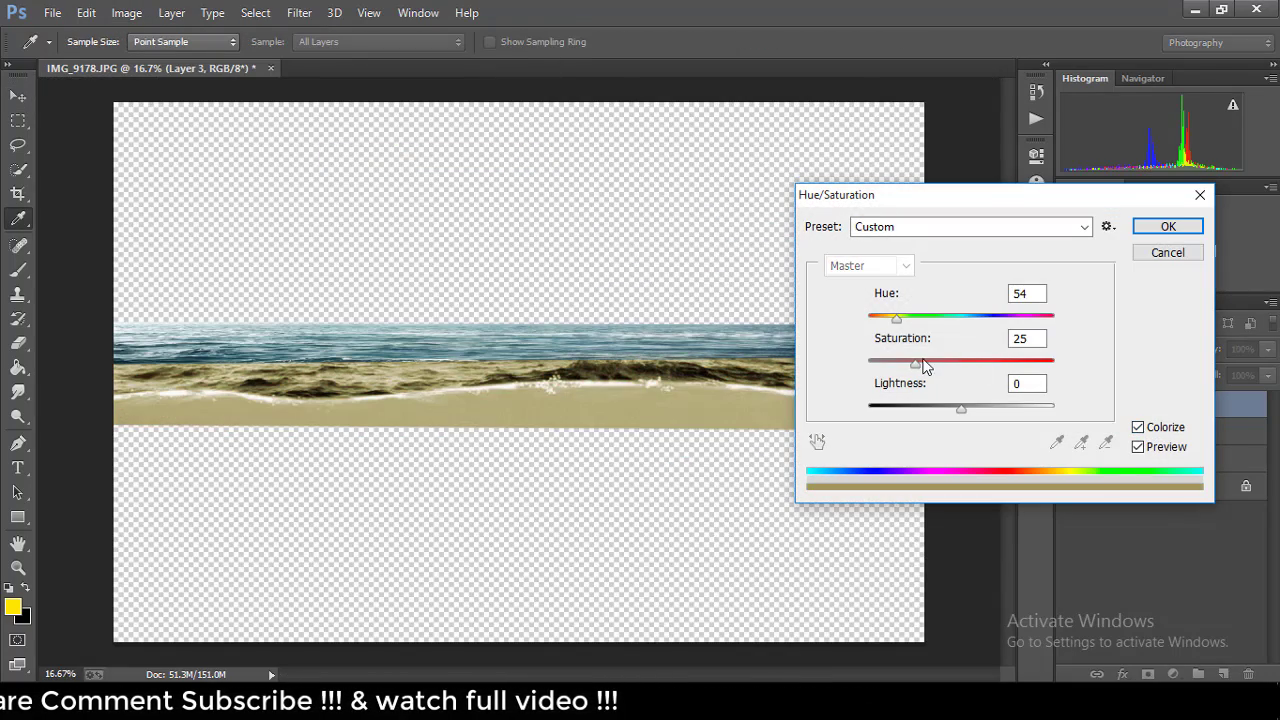
{"action": "left_click_drag", "start_coordinate": [914, 362], "coordinate": [875, 363]}
{"action": "left_click_drag", "start_coordinate": [896, 318], "coordinate": [1030, 318]}
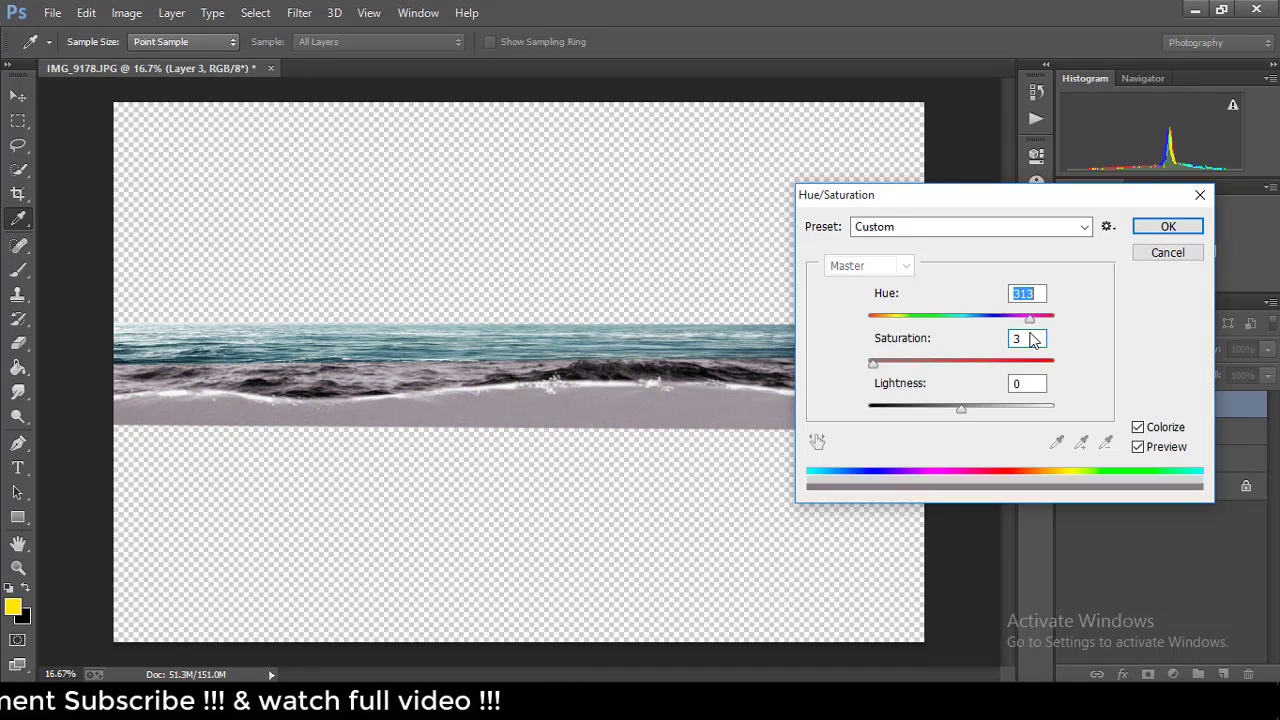
{"action": "left_click_drag", "start_coordinate": [873, 363], "coordinate": [933, 377]}
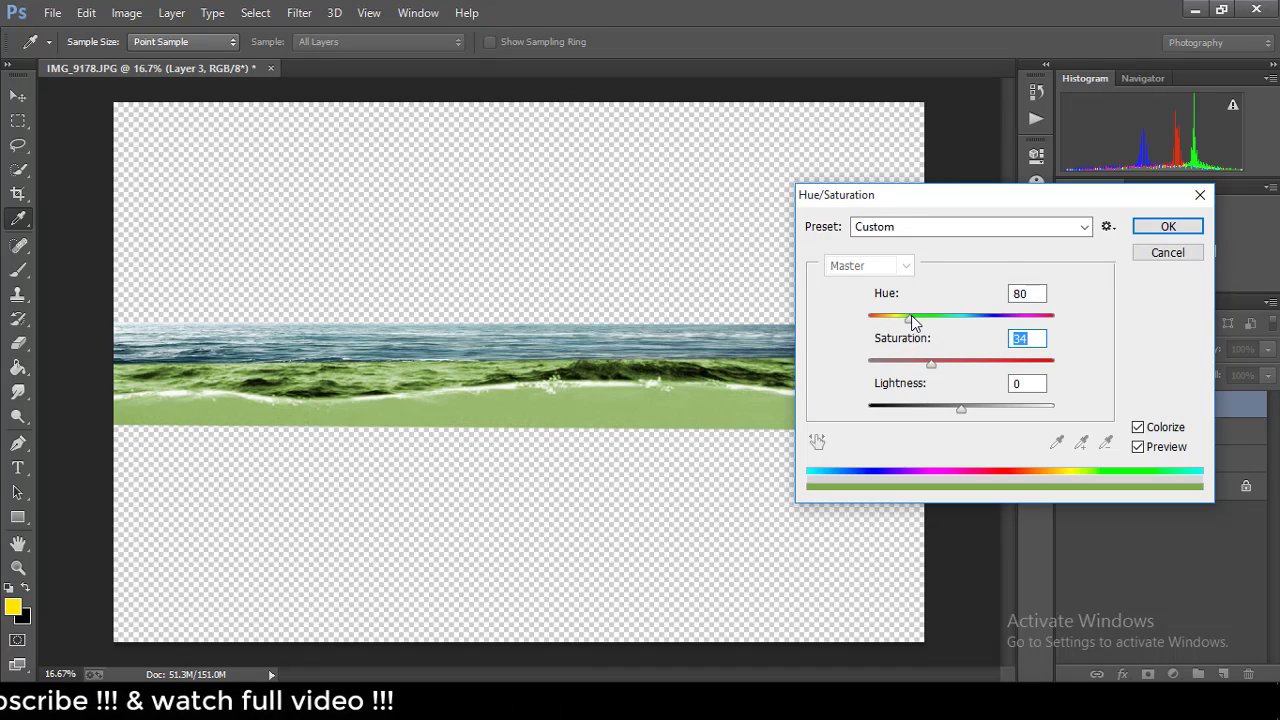
{"action": "mouse_move", "coordinate": [912, 321]}
{"action": "left_mouse_down"}
{"action": "mouse_move", "coordinate": [985, 320]}
{"action": "mouse_move", "coordinate": [963, 325]}
{"action": "left_mouse_up"}
{"action": "left_click_drag", "start_coordinate": [903, 367], "coordinate": [898, 366]}
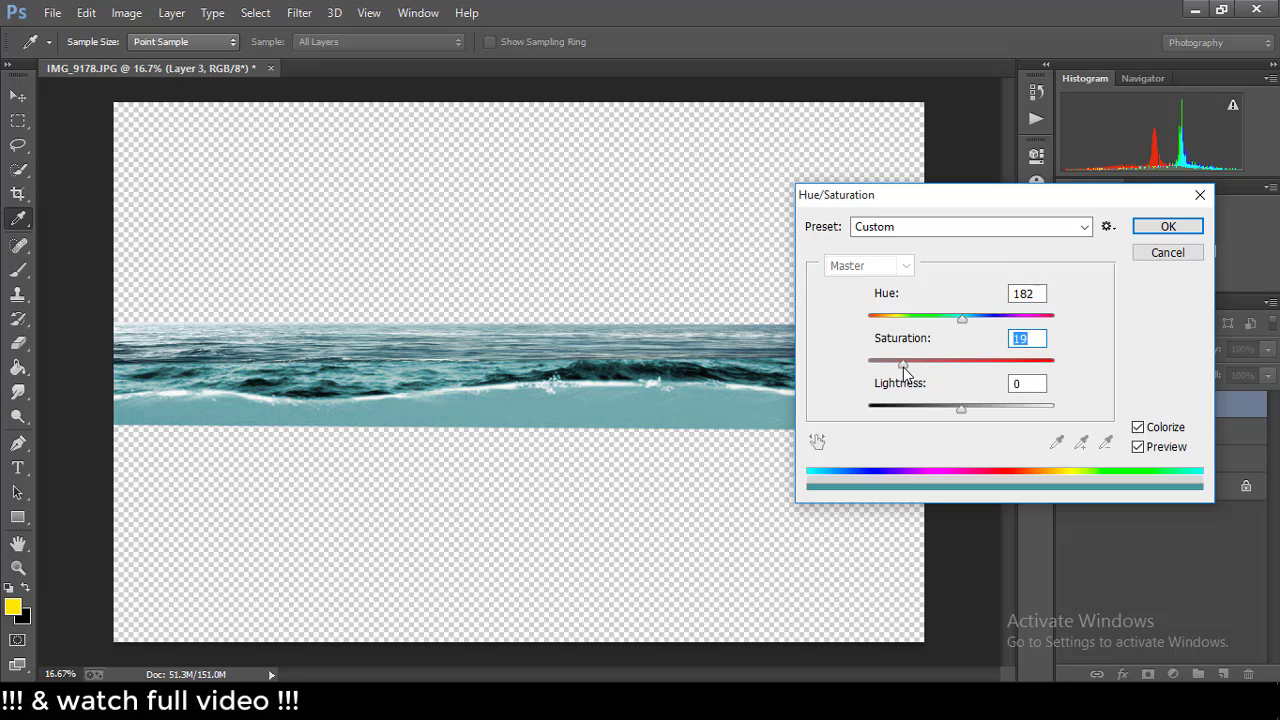
{"action": "mouse_move", "coordinate": [950, 418]}
{"action": "left_mouse_down"}
{"action": "mouse_move", "coordinate": [962, 417]}
{"action": "mouse_move", "coordinate": [948, 418]}
{"action": "left_mouse_up"}
{"action": "left_click_drag", "start_coordinate": [899, 364], "coordinate": [896, 368]}
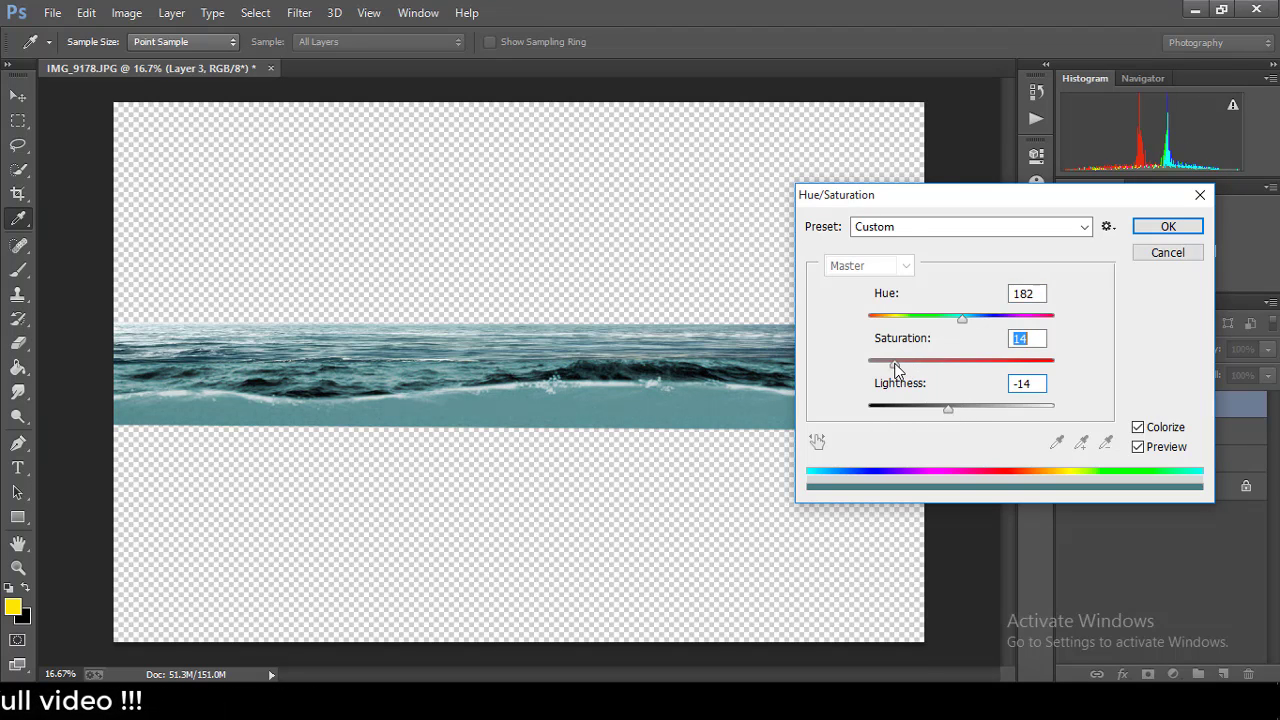
{"action": "left_click", "coordinate": [1153, 226]}
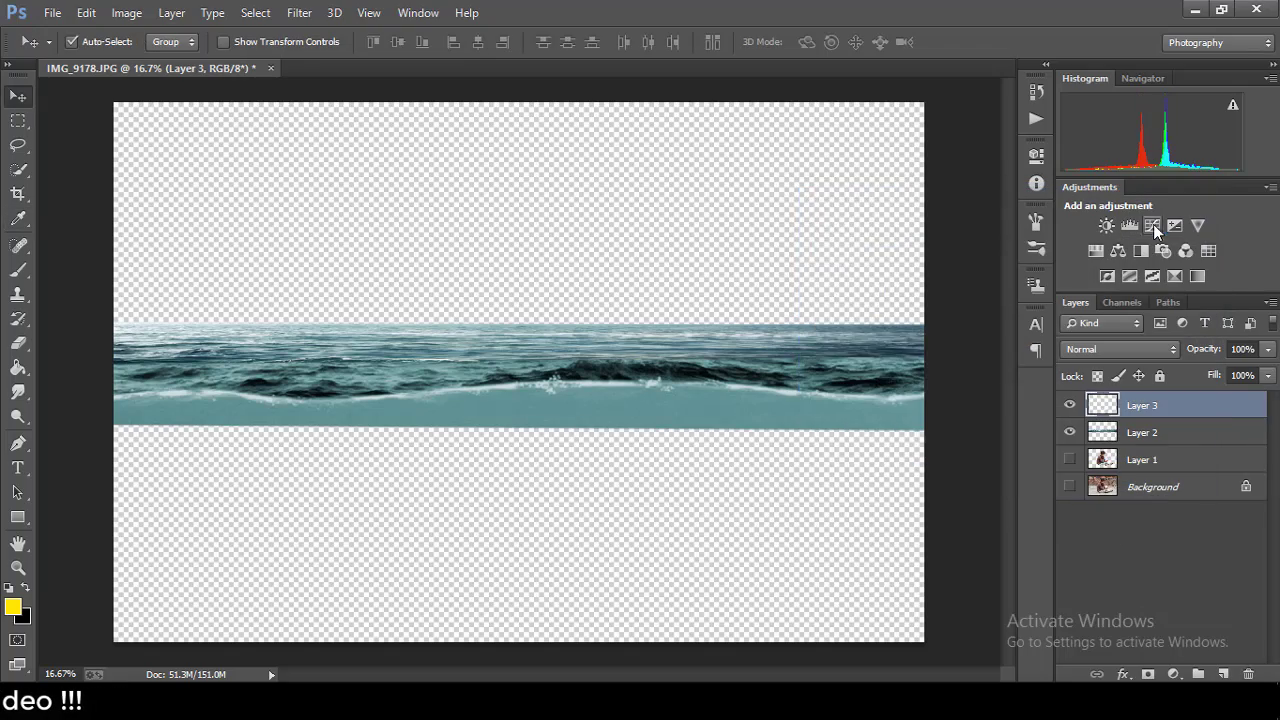
{"action": "key", "text": "ctrl+minus"}
{"action": "key", "text": "ctrl+plus"}
{"action": "key", "text": "ctrl+plus"}
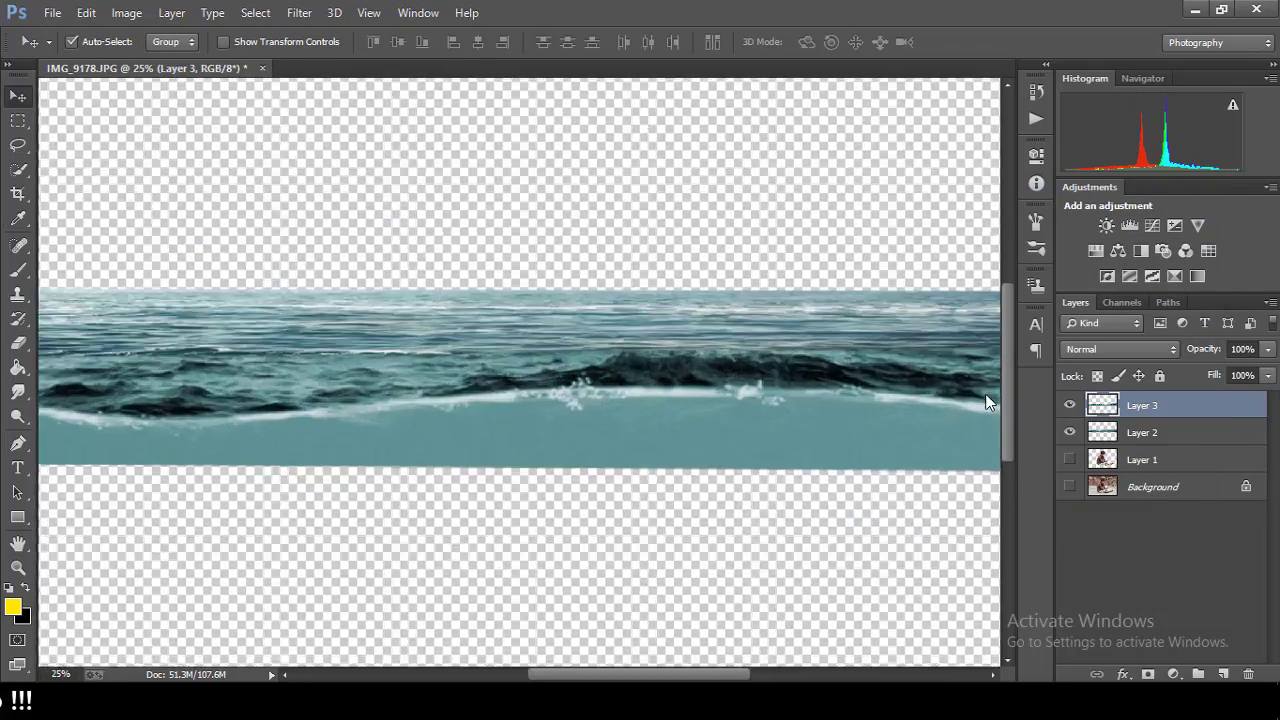
{"action": "key", "text": "ctrl+minus"}
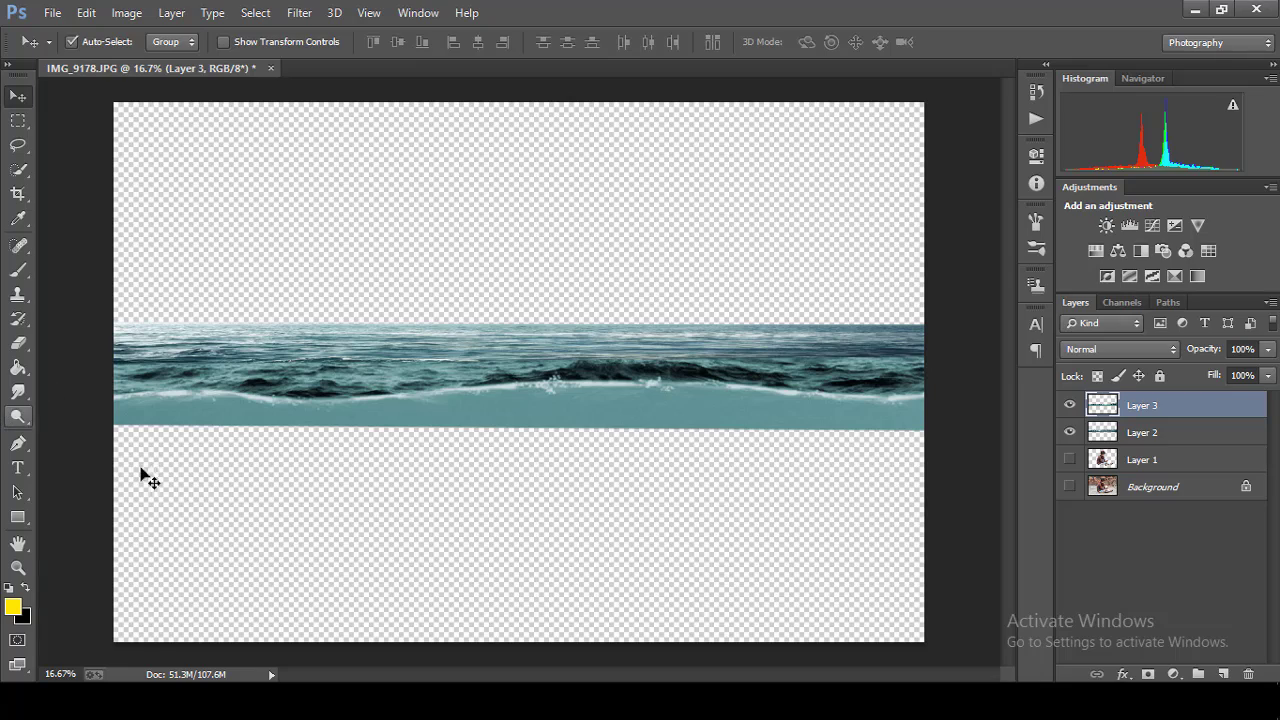
Step: Drag the underwater image into the composite and close its source window
{"action": "key", "text": "ctrl+minus"}
{"action": "key", "text": "ctrl+minus"}
{"action": "key", "text": "ctrl+minus"}
{"action": "key", "text": "ctrl+minus"}
{"action": "key", "text": "ctrl+plus"}
{"action": "key", "text": "ctrl+plus"}
{"action": "key", "text": "ctrl+plus"}
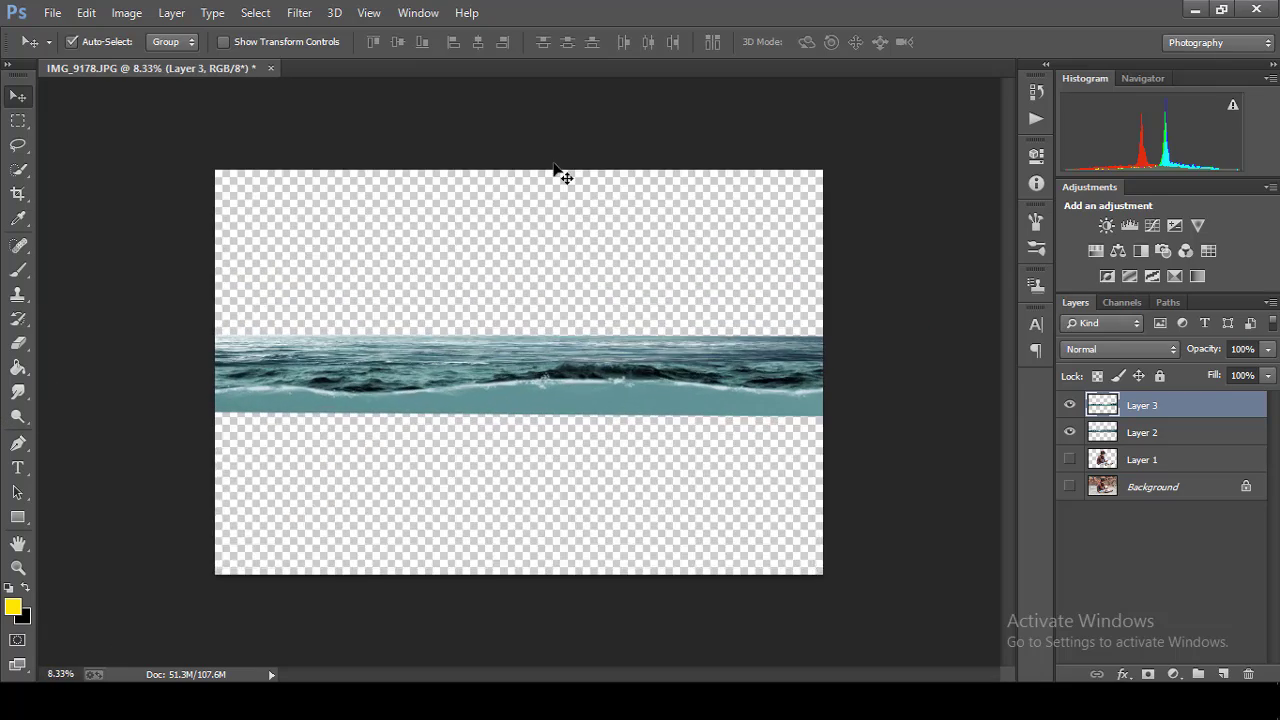
{"action": "key", "text": "ctrl+plus"}
{"action": "key", "text": "ctrl+minus"}
{"action": "key", "text": "ctrl+minus"}
{"action": "key", "text": "ctrl+minus"}
{"action": "key", "text": "ctrl+plus"}
{"action": "key", "text": "ctrl+plus"}
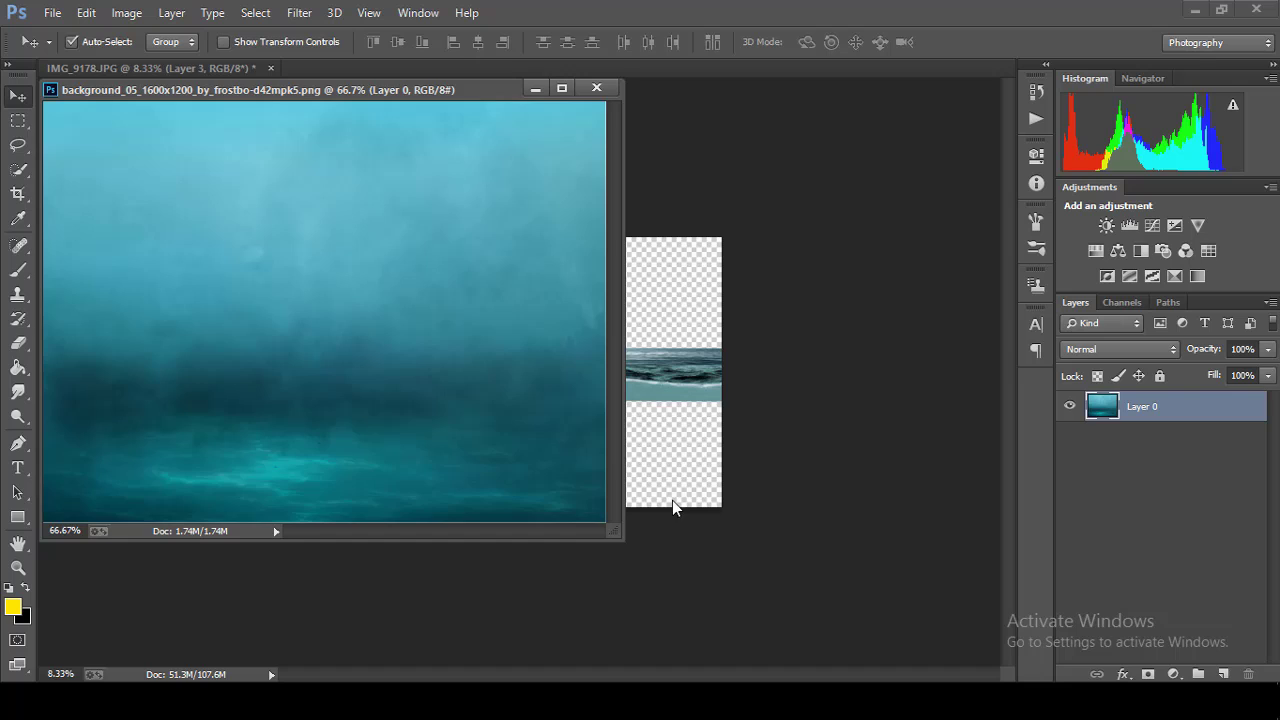
{"action": "mouse_move", "coordinate": [300, 300]}
{"action": "left_mouse_down"}
{"action": "mouse_move", "coordinate": [686, 457]}
{"action": "mouse_move", "coordinate": [423, 537]}
{"action": "mouse_move", "coordinate": [311, 540]}
{"action": "left_mouse_up"}
{"action": "left_click", "coordinate": [608, 85]}
Step: Enlarge the underwater layer to span the canvas and commit the transform
{"action": "key", "text": "ctrl+t"}
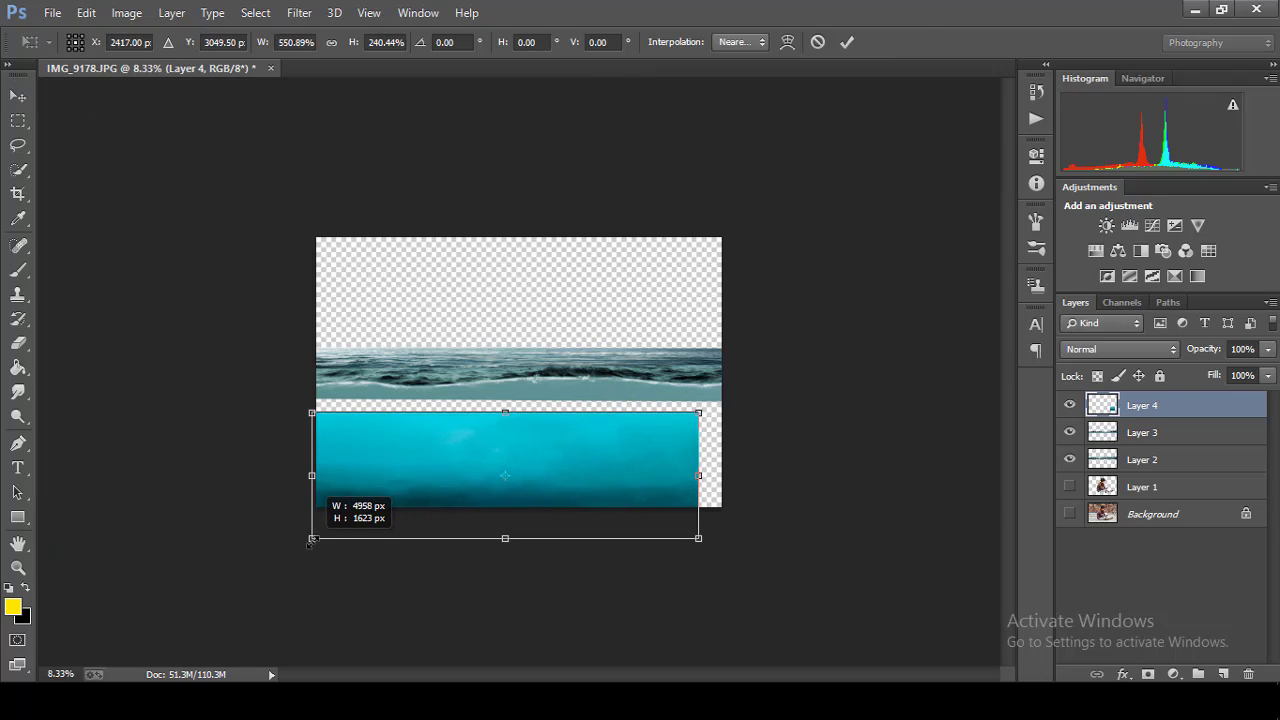
{"action": "mouse_move", "coordinate": [698, 412]}
{"action": "left_mouse_down"}
{"action": "mouse_move", "coordinate": [733, 393]}
{"action": "mouse_move", "coordinate": [736, 368]}
{"action": "left_mouse_up"}
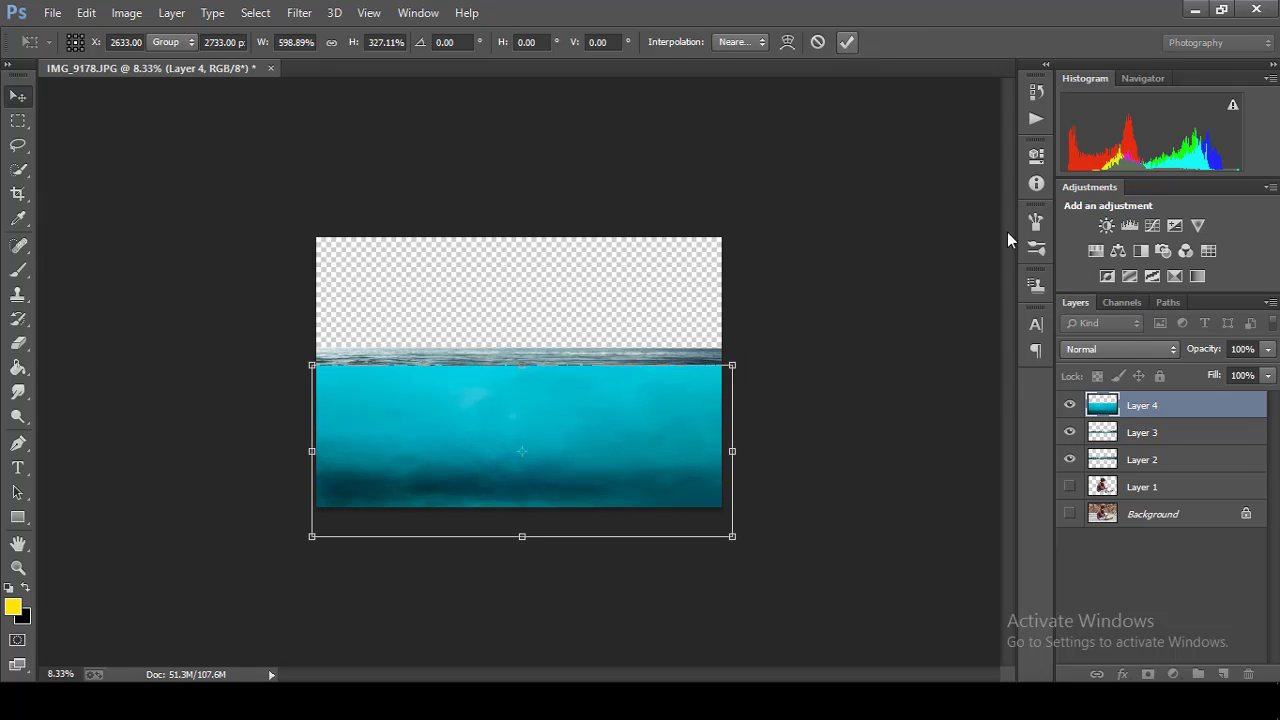
{"action": "key", "text": "Return"}
Step: Place Layer 4 beneath Layer 3 and shift the underwater image down 84 px
{"action": "left_click_drag", "start_coordinate": [1142, 405], "coordinate": [1145, 440]}
{"action": "key", "text": "ctrl+minus"}
{"action": "key", "text": "ctrl+minus"}
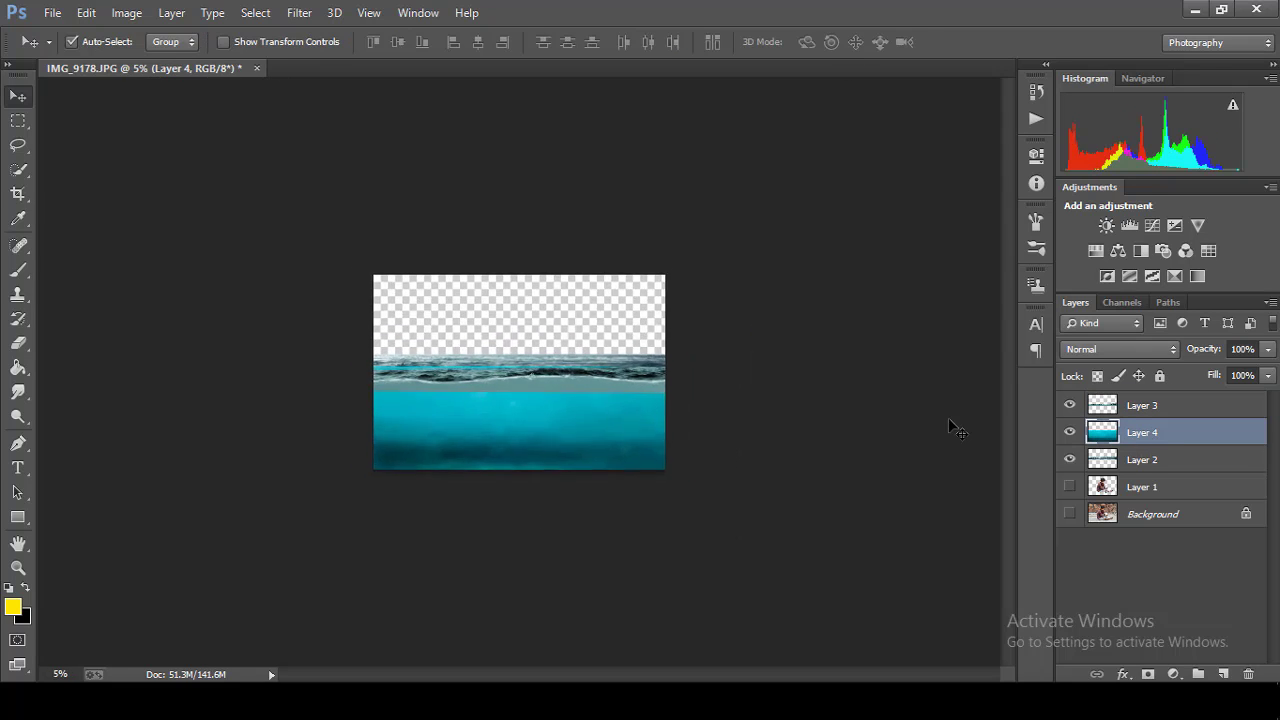
{"action": "key", "text": "ctrl+plus"}
{"action": "key", "text": "ctrl+plus"}
{"action": "key", "text": "ctrl+plus"}
{"action": "left_click_drag", "start_coordinate": [740, 449], "coordinate": [741, 463]}
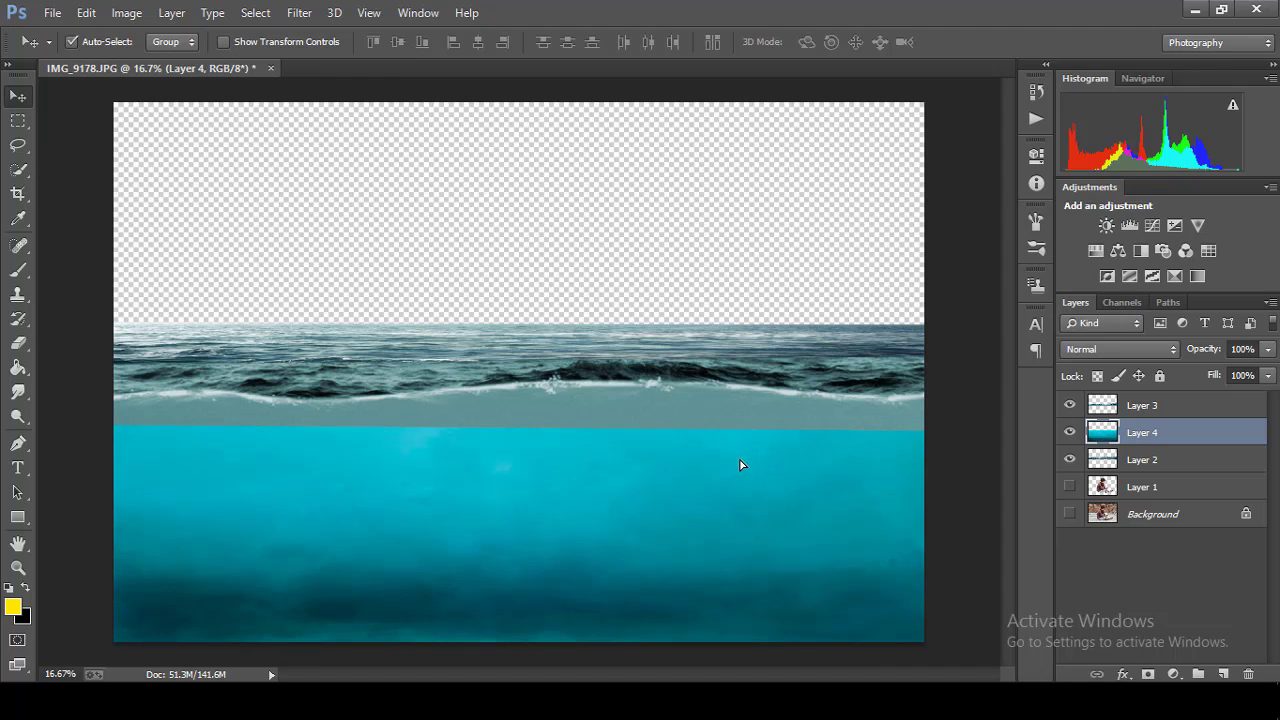
{"action": "key", "text": "ctrl+minus"}
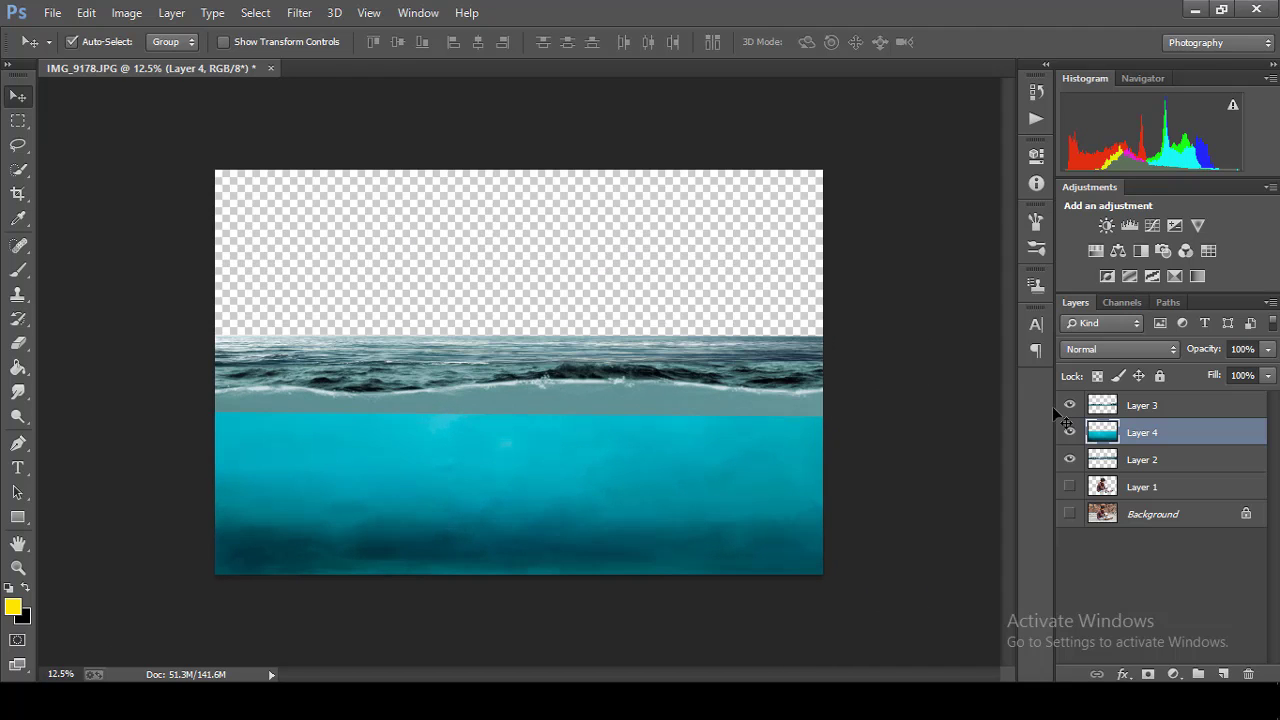
{"action": "key", "text": "ctrl+minus"}
{"action": "key", "text": "ctrl+minus"}
{"action": "key", "text": "ctrl+minus"}
{"action": "key", "text": "ctrl+minus"}
{"action": "key", "text": "ctrl+plus"}
{"action": "key", "text": "ctrl+plus"}
{"action": "key", "text": "ctrl+plus"}
{"action": "key", "text": "ctrl+plus"}
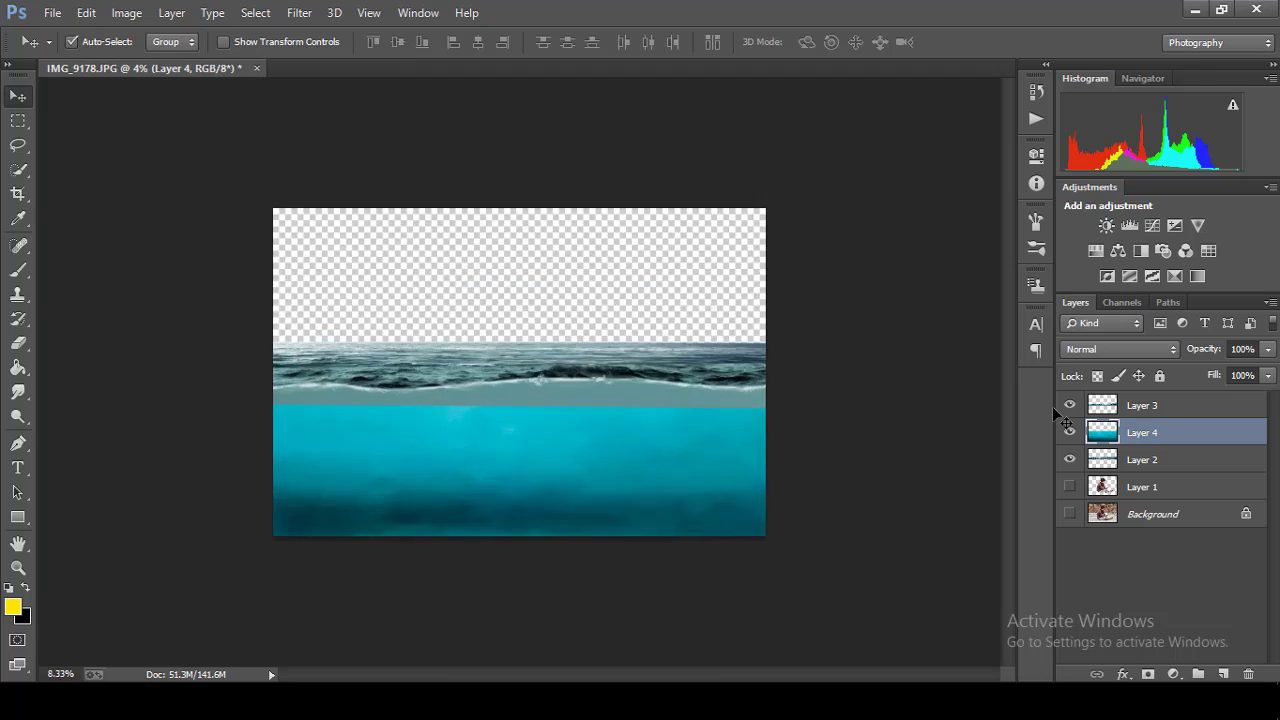
{"action": "key", "text": "ctrl+plus"}
{"action": "key", "text": "ctrl+plus"}
{"action": "key", "text": "ctrl+plus"}
{"action": "key", "text": "ctrl+minus"}
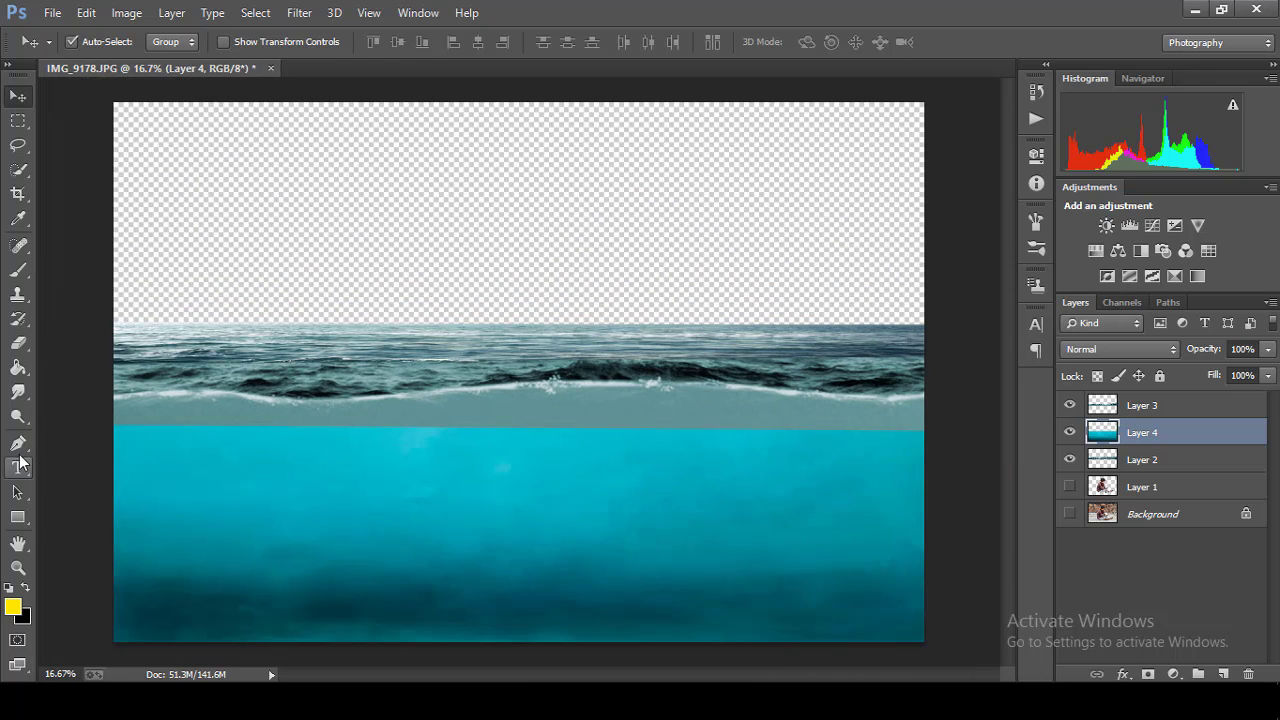
Step: Choose the standard Pen tool and frame the whole waterline in view
{"action": "left_click", "coordinate": [18, 443]}
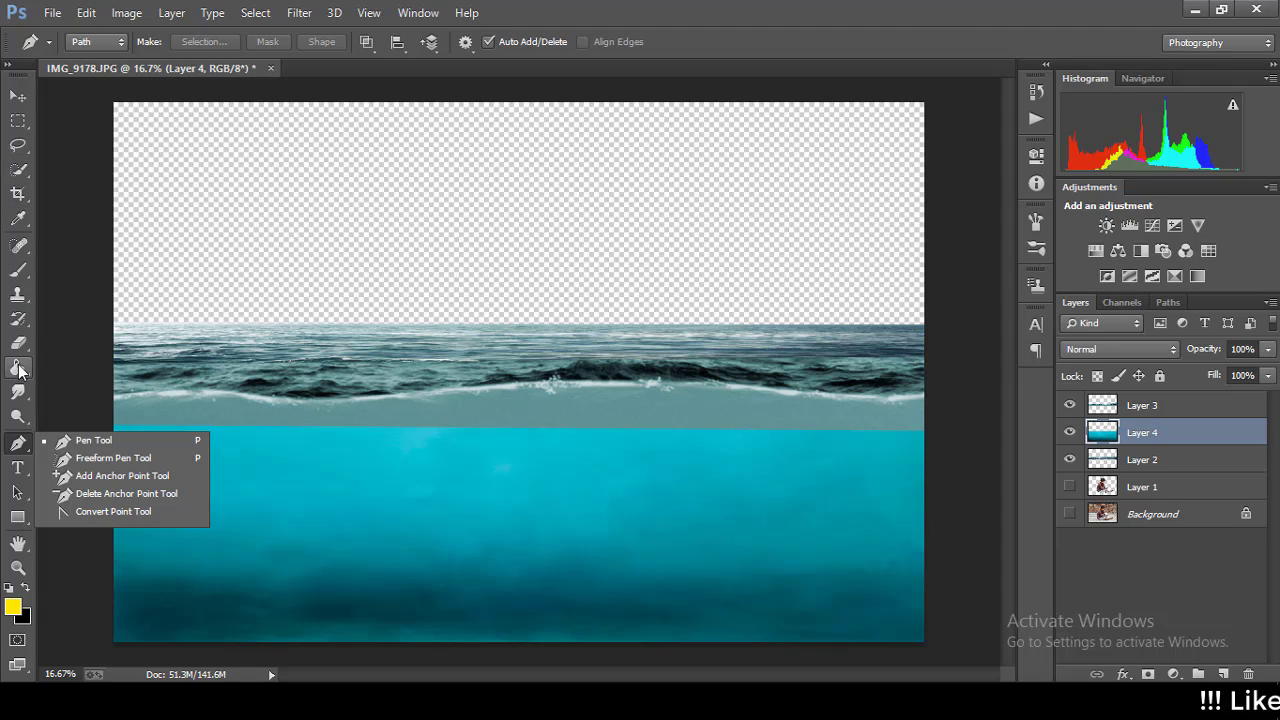
{"action": "left_click", "coordinate": [514, 109]}
{"action": "key", "text": "ctrl+minus"}
{"action": "key", "text": "ctrl+minus"}
{"action": "key", "text": "ctrl+minus"}
{"action": "key", "text": "ctrl+plus"}
{"action": "key", "text": "ctrl+plus"}
{"action": "key", "text": "ctrl+plus"}
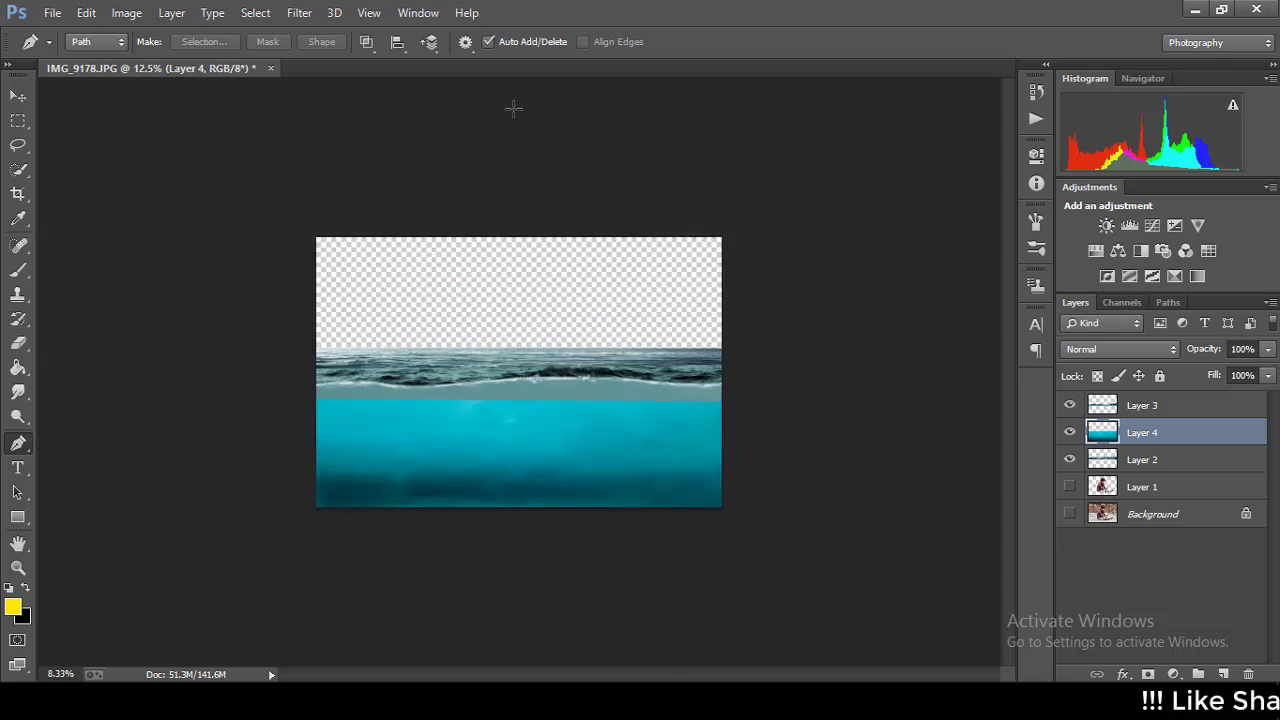
{"action": "key", "text": "ctrl+plus"}
{"action": "key", "text": "ctrl+plus"}
{"action": "key", "text": "ctrl+plus"}
{"action": "key", "text": "ctrl+plus"}
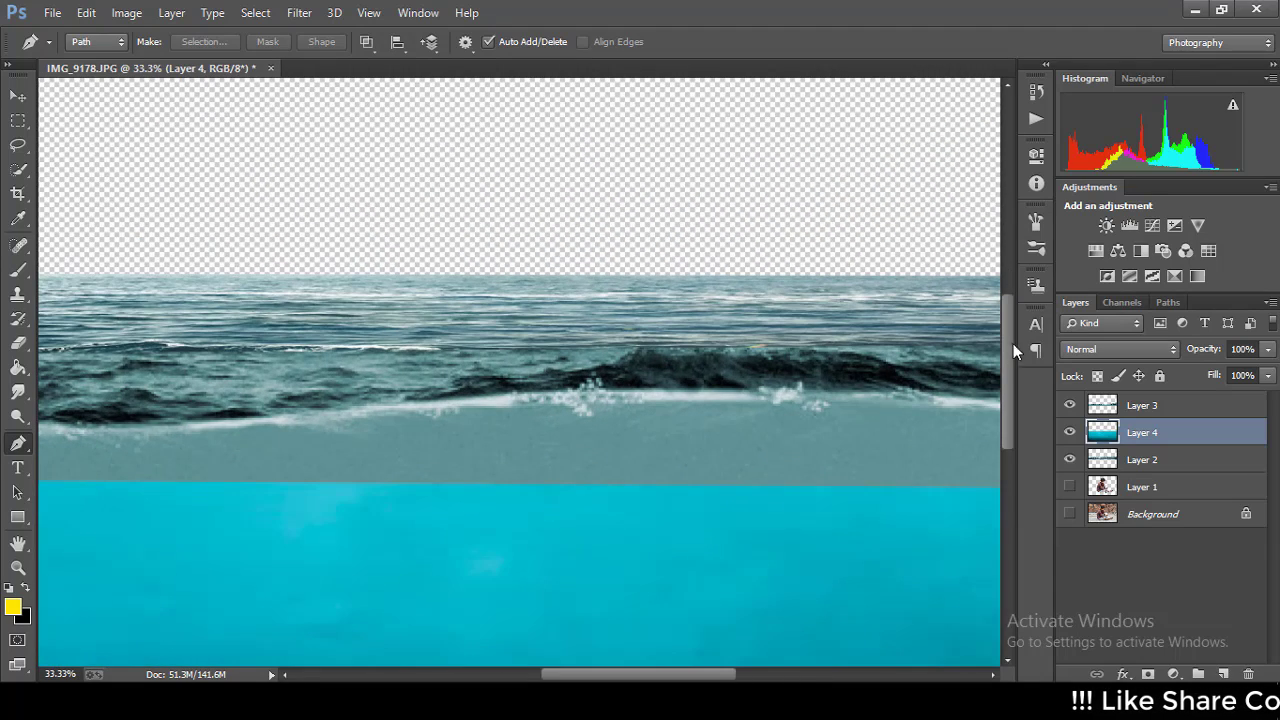
{"action": "left_click_drag", "start_coordinate": [1013, 343], "coordinate": [1006, 414]}
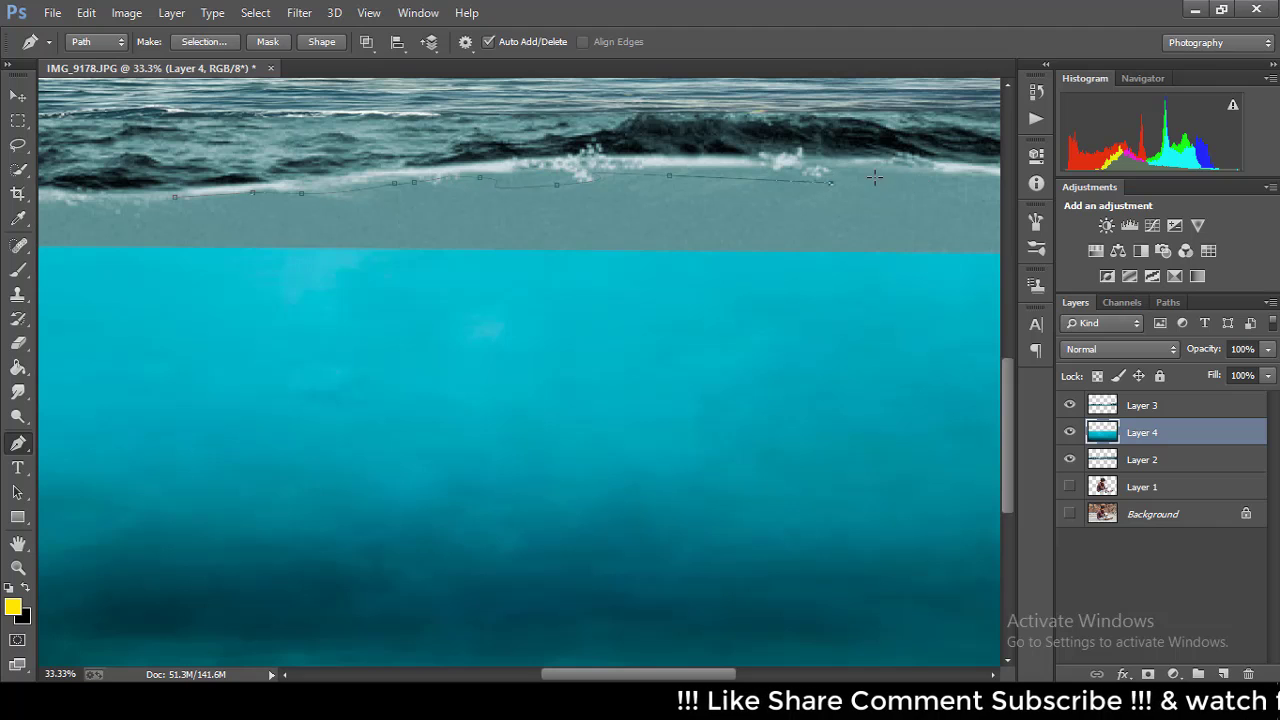
{"action": "key", "text": "ctrl+minus"}
{"action": "key", "text": "ctrl+minus"}
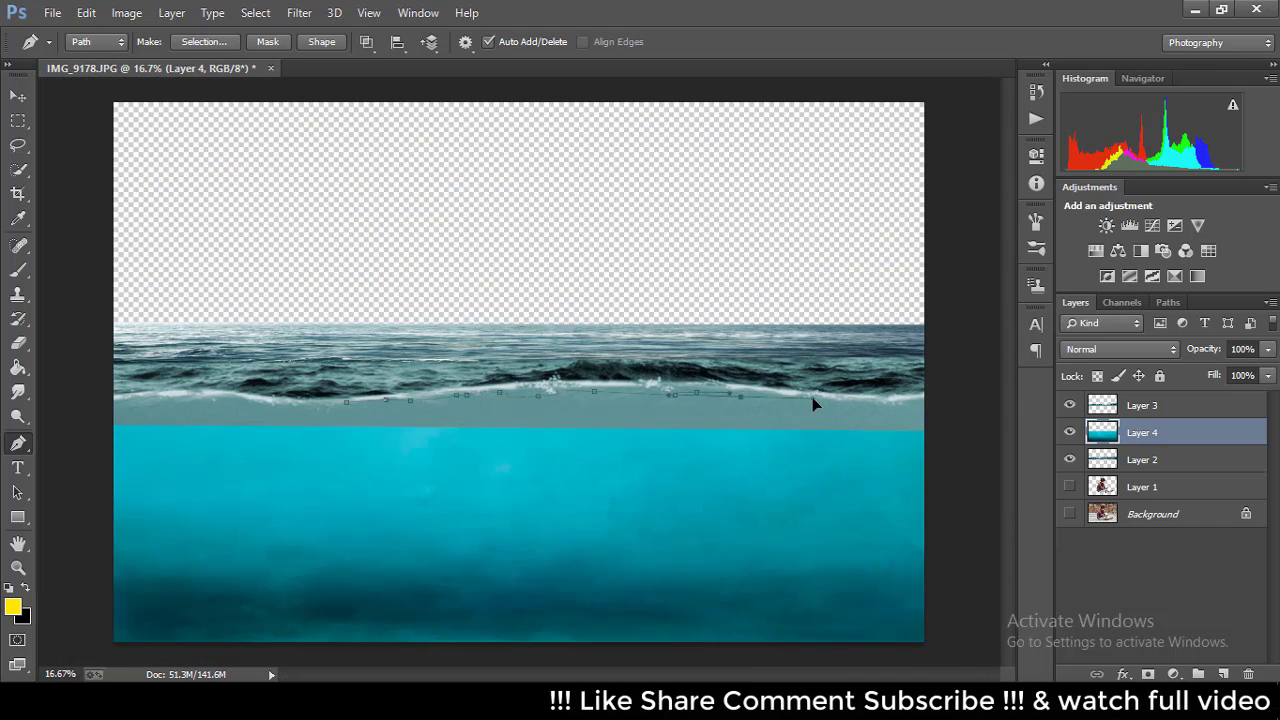
Step: Draw a curved Pen path along and below the wavy waterline over Layer 4
{"action": "left_click_drag", "start_coordinate": [825, 403], "coordinate": [908, 410]}
{"action": "left_click", "coordinate": [930, 401]}
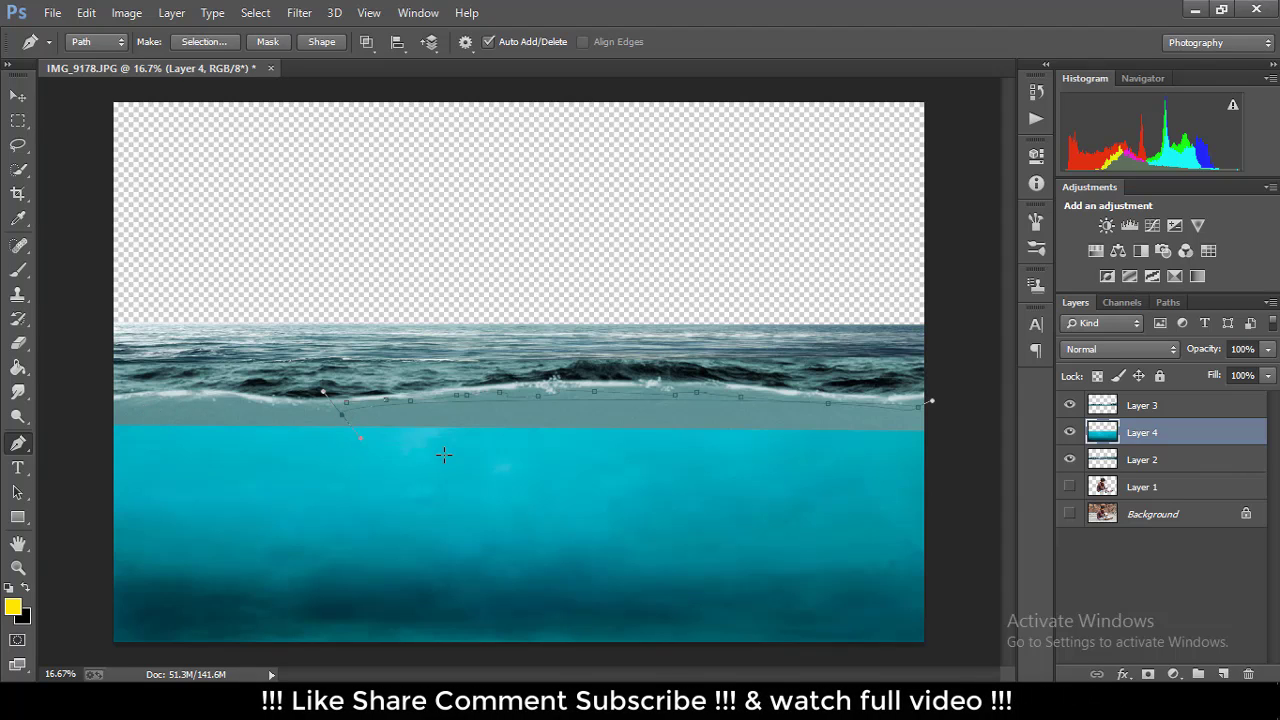
{"action": "left_click_drag", "start_coordinate": [443, 455], "coordinate": [631, 450]}
{"action": "left_click_drag", "start_coordinate": [726, 449], "coordinate": [878, 438]}
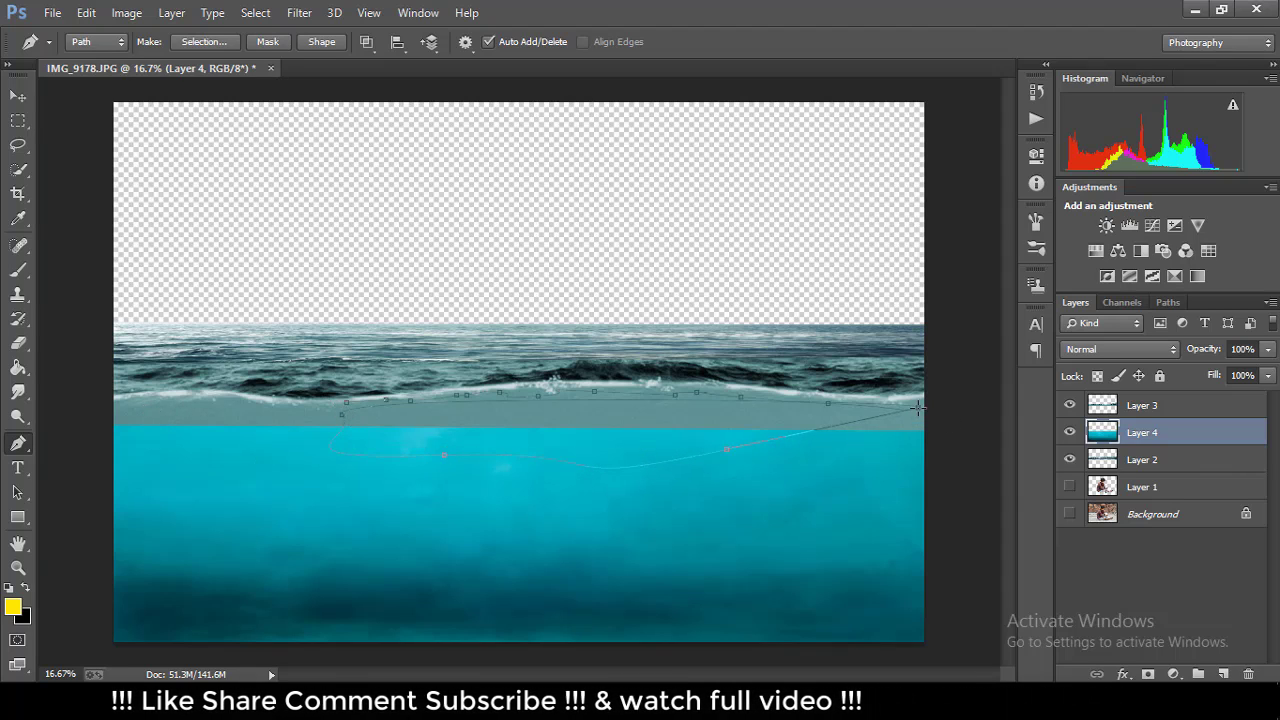
Step: Convert the path into a selection, then deselect and zoom out
{"action": "right_click", "coordinate": [686, 432]}
{"action": "left_click", "coordinate": [722, 314]}
{"action": "left_click", "coordinate": [737, 197]}
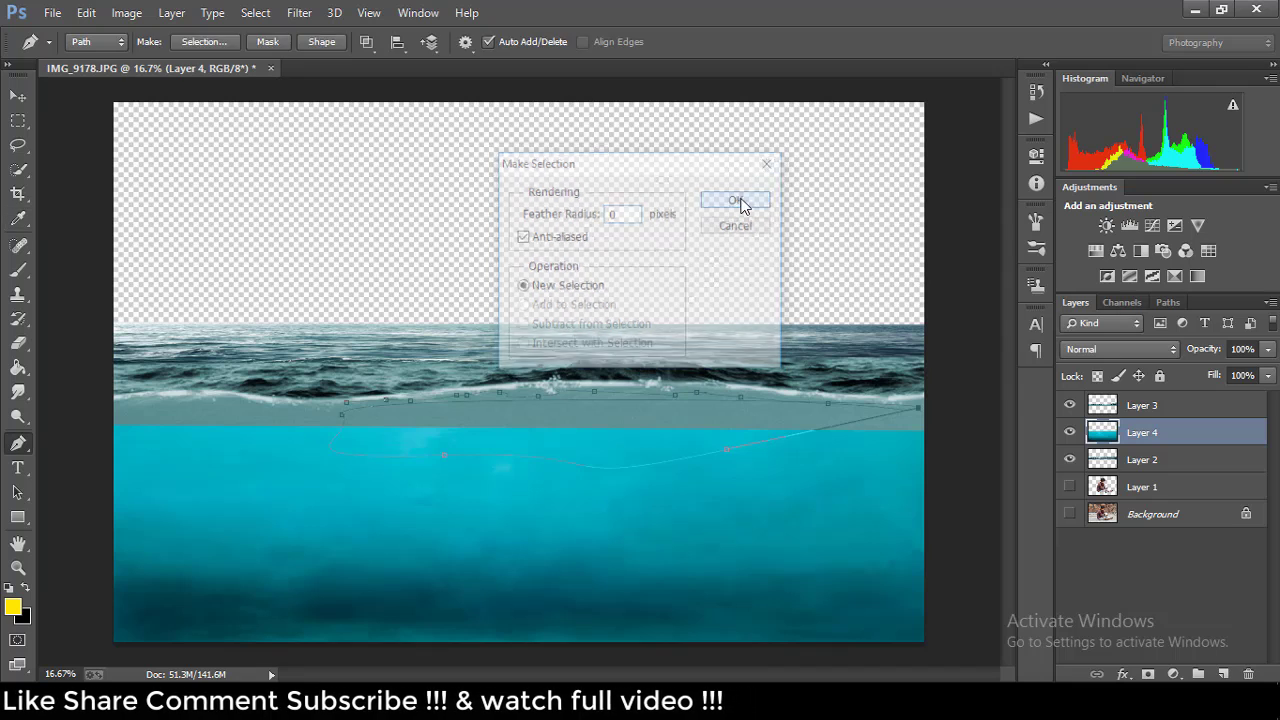
{"action": "key", "text": "ctrl+minus"}
{"action": "key", "text": "ctrl+d"}
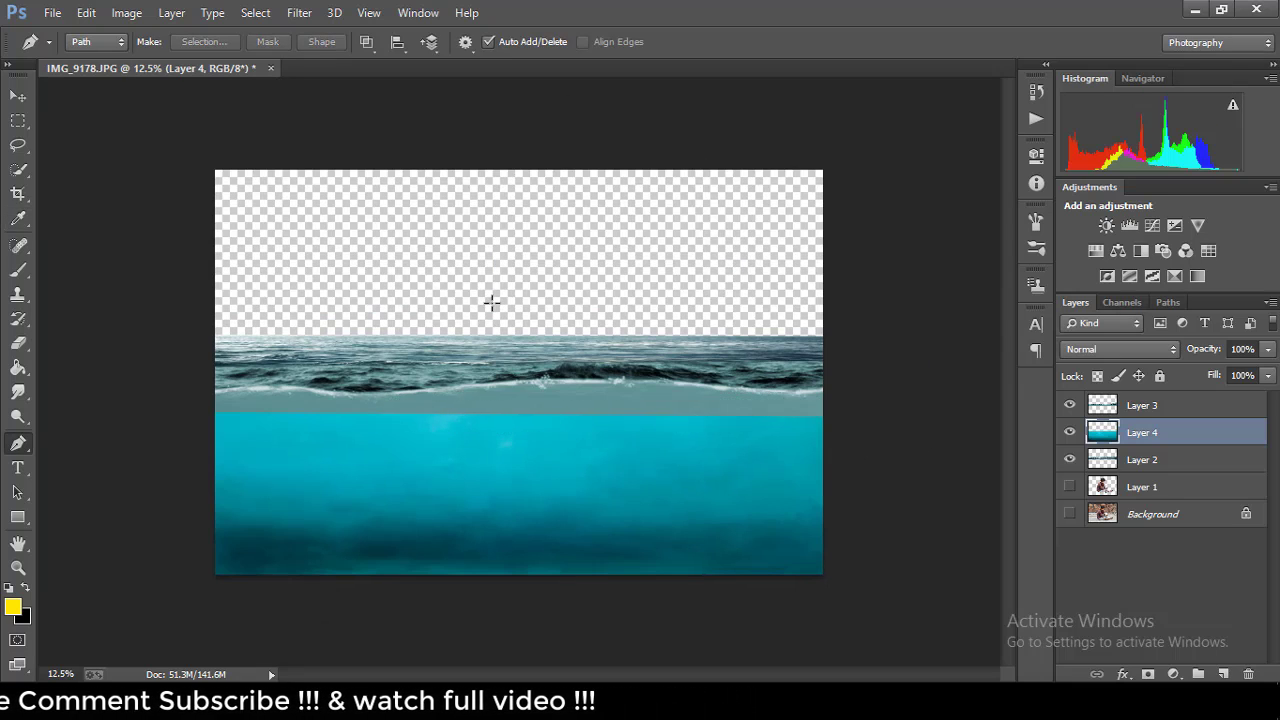
{"action": "key", "text": "ctrl+minus"}
Step: With Layer 3 active, Quick-Select the full-width grey band beneath the wave crests
{"action": "key", "text": "ctrl+plus"}
{"action": "left_click", "coordinate": [20, 172]}
{"action": "left_click", "coordinate": [1142, 405]}
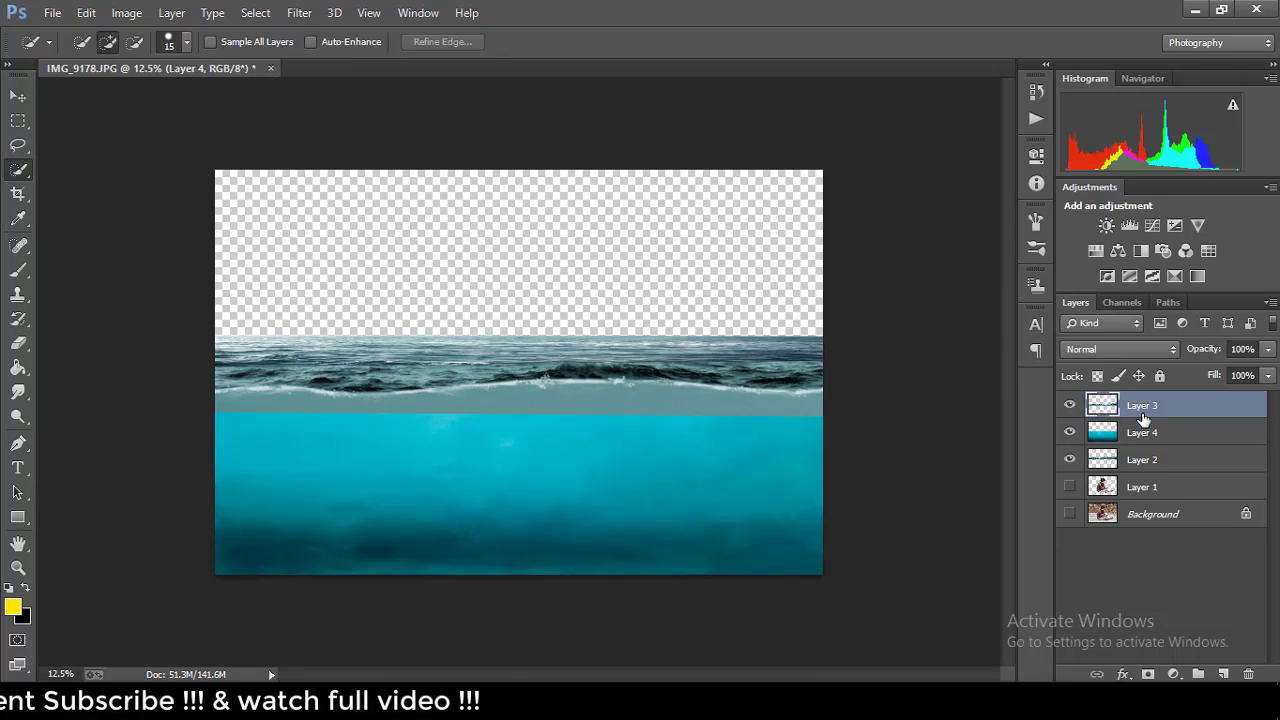
{"action": "left_click", "coordinate": [1069, 405]}
{"action": "left_click", "coordinate": [1069, 405]}
{"action": "left_click_drag", "start_coordinate": [329, 418], "coordinate": [415, 403]}
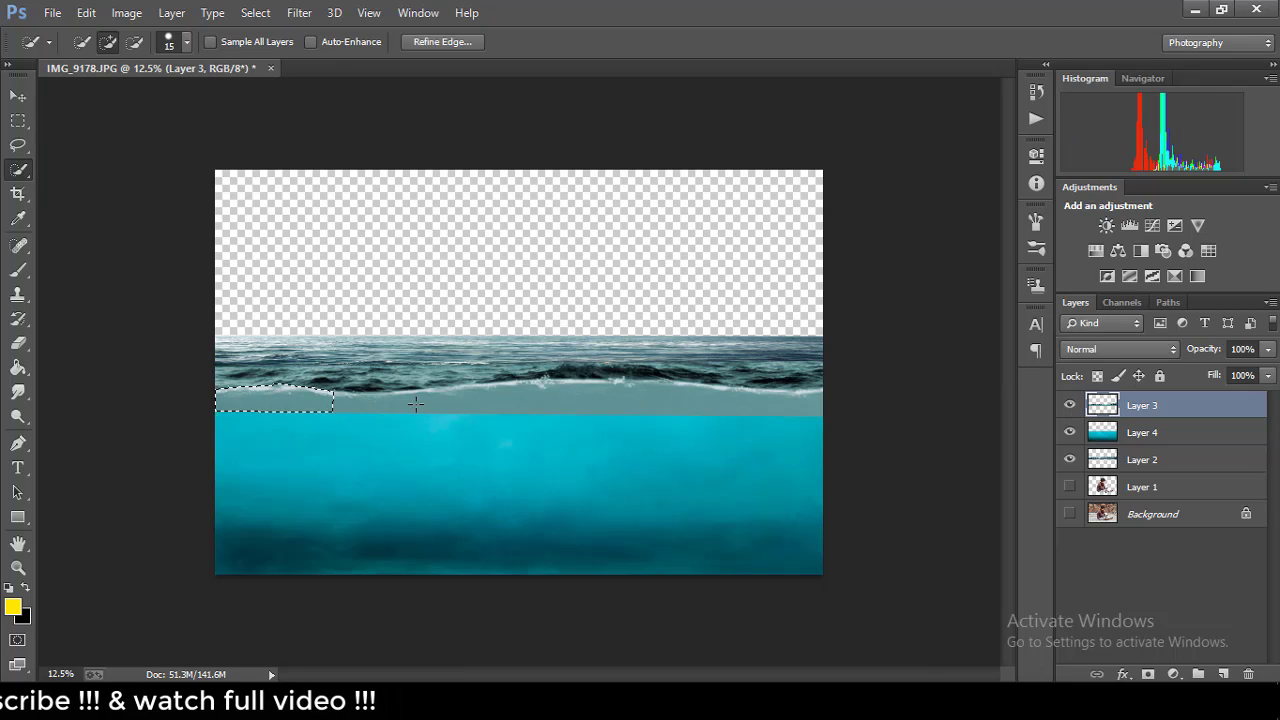
{"action": "key", "text": "ctrl+plus"}
{"action": "key", "text": "ctrl+plus"}
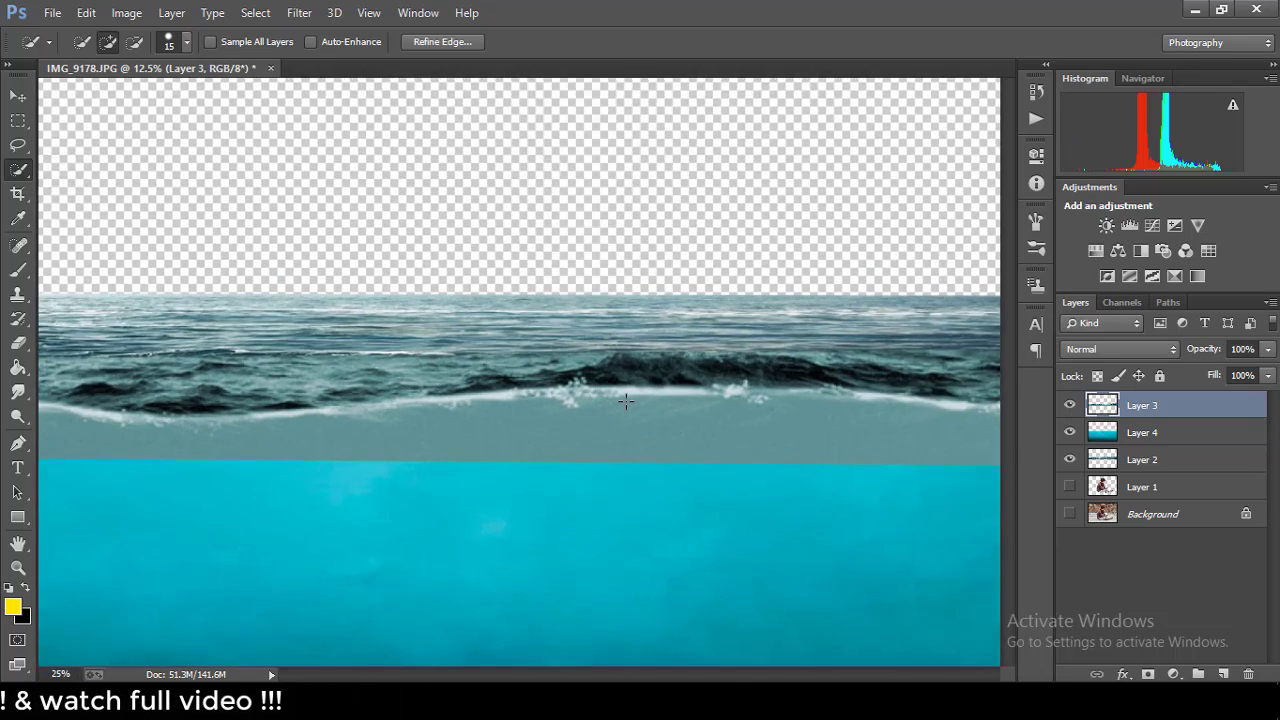
{"action": "key", "text": "ctrl+plus"}
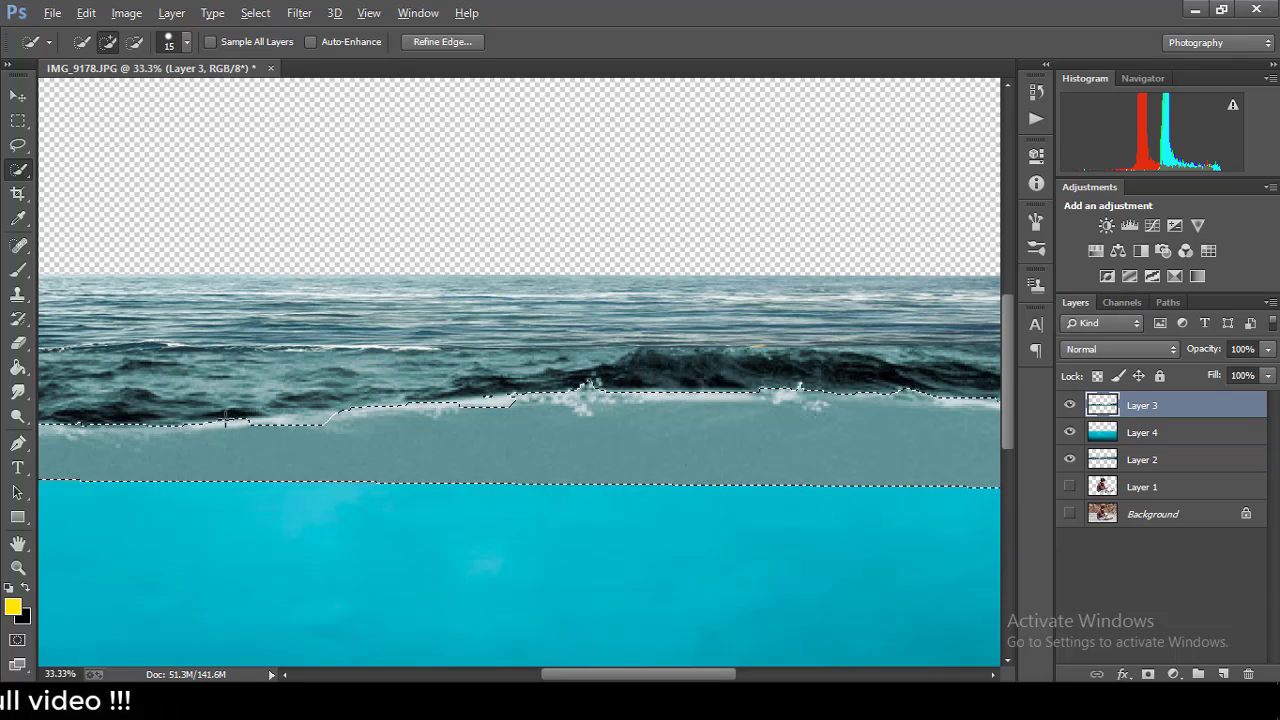
{"action": "key", "text": "ctrl+minus"}
{"action": "key", "text": "ctrl+minus"}
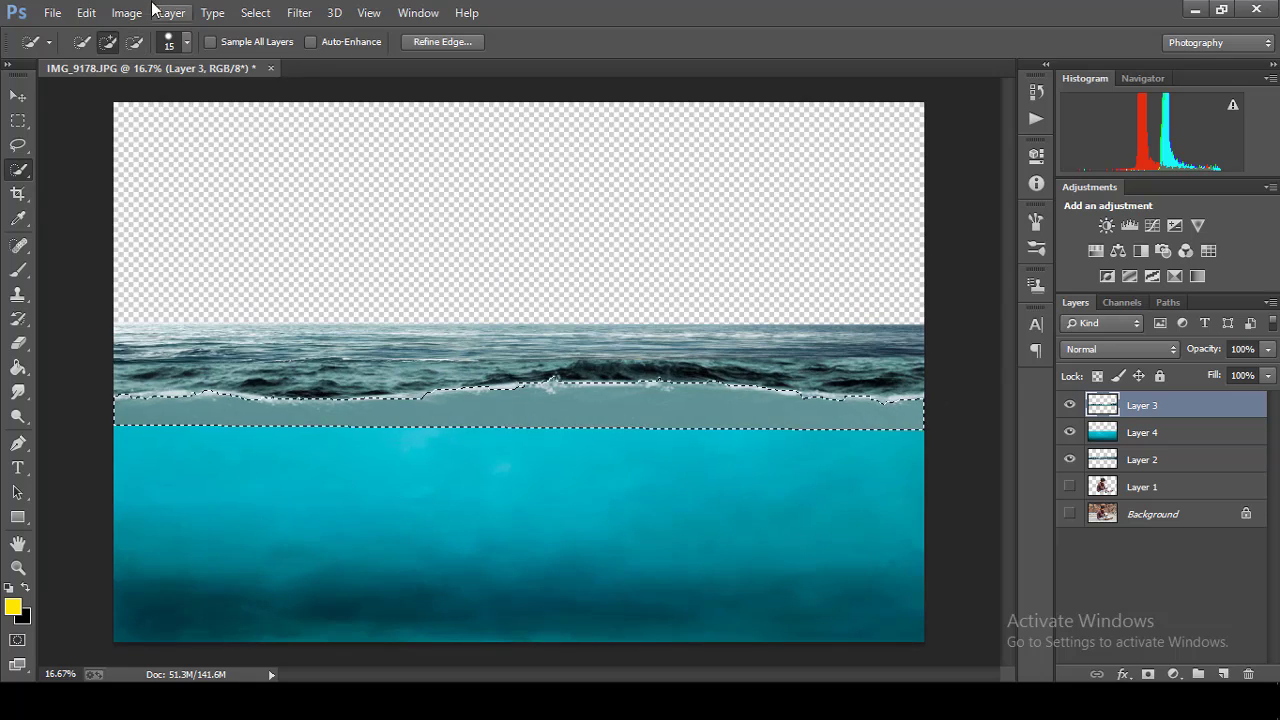
Step: Colorize the grey band teal with Hue 182, Saturation 34 and Lightness +12
{"action": "left_click", "coordinate": [126, 12]}
{"action": "left_click", "coordinate": [371, 154]}
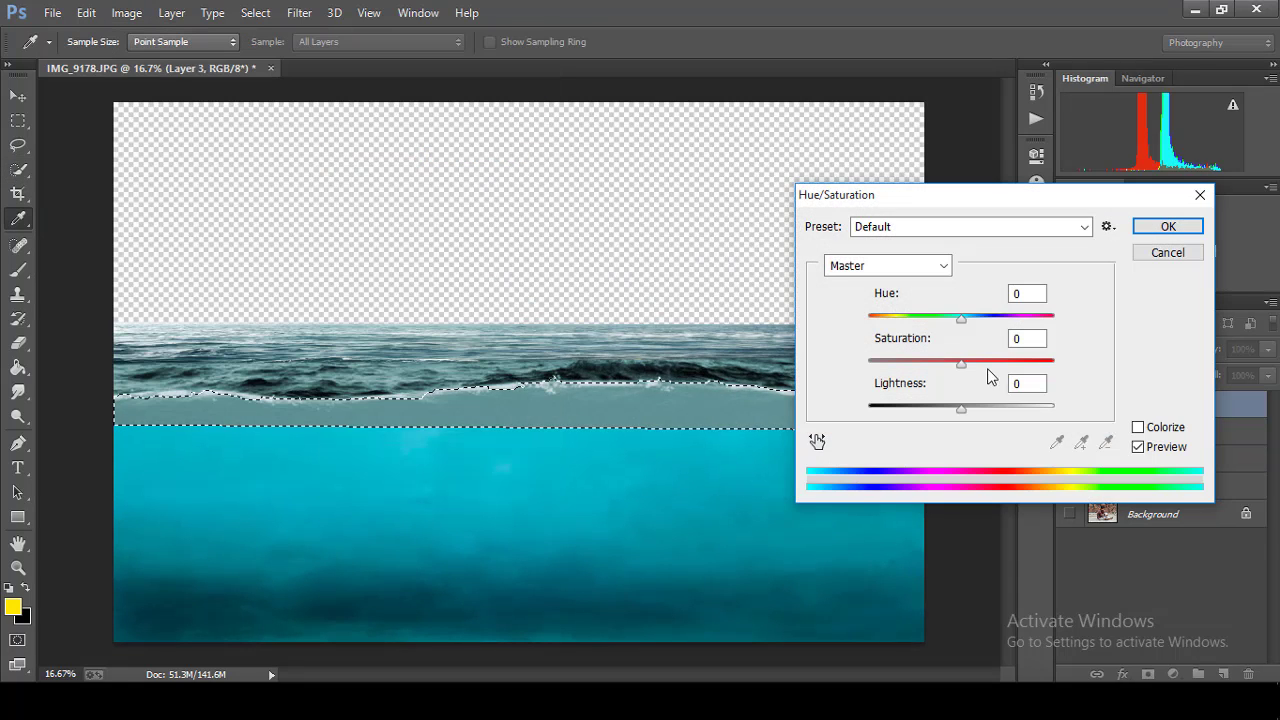
{"action": "left_click", "coordinate": [1138, 428]}
{"action": "mouse_move", "coordinate": [910, 325]}
{"action": "left_mouse_down"}
{"action": "mouse_move", "coordinate": [955, 332]}
{"action": "mouse_move", "coordinate": [931, 363]}
{"action": "left_mouse_up"}
{"action": "key", "text": "ctrl+minus"}
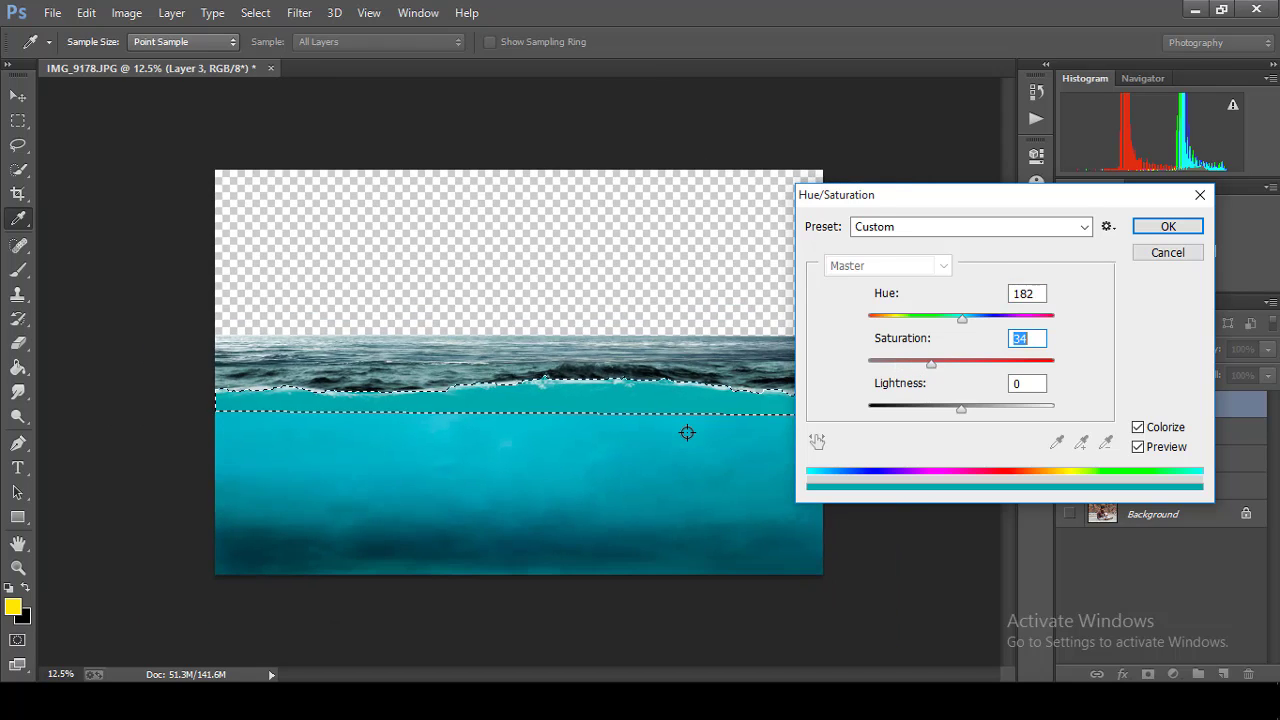
{"action": "key", "text": "ctrl+plus"}
{"action": "mouse_move", "coordinate": [961, 410]}
{"action": "left_mouse_down"}
{"action": "mouse_move", "coordinate": [929, 412]}
{"action": "mouse_move", "coordinate": [980, 412]}
{"action": "left_mouse_up"}
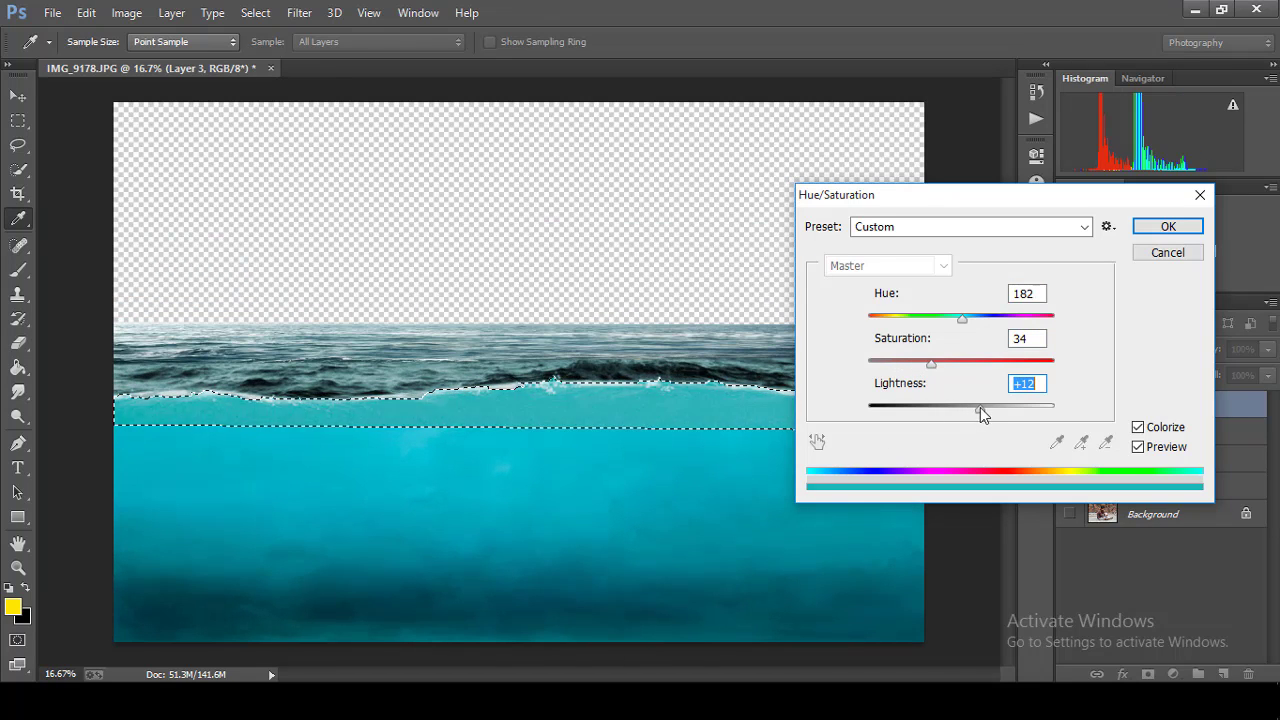
{"action": "left_click", "coordinate": [1163, 227]}
Step: Deselect to judge the teal blend, then restore the band selection at 25% zoom
{"action": "key", "text": "ctrl+d"}
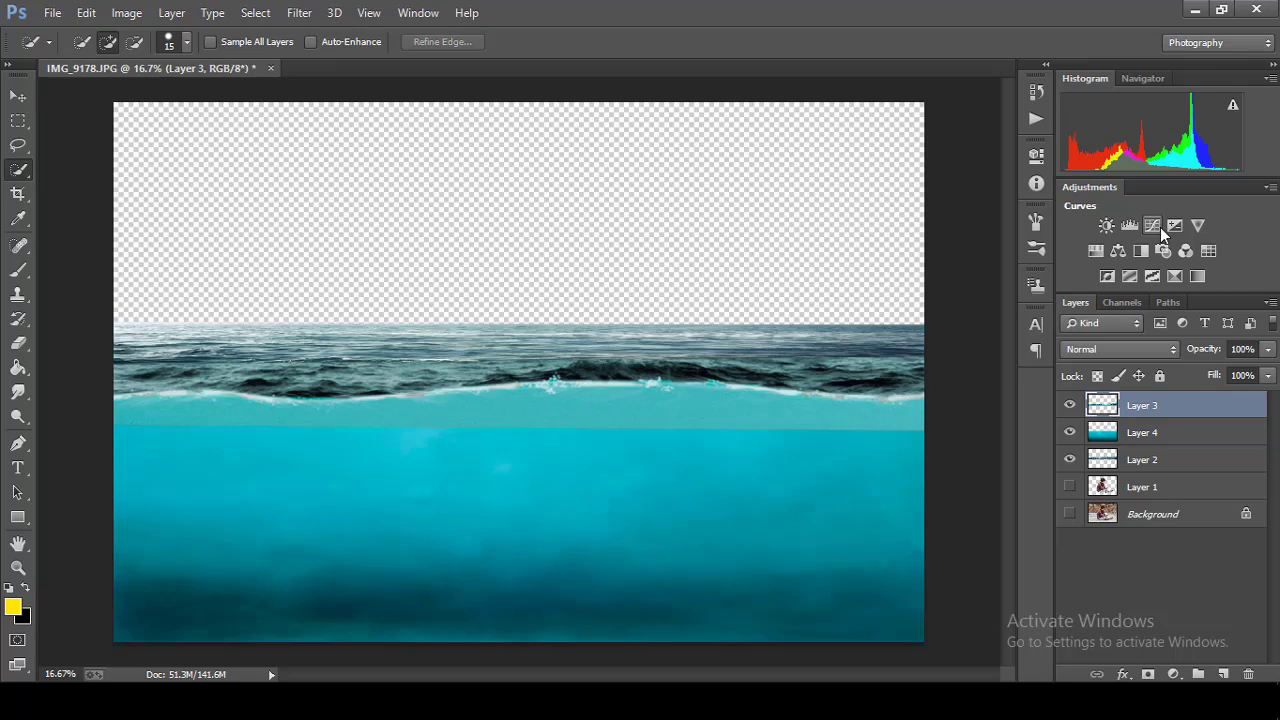
{"action": "key", "text": "ctrl+plus"}
{"action": "key", "text": "ctrl+minus"}
{"action": "key", "text": "ctrl+shift+d"}
{"action": "key", "text": "ctrl+plus"}
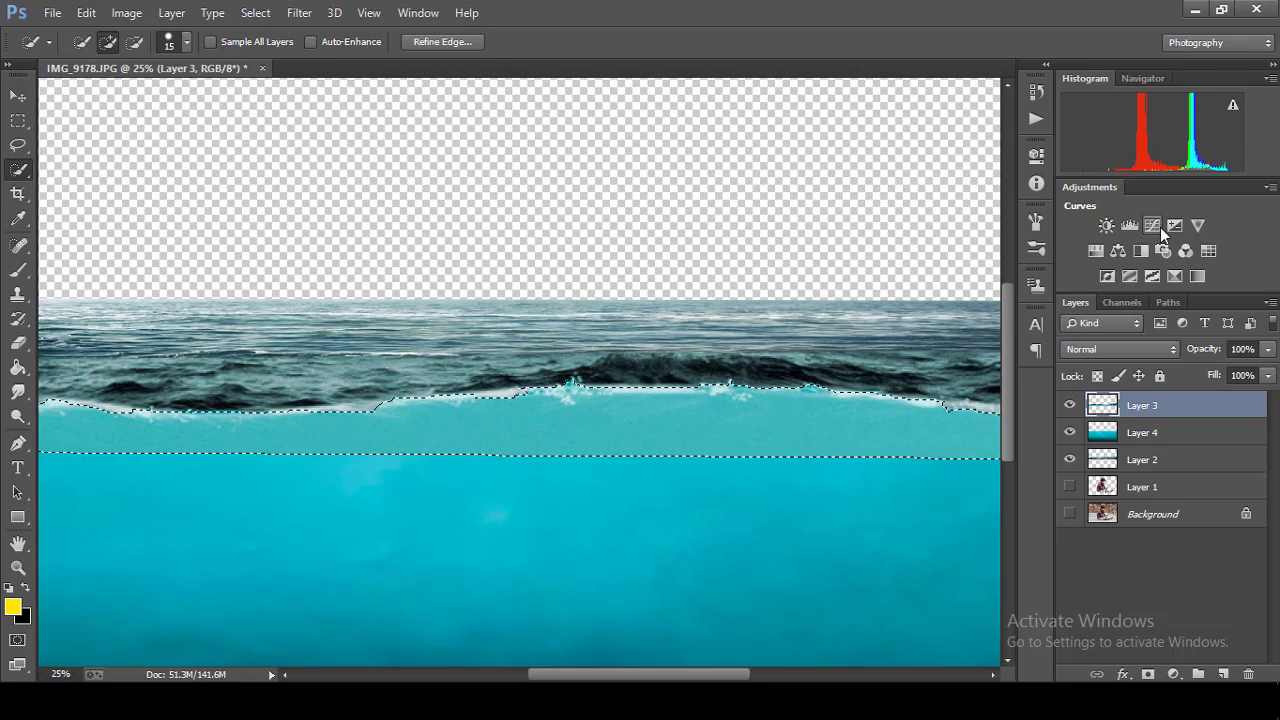
Step: Fine-tune the band with a second Hue/Saturation pass: lightness +5, adjusted saturation
{"action": "left_click", "coordinate": [127, 12]}
{"action": "mouse_move", "coordinate": [155, 60]}
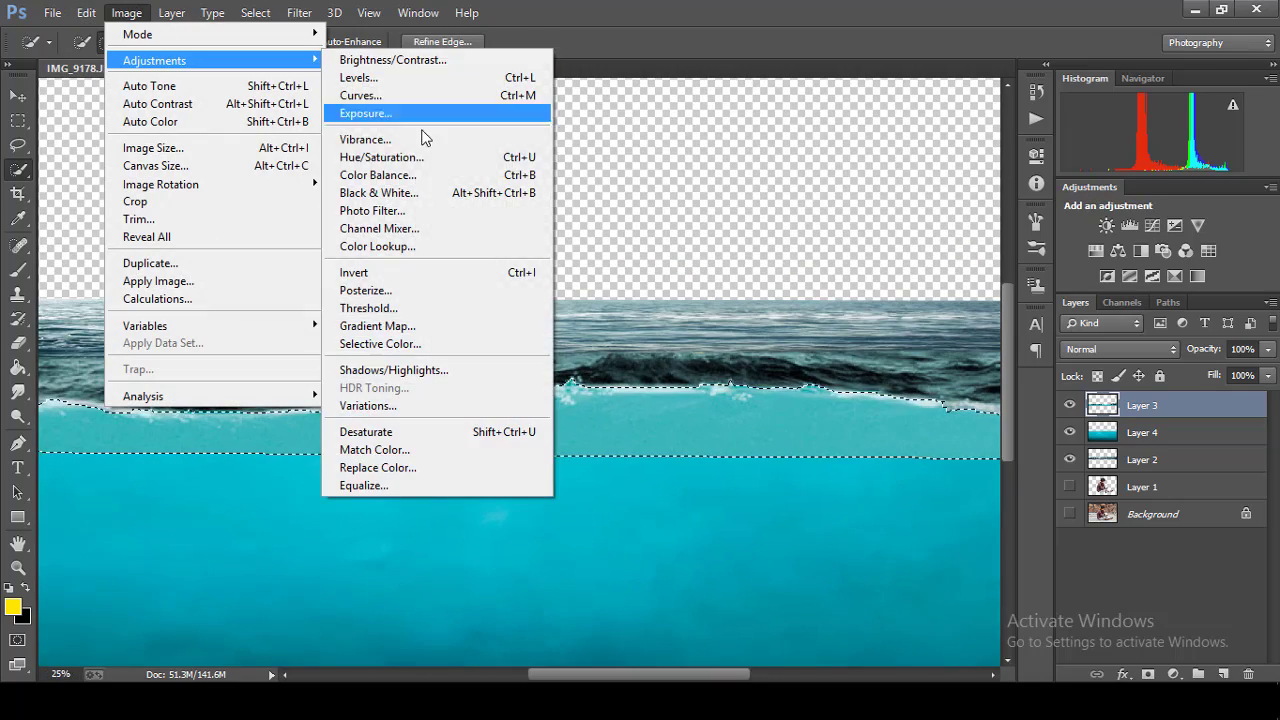
{"action": "left_click", "coordinate": [423, 154]}
{"action": "left_click_drag", "start_coordinate": [960, 408], "coordinate": [966, 408]}
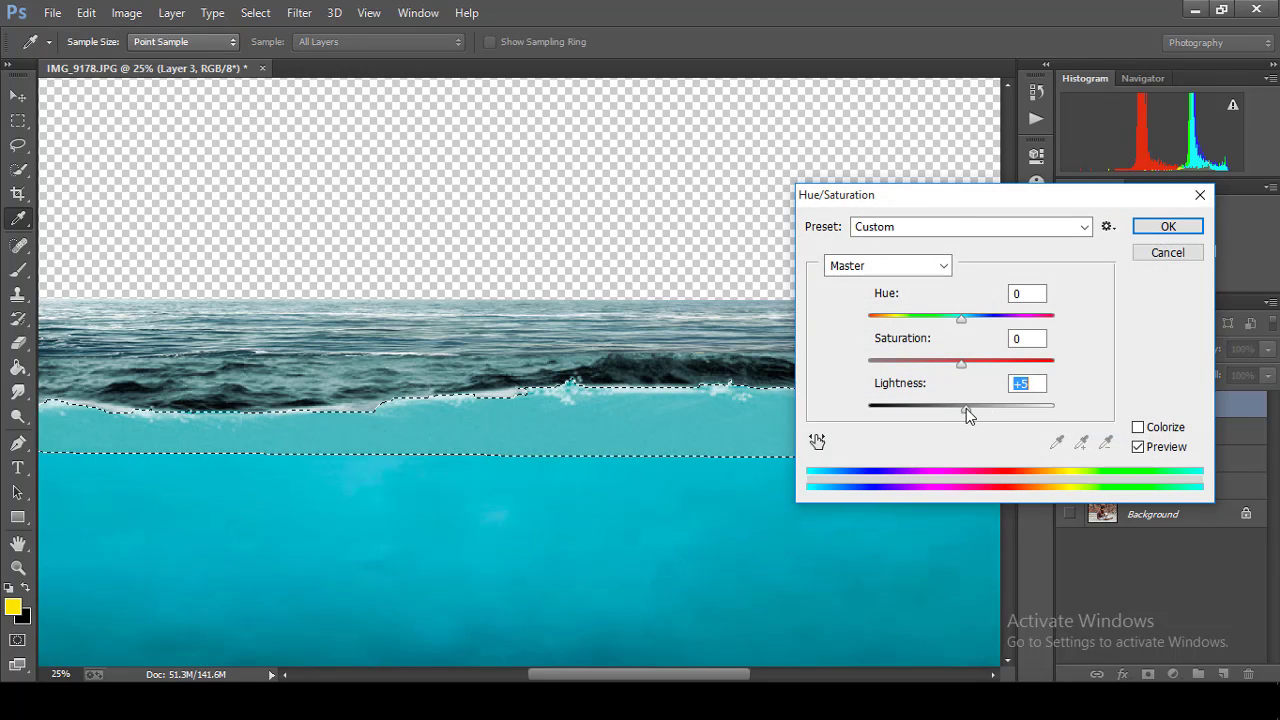
{"action": "left_click_drag", "start_coordinate": [961, 364], "coordinate": [947, 366]}
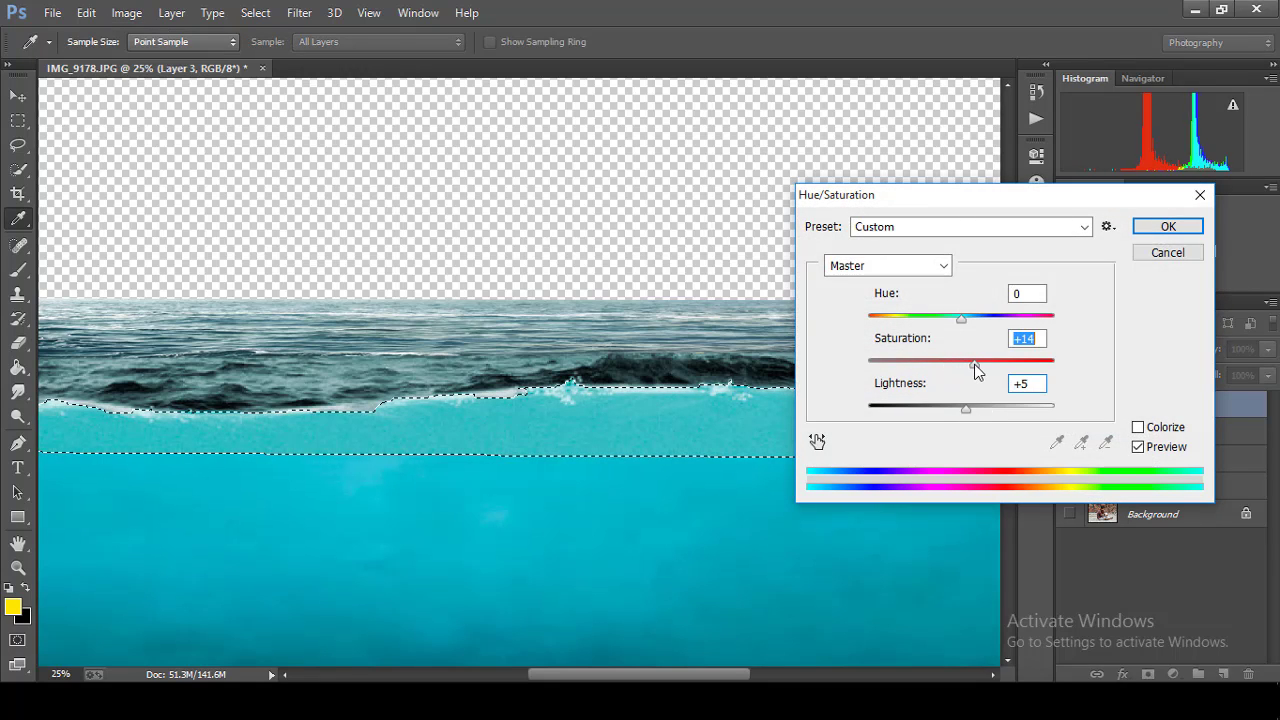
{"action": "left_click", "coordinate": [1168, 226]}
{"action": "key", "text": "ctrl+d"}
{"action": "key", "text": "ctrl+minus"}
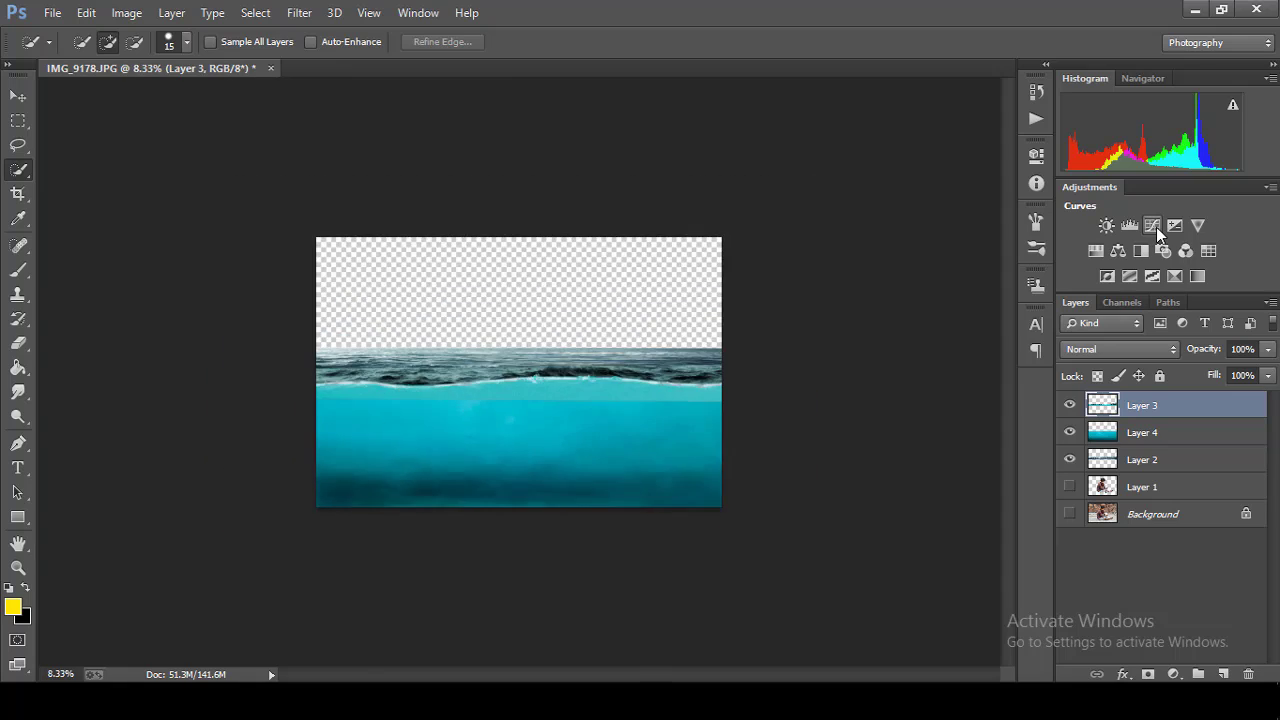
{"action": "key", "text": "ctrl+plus"}
{"action": "key", "text": "ctrl+z"}
Step: Apply a final Hue/Saturation tweak lowering saturation and resetting lightness to 0
{"action": "left_click", "coordinate": [126, 12]}
{"action": "mouse_move", "coordinate": [155, 60]}
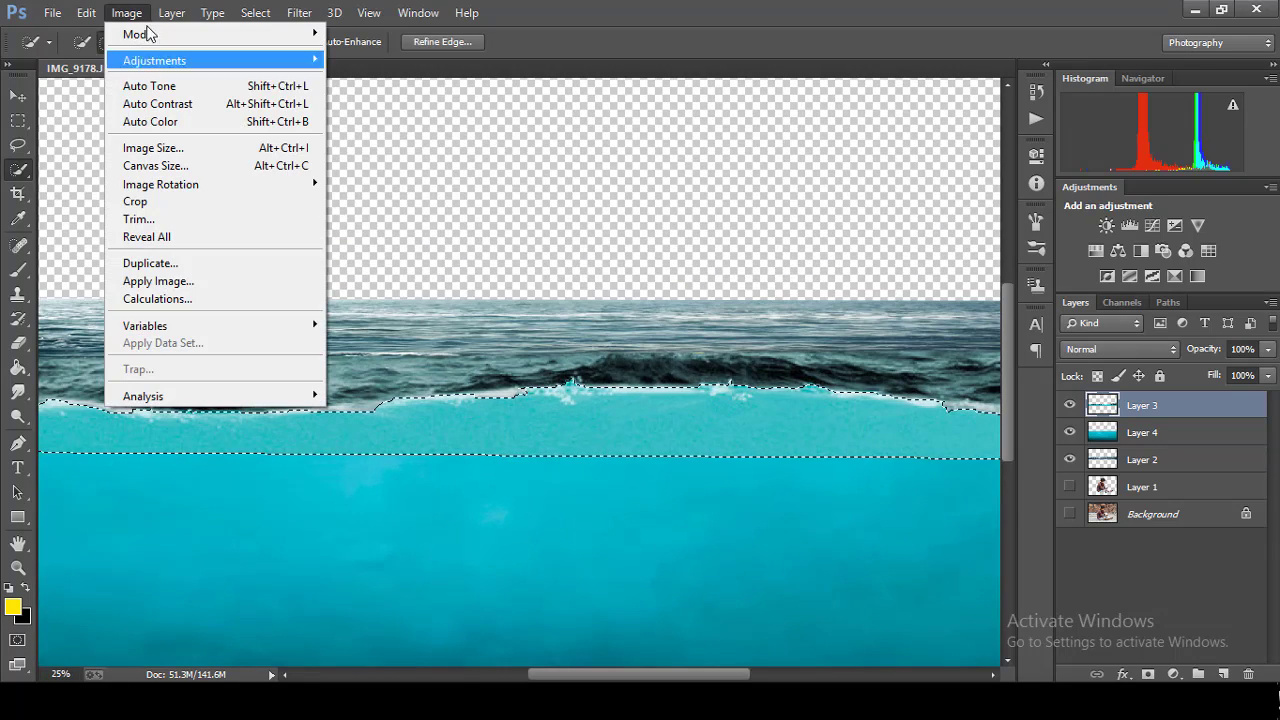
{"action": "left_click", "coordinate": [400, 157]}
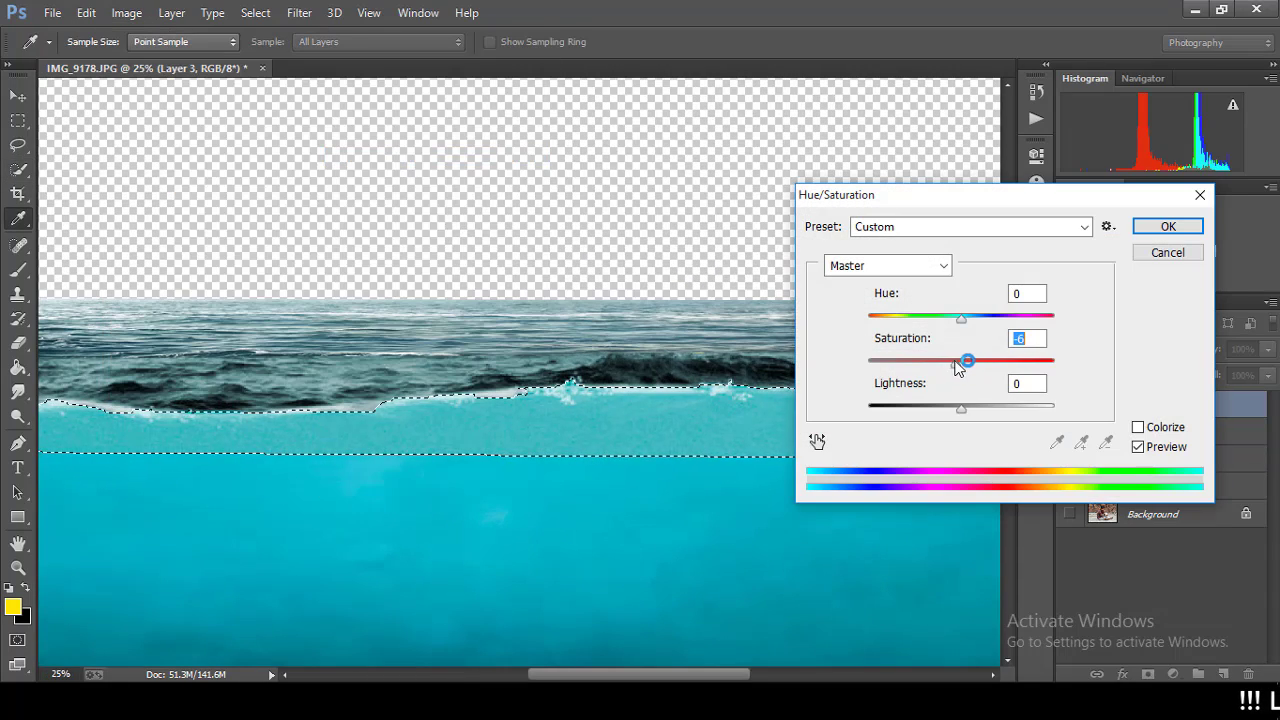
{"action": "left_click_drag", "start_coordinate": [950, 365], "coordinate": [946, 366]}
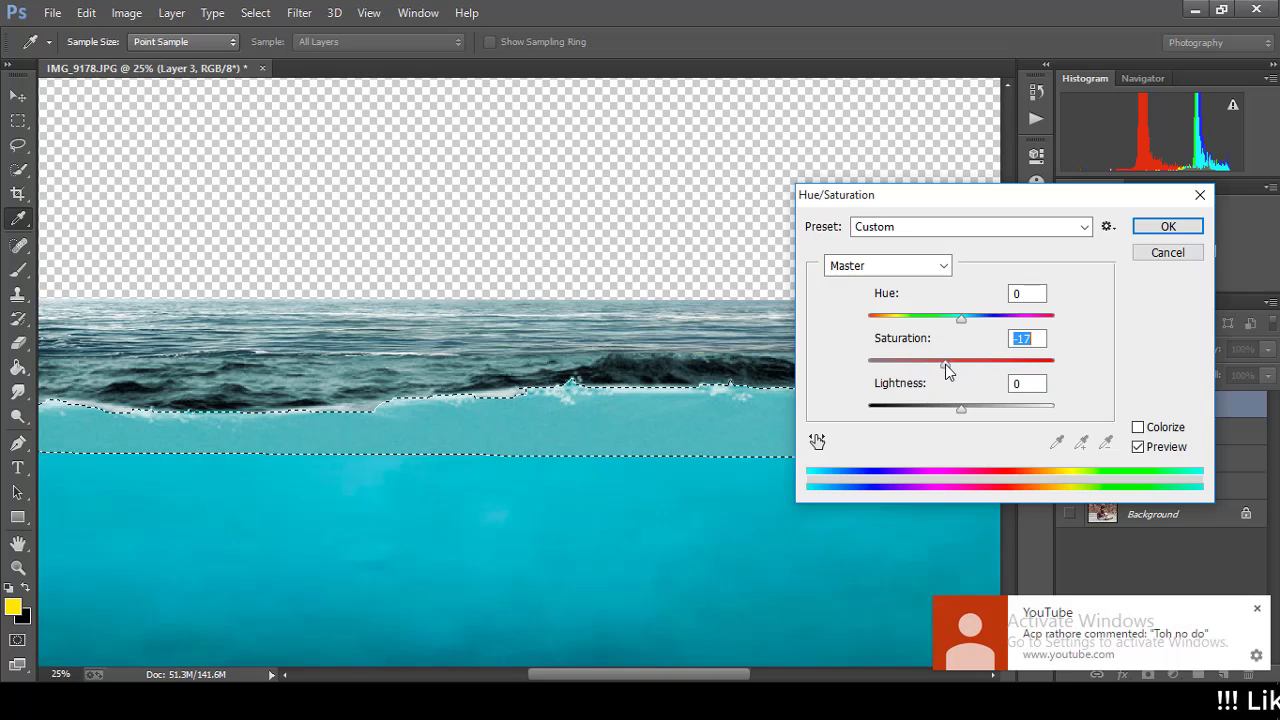
{"action": "left_click", "coordinate": [1258, 610]}
{"action": "left_click_drag", "start_coordinate": [975, 416], "coordinate": [958, 414]}
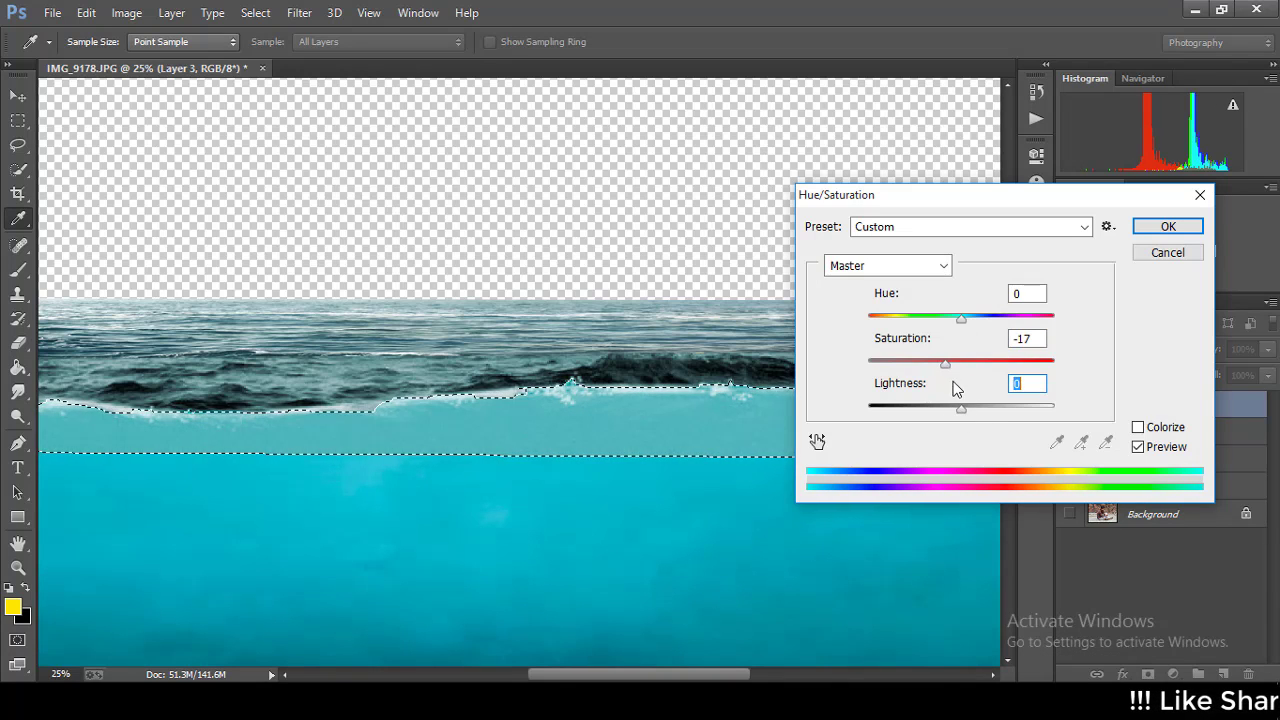
{"action": "left_click", "coordinate": [1165, 226]}
{"action": "key", "text": "ctrl+minus"}
{"action": "key", "text": "ctrl+minus"}
{"action": "key", "text": "ctrl+minus"}
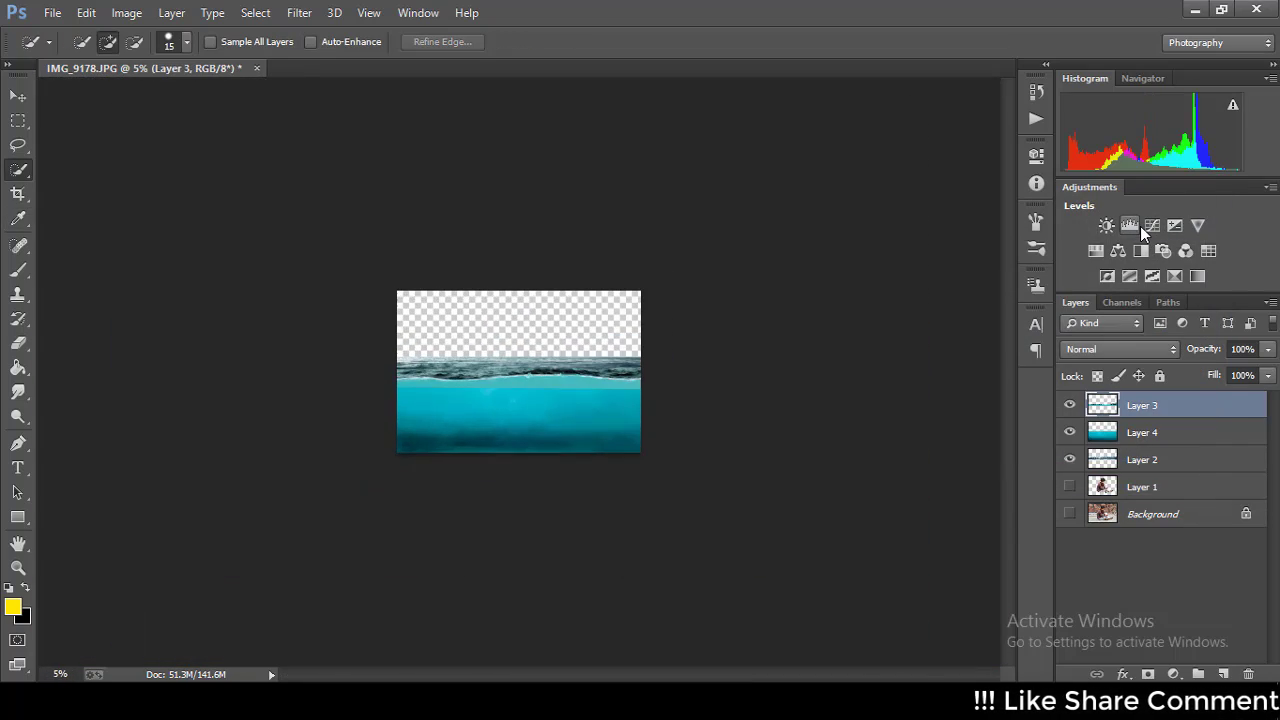
{"action": "key", "text": "ctrl+plus"}
{"action": "key", "text": "ctrl+plus"}
{"action": "key", "text": "ctrl+plus"}
{"action": "key", "text": "ctrl+plus"}
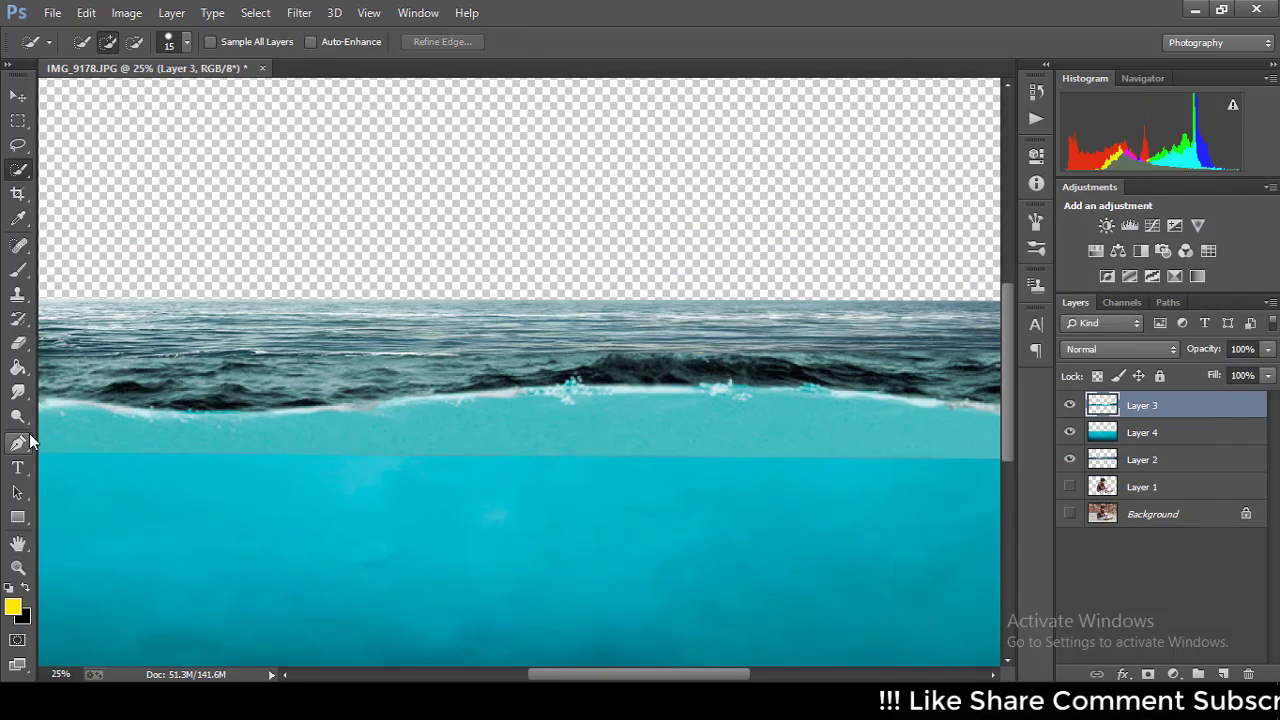
Step: Select the Clone Stamp tool with a 64 px brush
{"action": "left_click", "coordinate": [18, 293]}
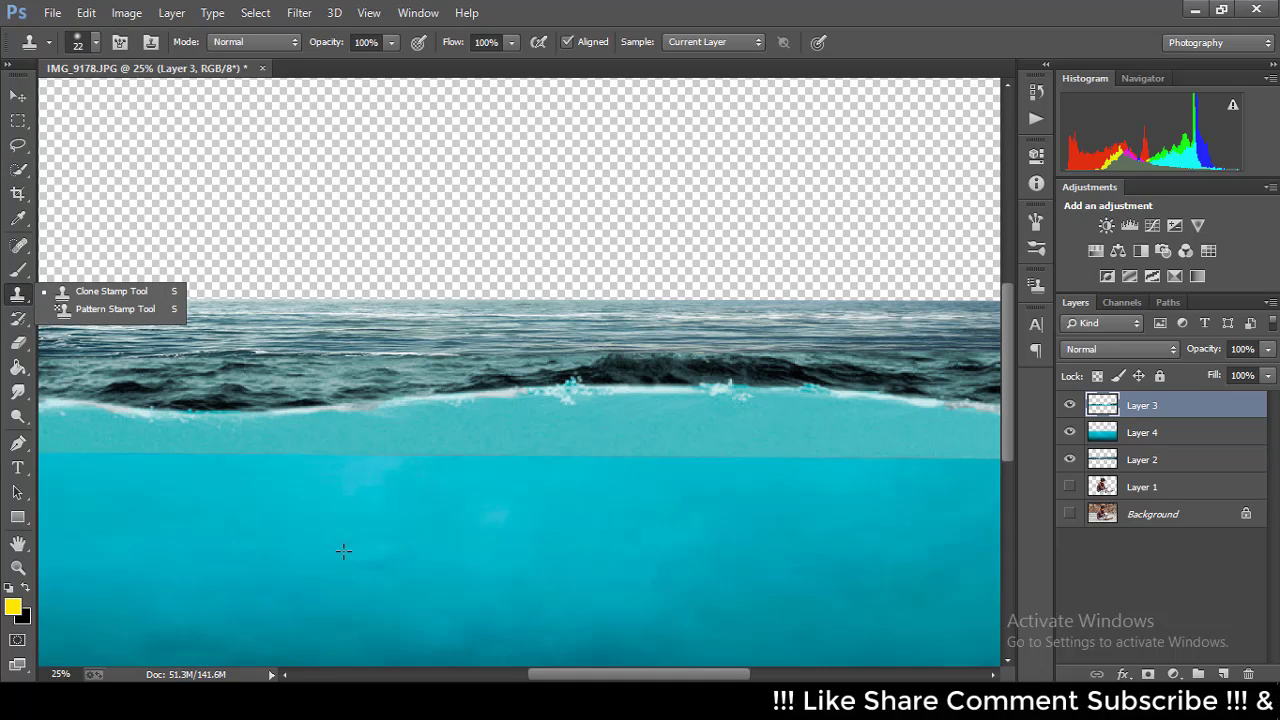
{"action": "left_click", "coordinate": [96, 42]}
{"action": "left_click_drag", "start_coordinate": [134, 99], "coordinate": [169, 99]}
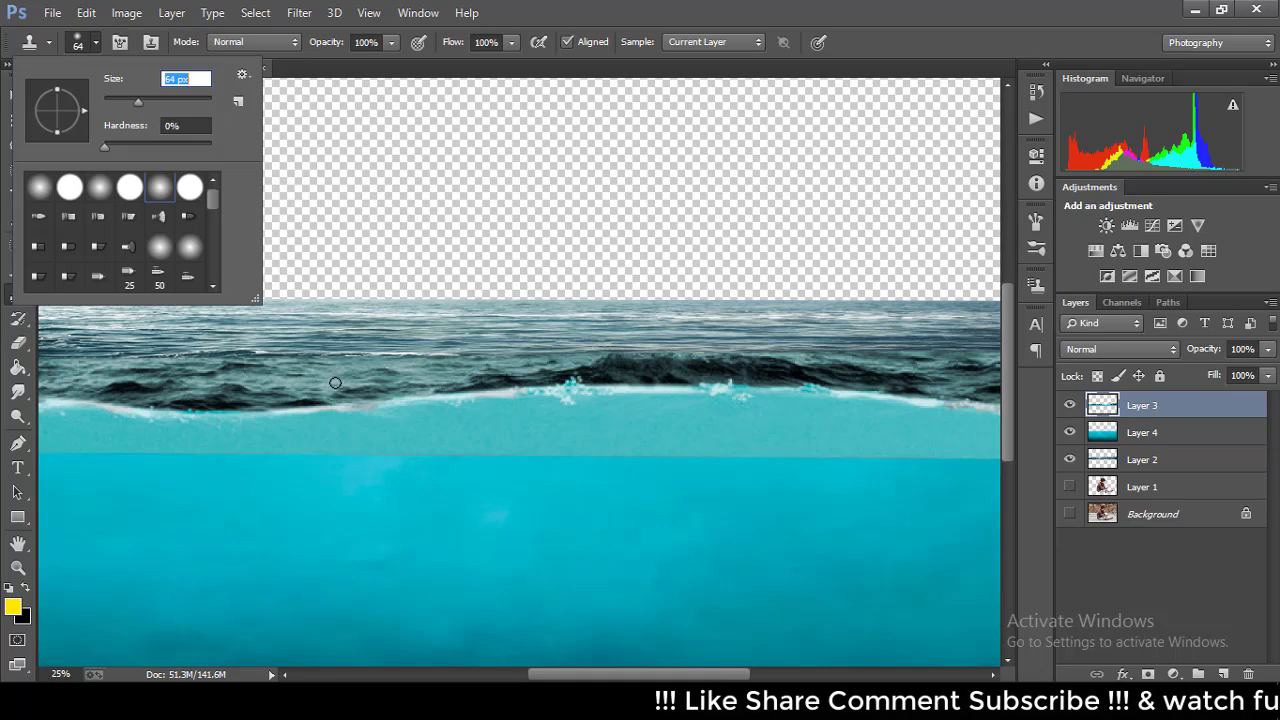
{"action": "key", "text": "Return"}
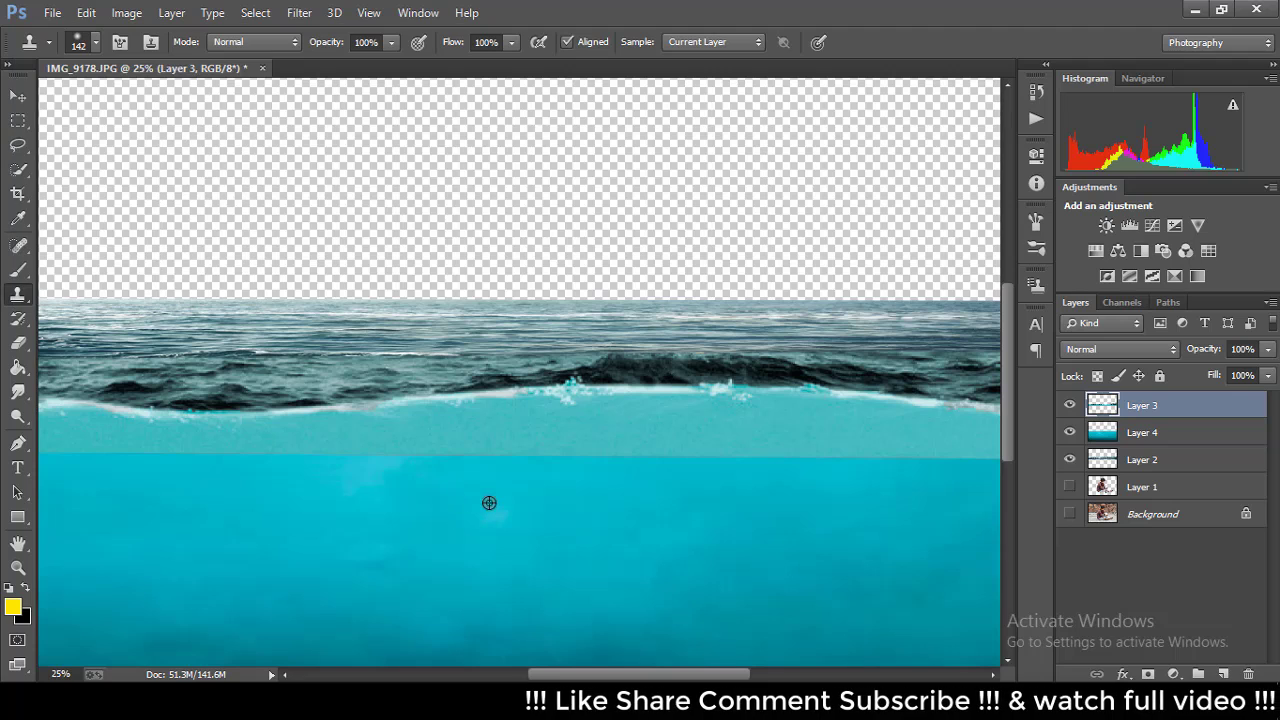
Step: Merge the water layer down into Layer 3
{"action": "left_click", "coordinate": [1223, 435], "text": "shift"}
{"action": "right_click", "coordinate": [1223, 435]}
{"action": "left_click", "coordinate": [900, 531]}
Step: Sample the deep water and clone it over the band's lower edge, undoing the dark patch
{"action": "left_click", "coordinate": [537, 506], "text": "alt"}
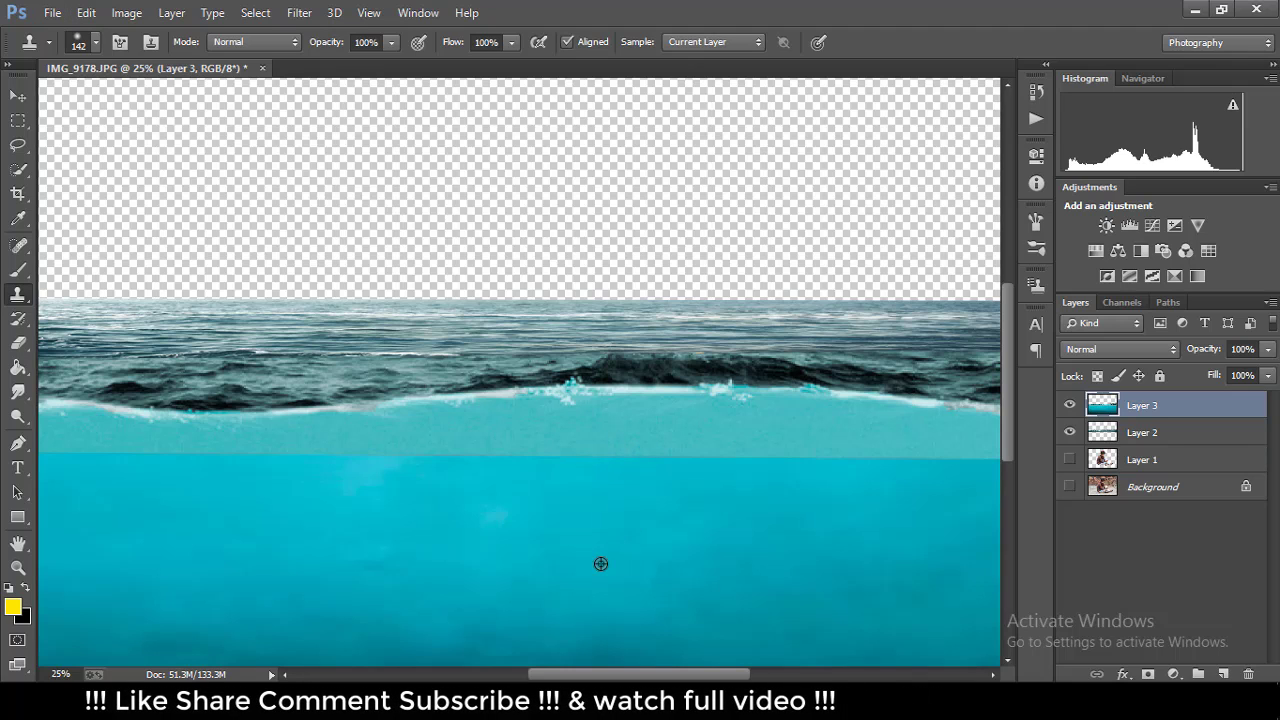
{"action": "mouse_move", "coordinate": [623, 466]}
{"action": "left_mouse_down"}
{"action": "mouse_move", "coordinate": [596, 471]}
{"action": "mouse_move", "coordinate": [511, 443]}
{"action": "left_mouse_up"}
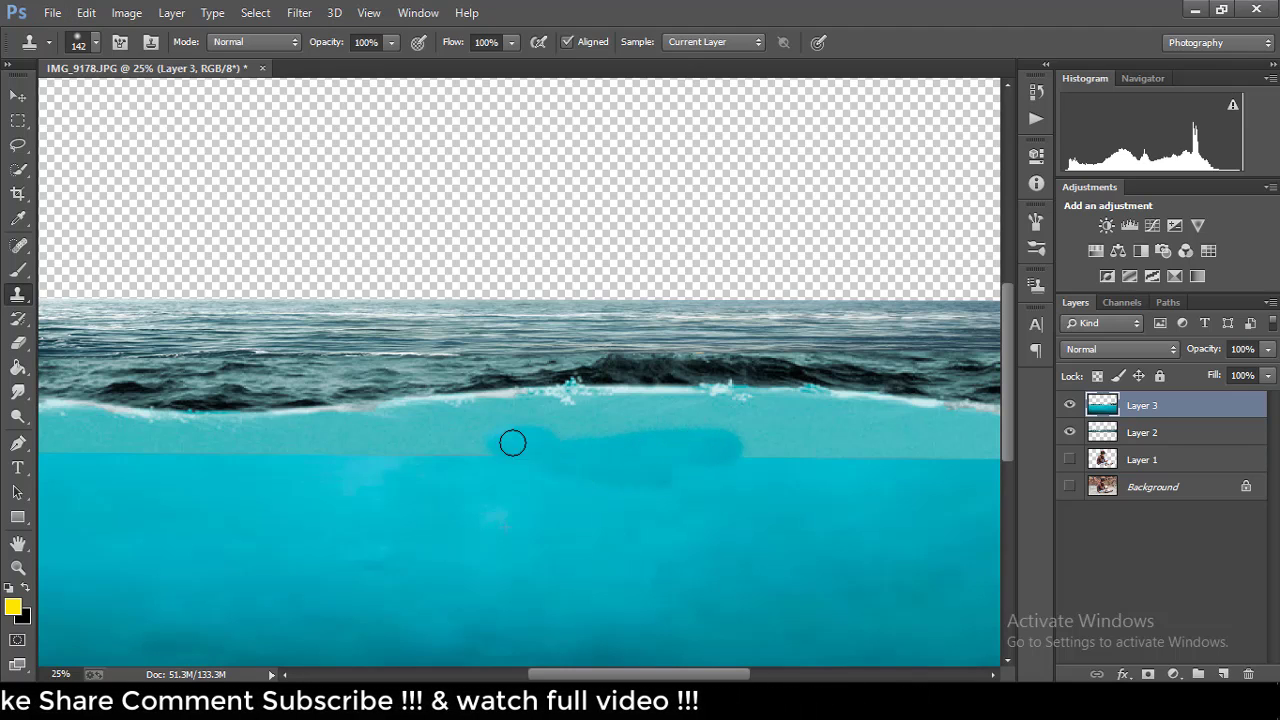
{"action": "key", "text": "ctrl+minus"}
{"action": "key", "text": "ctrl+z"}
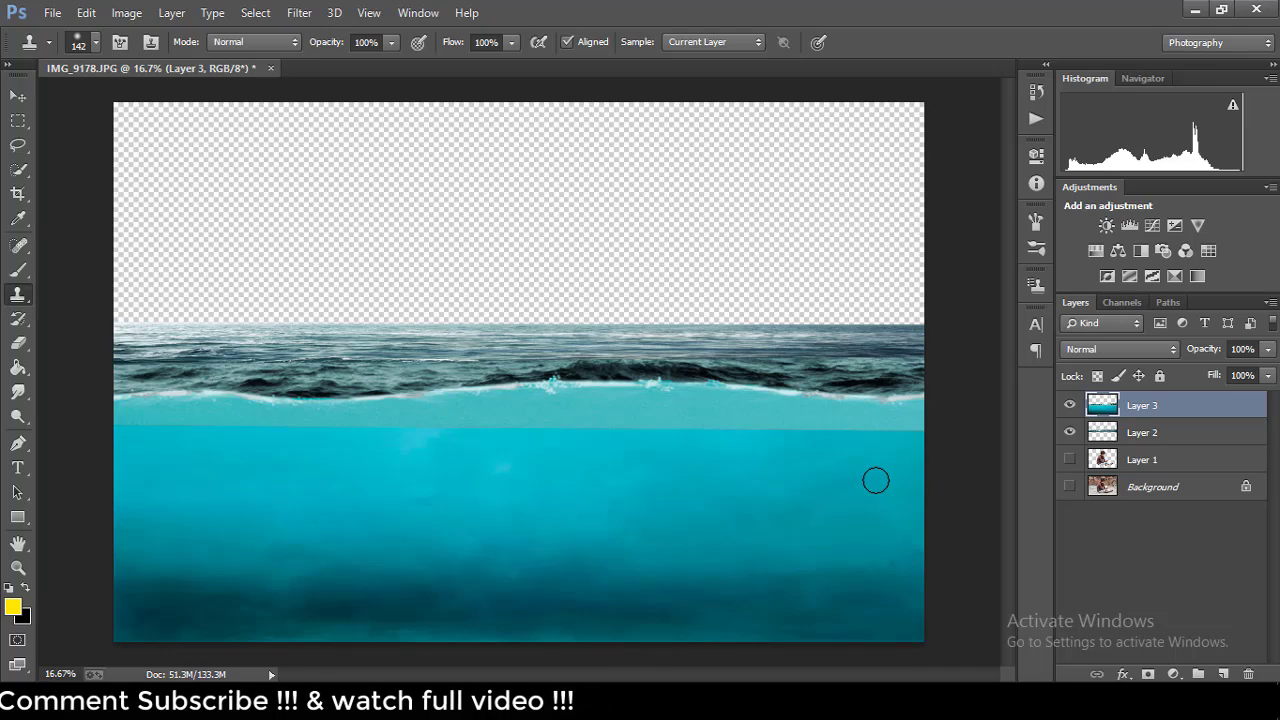
{"action": "key", "text": "ctrl+minus"}
{"action": "key", "text": "ctrl+plus"}
{"action": "key", "text": "ctrl+plus"}
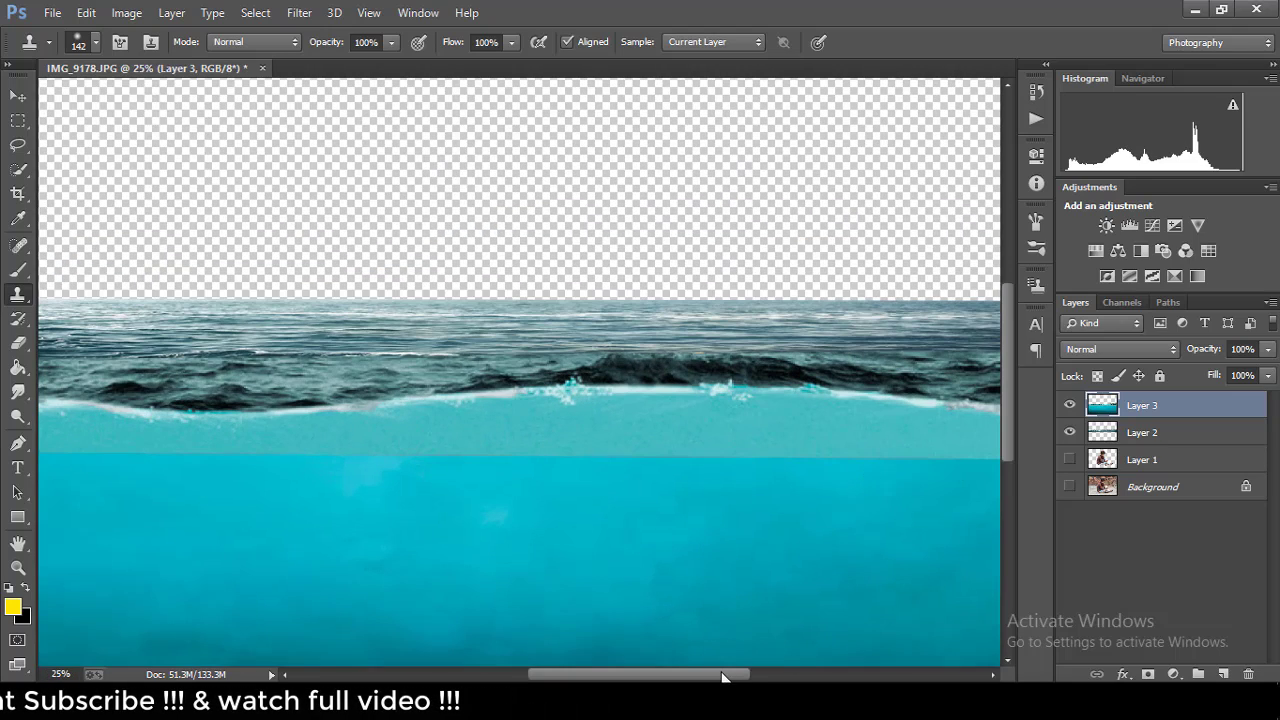
Step: Clone deeper cyan water over the pale band near the waterline and the right-side light patch
{"action": "left_click_drag", "start_coordinate": [724, 674], "coordinate": [614, 674]}
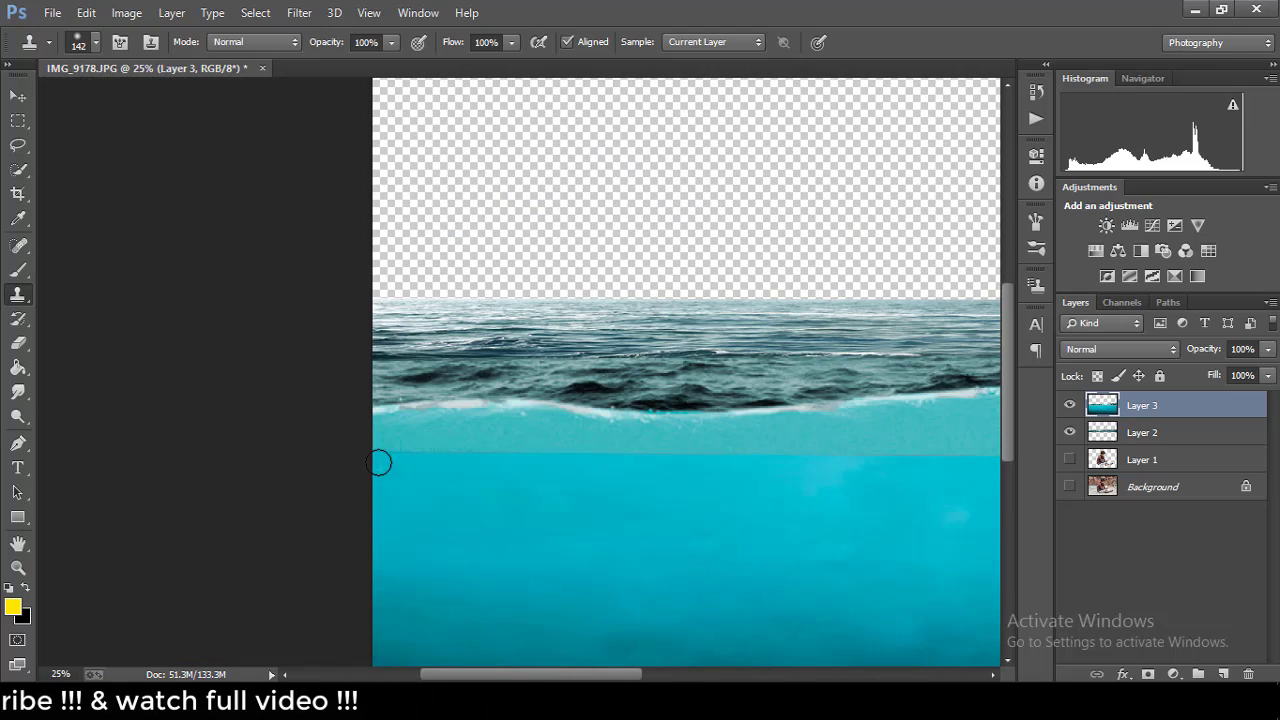
{"action": "mouse_move", "coordinate": [380, 460]}
{"action": "left_mouse_down"}
{"action": "mouse_move", "coordinate": [451, 437]}
{"action": "mouse_move", "coordinate": [537, 449]}
{"action": "left_mouse_up"}
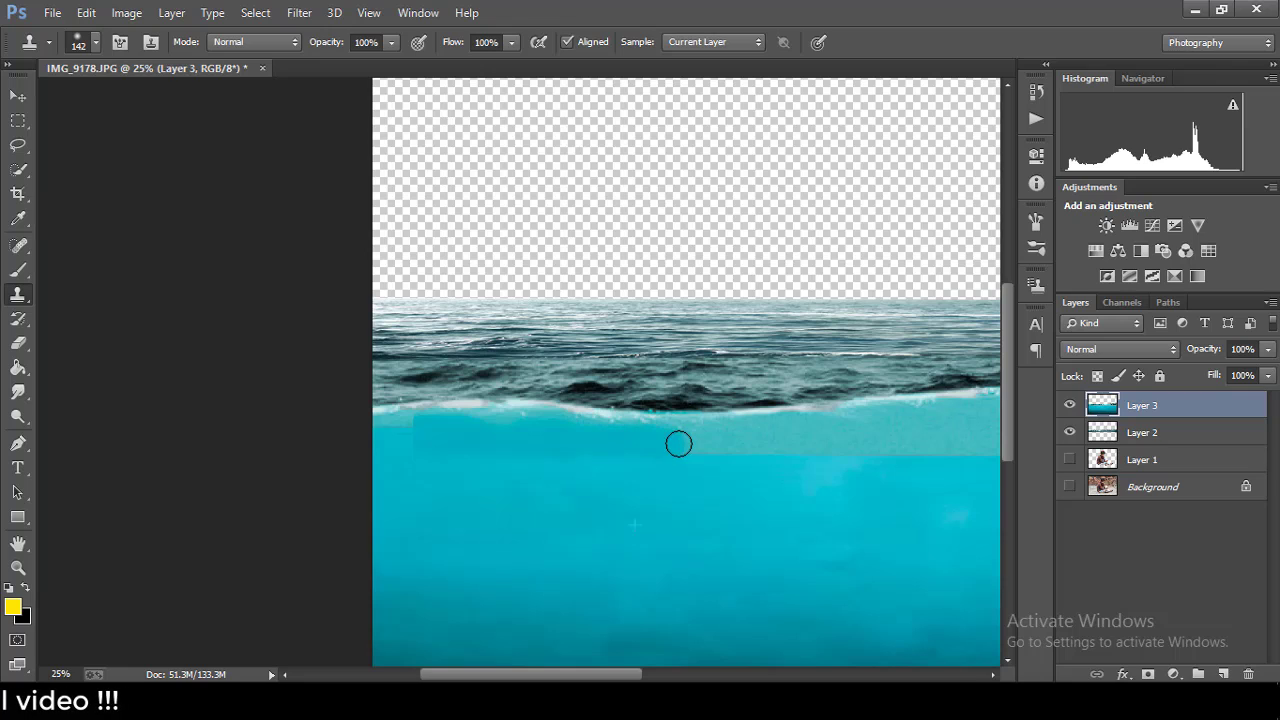
{"action": "left_click_drag", "start_coordinate": [617, 676], "coordinate": [667, 676]}
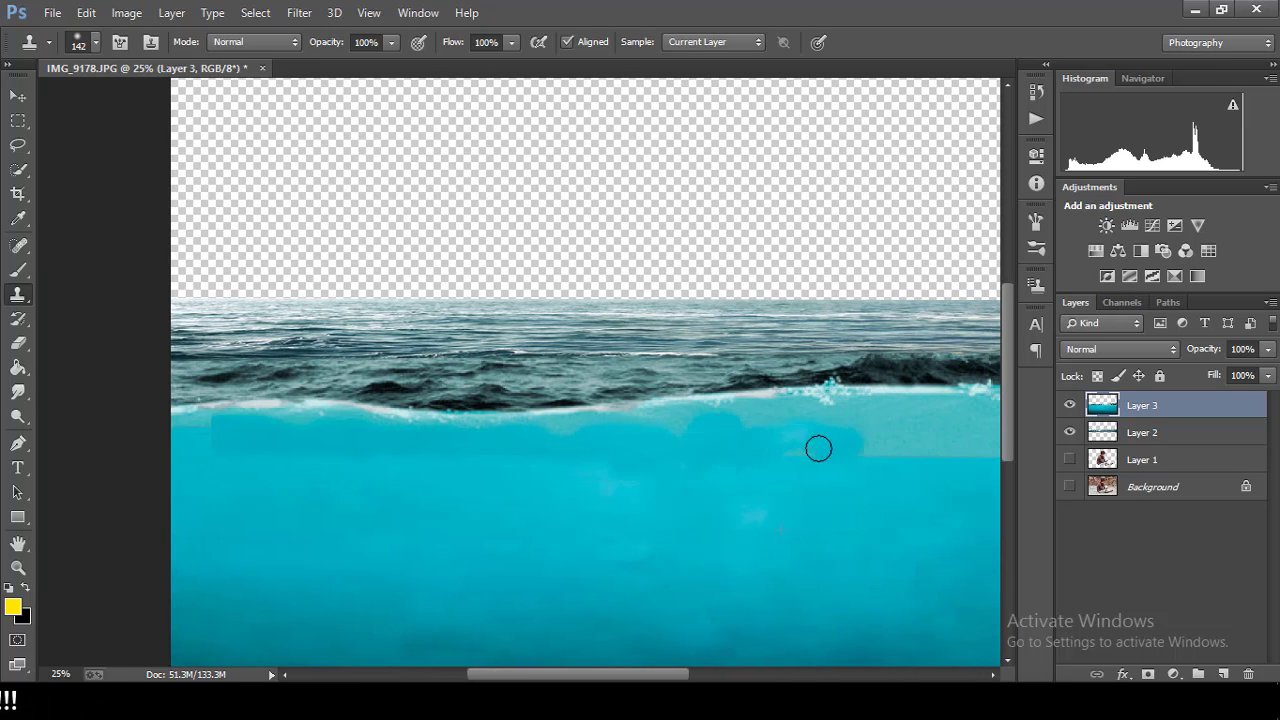
{"action": "left_click_drag", "start_coordinate": [675, 676], "coordinate": [756, 676]}
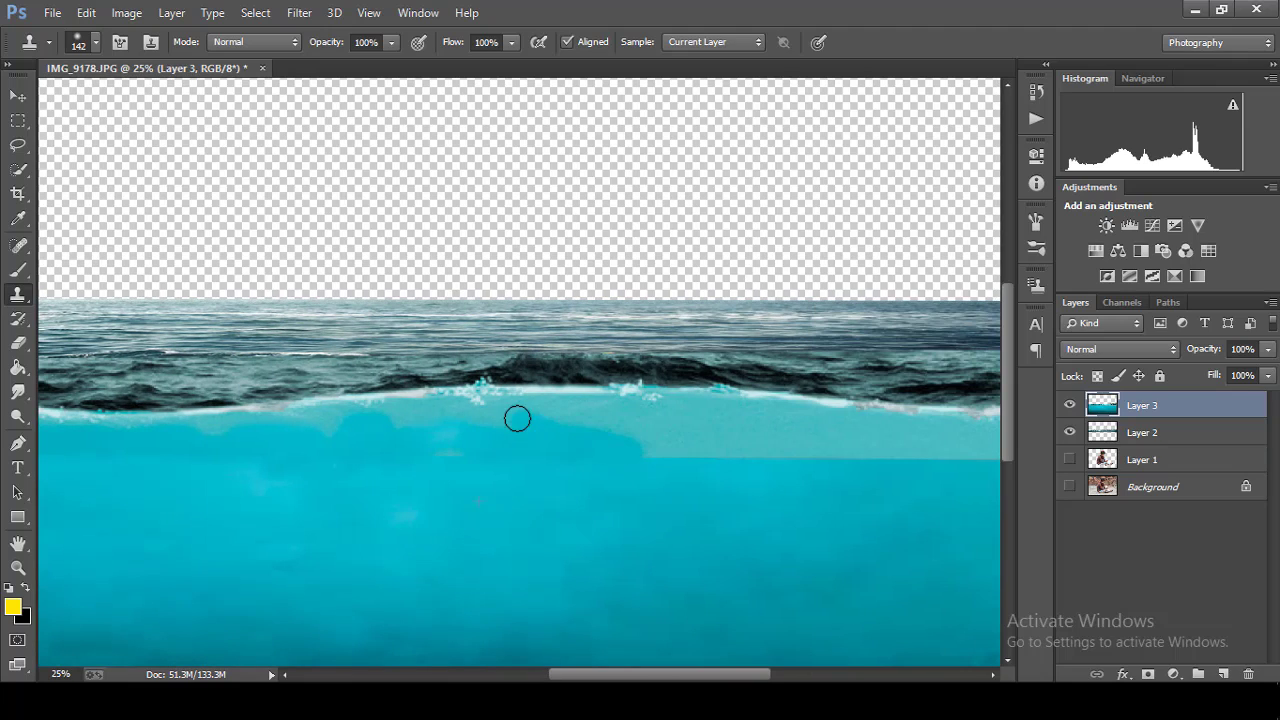
{"action": "left_click_drag", "start_coordinate": [758, 450], "coordinate": [753, 422]}
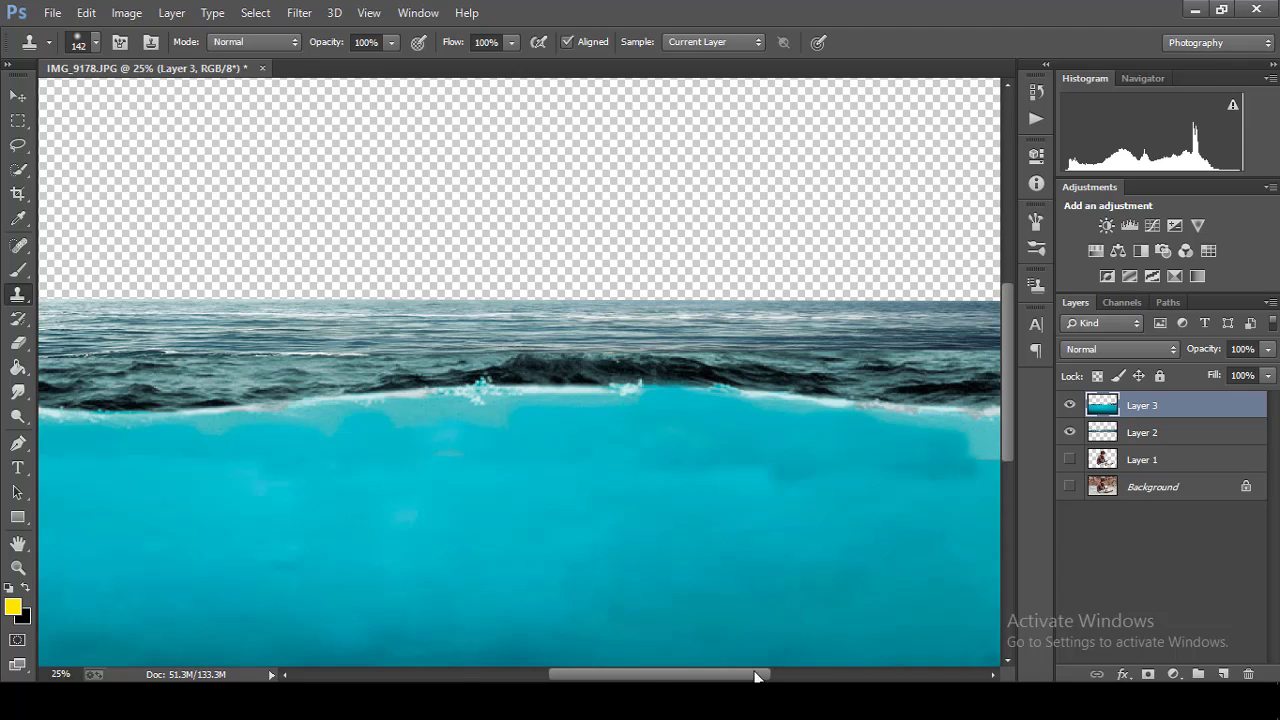
{"action": "left_click_drag", "start_coordinate": [756, 676], "coordinate": [861, 662]}
{"action": "scroll", "coordinate": [562, 441], "scroll_direction": "down", "scroll_amount": 5}
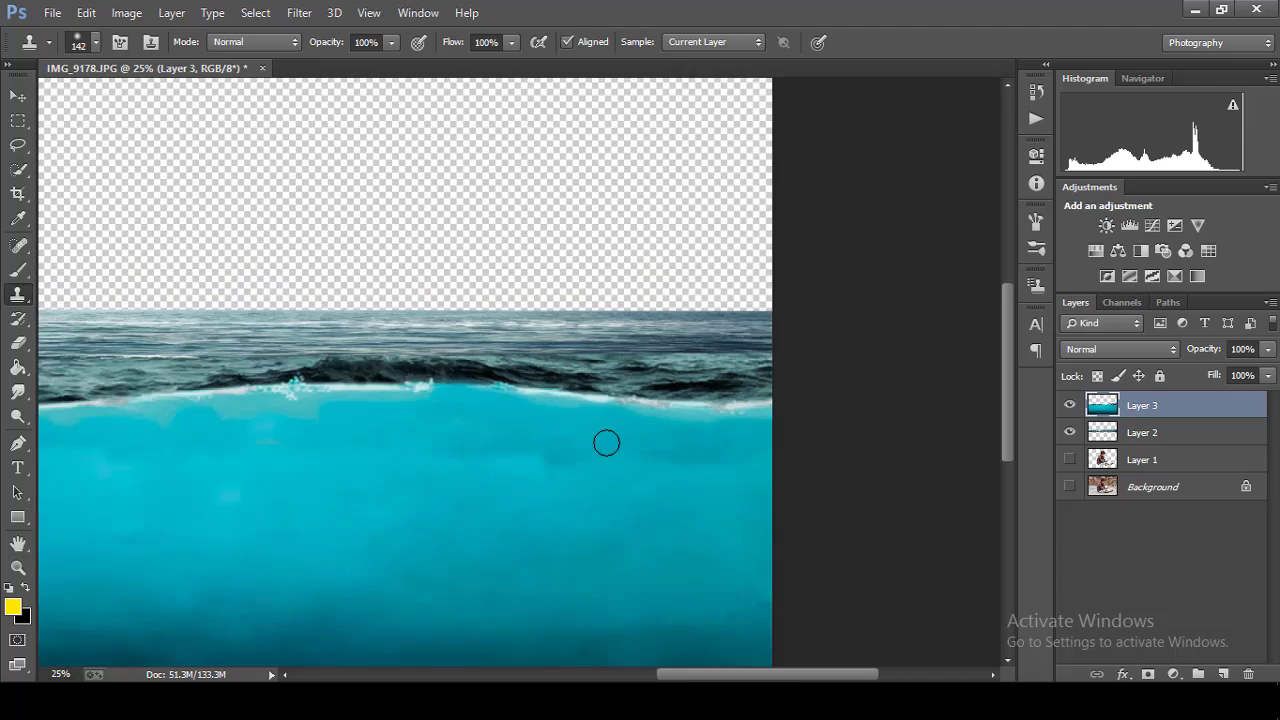
{"action": "scroll", "coordinate": [607, 443], "scroll_direction": "up", "scroll_amount": 3}
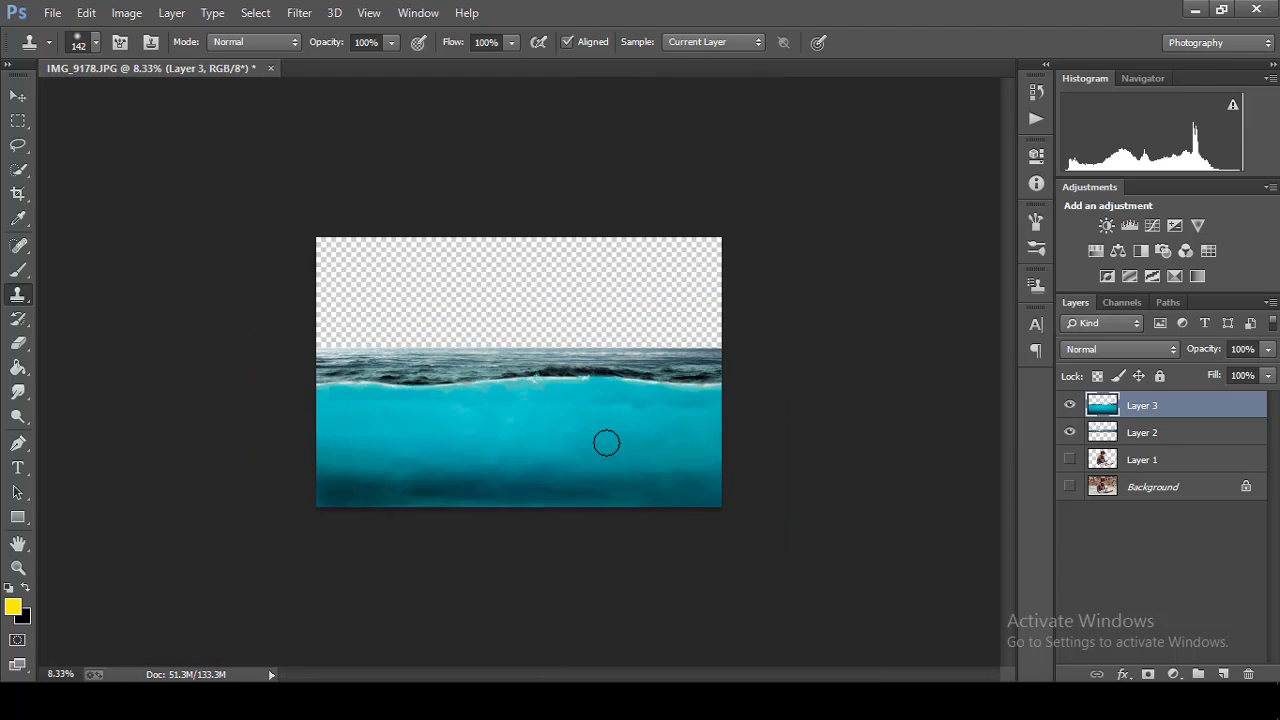
{"action": "scroll", "coordinate": [607, 440], "scroll_direction": "down", "scroll_amount": 1}
{"action": "scroll", "coordinate": [527, 413], "scroll_direction": "up", "scroll_amount": 2}
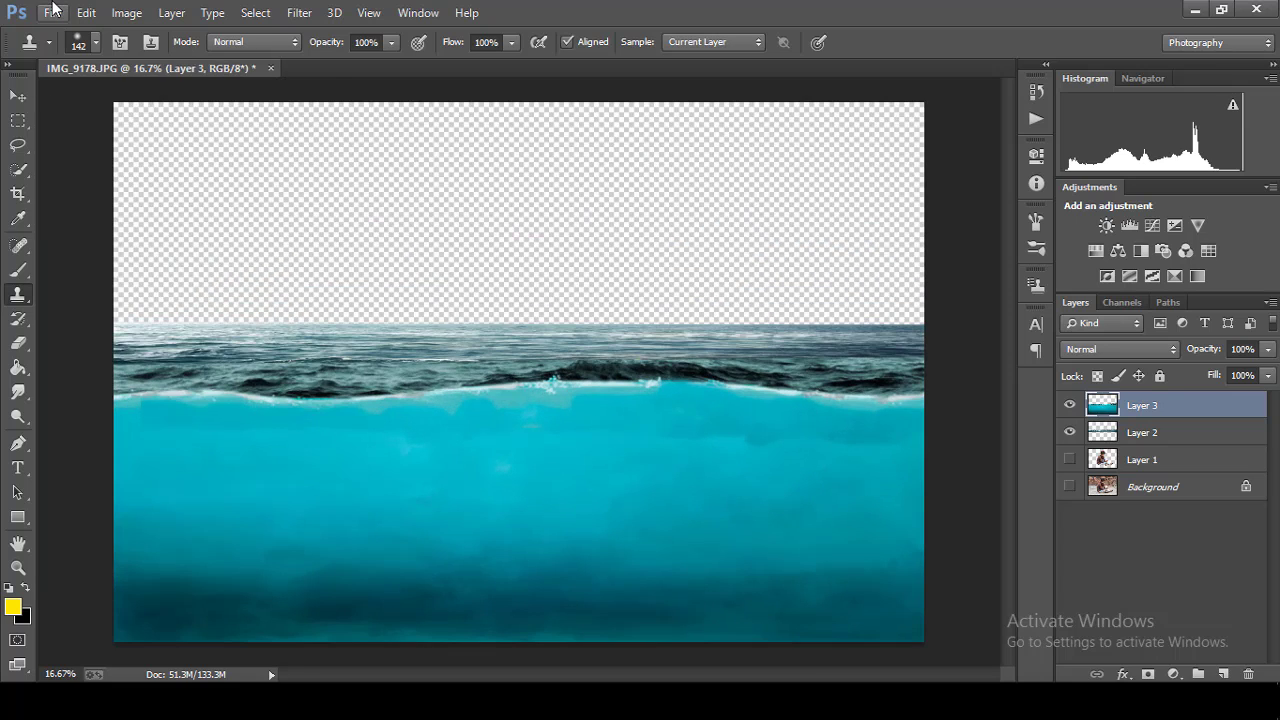
Step: Move the sea-and-sky photo into IMG_9178 as a new layer and close its window unsaved
{"action": "key", "text": "v"}
{"action": "left_click_drag", "start_coordinate": [139, 344], "coordinate": [452, 425]}
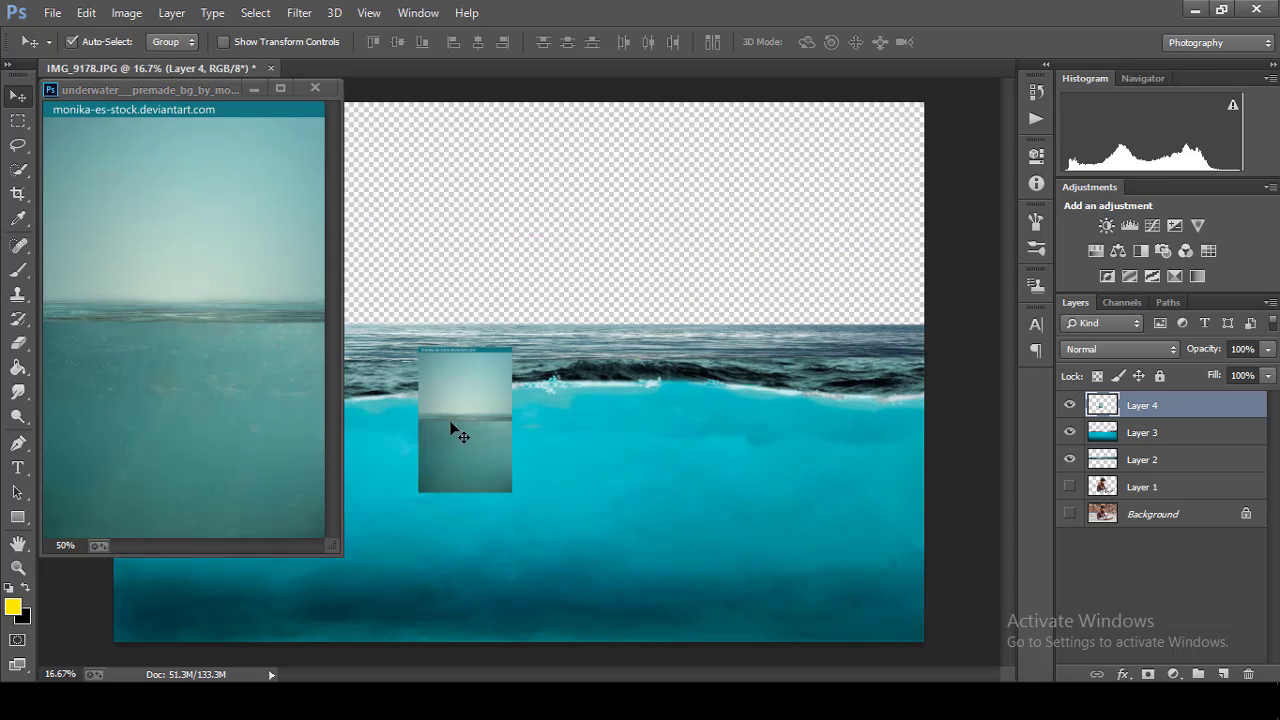
{"action": "left_click", "coordinate": [315, 88]}
{"action": "left_click", "coordinate": [632, 285]}
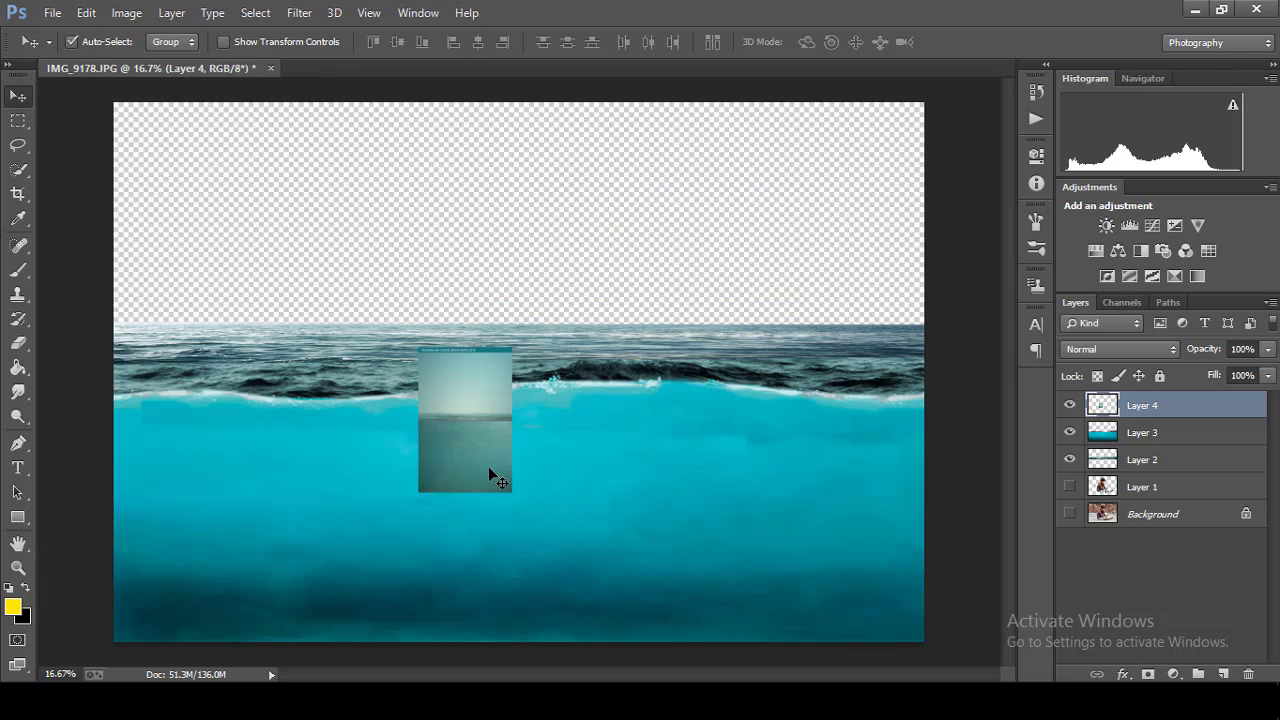
{"action": "scroll", "coordinate": [488, 466], "scroll_direction": "down", "scroll_amount": 1}
{"action": "scroll", "coordinate": [488, 466], "scroll_direction": "up", "scroll_amount": 1}
Step: Free Transform the new Layer 4 so it covers the whole canvas
{"action": "key", "text": "ctrl+t"}
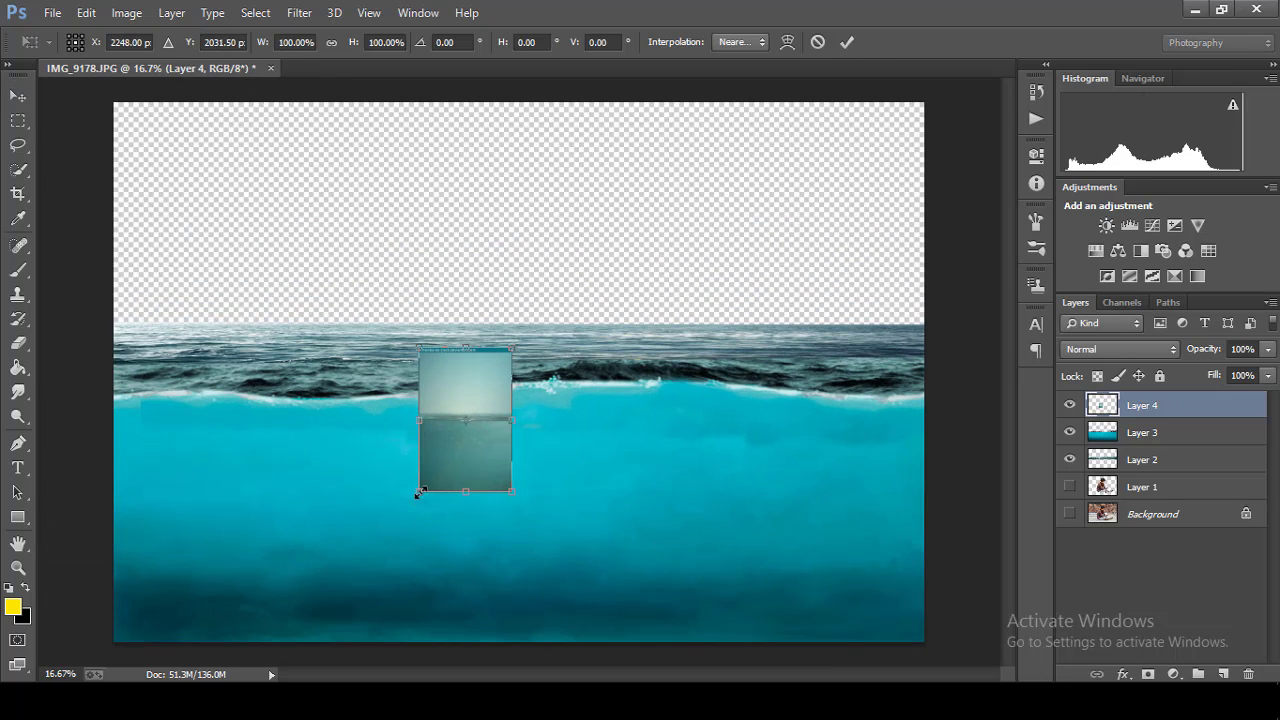
{"action": "left_click_drag", "start_coordinate": [418, 491], "coordinate": [314, 623]}
{"action": "left_click_drag", "start_coordinate": [434, 508], "coordinate": [459, 340]}
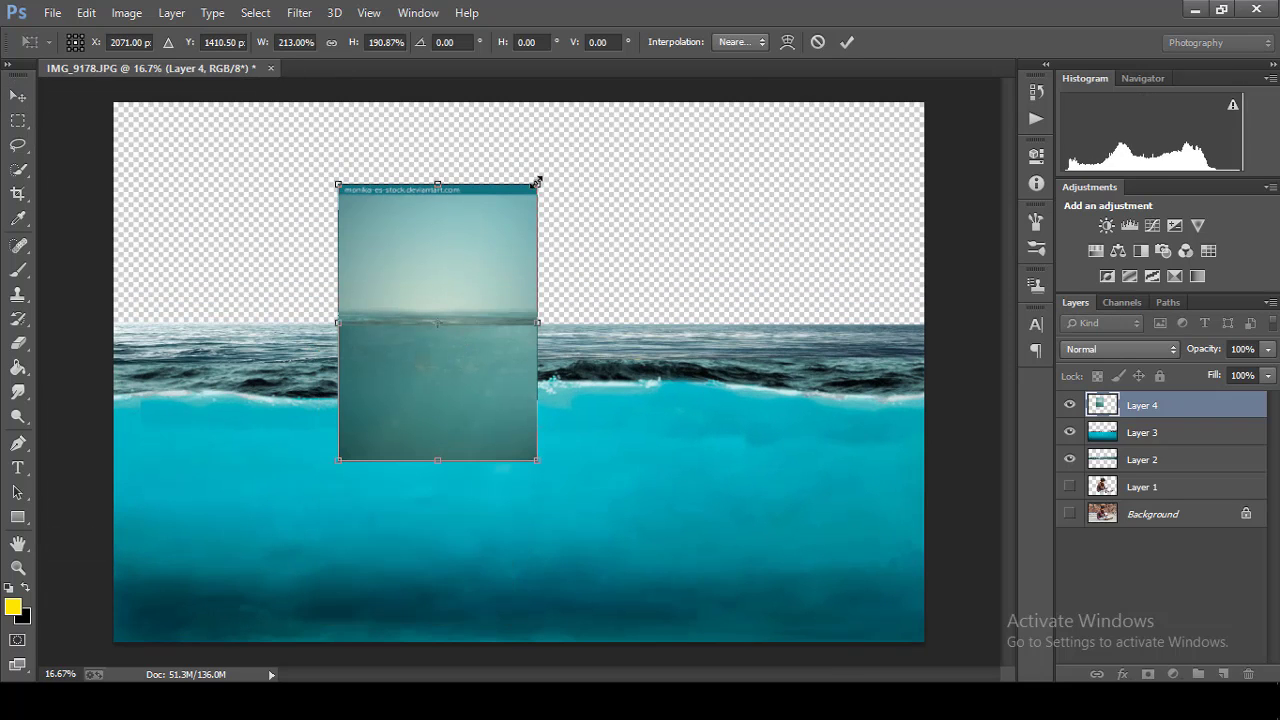
{"action": "left_click_drag", "start_coordinate": [537, 184], "coordinate": [932, 86]}
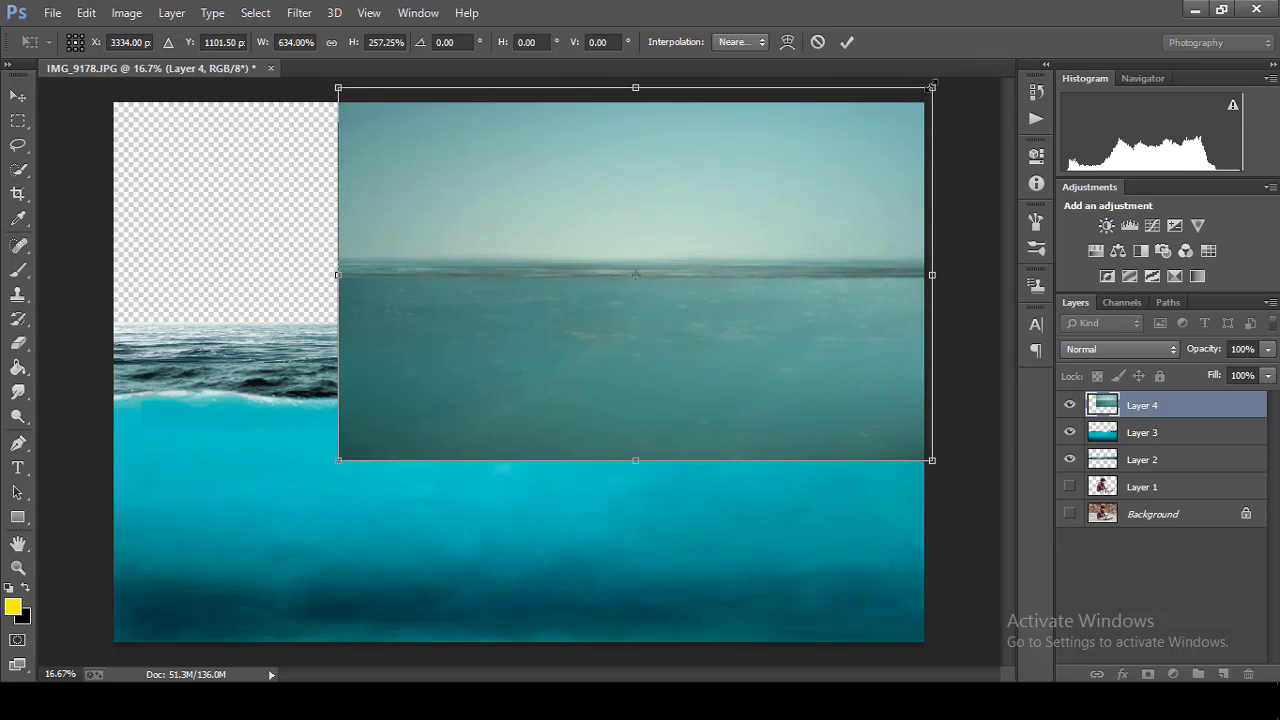
{"action": "mouse_move", "coordinate": [335, 457]}
{"action": "left_mouse_down"}
{"action": "mouse_move", "coordinate": [114, 458]}
{"action": "mouse_move", "coordinate": [113, 504]}
{"action": "left_mouse_up"}
{"action": "left_click", "coordinate": [846, 42]}
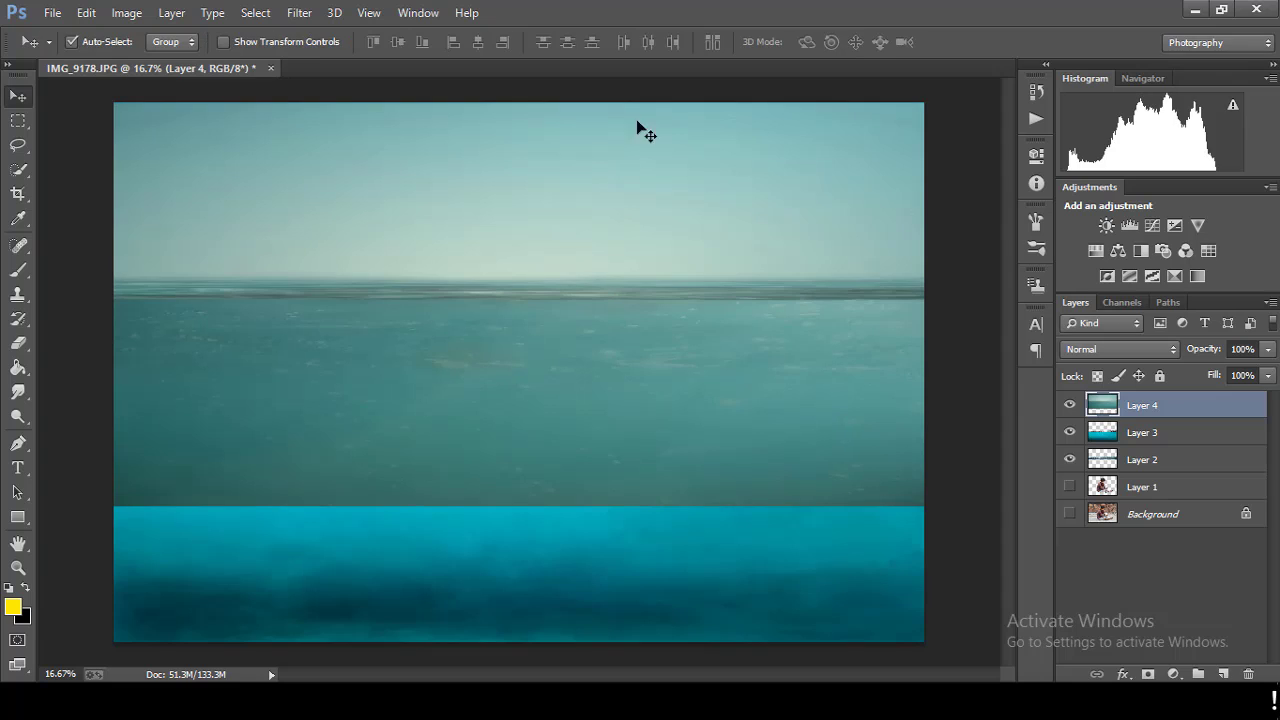
Step: Draw a Pen path along the horizon around the teal sea band and make it a selection
{"action": "left_click", "coordinate": [18, 453]}
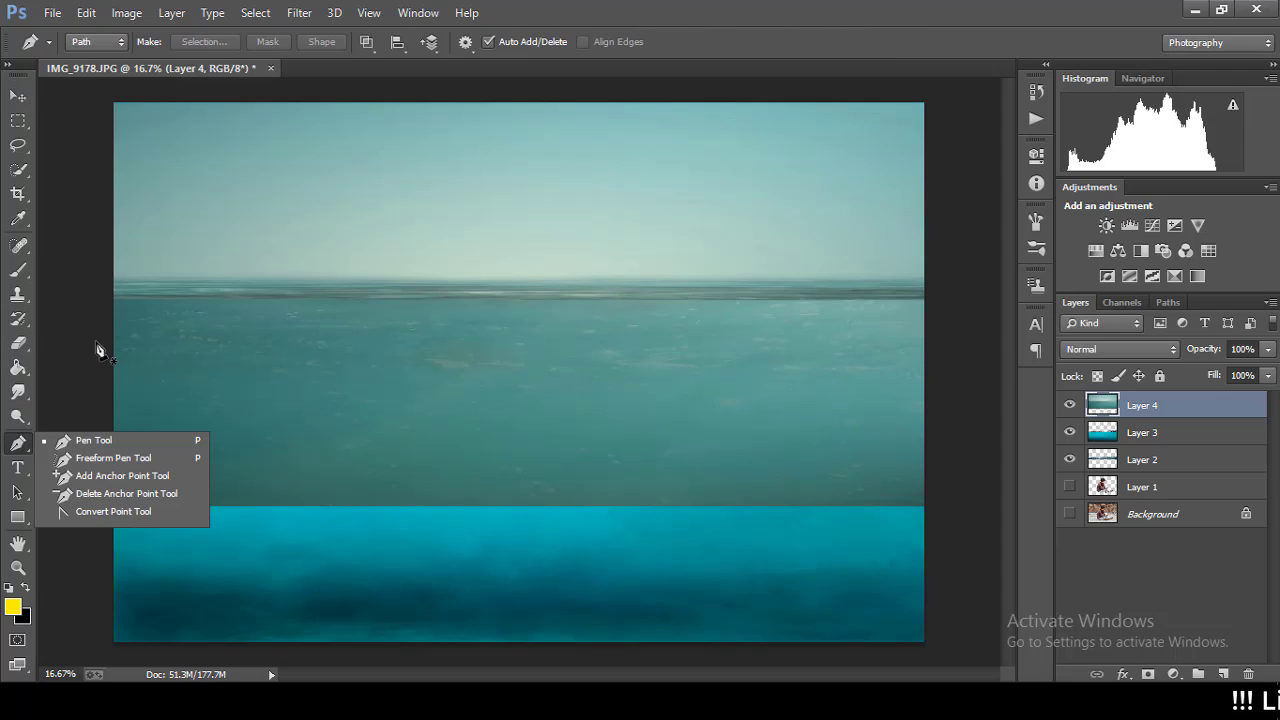
{"action": "left_click", "coordinate": [97, 308]}
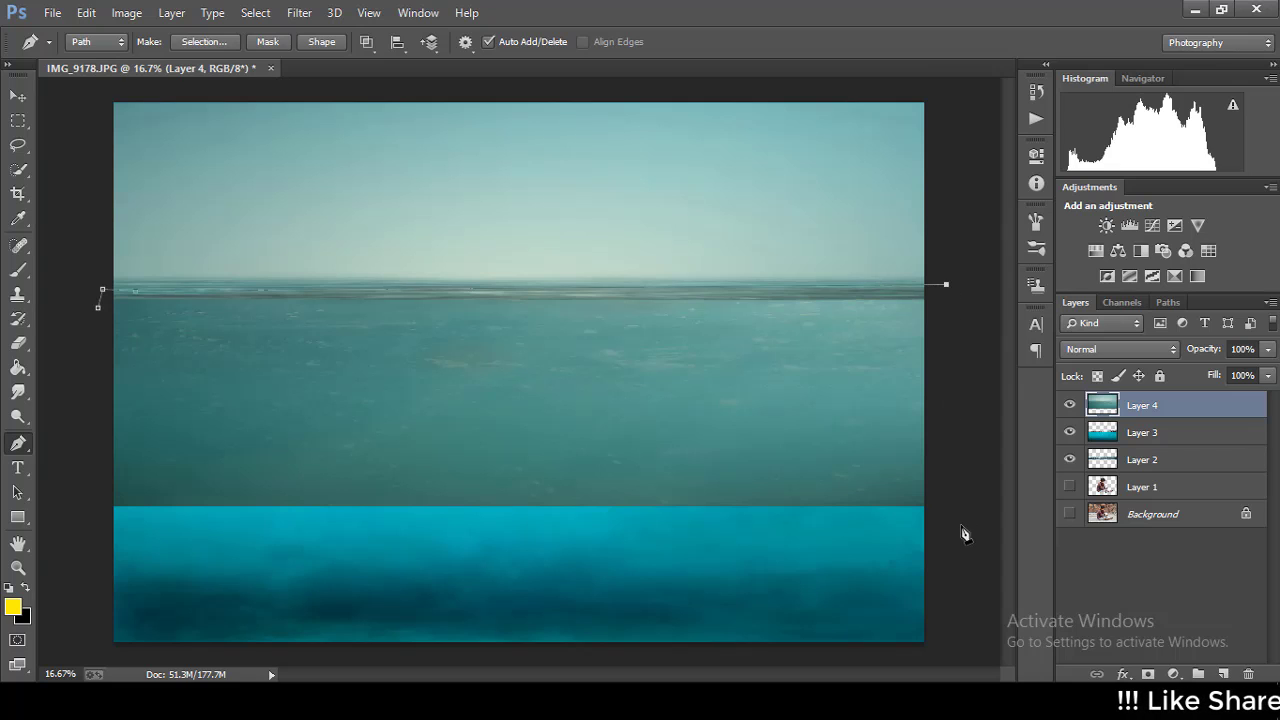
{"action": "right_click", "coordinate": [281, 413]}
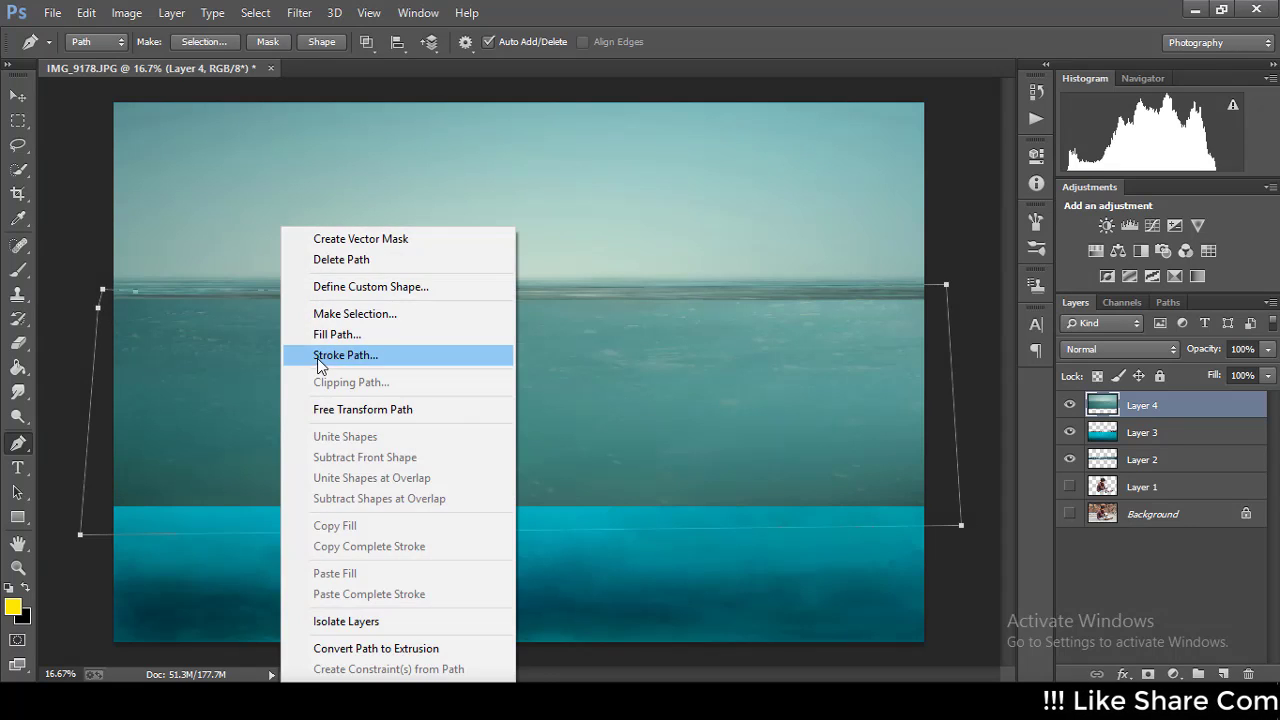
{"action": "left_click", "coordinate": [343, 309]}
{"action": "left_click", "coordinate": [738, 198]}
Step: Trim the selection to the sea band, delete it, deselect, and shift the sky layer down
{"action": "left_click", "coordinate": [18, 169]}
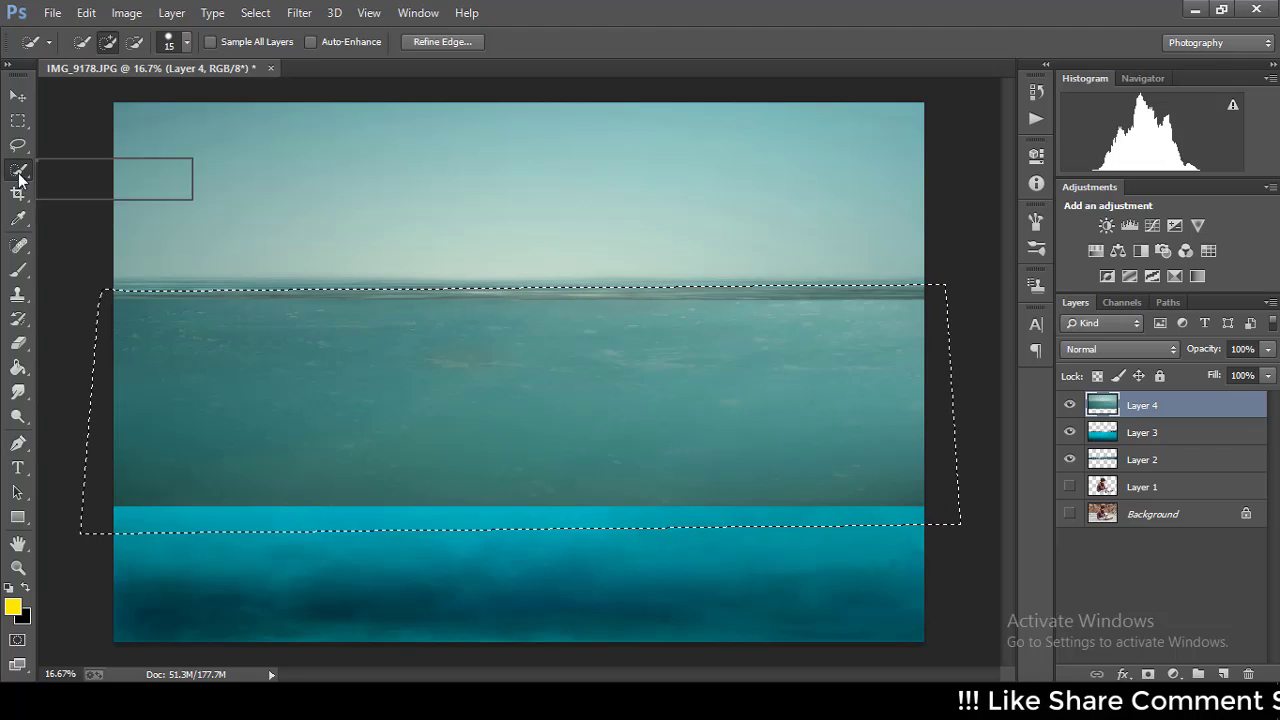
{"action": "left_click", "coordinate": [287, 357]}
{"action": "key", "text": "Delete"}
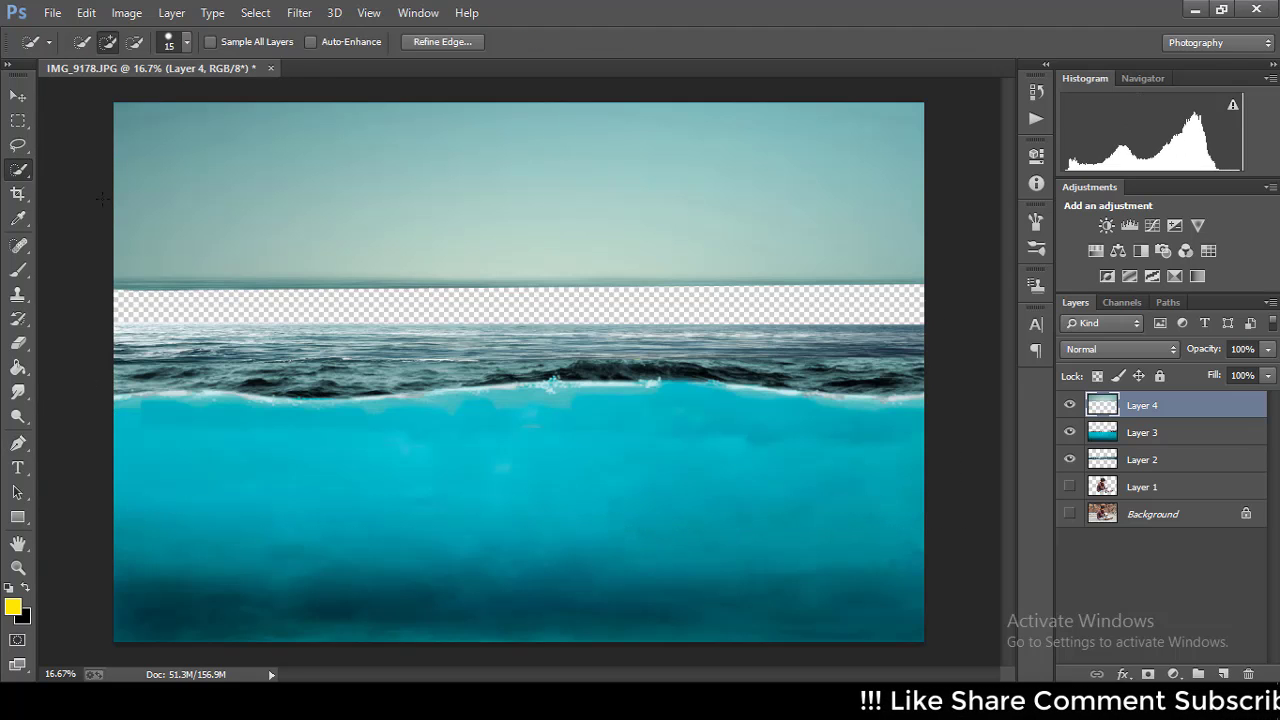
{"action": "key", "text": "ctrl+d"}
{"action": "key", "text": "v"}
{"action": "left_click_drag", "start_coordinate": [410, 226], "coordinate": [408, 277]}
Step: Stretch the sky layer up to the top edge and further down, then check the composite
{"action": "key", "text": "ctrl+t"}
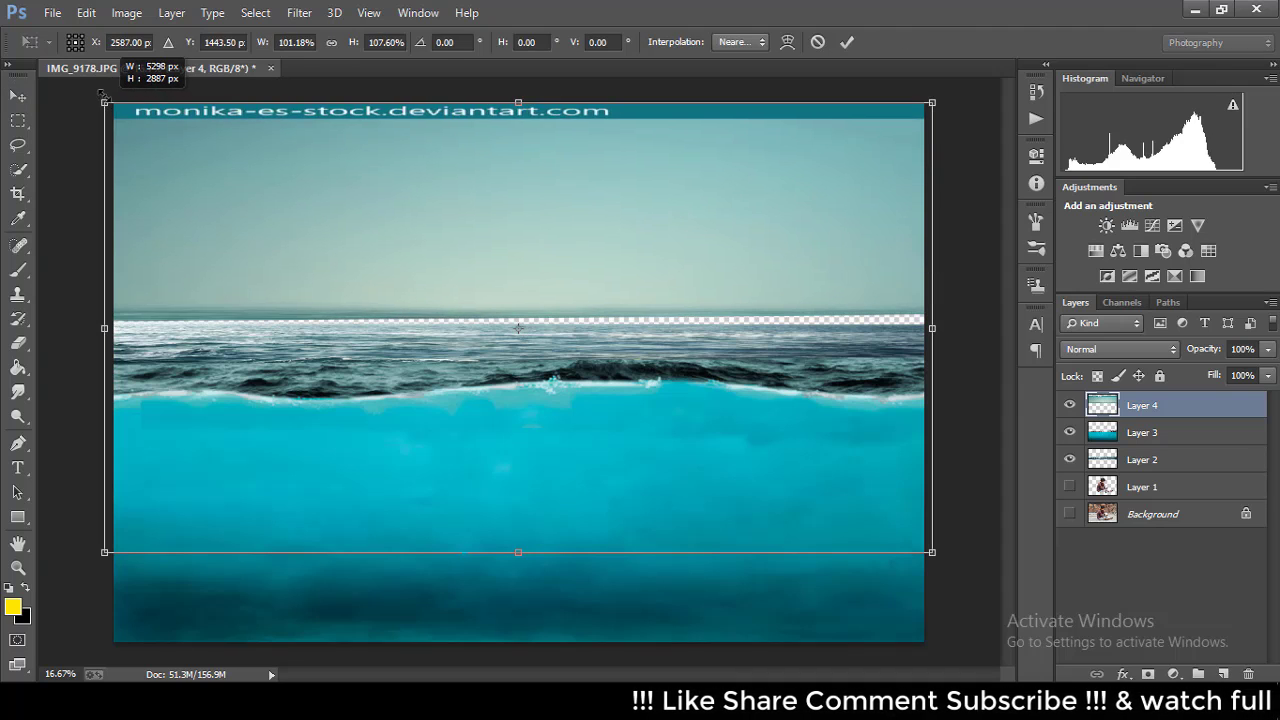
{"action": "left_click_drag", "start_coordinate": [107, 118], "coordinate": [104, 93]}
{"action": "left_click_drag", "start_coordinate": [932, 552], "coordinate": [940, 607]}
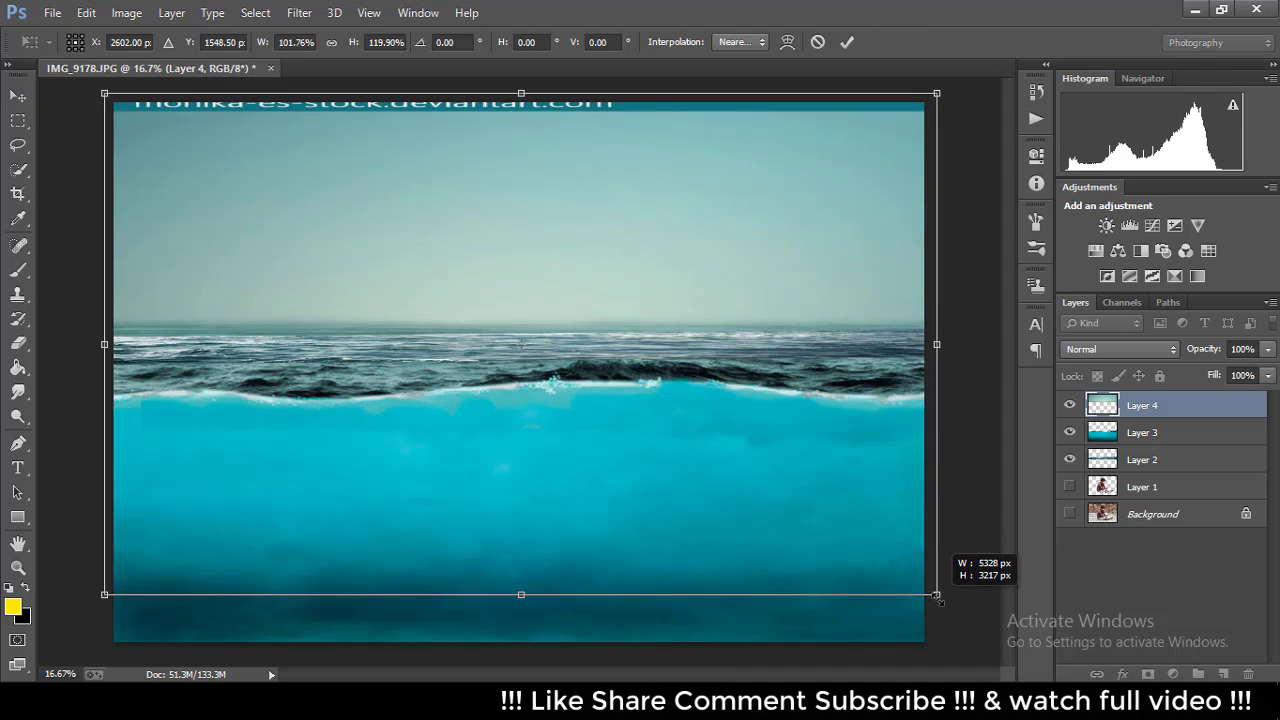
{"action": "left_click", "coordinate": [847, 42]}
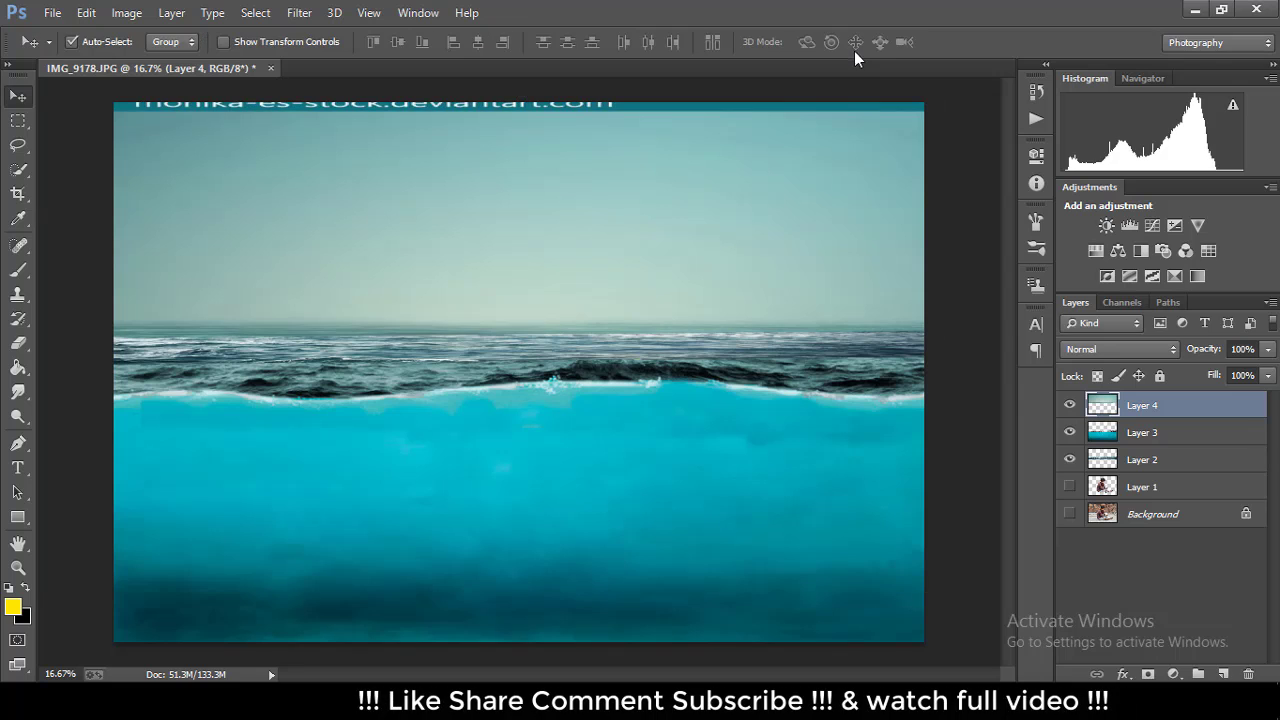
{"action": "key", "text": "ctrl+minus"}
{"action": "key", "text": "ctrl+minus"}
{"action": "key", "text": "ctrl+minus"}
{"action": "key", "text": "ctrl+minus"}
{"action": "key", "text": "ctrl+plus"}
{"action": "key", "text": "ctrl+plus"}
{"action": "key", "text": "ctrl+plus"}
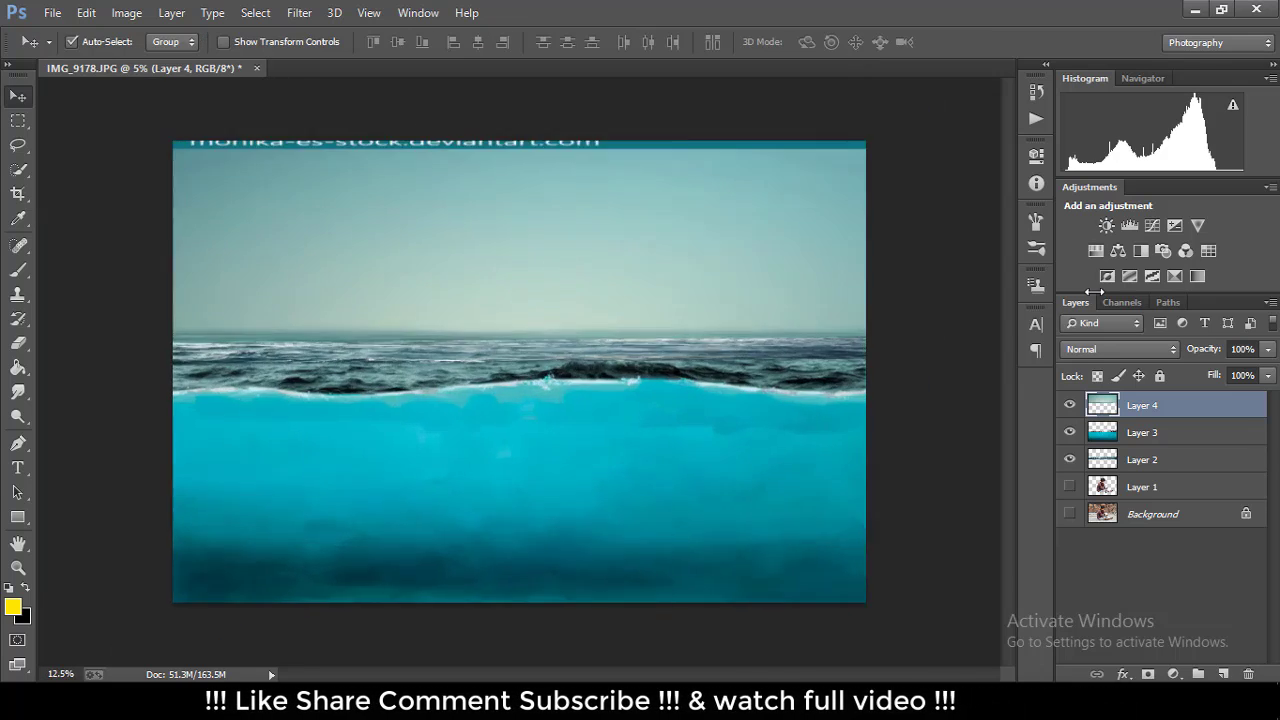
{"action": "key", "text": "ctrl+minus"}
Step: Stretch the sky's top edge higher to hide the watermark and extend its bottom slightly
{"action": "key", "text": "ctrl+t"}
{"action": "left_click_drag", "start_coordinate": [521, 162], "coordinate": [521, 154]}
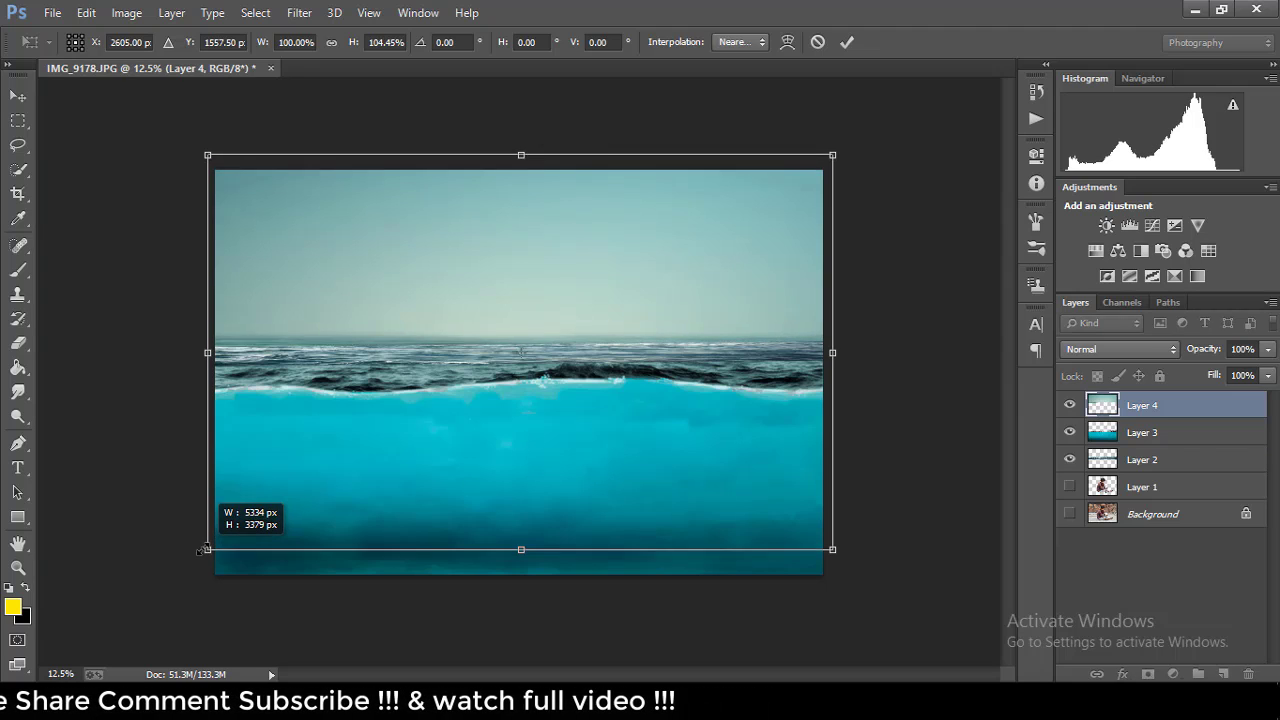
{"action": "left_click_drag", "start_coordinate": [218, 540], "coordinate": [218, 553]}
{"action": "left_click", "coordinate": [847, 42]}
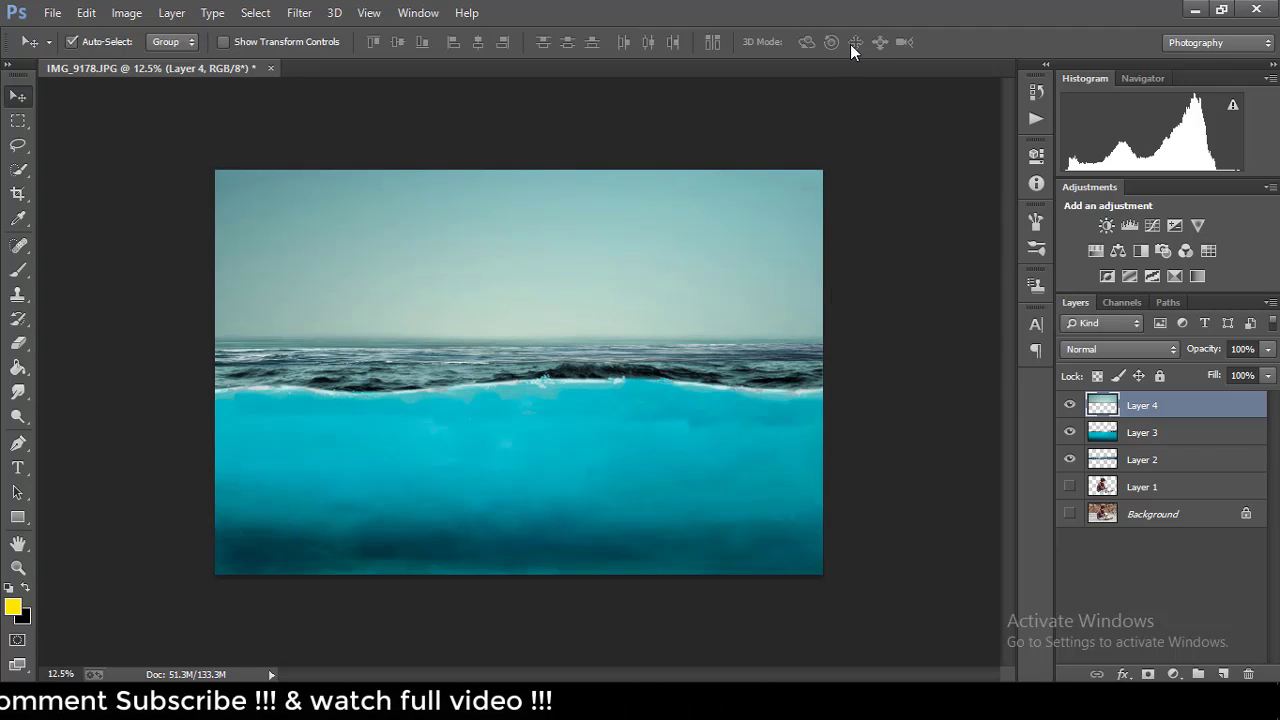
{"action": "key", "text": "ctrl+minus"}
{"action": "key", "text": "ctrl+minus"}
{"action": "key", "text": "ctrl+minus"}
{"action": "key", "text": "ctrl+plus"}
{"action": "key", "text": "ctrl+plus"}
{"action": "key", "text": "ctrl+plus"}
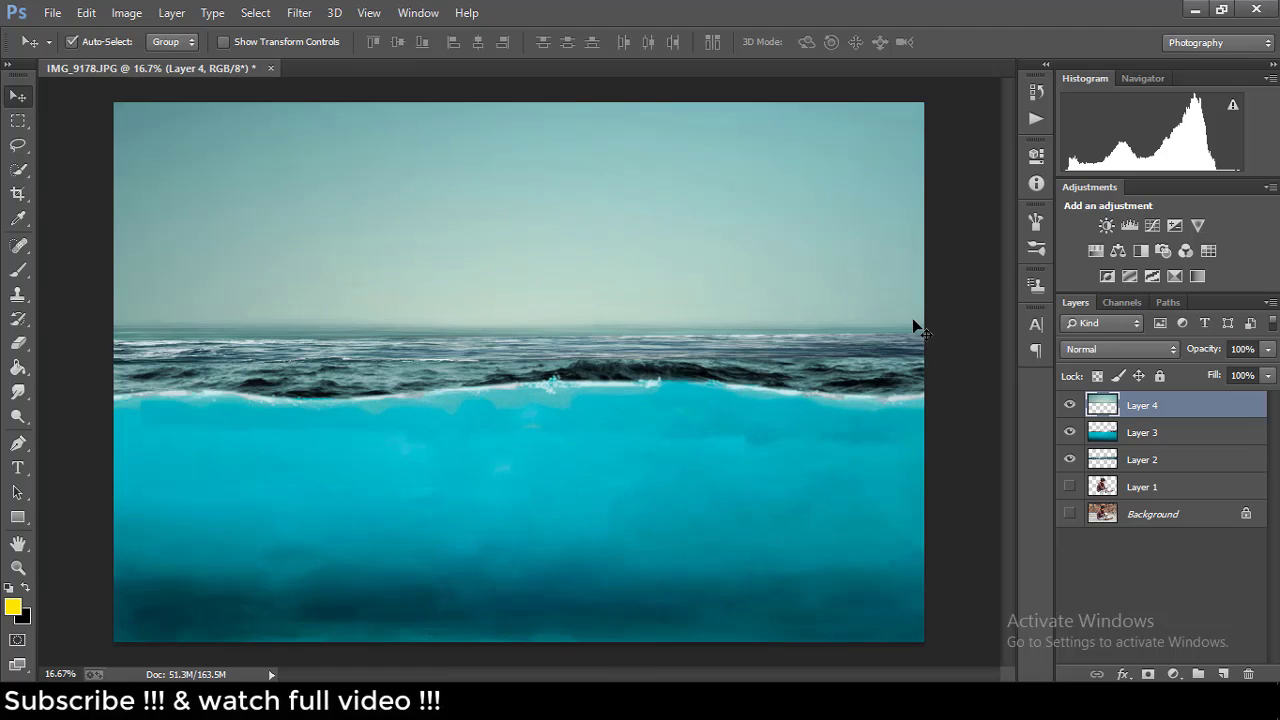
{"action": "key", "text": "ctrl+minus"}
{"action": "key", "text": "ctrl+minus"}
{"action": "key", "text": "ctrl+minus"}
{"action": "key", "text": "ctrl+plus"}
{"action": "key", "text": "ctrl+plus"}
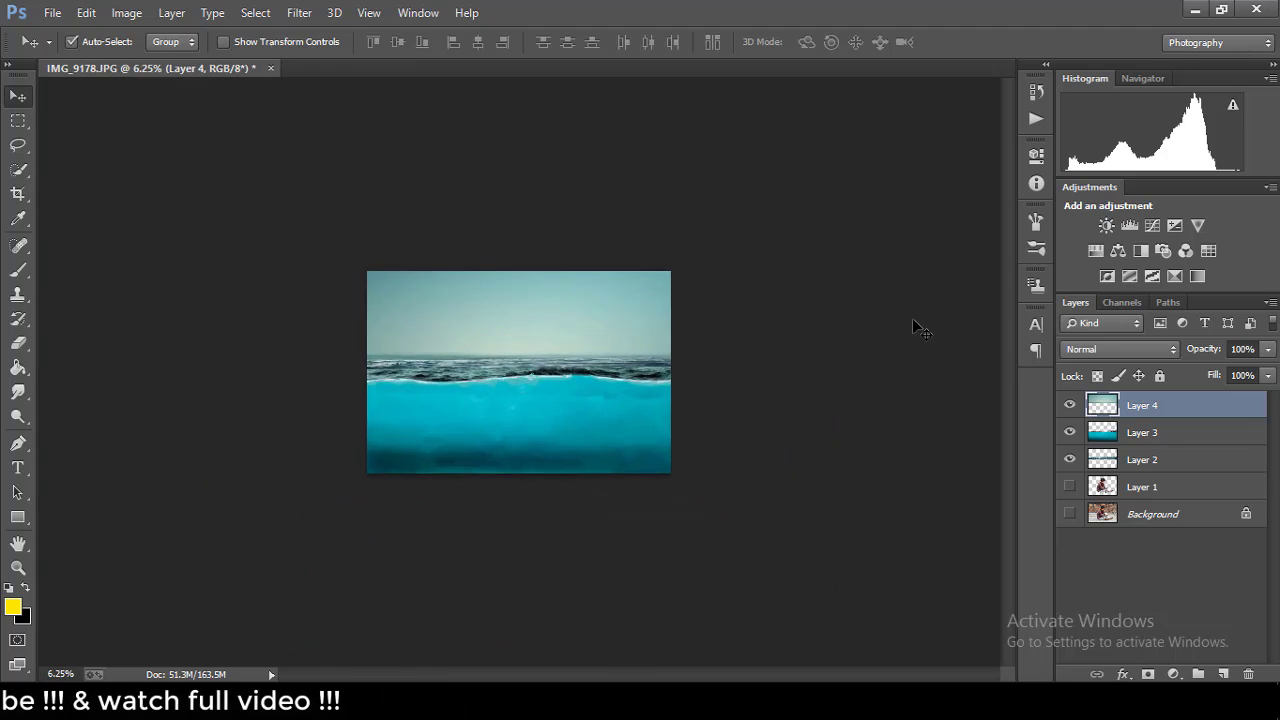
Step: Open the rowboat image and drag it into the composite as a new layer
{"action": "left_click", "coordinate": [52, 12]}
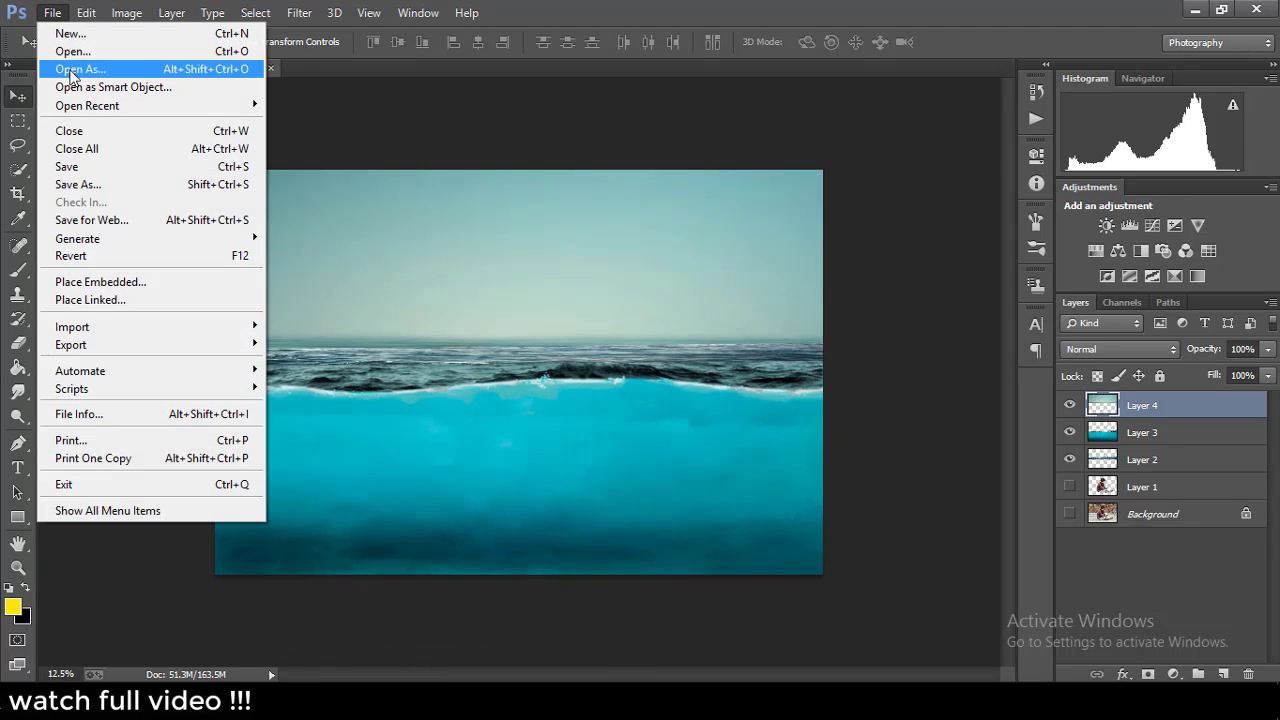
{"action": "left_click", "coordinate": [60, 80]}
{"action": "left_click_drag", "start_coordinate": [654, 498], "coordinate": [889, 87]}
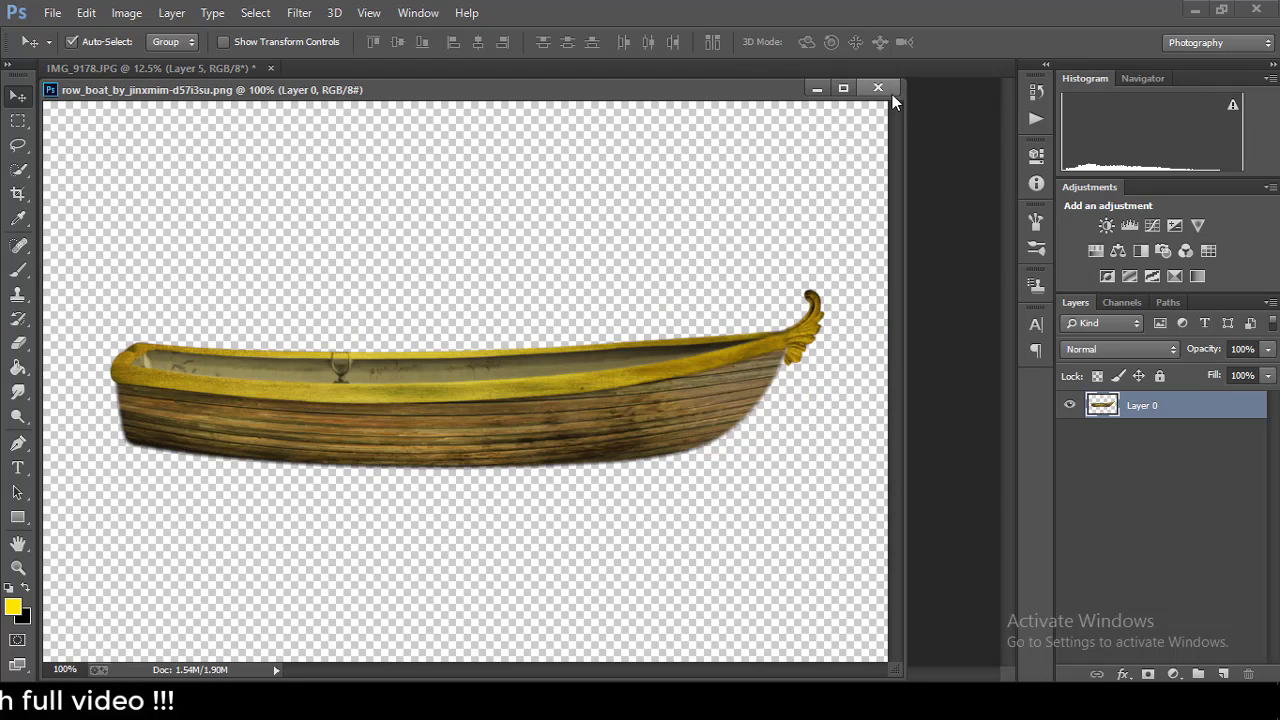
{"action": "left_click", "coordinate": [878, 88]}
{"action": "key", "text": "ctrl+plus"}
{"action": "key", "text": "ctrl+plus"}
Step: Enlarge the rowboat to about 386% width and 512% height across the waterline
{"action": "key", "text": "ctrl+t"}
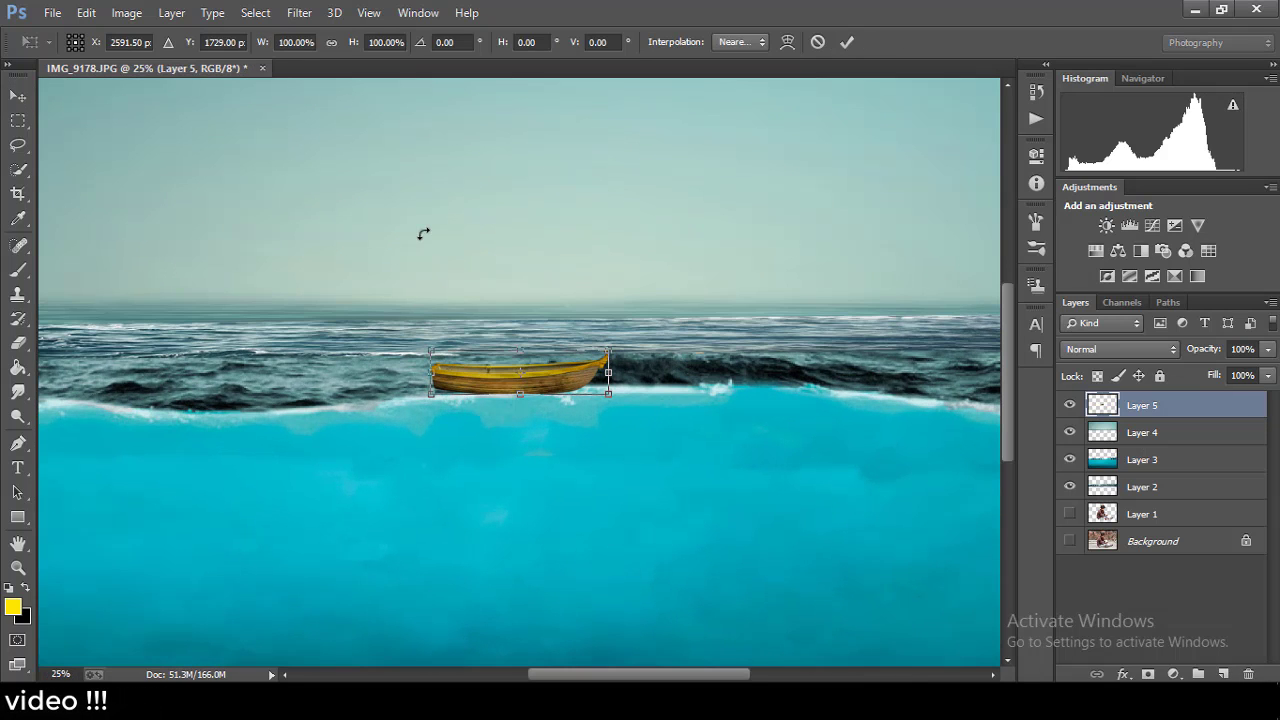
{"action": "mouse_move", "coordinate": [616, 356]}
{"action": "left_mouse_down"}
{"action": "mouse_move", "coordinate": [786, 257]}
{"action": "mouse_move", "coordinate": [842, 254]}
{"action": "left_mouse_up"}
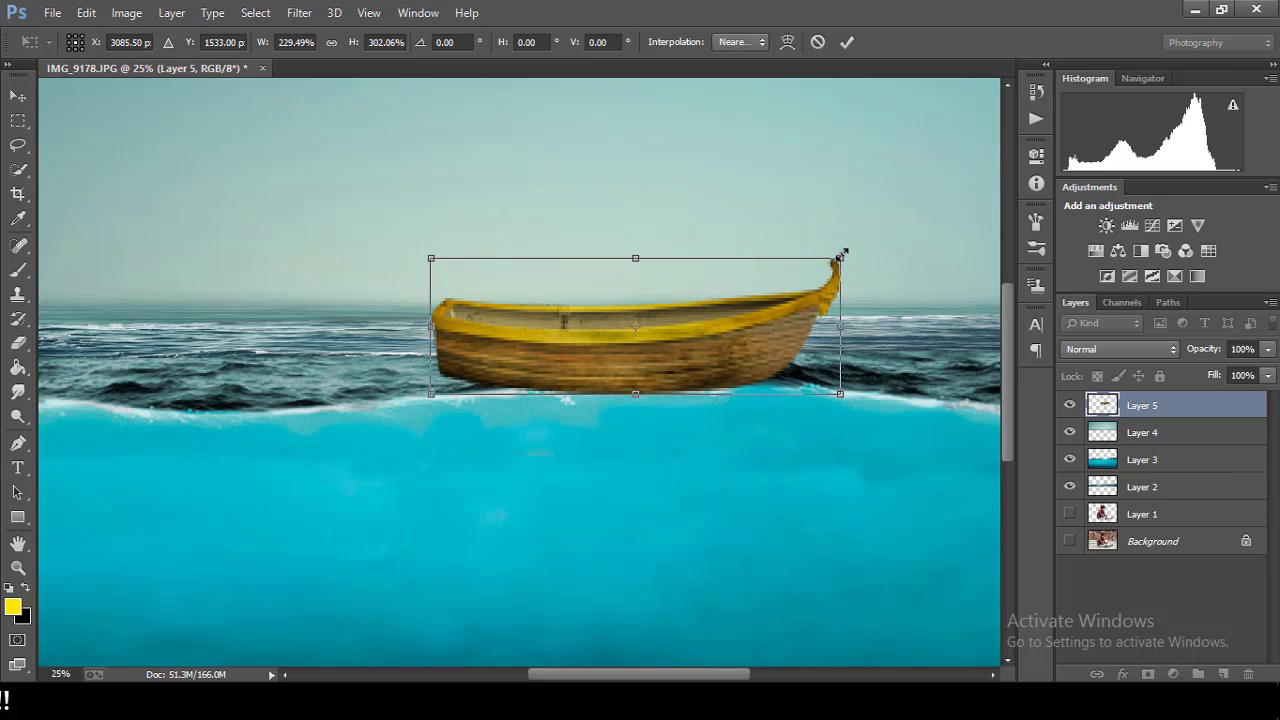
{"action": "mouse_move", "coordinate": [771, 318]}
{"action": "left_mouse_down"}
{"action": "mouse_move", "coordinate": [614, 312]}
{"action": "mouse_move", "coordinate": [780, 230]}
{"action": "left_mouse_up"}
{"action": "key", "text": "ctrl+minus"}
{"action": "left_click_drag", "start_coordinate": [677, 333], "coordinate": [642, 368]}
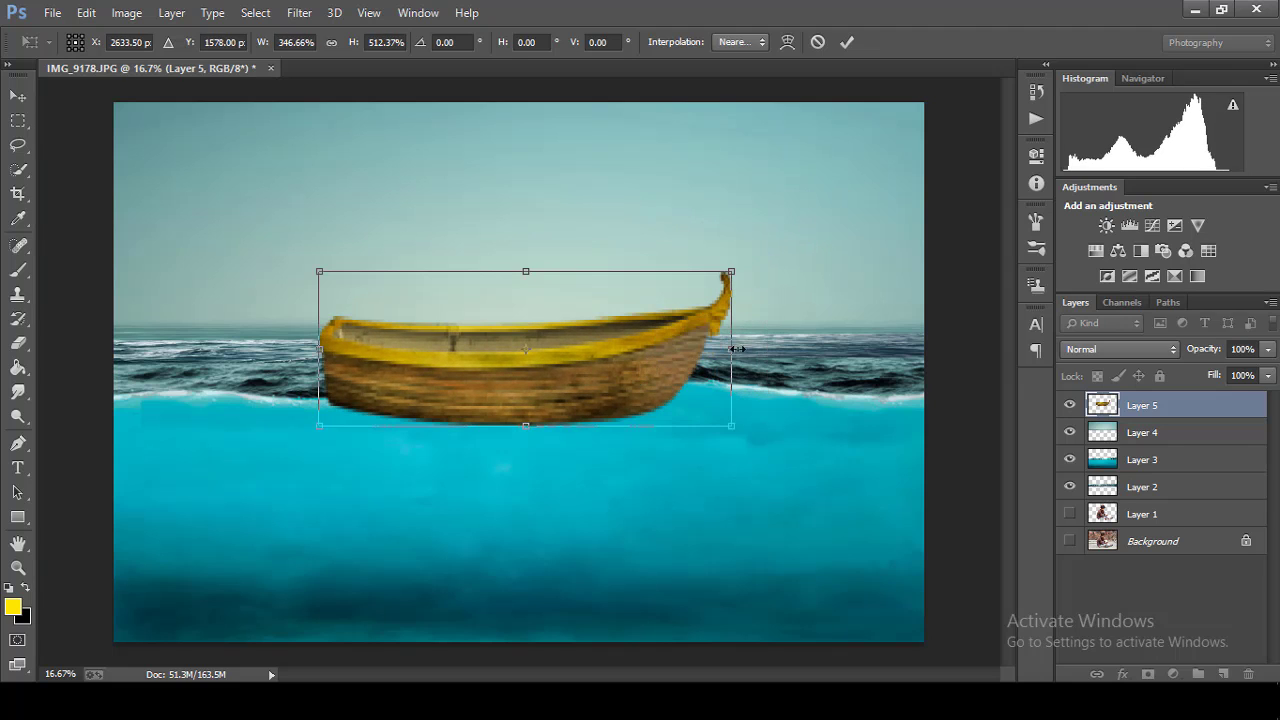
{"action": "mouse_move", "coordinate": [731, 348]}
{"action": "left_mouse_down"}
{"action": "mouse_move", "coordinate": [785, 343]}
{"action": "mouse_move", "coordinate": [678, 355]}
{"action": "left_mouse_up"}
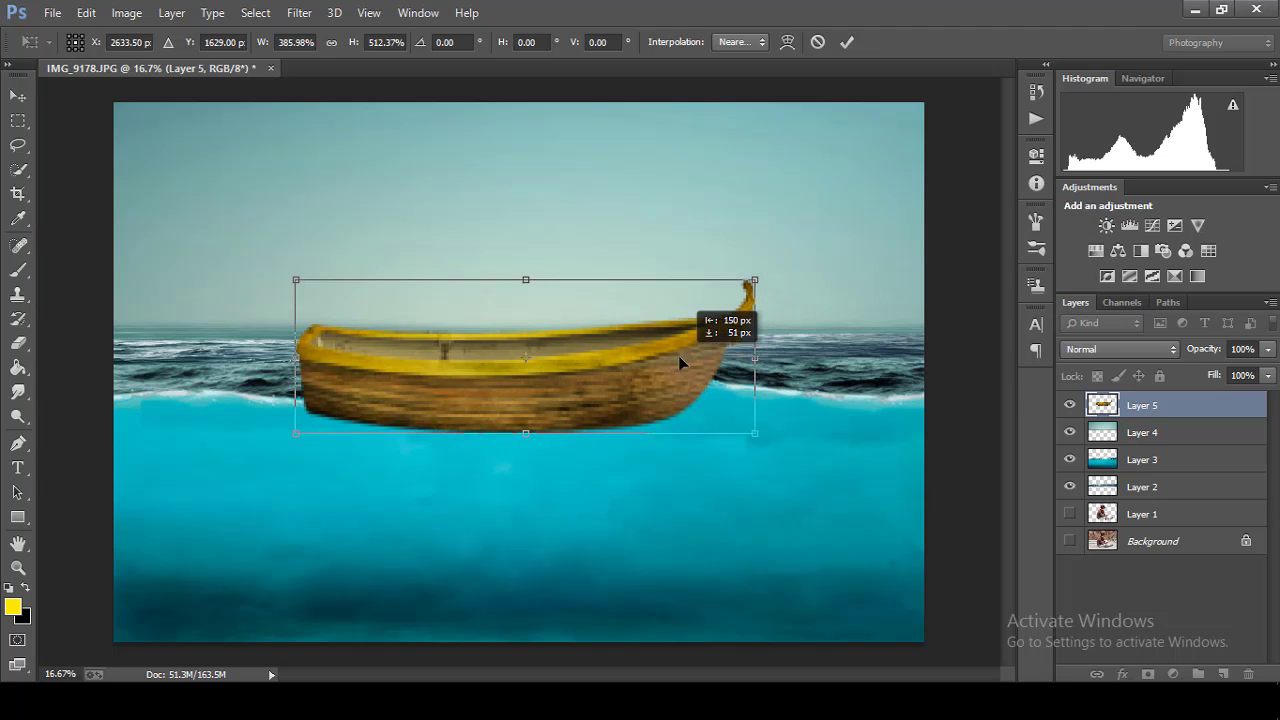
{"action": "left_click", "coordinate": [849, 46]}
{"action": "key", "text": "ctrl+minus"}
{"action": "key", "text": "ctrl+minus"}
{"action": "key", "text": "ctrl+minus"}
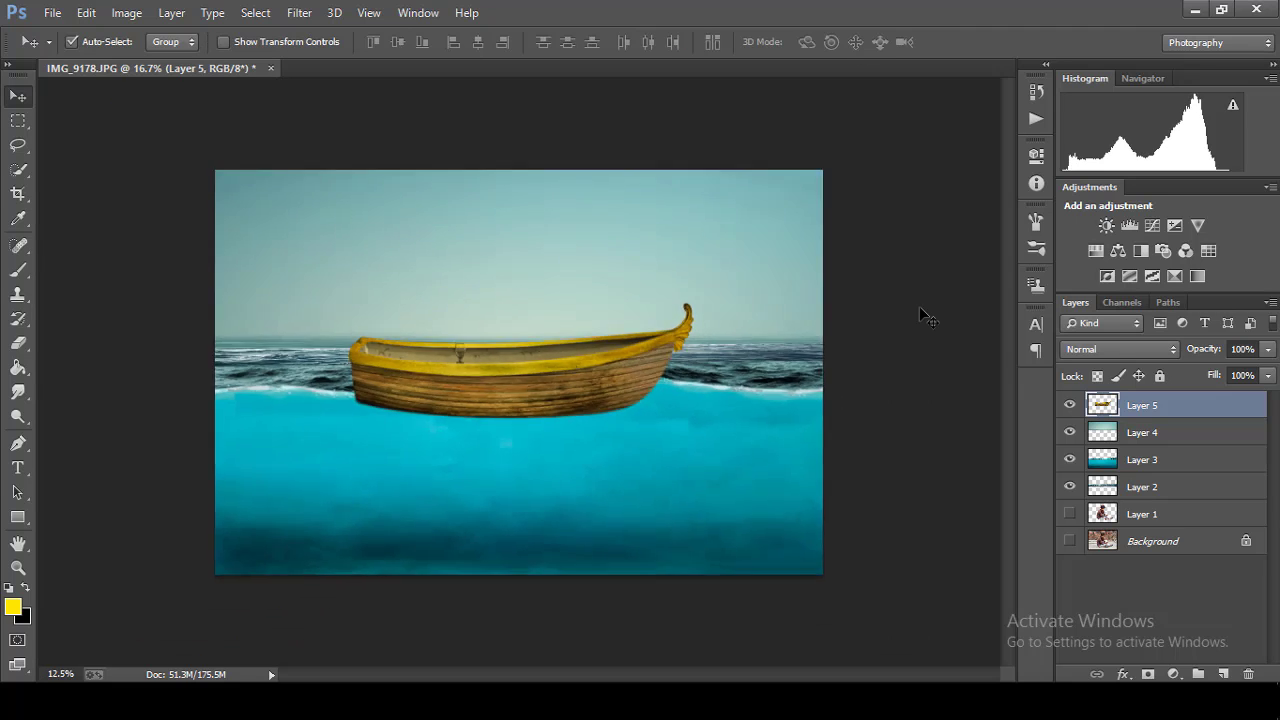
{"action": "key", "text": "ctrl+plus"}
{"action": "key", "text": "ctrl+plus"}
{"action": "key", "text": "ctrl+plus"}
{"action": "key", "text": "ctrl+minus"}
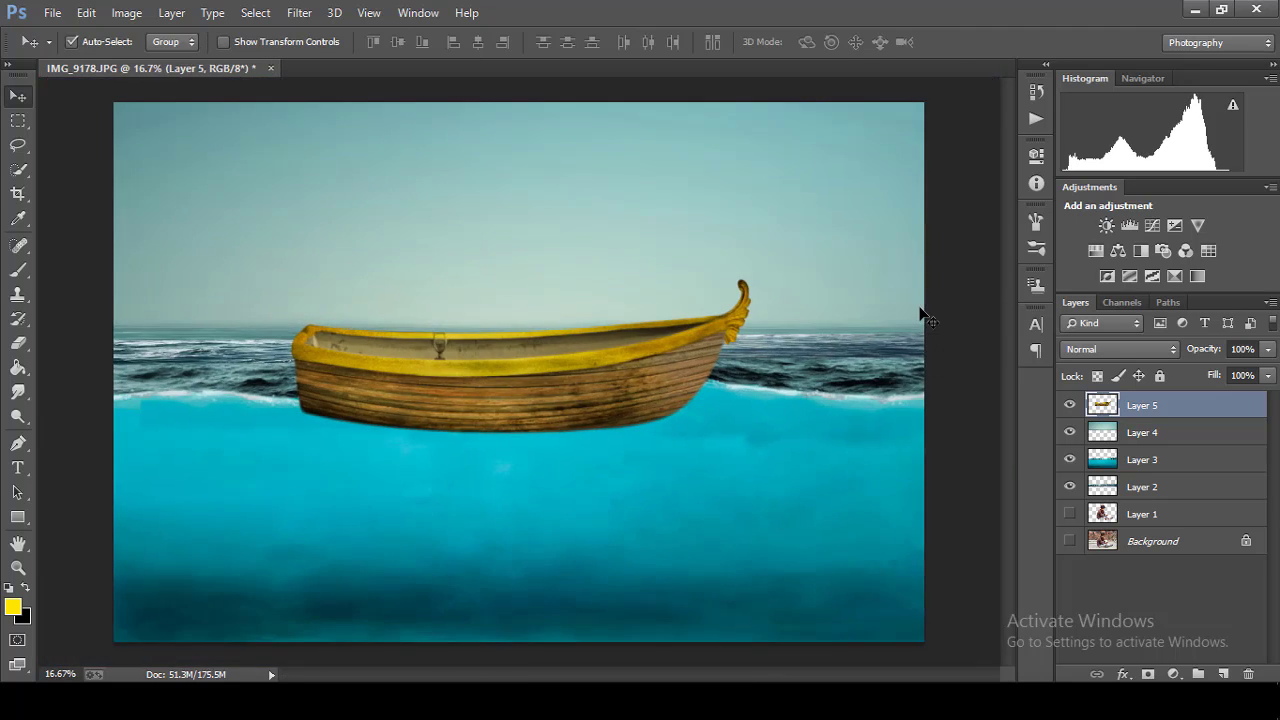
{"action": "key", "text": "ctrl+plus"}
{"action": "left_click", "coordinate": [18, 443]}
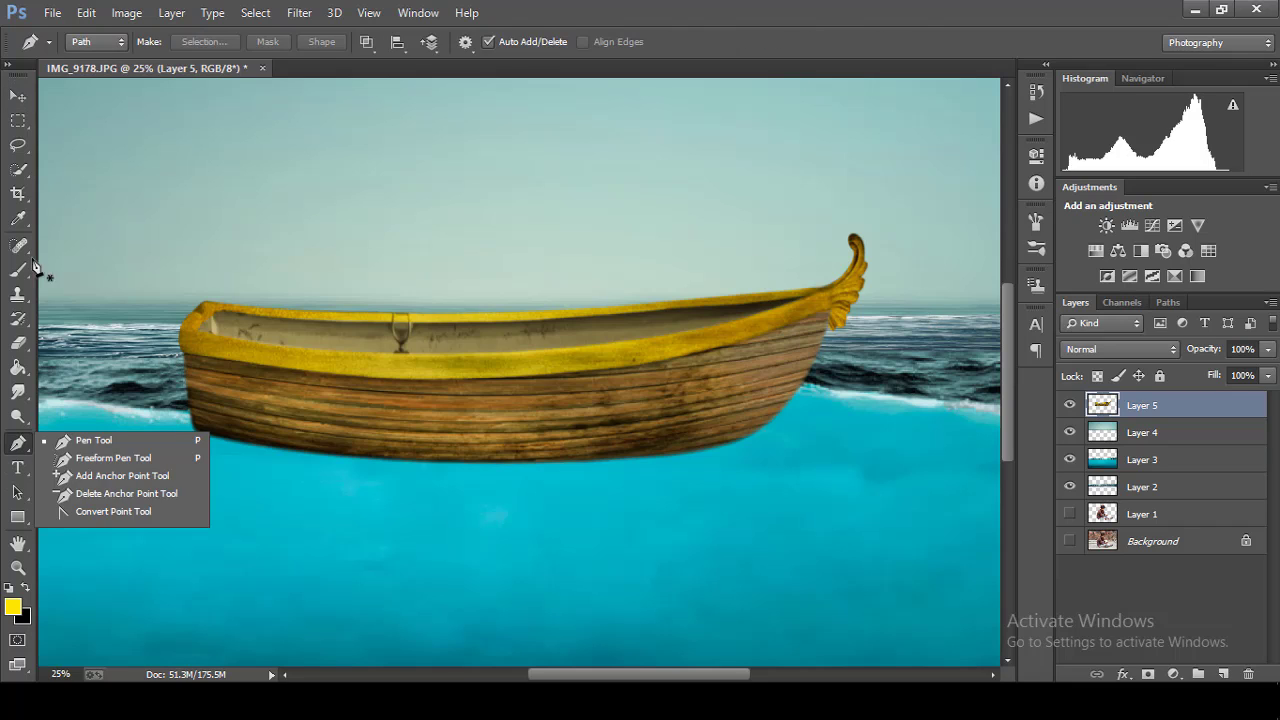
Step: Toggle the water and boat layers' visibility to check them, then reselect the boat layer
{"action": "left_click", "coordinate": [19, 96]}
{"action": "left_click", "coordinate": [181, 428]}
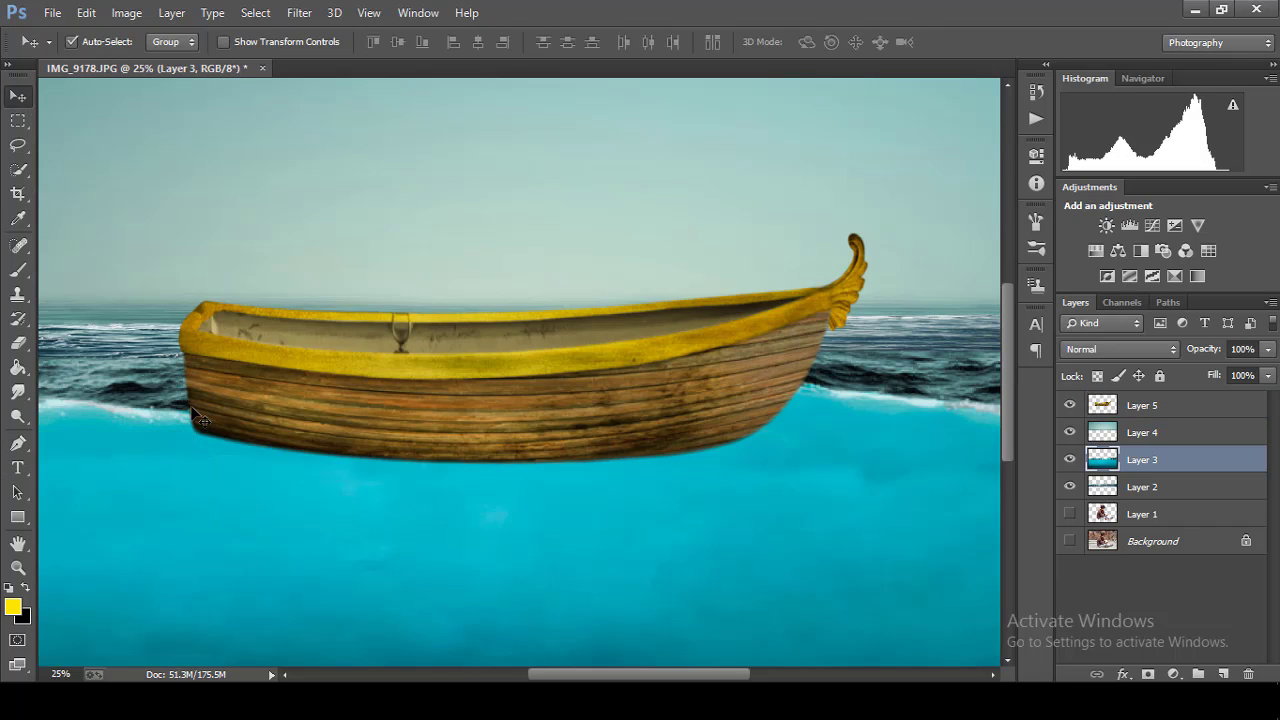
{"action": "left_click", "coordinate": [1062, 461]}
{"action": "left_click", "coordinate": [1062, 461]}
{"action": "left_click", "coordinate": [1069, 406]}
{"action": "left_click", "coordinate": [1069, 406]}
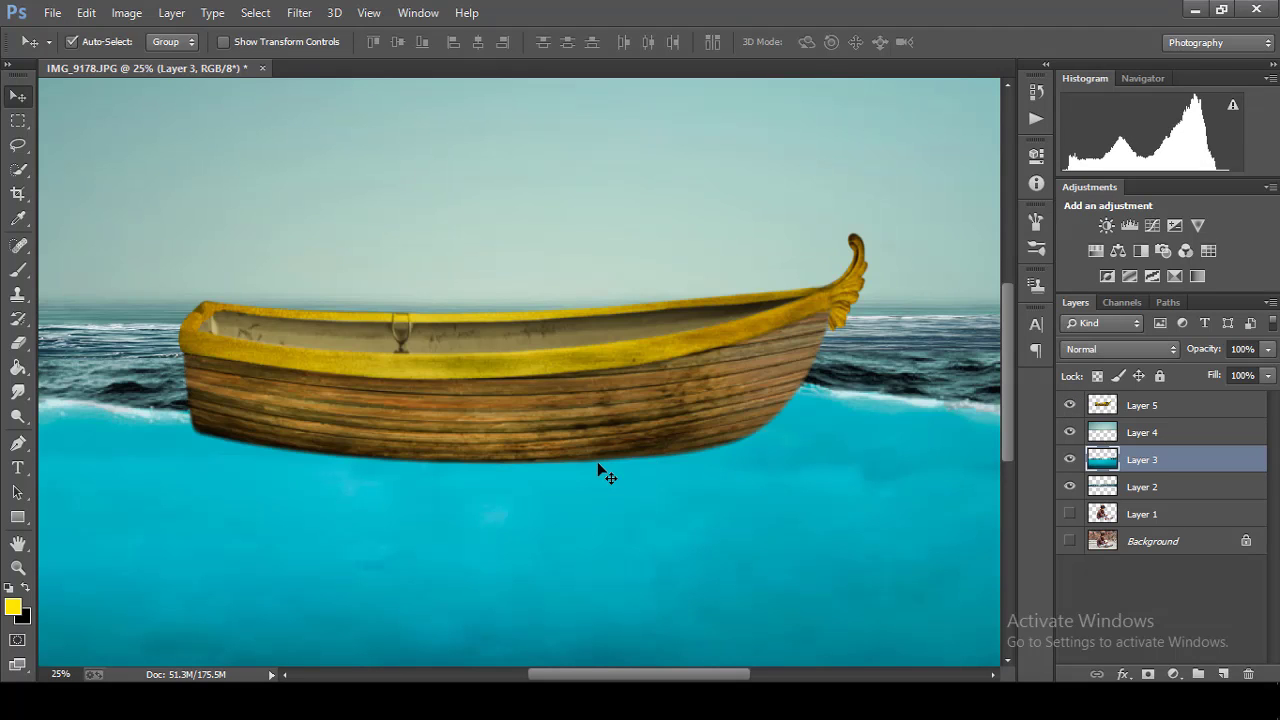
{"action": "left_click", "coordinate": [1141, 404]}
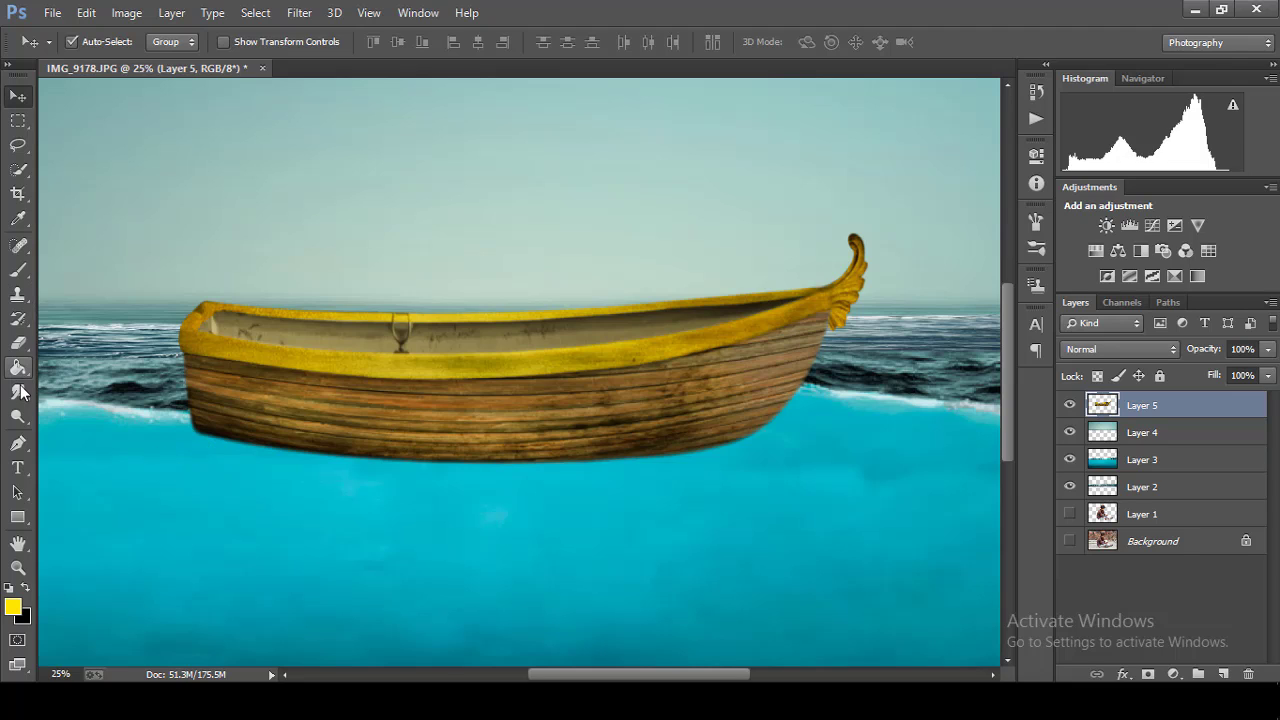
Step: Lower the boat's Fill, Pen-path the submerged hull into a selection, then restore Fill 100%
{"action": "left_click", "coordinate": [18, 443]}
{"action": "left_click_drag", "start_coordinate": [1227, 384], "coordinate": [1167, 384]}
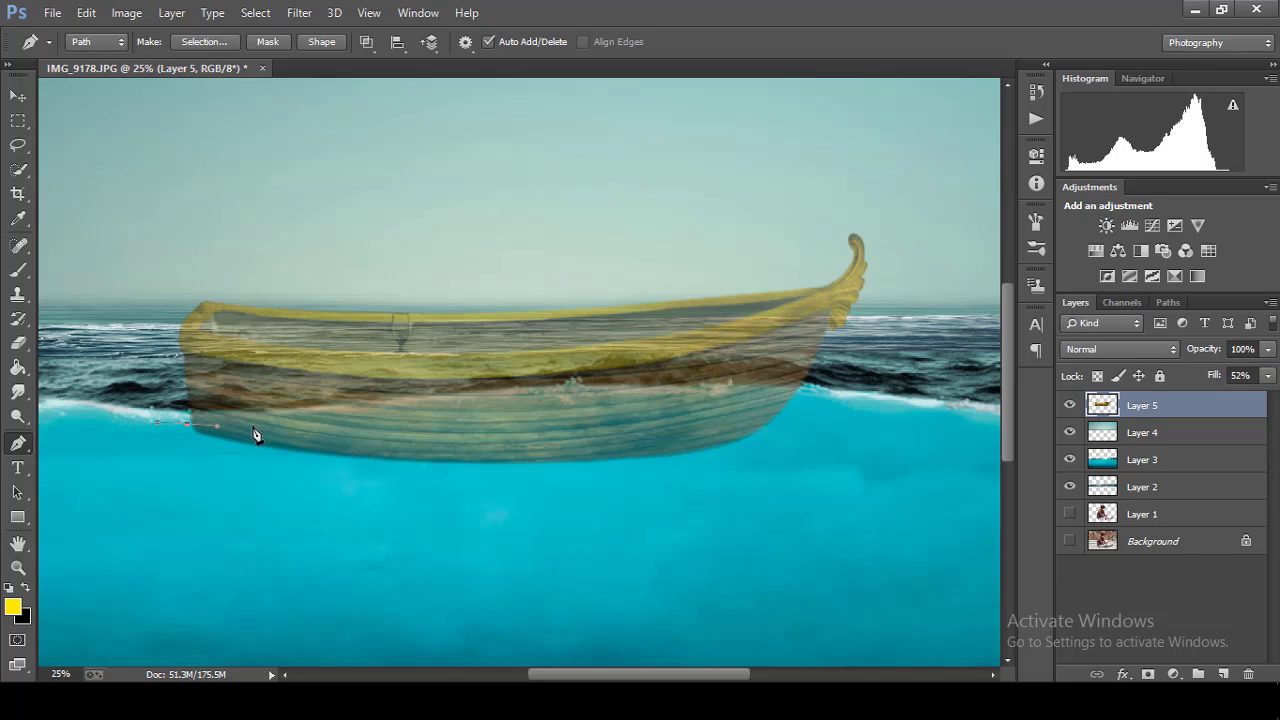
{"action": "left_click_drag", "start_coordinate": [187, 427], "coordinate": [233, 426]}
{"action": "left_click_drag", "start_coordinate": [339, 421], "coordinate": [401, 417]}
{"action": "right_click", "coordinate": [410, 435]}
{"action": "left_click", "coordinate": [497, 311]}
{"action": "left_click", "coordinate": [748, 197]}
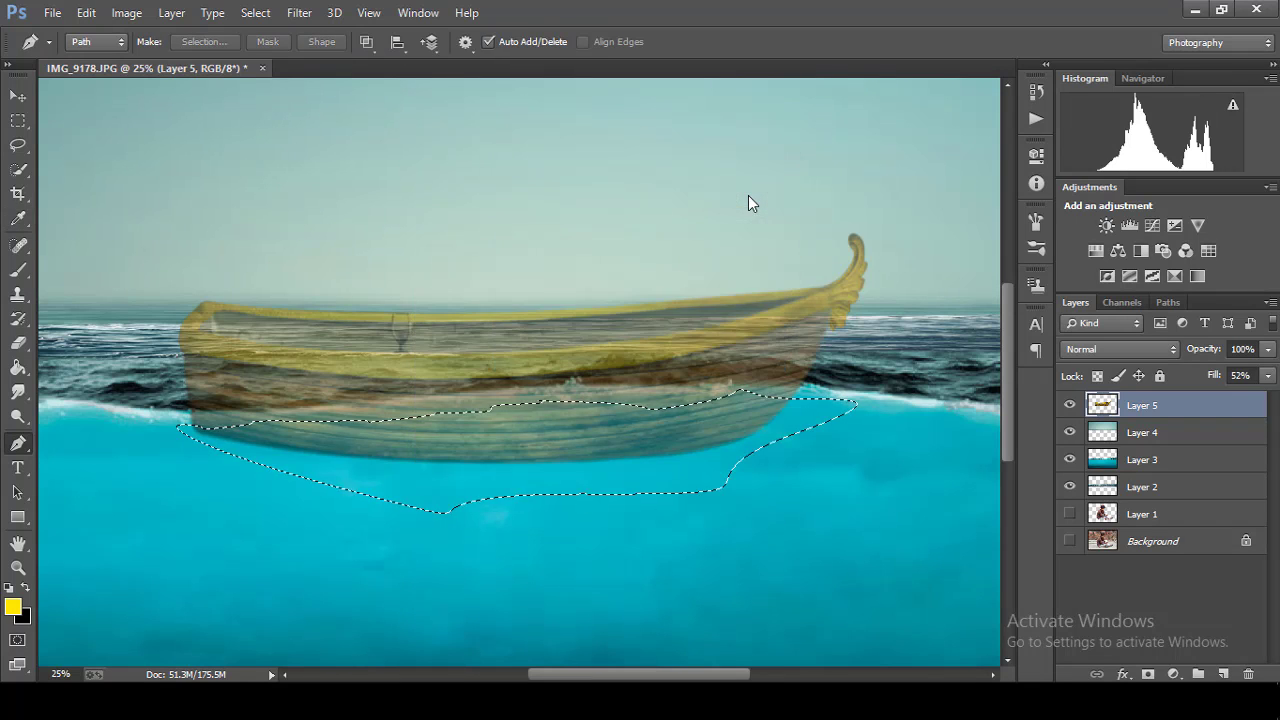
{"action": "key", "text": "ctrl+minus"}
{"action": "key", "text": "ctrl+plus"}
{"action": "key", "text": "shift+0"}
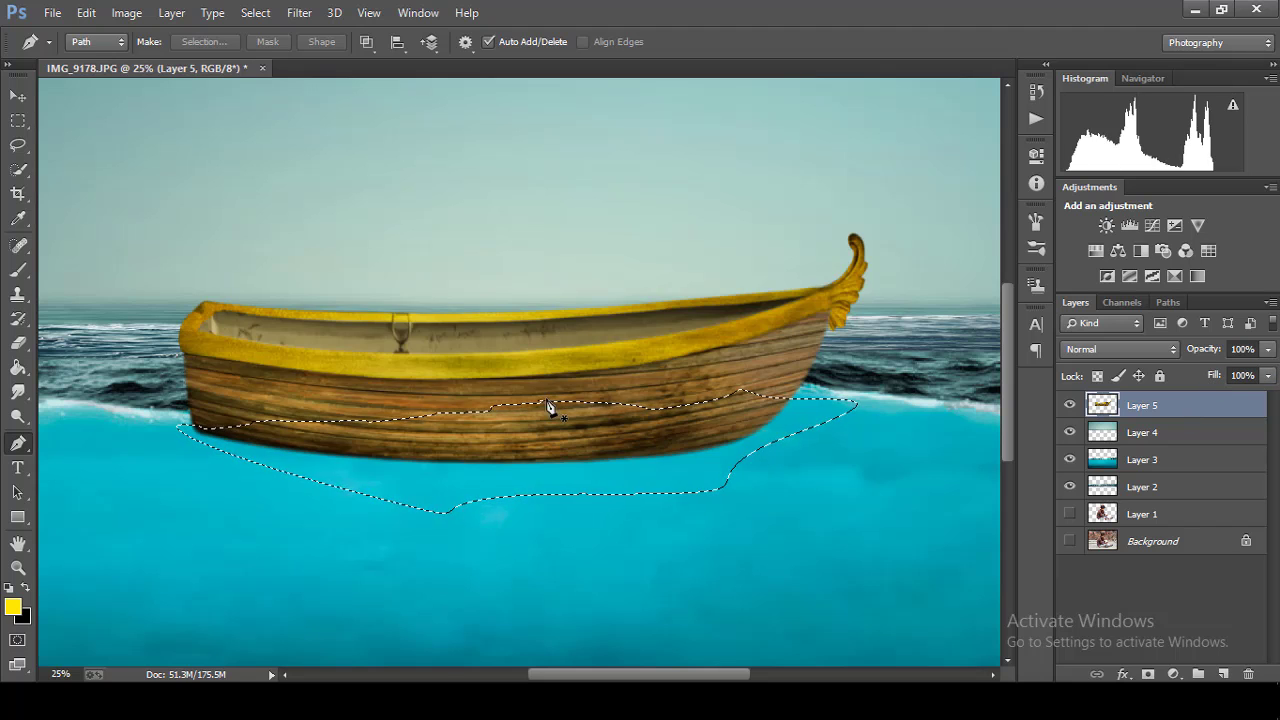
Step: Trim the selection to just the hull with Quick Selection
{"action": "left_click", "coordinate": [18, 169]}
{"action": "left_click", "coordinate": [944, 456], "text": "alt"}
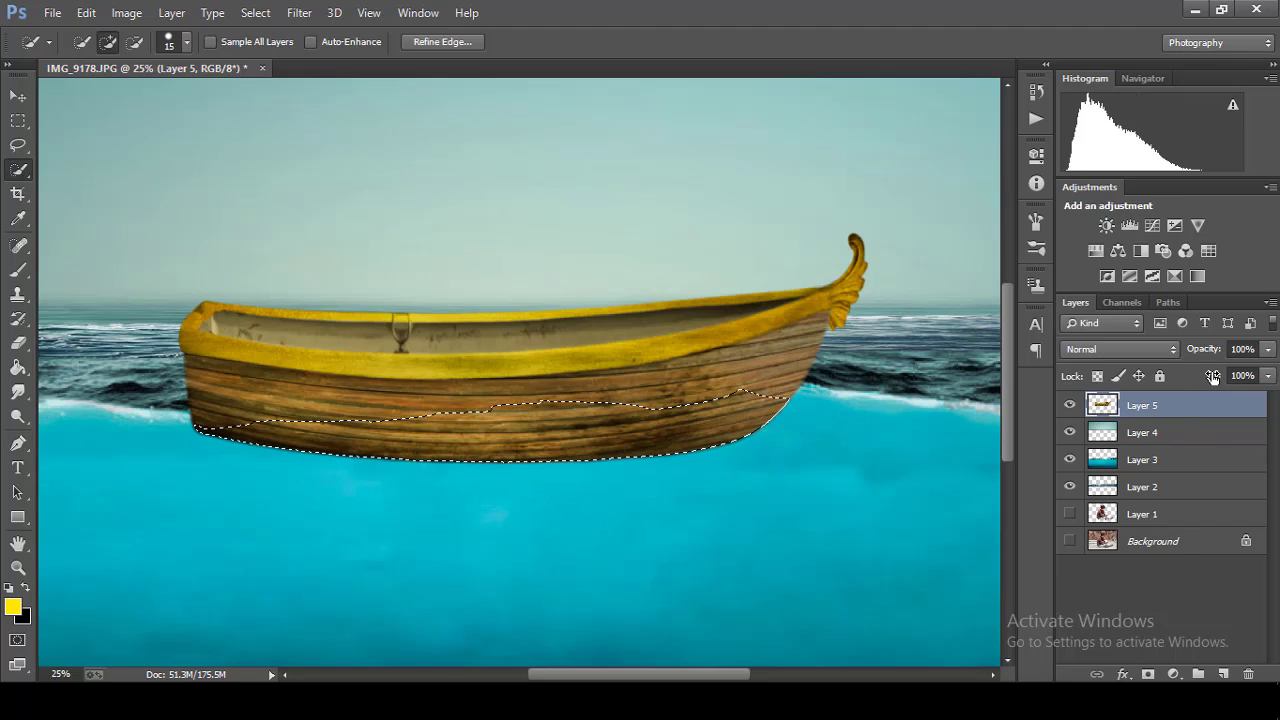
{"action": "left_click_drag", "start_coordinate": [1214, 376], "coordinate": [1202, 390]}
{"action": "left_click", "coordinate": [140, 12]}
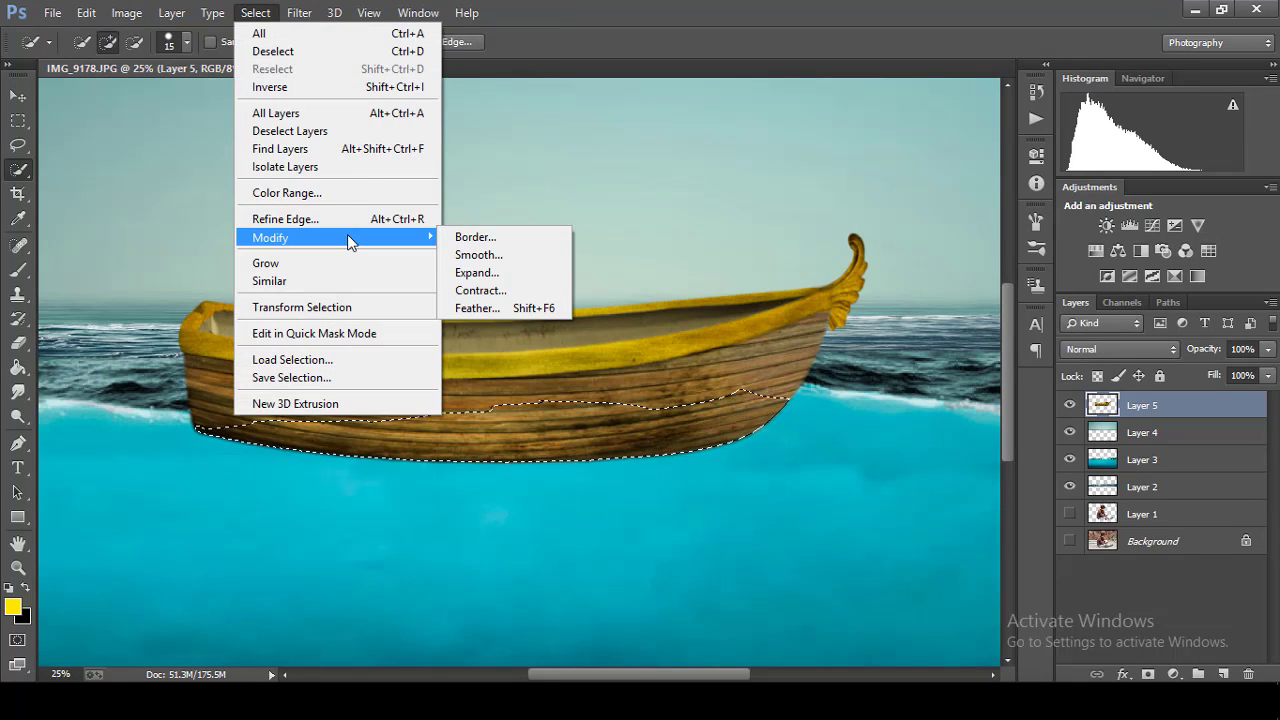
Step: Copy the hull selection to a new layer and lower its fill, then undo and restore the selection
{"action": "right_click", "coordinate": [705, 444]}
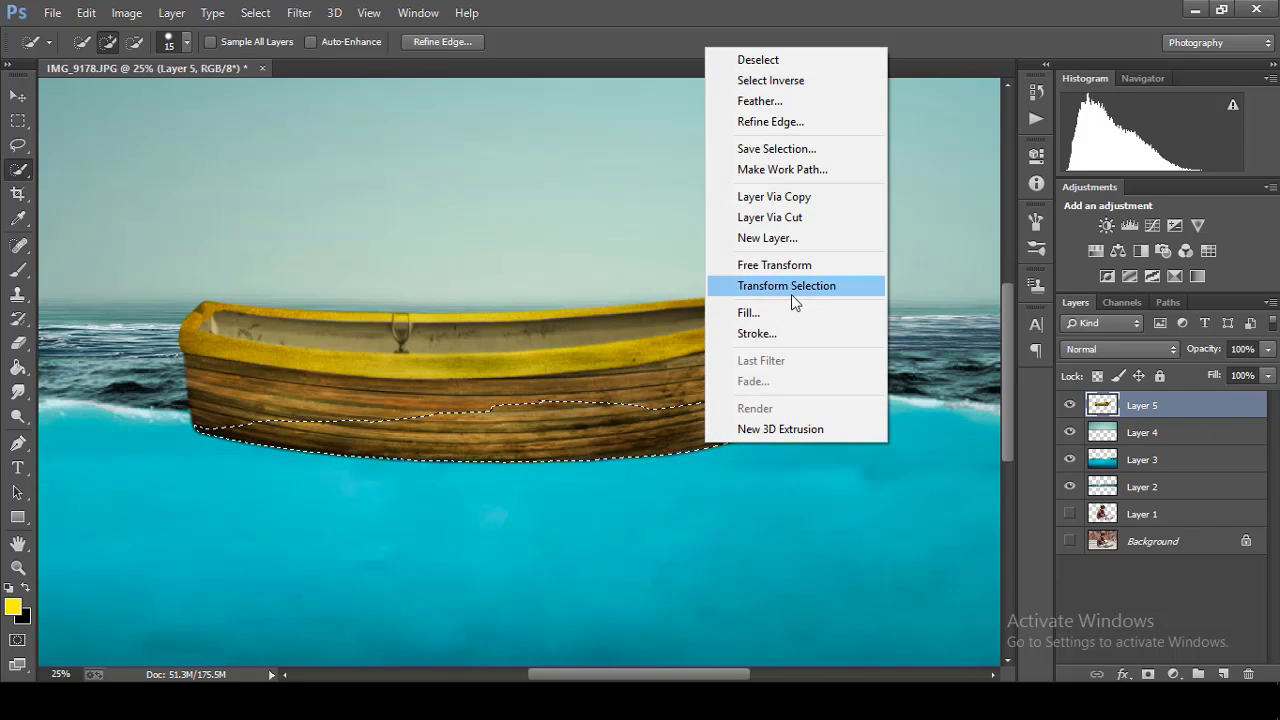
{"action": "left_click", "coordinate": [796, 217]}
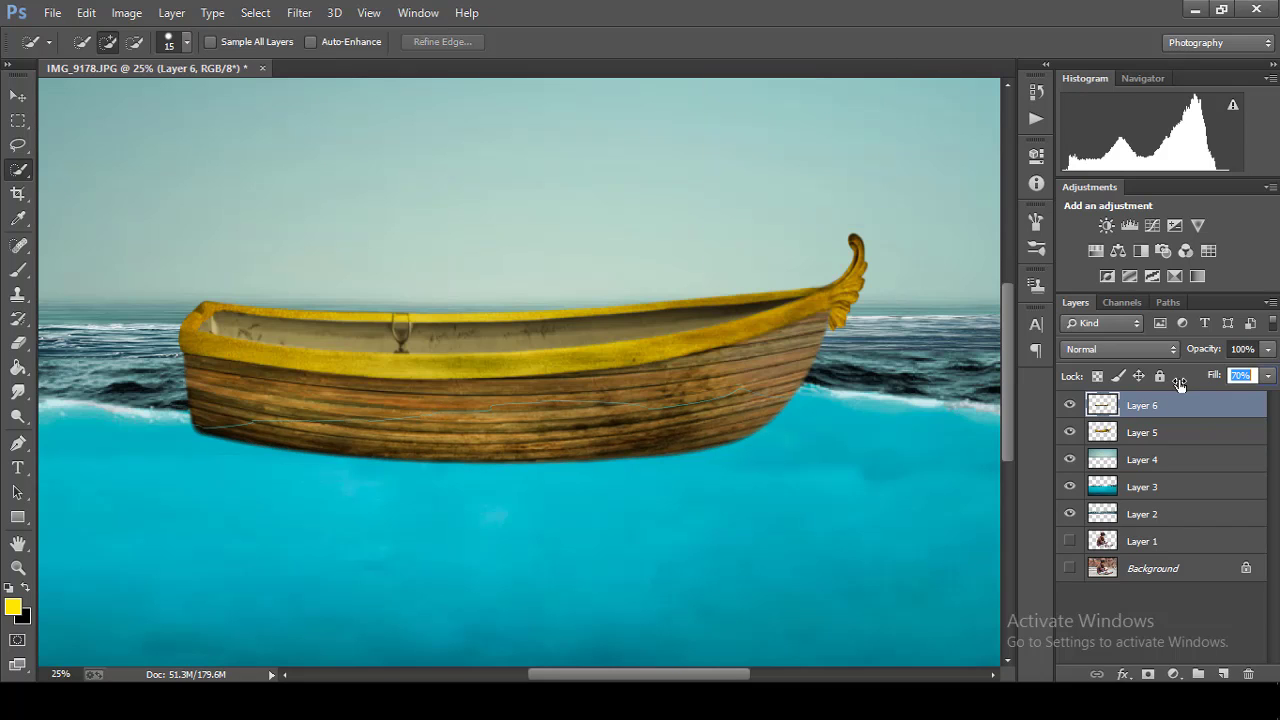
{"action": "left_click_drag", "start_coordinate": [1180, 385], "coordinate": [1150, 390]}
{"action": "key", "text": "ctrl+minus"}
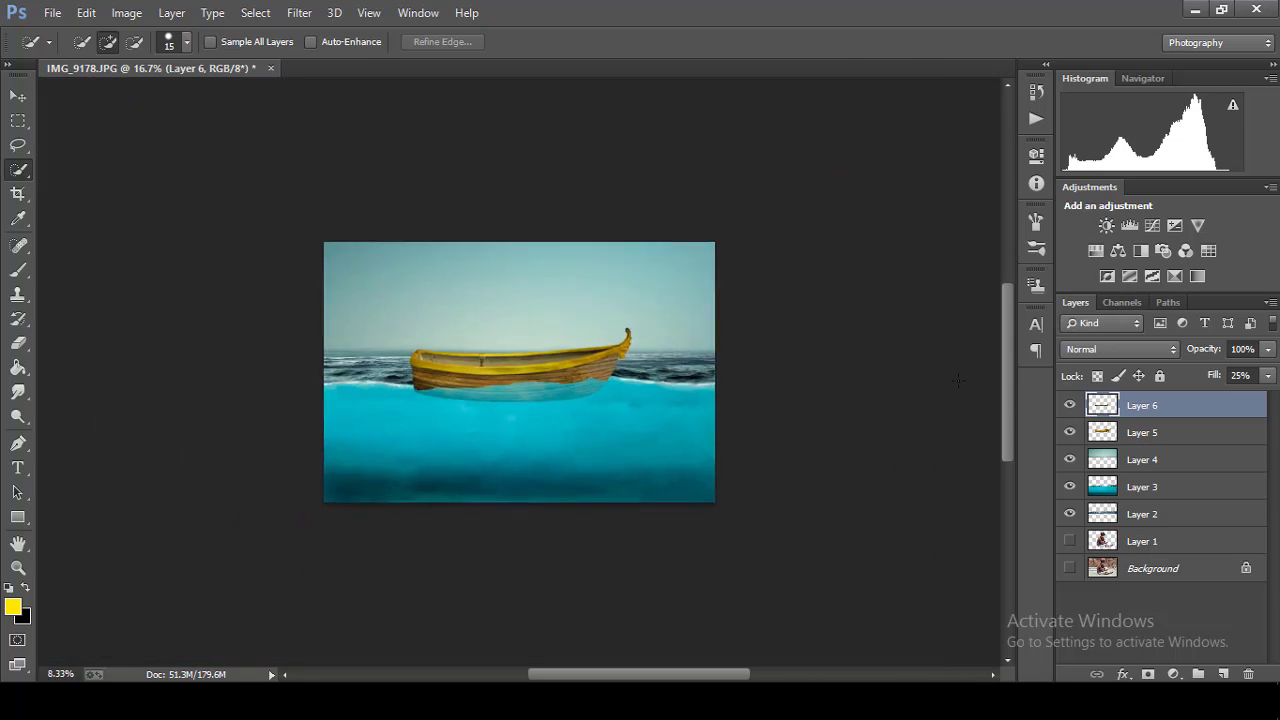
{"action": "key", "text": "ctrl+plus"}
{"action": "key", "text": "ctrl+minus"}
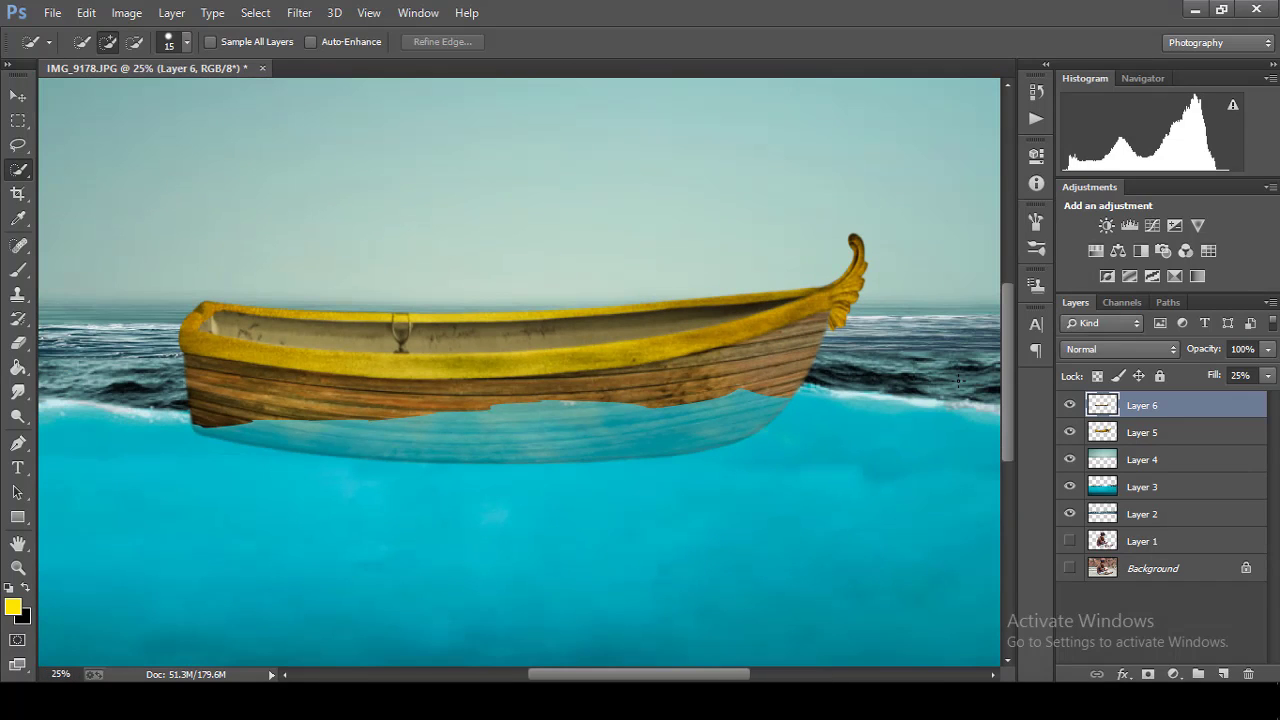
{"action": "key", "text": "ctrl+alt+z"}
{"action": "key", "text": "ctrl+alt+z"}
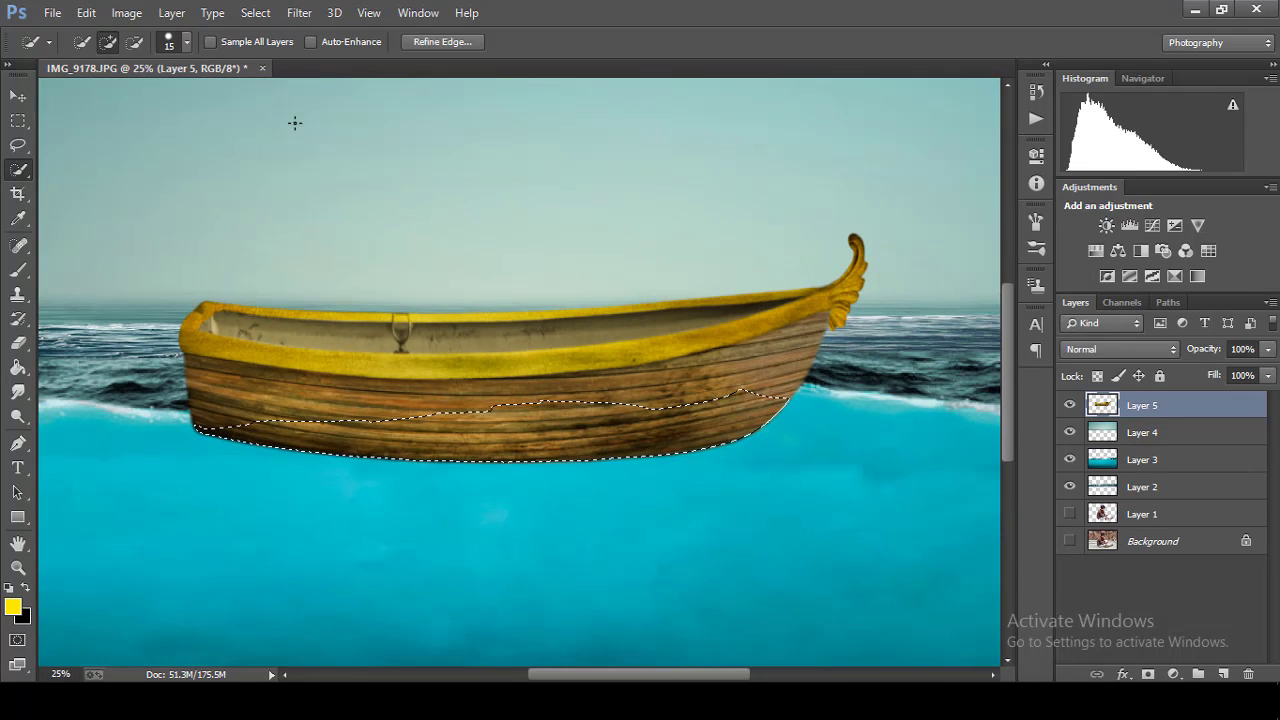
Step: Refine the hull selection's edges and compare by toggling the boat layer's visibility
{"action": "left_click", "coordinate": [441, 42]}
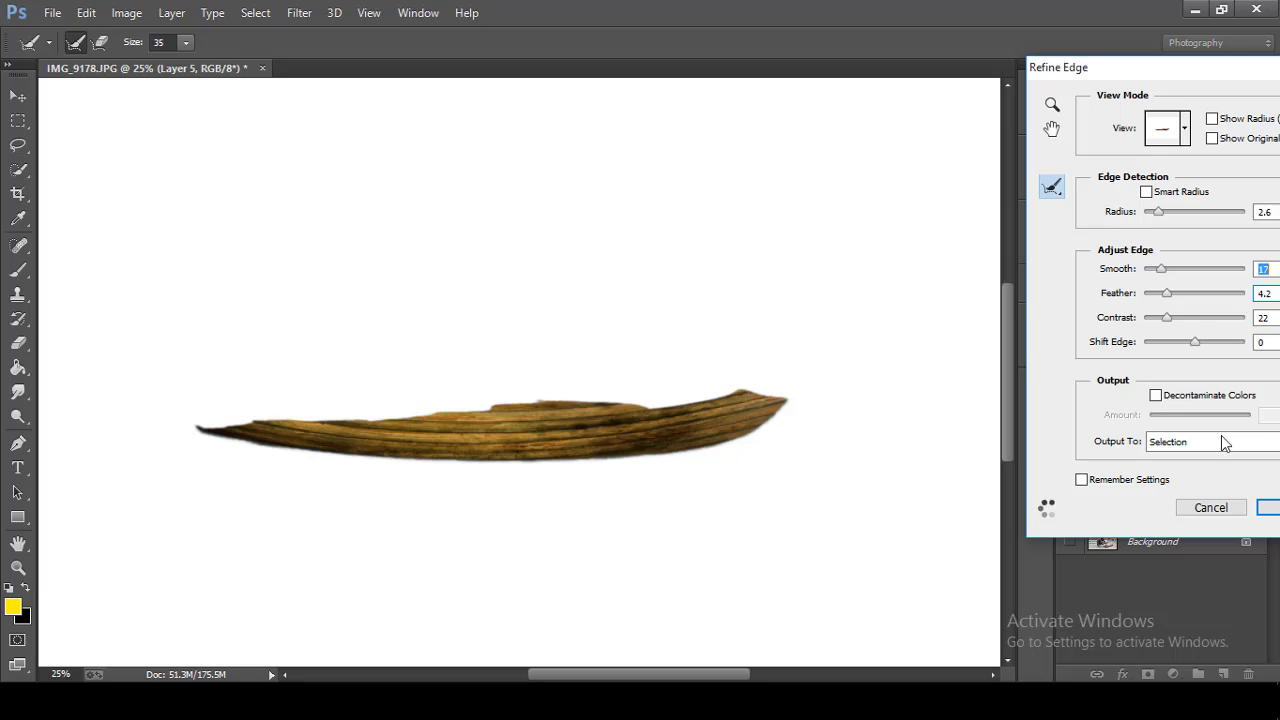
{"action": "left_click", "coordinate": [1267, 507]}
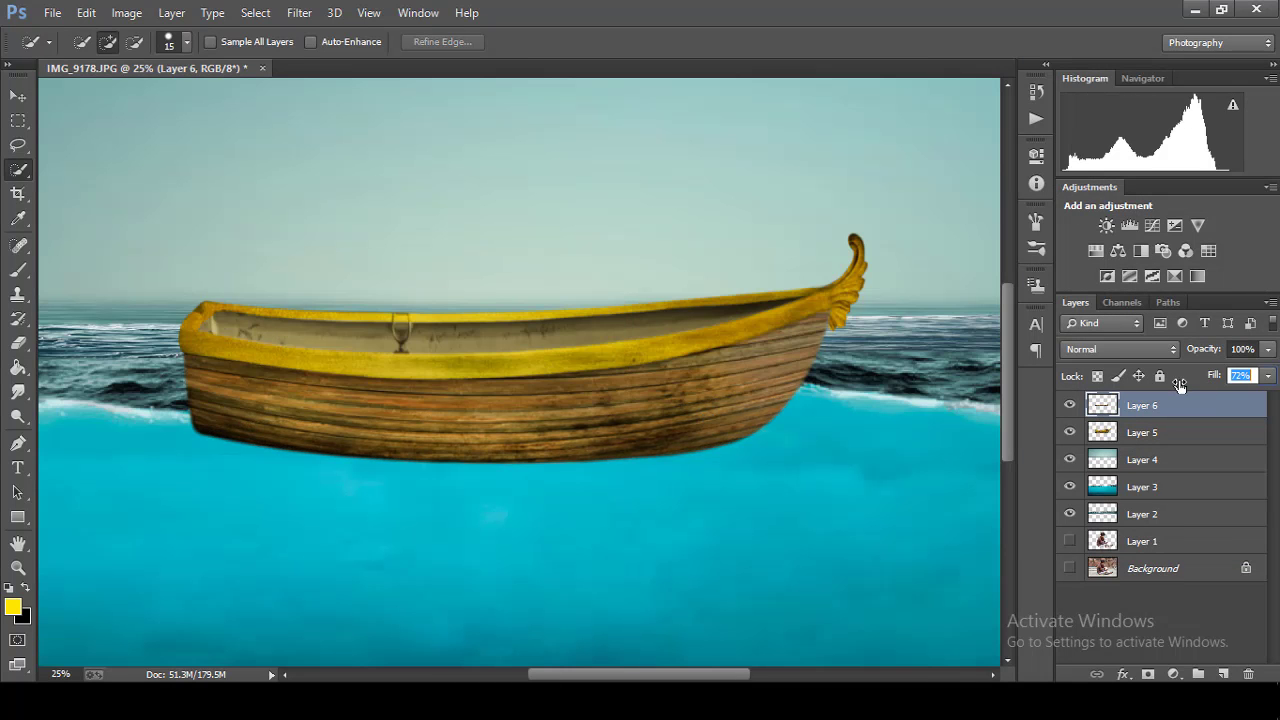
{"action": "left_click", "coordinate": [1069, 436]}
{"action": "left_click", "coordinate": [1069, 436]}
{"action": "key", "text": "ctrl+z"}
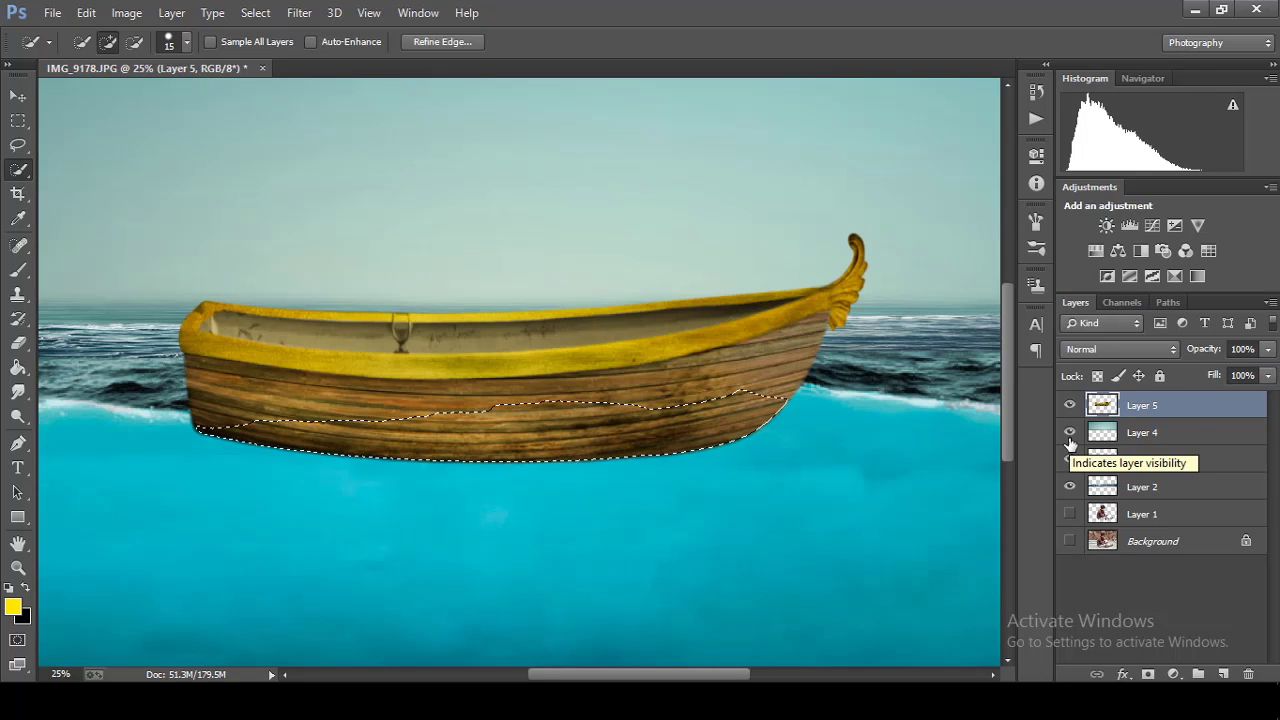
Step: Cut the refined hull onto its own layer and fade it to 59% fill
{"action": "right_click", "coordinate": [845, 432]}
{"action": "left_click", "coordinate": [776, 214]}
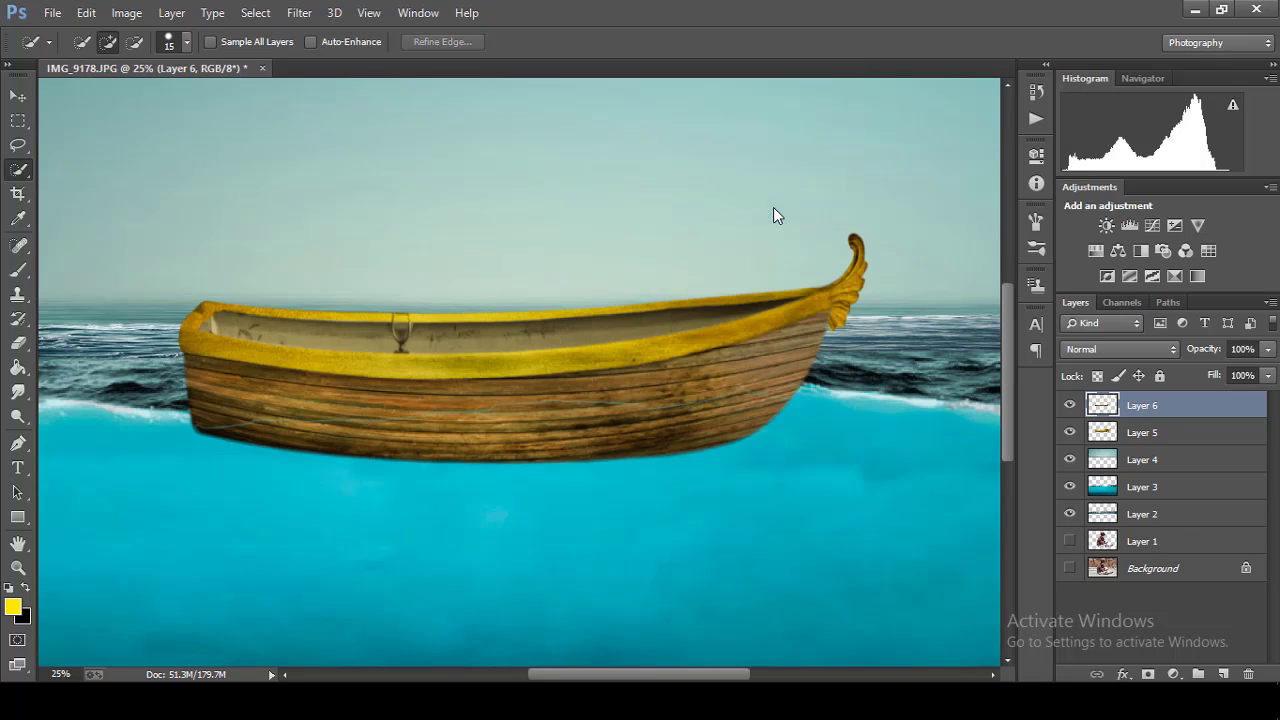
{"action": "left_click_drag", "start_coordinate": [1213, 378], "coordinate": [1180, 398]}
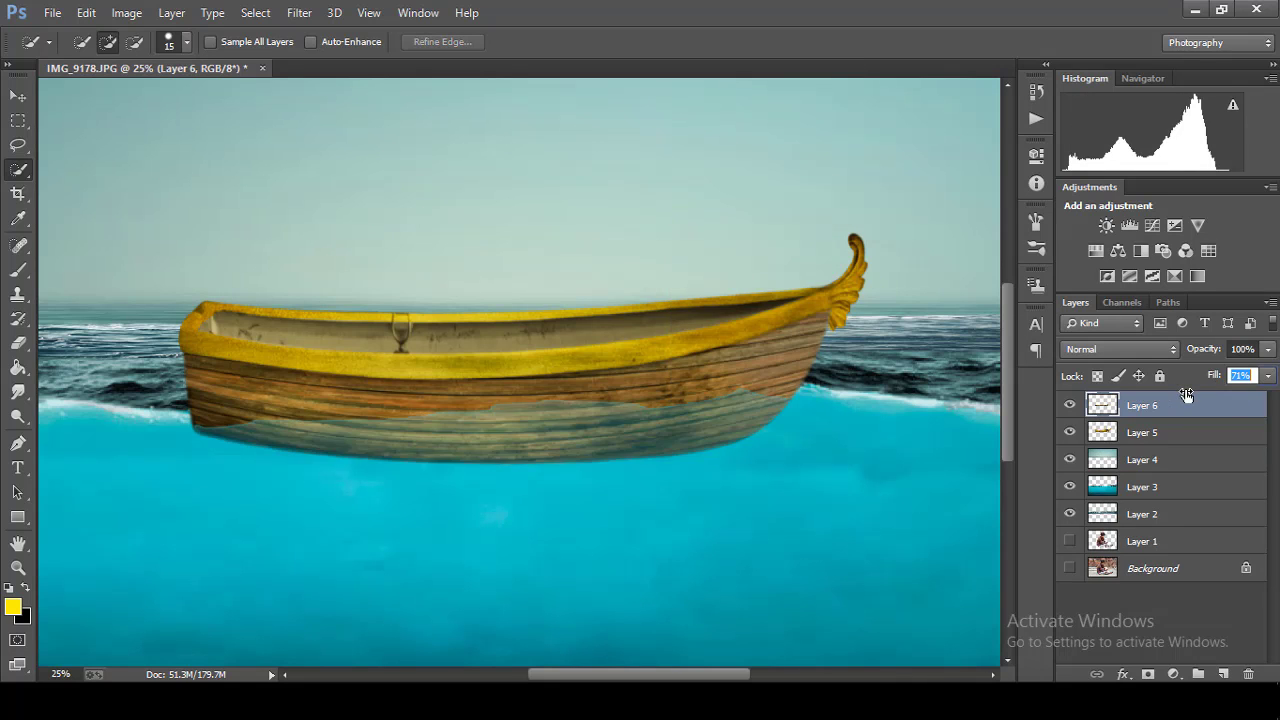
{"action": "scroll", "coordinate": [854, 443], "scroll_direction": "down", "scroll_amount": 3}
{"action": "scroll", "coordinate": [854, 443], "scroll_direction": "down", "scroll_amount": 2}
{"action": "scroll", "coordinate": [854, 443], "scroll_direction": "up", "scroll_amount": 1}
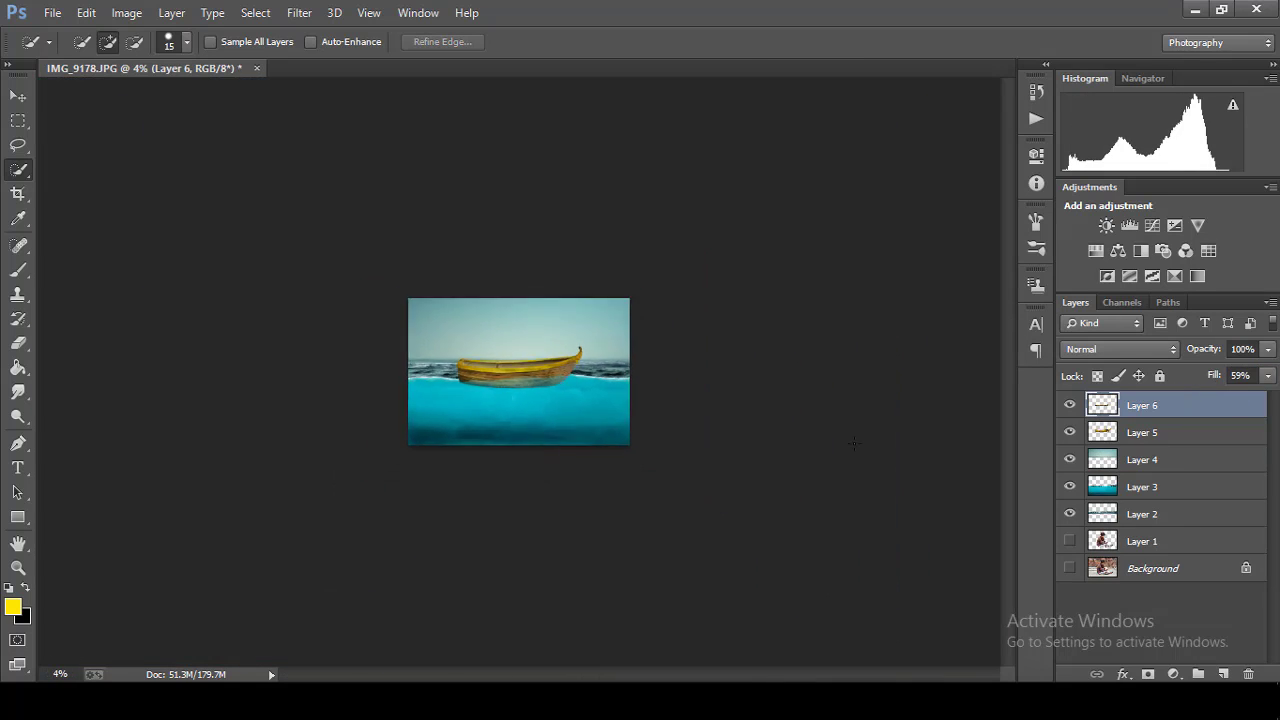
{"action": "scroll", "coordinate": [854, 443], "scroll_direction": "up", "scroll_amount": 3}
{"action": "scroll", "coordinate": [854, 443], "scroll_direction": "up", "scroll_amount": 1}
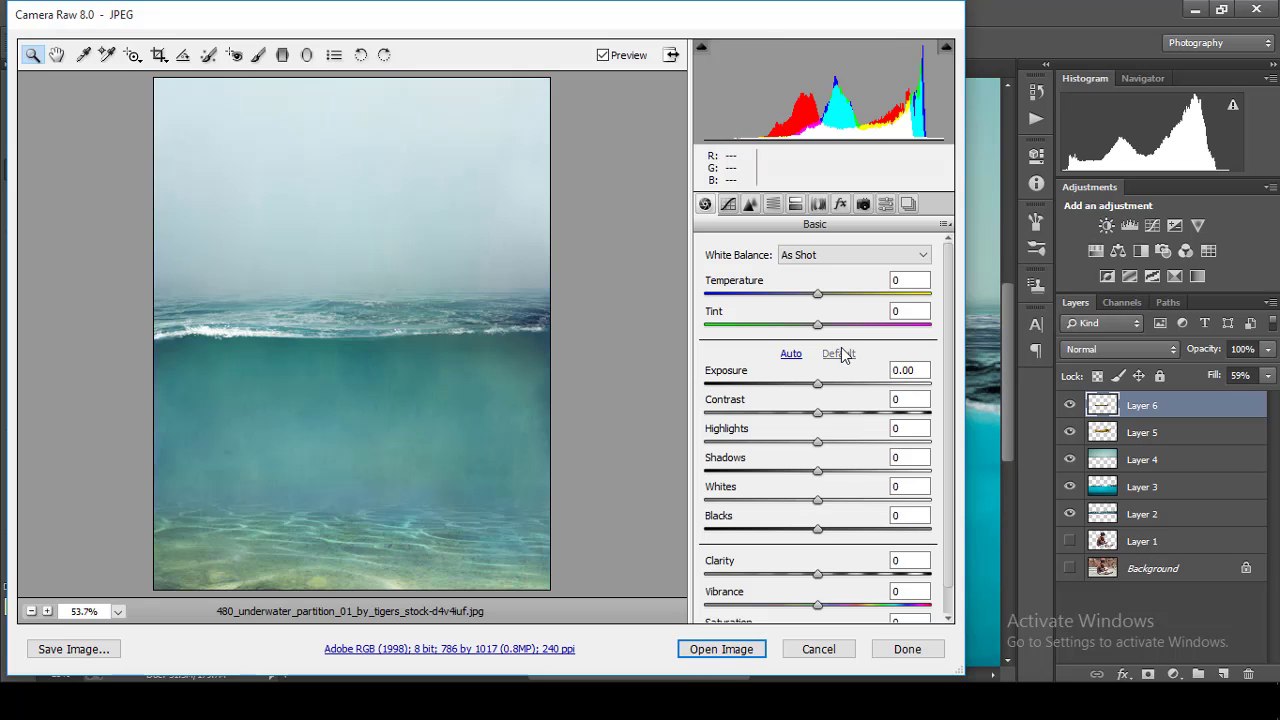
Step: Open the underwater photo and turn a waterline path into a selection
{"action": "left_click", "coordinate": [719, 650]}
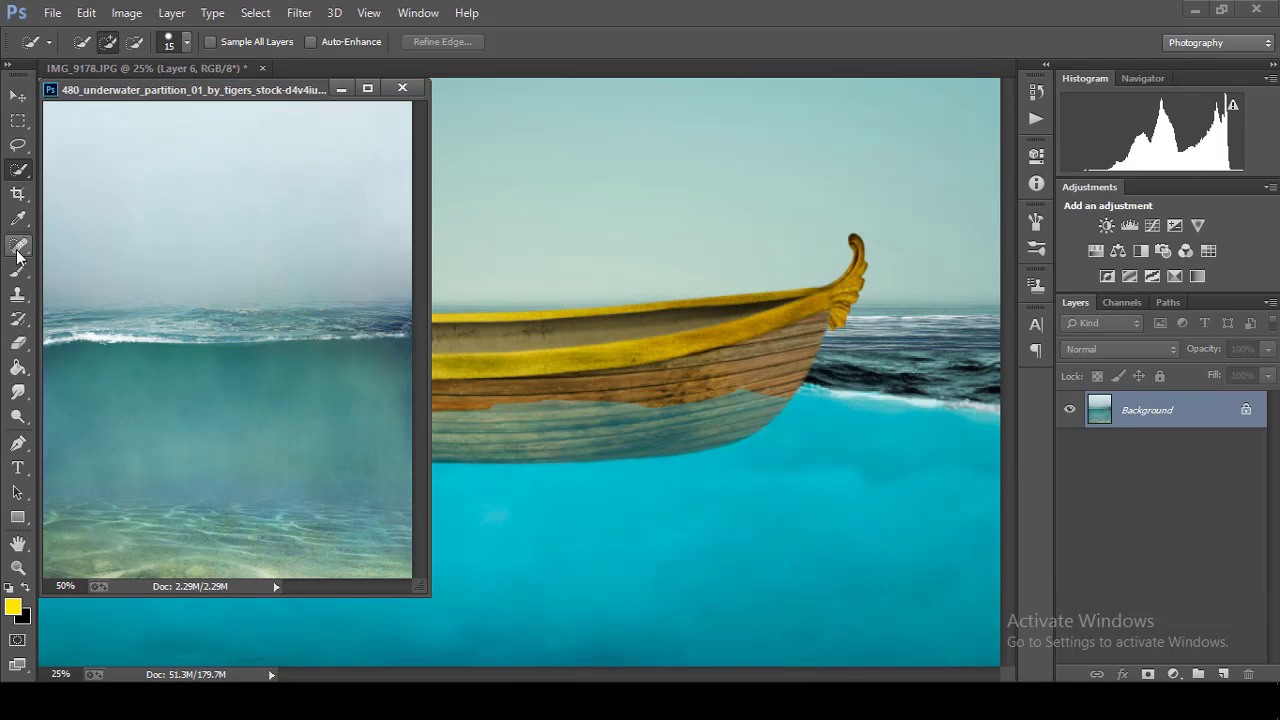
{"action": "left_click", "coordinate": [18, 452]}
{"action": "left_click", "coordinate": [44, 335]}
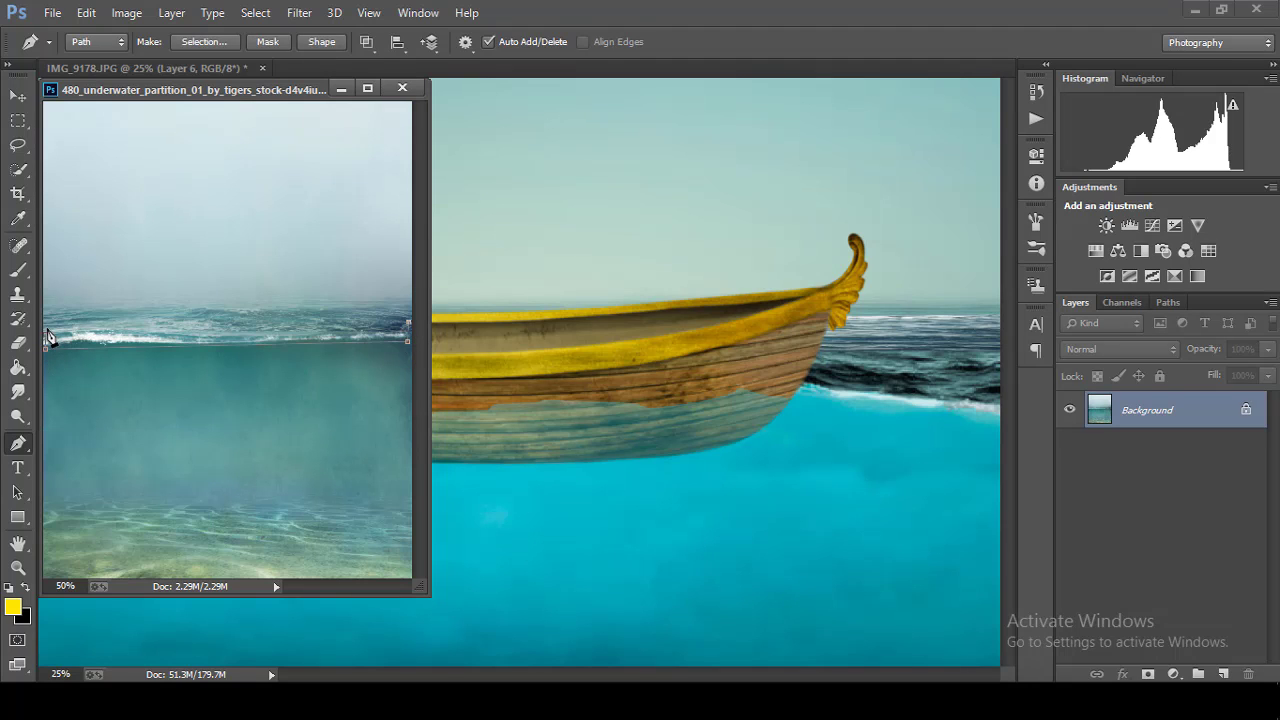
{"action": "right_click", "coordinate": [104, 345]}
{"action": "left_click", "coordinate": [163, 320]}
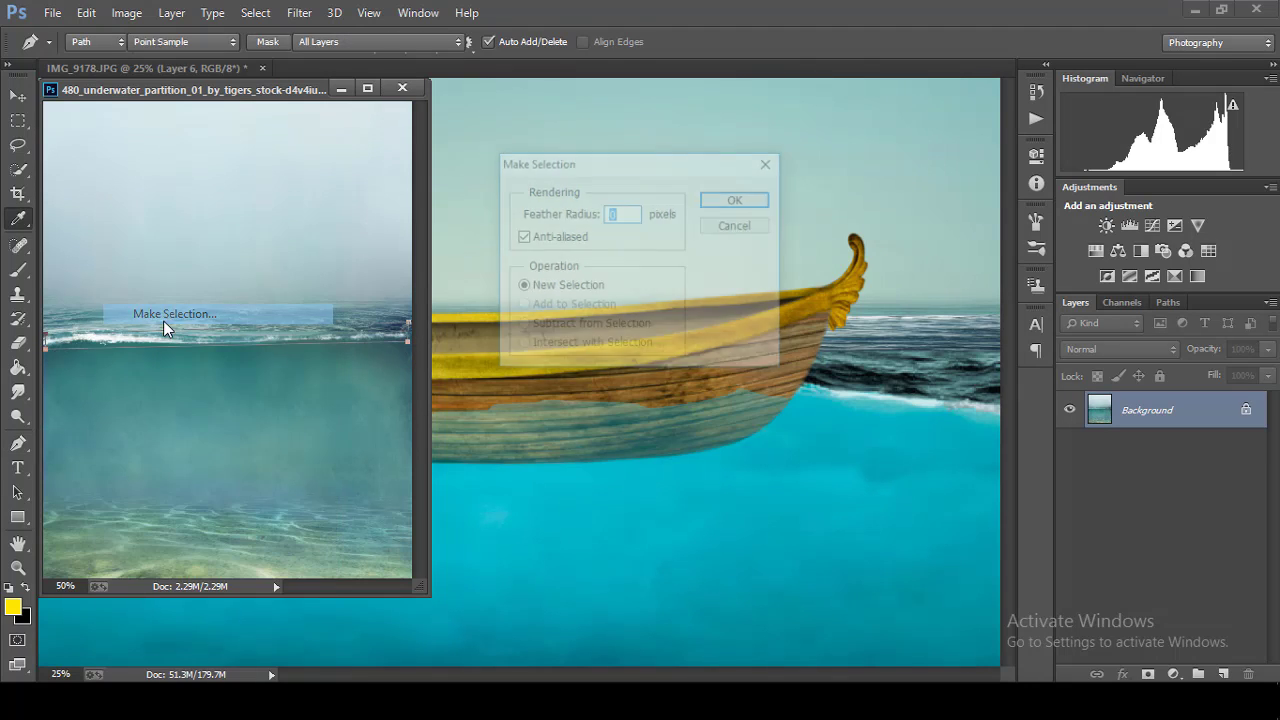
{"action": "left_click", "coordinate": [737, 205]}
Step: Drag the waterline strip into the boat composite and close the underwater photo without saving
{"action": "key", "text": "v"}
{"action": "mouse_move", "coordinate": [380, 340]}
{"action": "left_mouse_down"}
{"action": "mouse_move", "coordinate": [609, 448]}
{"action": "mouse_move", "coordinate": [267, 429]}
{"action": "left_mouse_up"}
{"action": "left_click", "coordinate": [403, 88]}
{"action": "left_click", "coordinate": [640, 274]}
Step: Stretch the wave strip across the boat's width and flatten it into a thin band
{"action": "key", "text": "ctrl+t"}
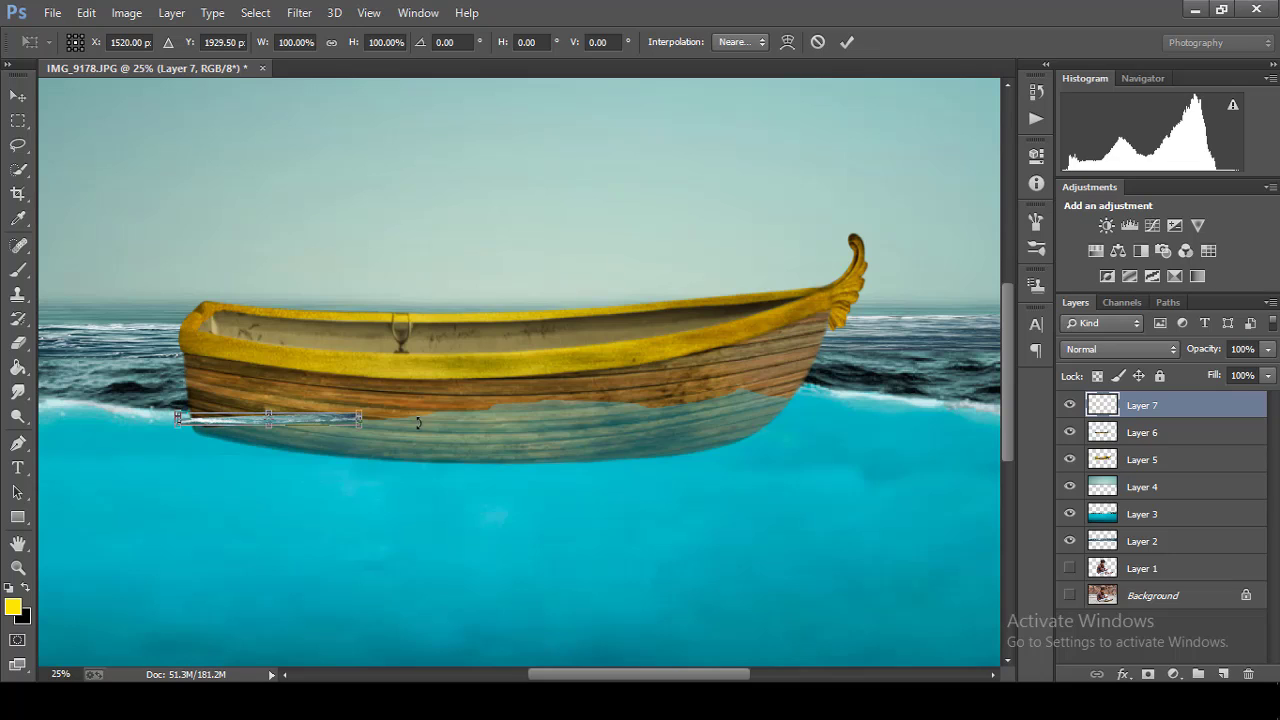
{"action": "left_click_drag", "start_coordinate": [358, 418], "coordinate": [812, 418]}
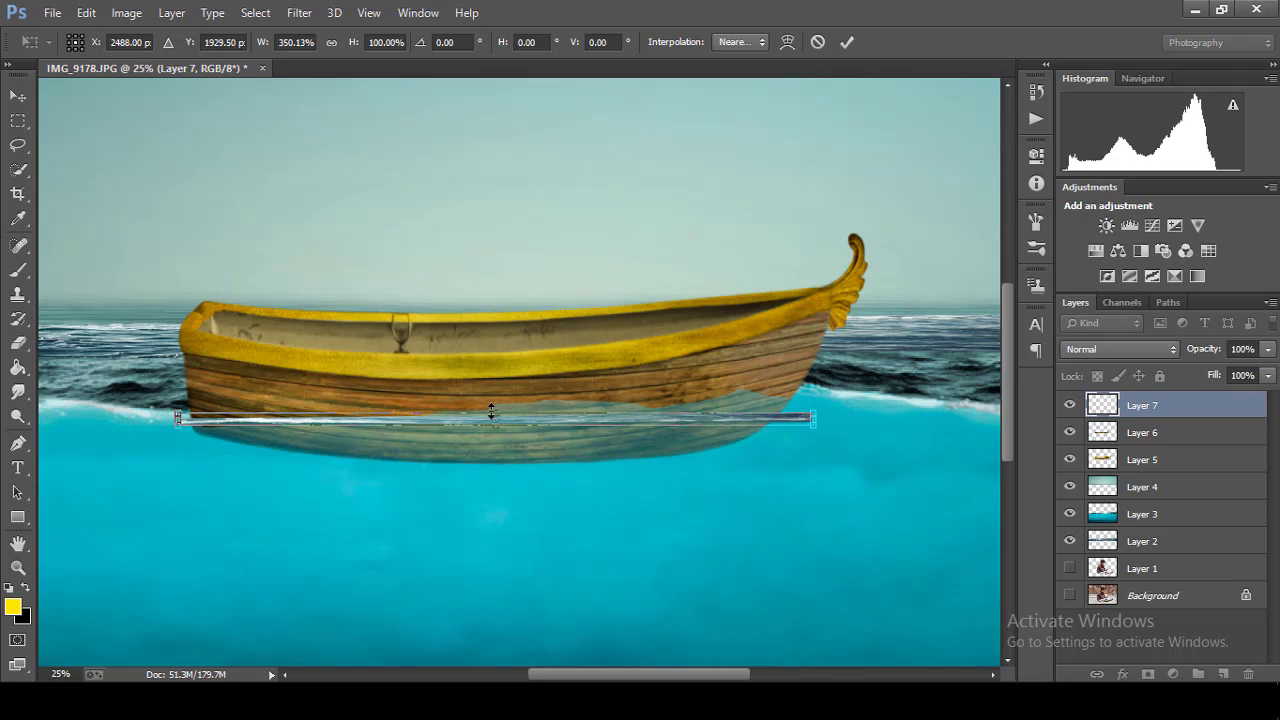
{"action": "left_click_drag", "start_coordinate": [491, 411], "coordinate": [491, 398]}
{"action": "left_click", "coordinate": [604, 405]}
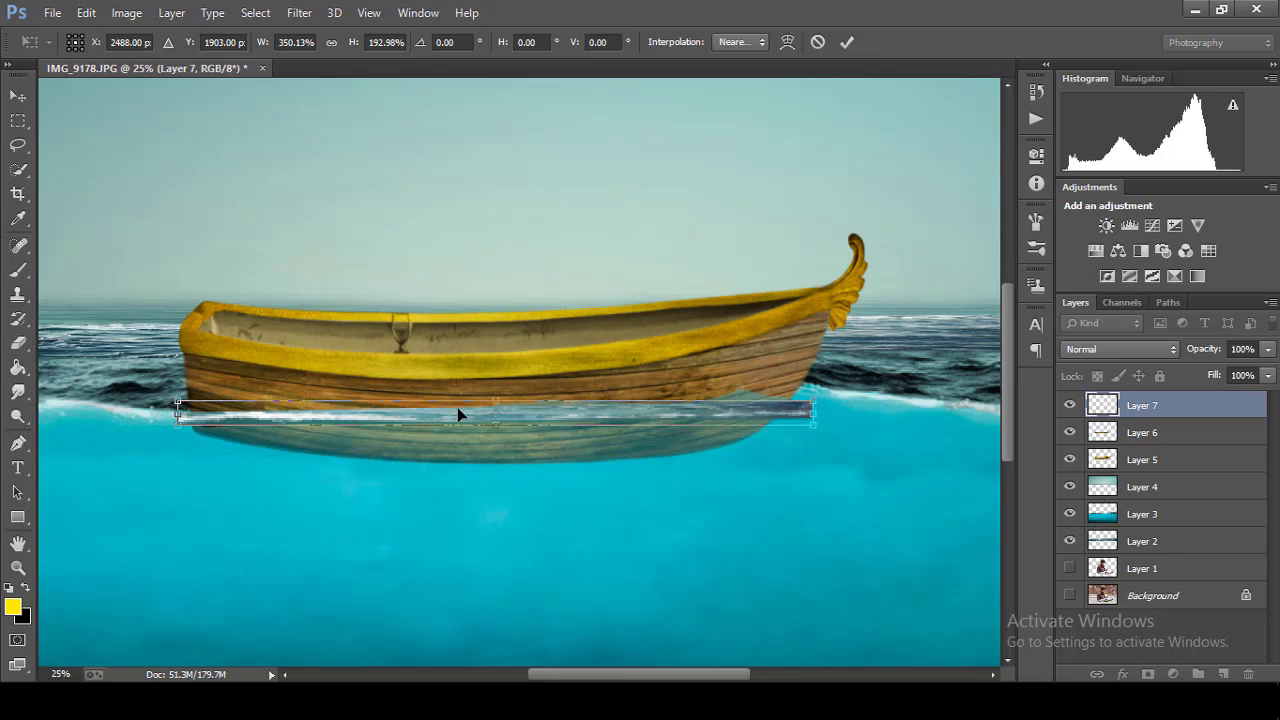
{"action": "left_click_drag", "start_coordinate": [494, 429], "coordinate": [494, 419]}
Step: Warp the strip so its ends follow the boat's waterline
{"action": "left_click", "coordinate": [788, 42]}
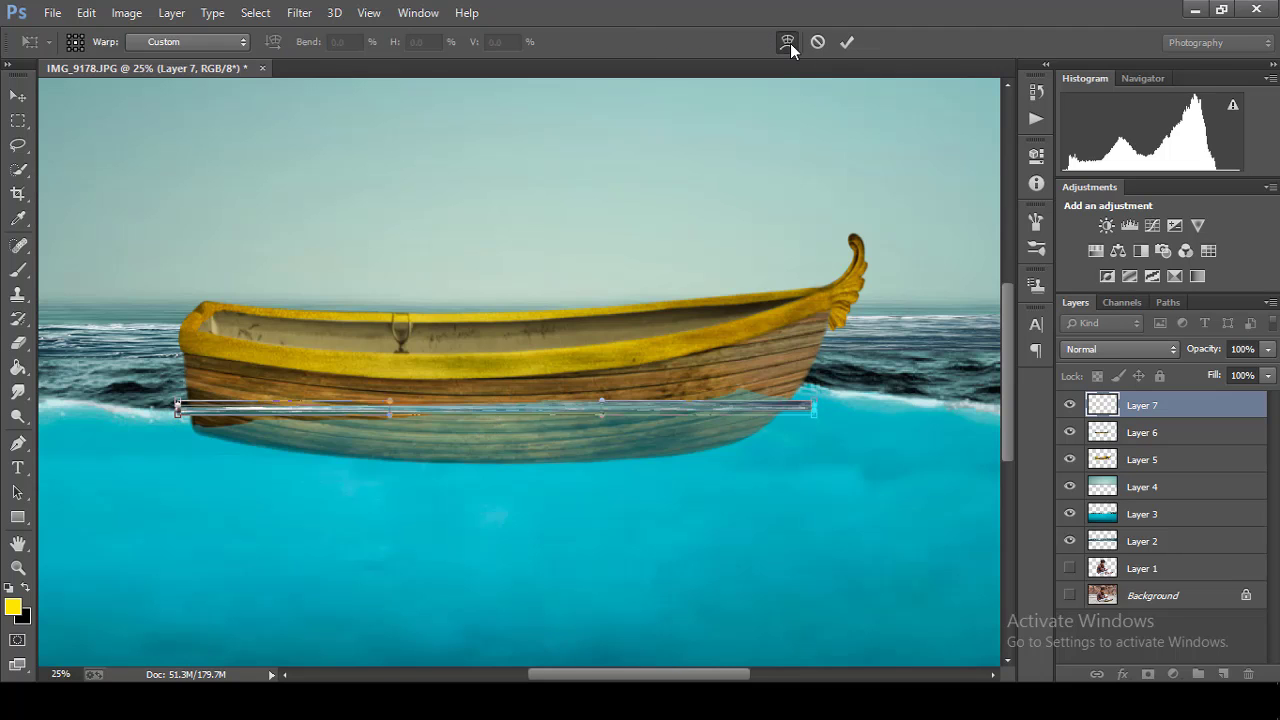
{"action": "key", "text": "ctrl+plus"}
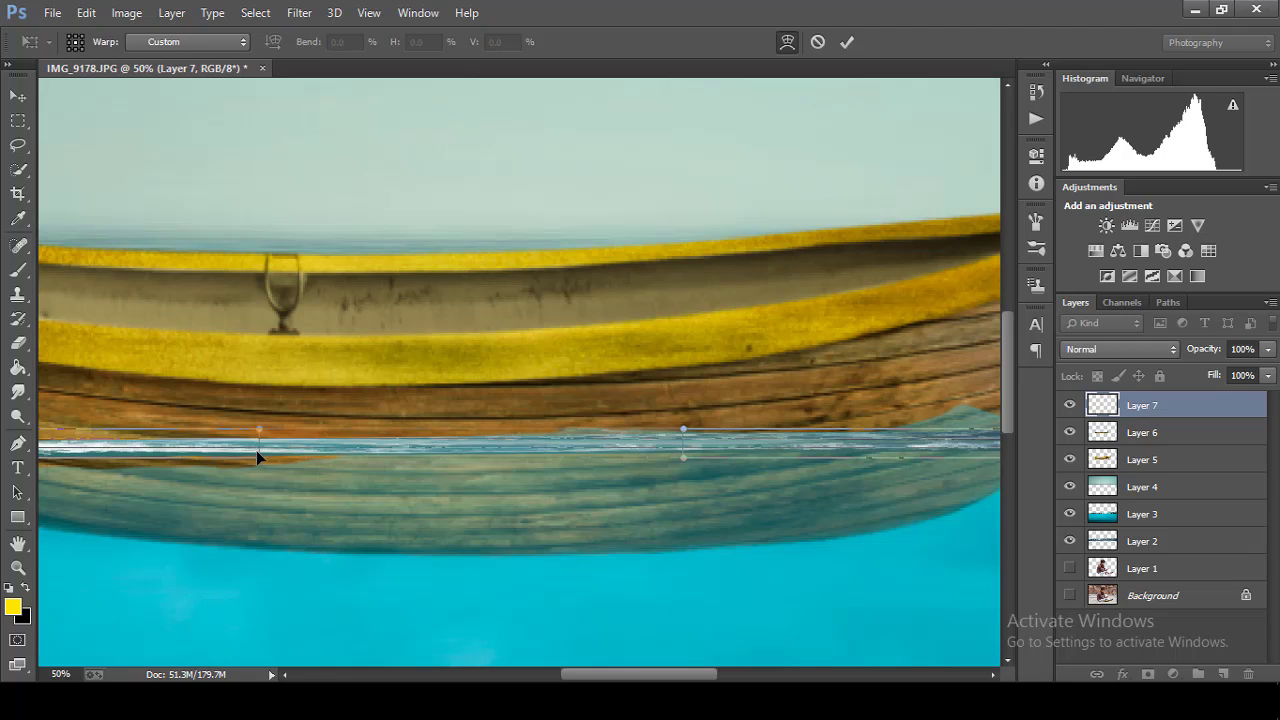
{"action": "left_click_drag", "start_coordinate": [254, 468], "coordinate": [273, 457]}
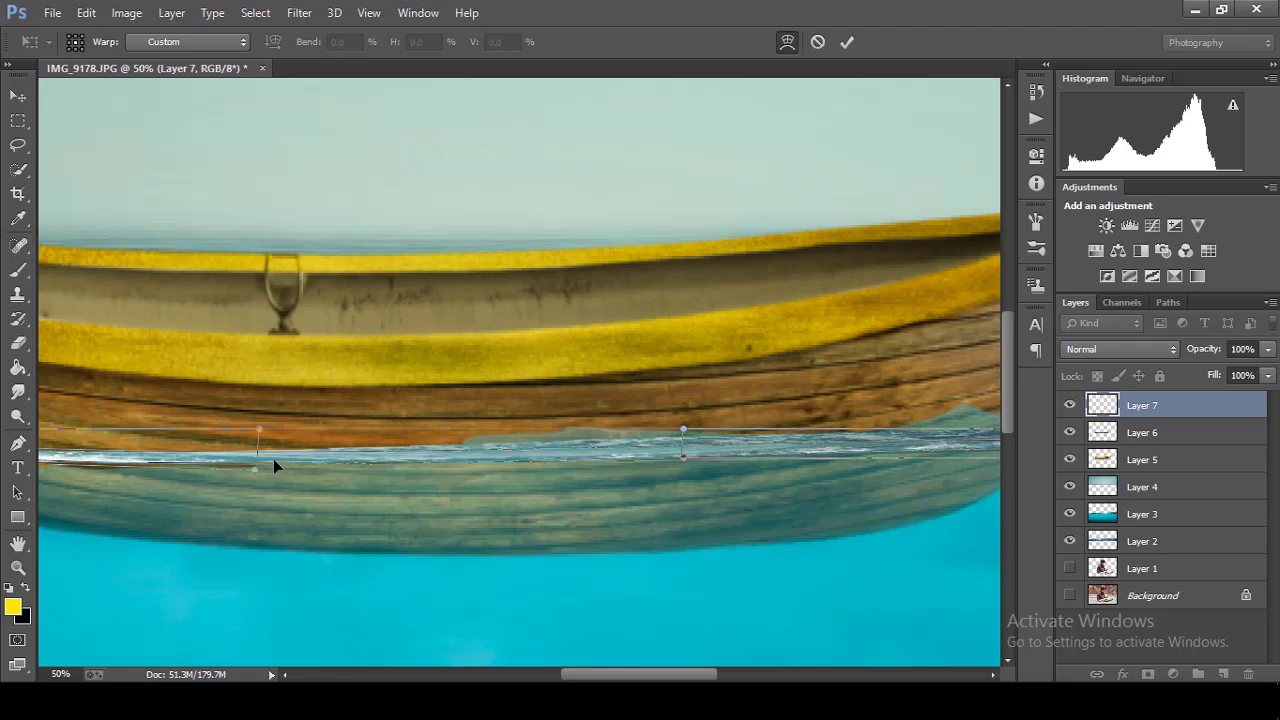
{"action": "left_click_drag", "start_coordinate": [612, 670], "coordinate": [530, 670]}
{"action": "left_click_drag", "start_coordinate": [326, 433], "coordinate": [325, 465]}
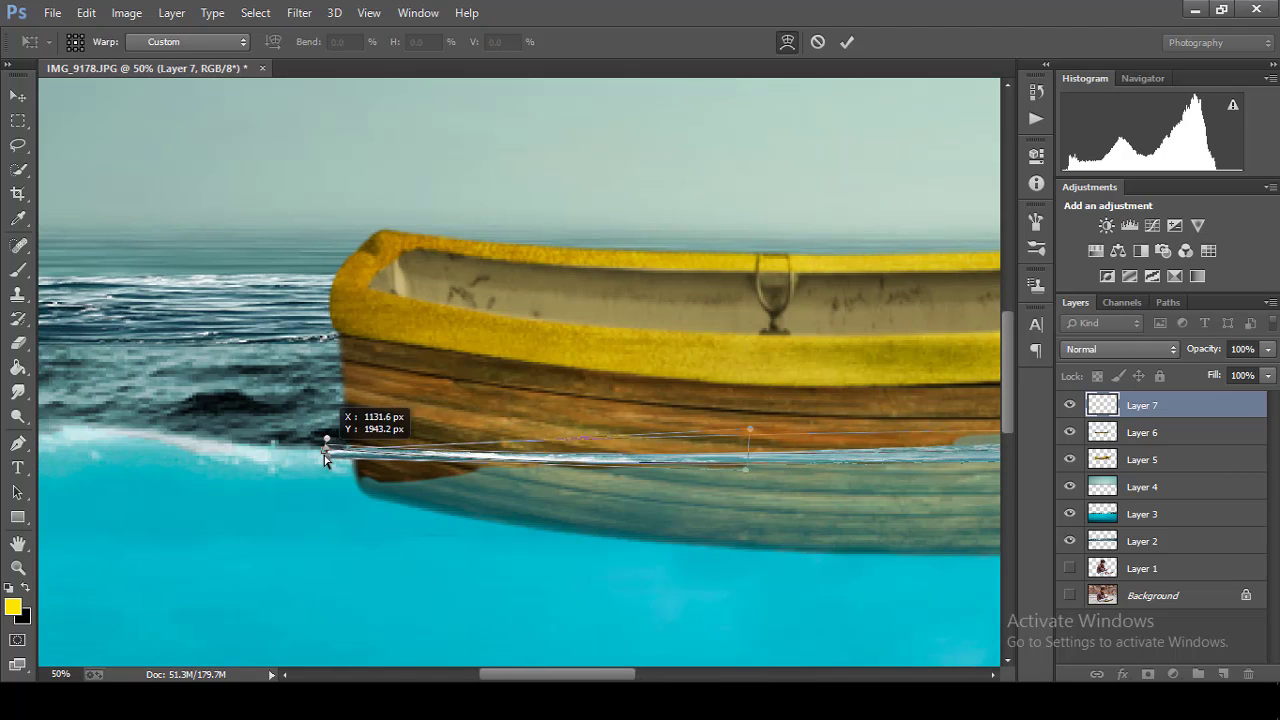
{"action": "left_click", "coordinate": [818, 44]}
Step: Bring the underwater photo into the composite, close the original unsaved, and place it over the boat
{"action": "key", "text": "ctrl+minus"}
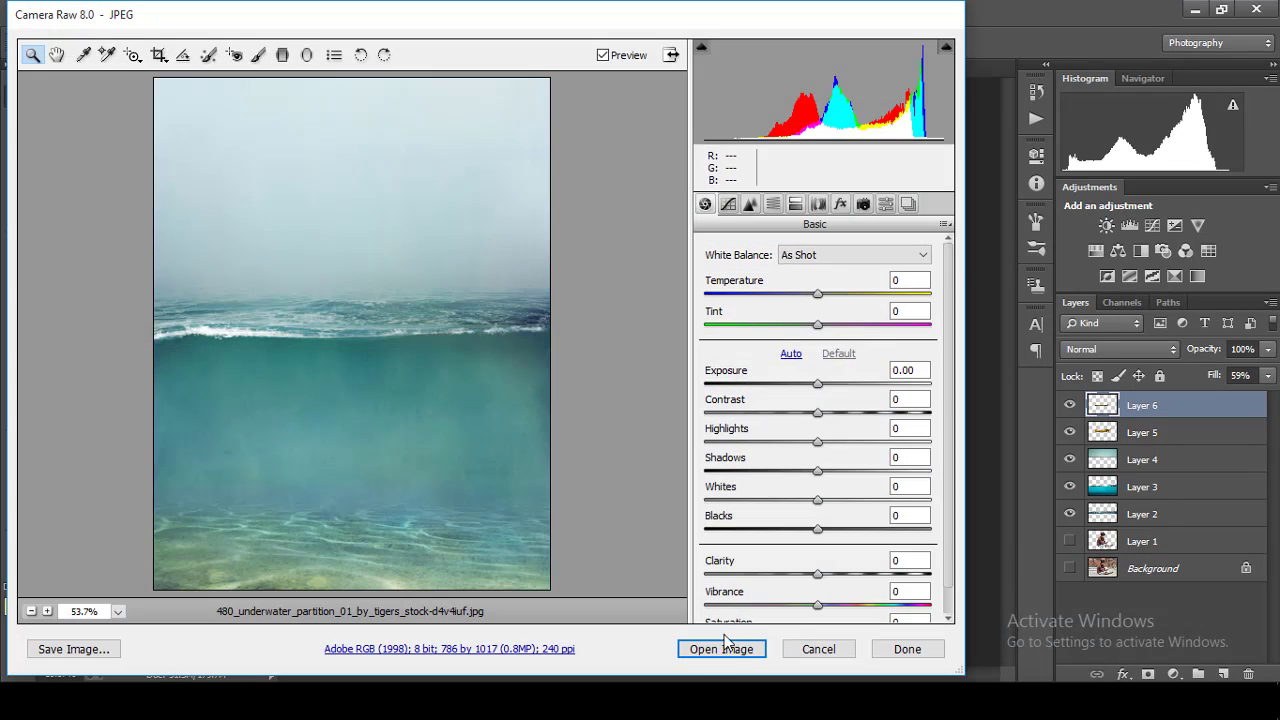
{"action": "left_click", "coordinate": [727, 649]}
{"action": "left_click_drag", "start_coordinate": [209, 260], "coordinate": [558, 288]}
{"action": "left_click", "coordinate": [423, 97]}
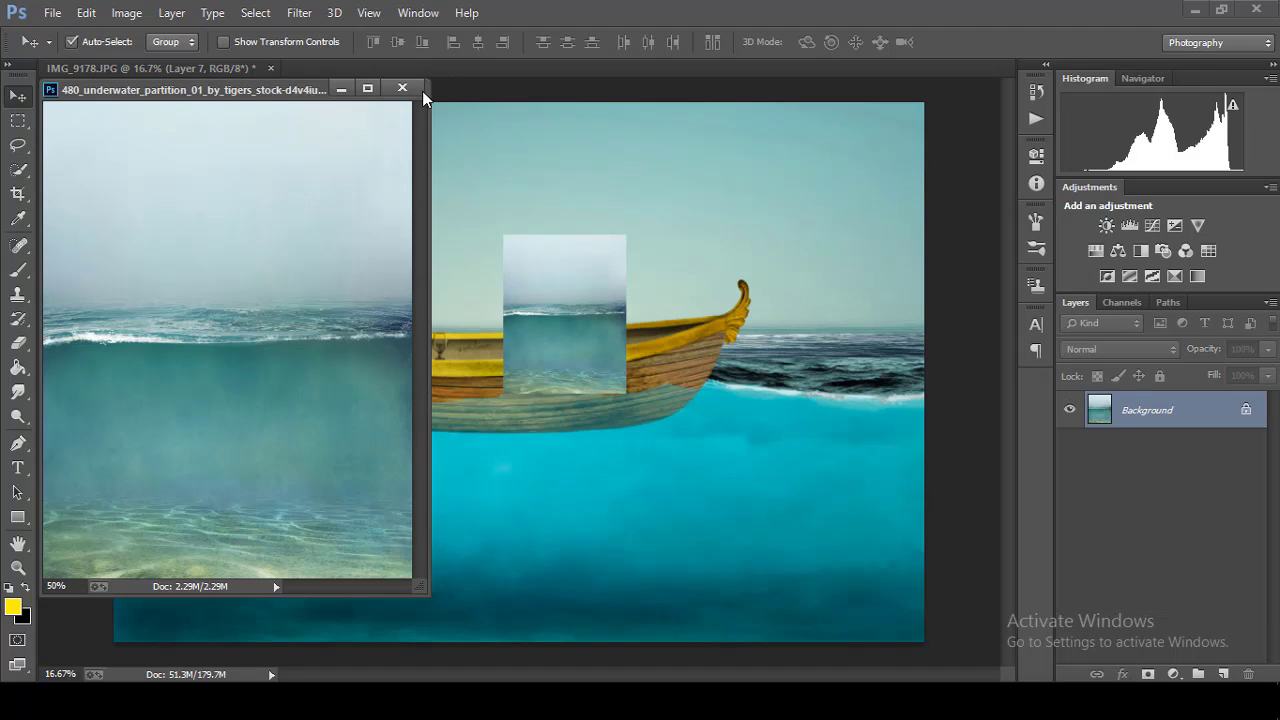
{"action": "left_click", "coordinate": [402, 88]}
{"action": "left_click", "coordinate": [655, 279]}
{"action": "left_click_drag", "start_coordinate": [569, 349], "coordinate": [346, 426]}
Step: Stretch the underwater photo wide across the boat, fade it to 67% fill, and nudge it down
{"action": "key", "text": "ctrl+t"}
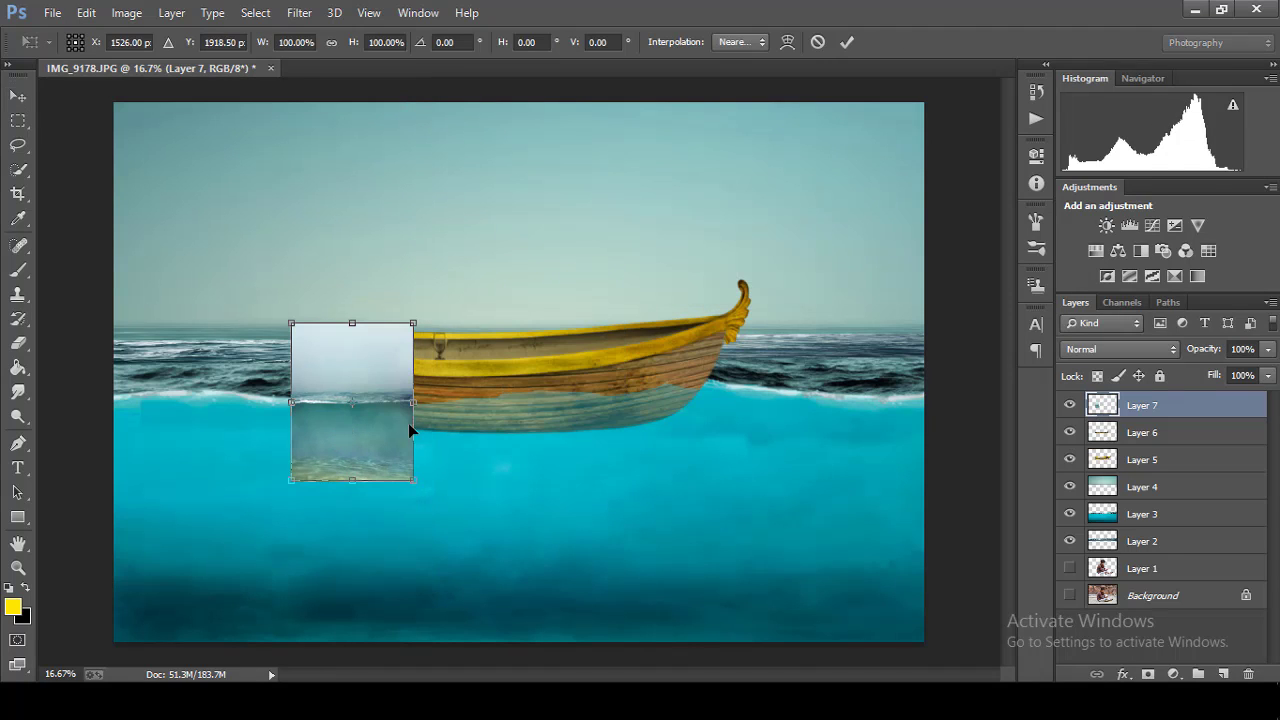
{"action": "left_click_drag", "start_coordinate": [526, 300], "coordinate": [741, 279]}
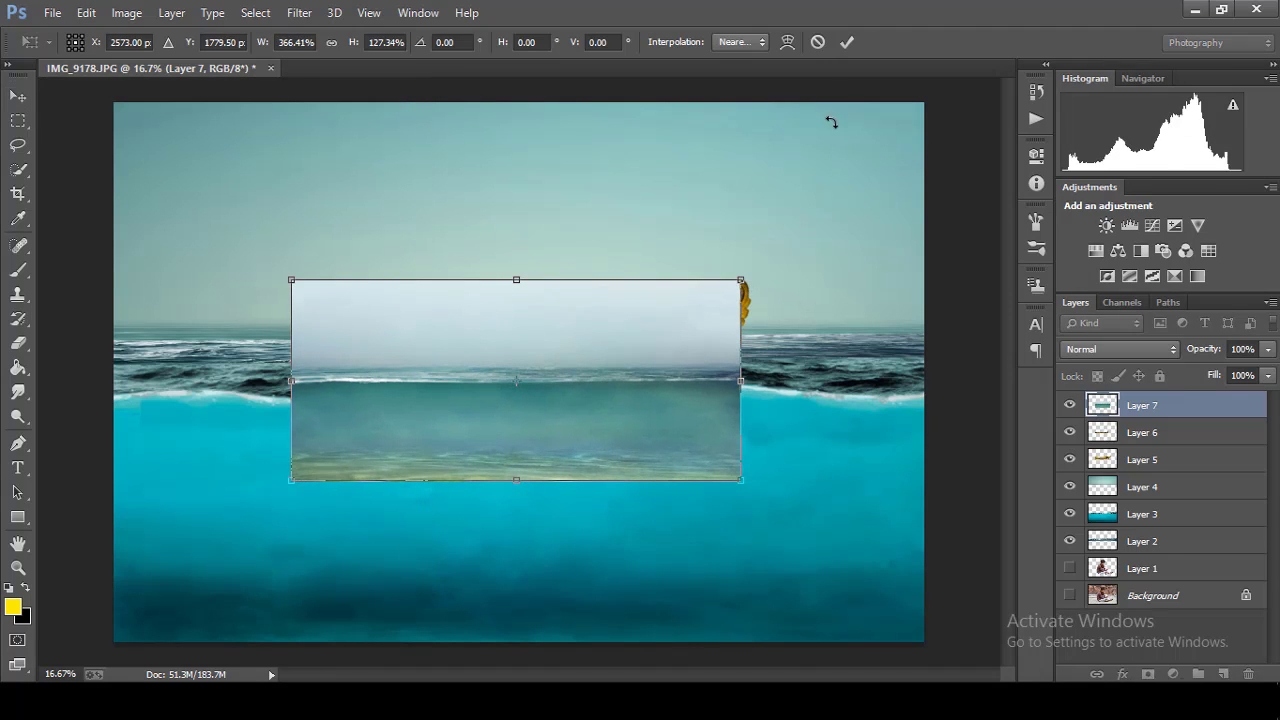
{"action": "left_click", "coordinate": [846, 42]}
{"action": "left_click_drag", "start_coordinate": [1216, 376], "coordinate": [1188, 396]}
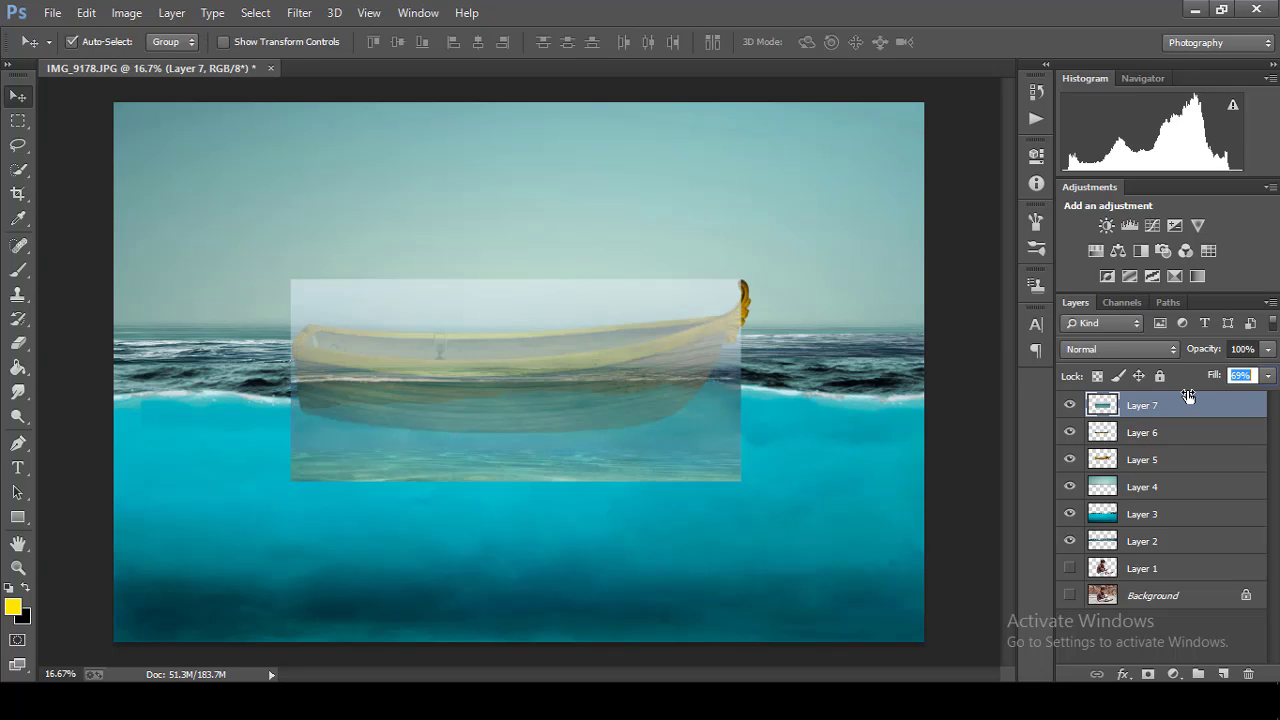
{"action": "left_click_drag", "start_coordinate": [487, 335], "coordinate": [490, 354]}
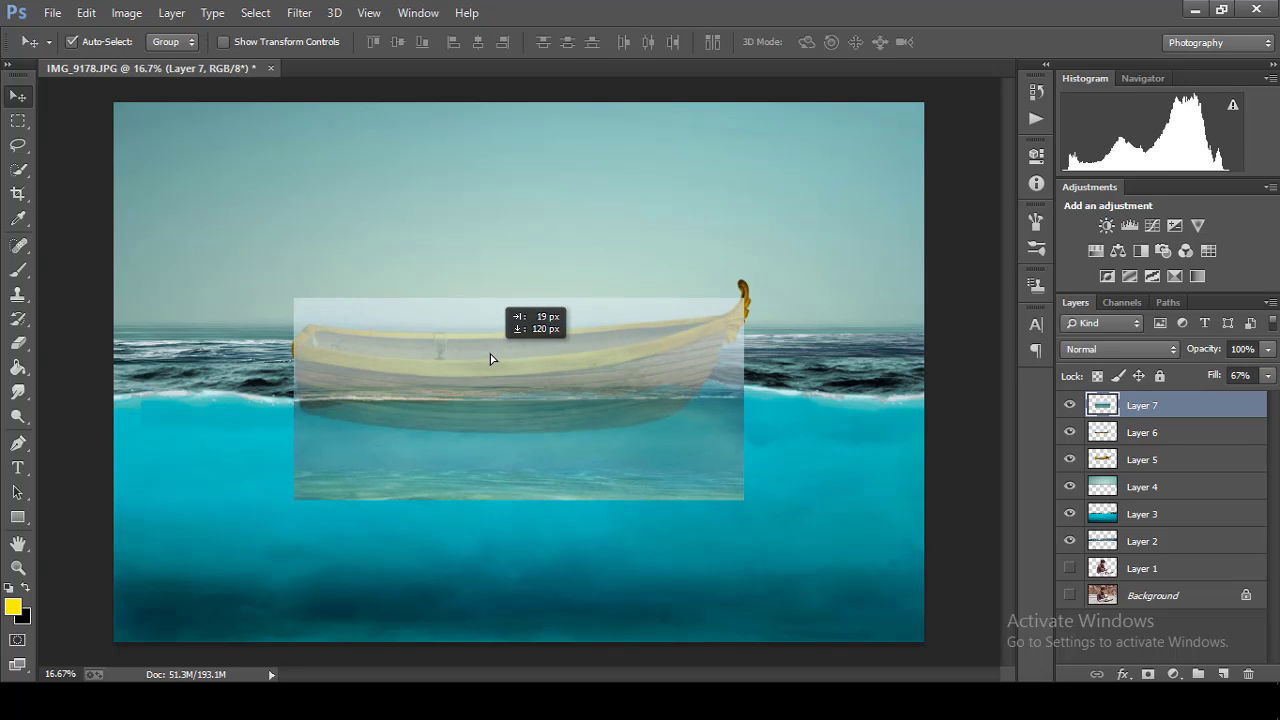
{"action": "key", "text": "ctrl+plus"}
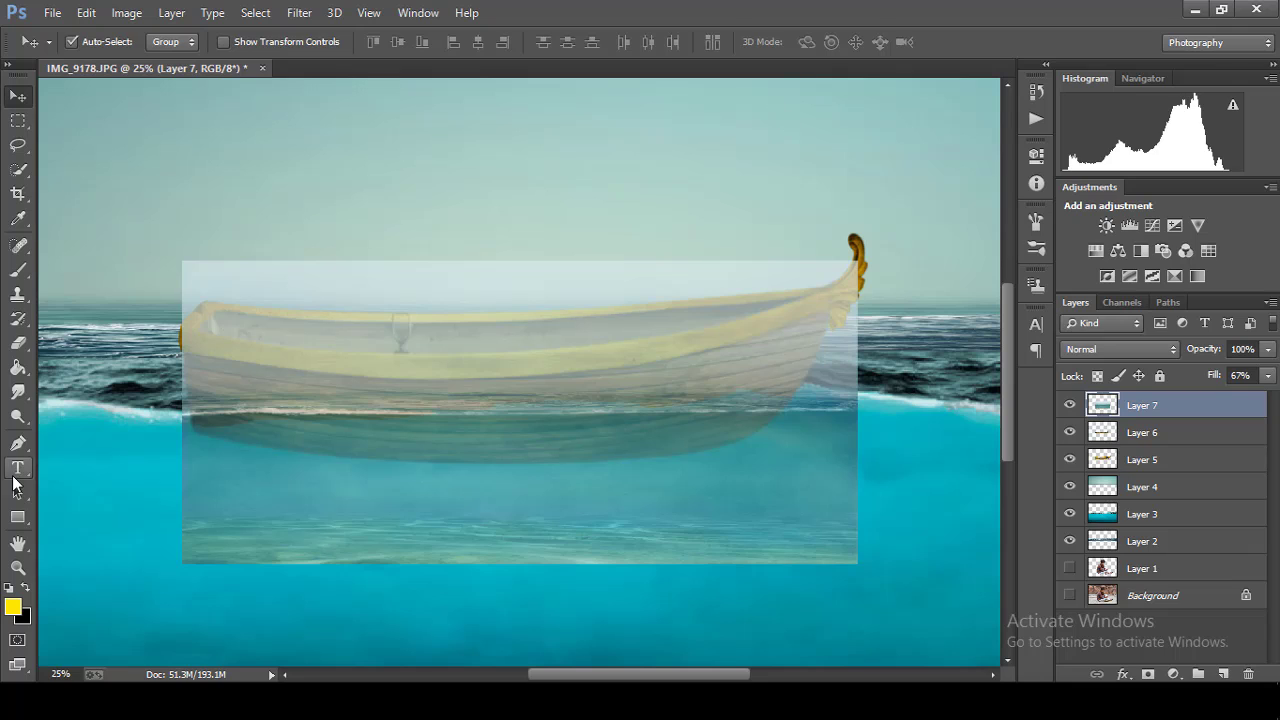
Step: Erase Layer 7 above the gunwale and around the bow with a 279 px eraser
{"action": "left_click", "coordinate": [18, 343]}
{"action": "left_click", "coordinate": [95, 42]}
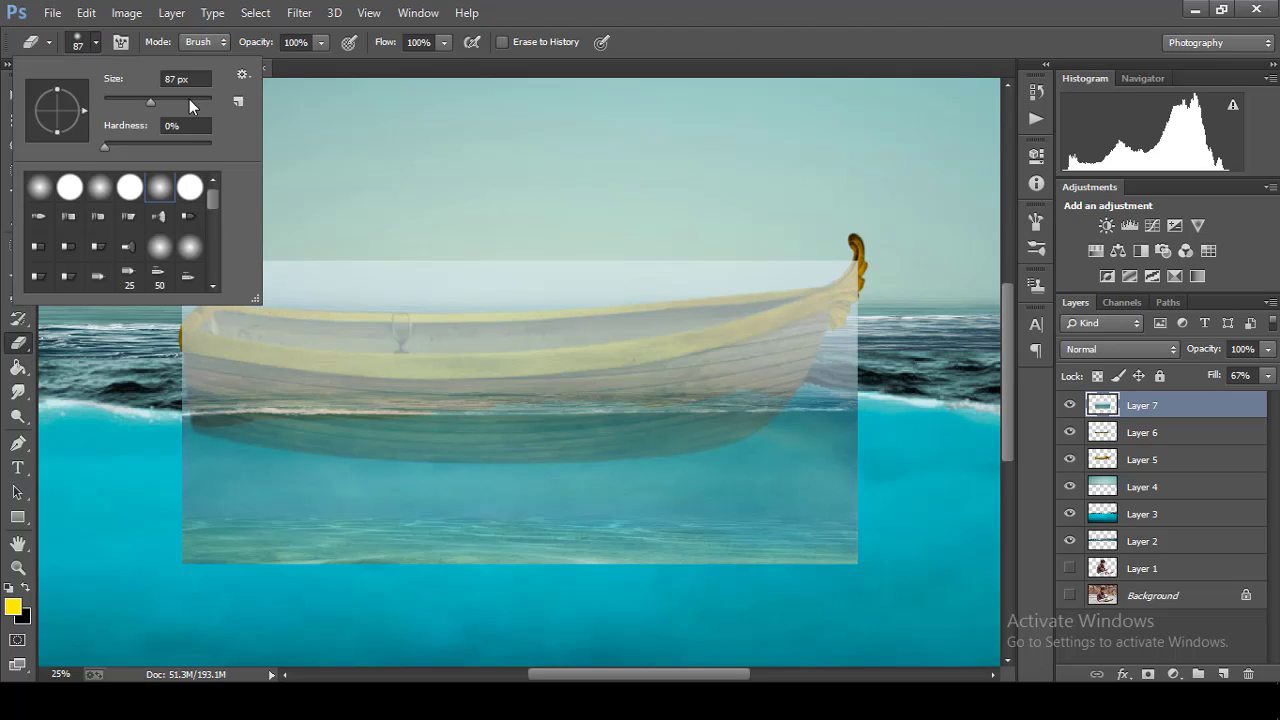
{"action": "left_click_drag", "start_coordinate": [190, 106], "coordinate": [200, 106]}
{"action": "mouse_move", "coordinate": [186, 537]}
{"action": "left_mouse_down"}
{"action": "mouse_move", "coordinate": [236, 497]}
{"action": "mouse_move", "coordinate": [612, 528]}
{"action": "mouse_move", "coordinate": [329, 489]}
{"action": "mouse_move", "coordinate": [357, 457]}
{"action": "mouse_move", "coordinate": [511, 467]}
{"action": "left_mouse_up"}
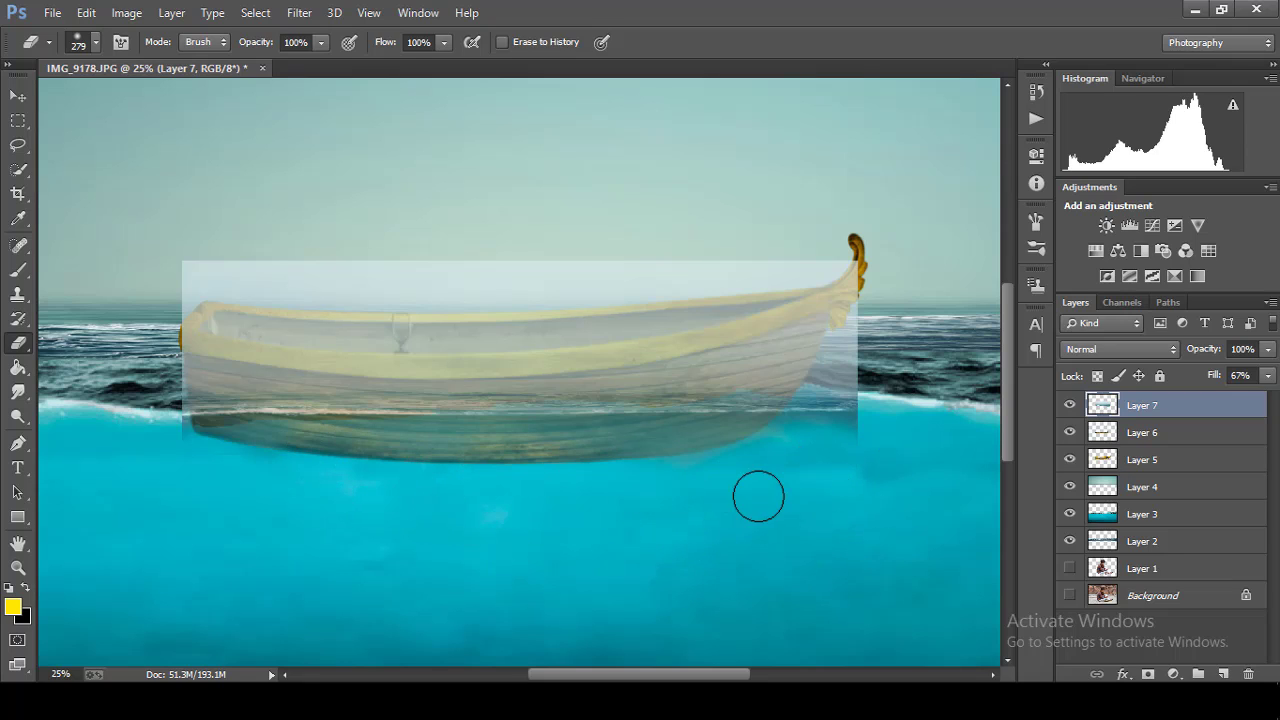
{"action": "mouse_move", "coordinate": [870, 268]}
{"action": "left_mouse_down"}
{"action": "mouse_move", "coordinate": [909, 263]}
{"action": "mouse_move", "coordinate": [237, 289]}
{"action": "mouse_move", "coordinate": [150, 342]}
{"action": "left_mouse_up"}
{"action": "key", "text": "ctrl+plus"}
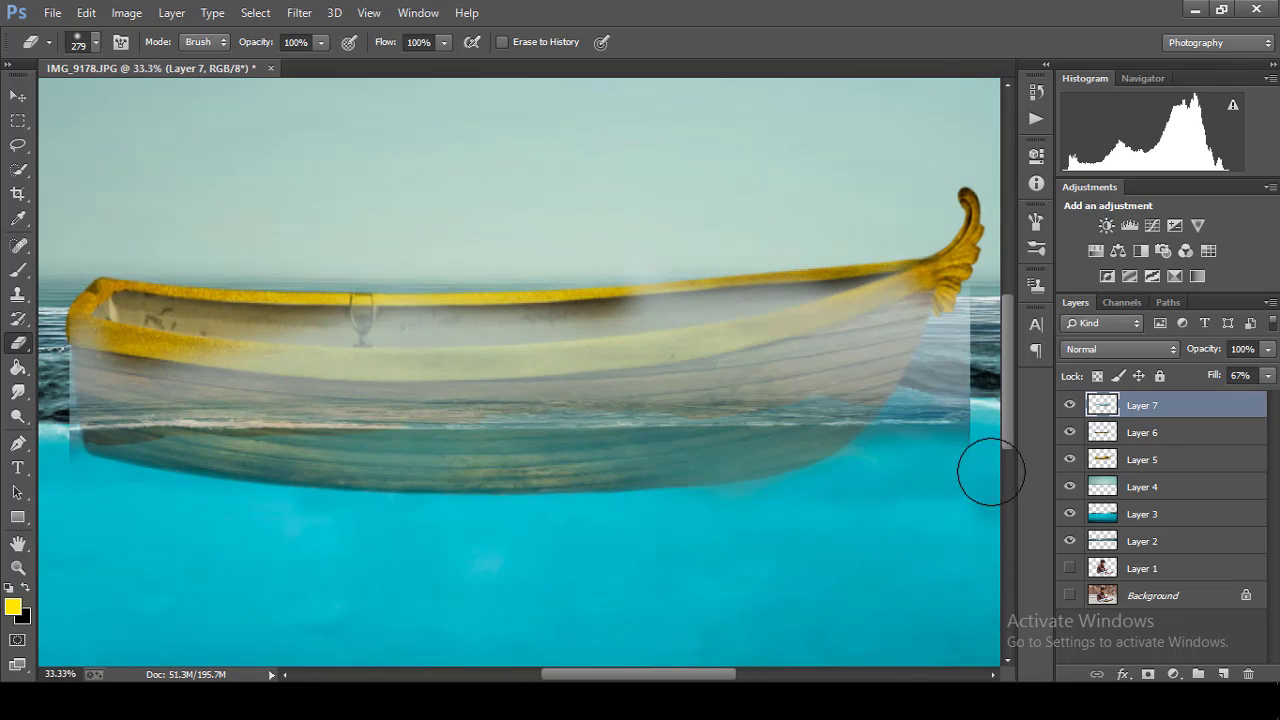
{"action": "mouse_move", "coordinate": [967, 283]}
{"action": "left_mouse_down"}
{"action": "mouse_move", "coordinate": [920, 329]}
{"action": "mouse_move", "coordinate": [617, 277]}
{"action": "mouse_move", "coordinate": [510, 285]}
{"action": "left_mouse_up"}
Step: Restore Layer 7's fill to 100% and erase the remaining haze along the hull
{"action": "key", "text": "Return"}
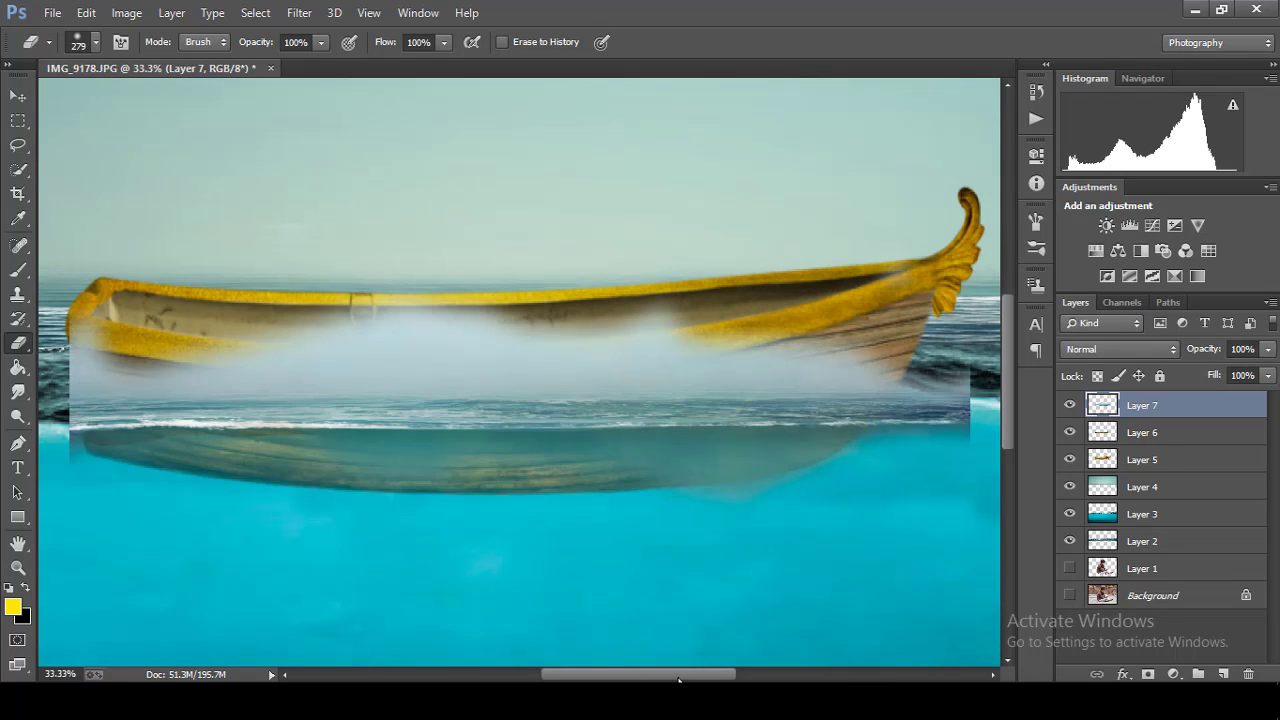
{"action": "left_click_drag", "start_coordinate": [678, 675], "coordinate": [634, 675]}
{"action": "mouse_move", "coordinate": [294, 478]}
{"action": "left_mouse_down"}
{"action": "mouse_move", "coordinate": [686, 486]}
{"action": "mouse_move", "coordinate": [810, 531]}
{"action": "left_mouse_up"}
{"action": "mouse_move", "coordinate": [504, 337]}
{"action": "left_mouse_down"}
{"action": "mouse_move", "coordinate": [563, 337]}
{"action": "mouse_move", "coordinate": [290, 360]}
{"action": "mouse_move", "coordinate": [295, 385]}
{"action": "mouse_move", "coordinate": [726, 349]}
{"action": "mouse_move", "coordinate": [543, 383]}
{"action": "mouse_move", "coordinate": [838, 332]}
{"action": "left_mouse_up"}
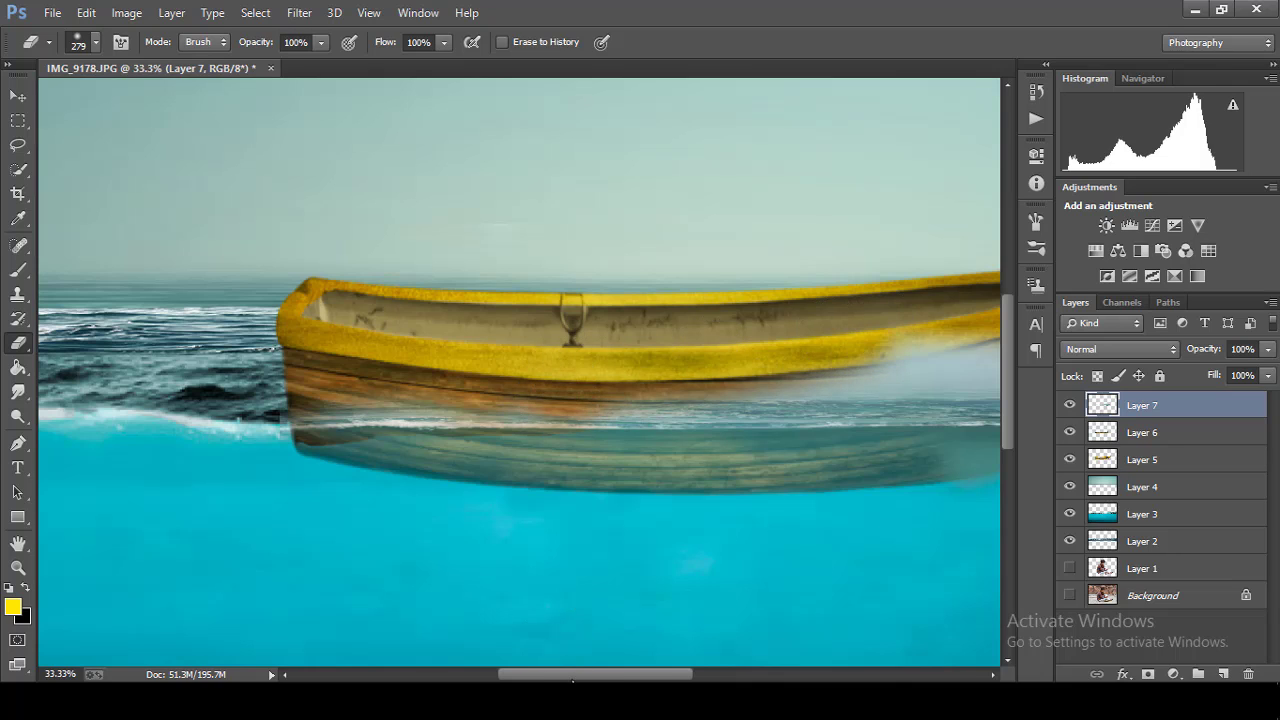
{"action": "left_click_drag", "start_coordinate": [590, 675], "coordinate": [672, 675]}
{"action": "mouse_move", "coordinate": [590, 325]}
{"action": "left_mouse_down"}
{"action": "mouse_move", "coordinate": [494, 349]}
{"action": "mouse_move", "coordinate": [791, 349]}
{"action": "mouse_move", "coordinate": [771, 400]}
{"action": "mouse_move", "coordinate": [737, 409]}
{"action": "mouse_move", "coordinate": [678, 365]}
{"action": "left_mouse_up"}
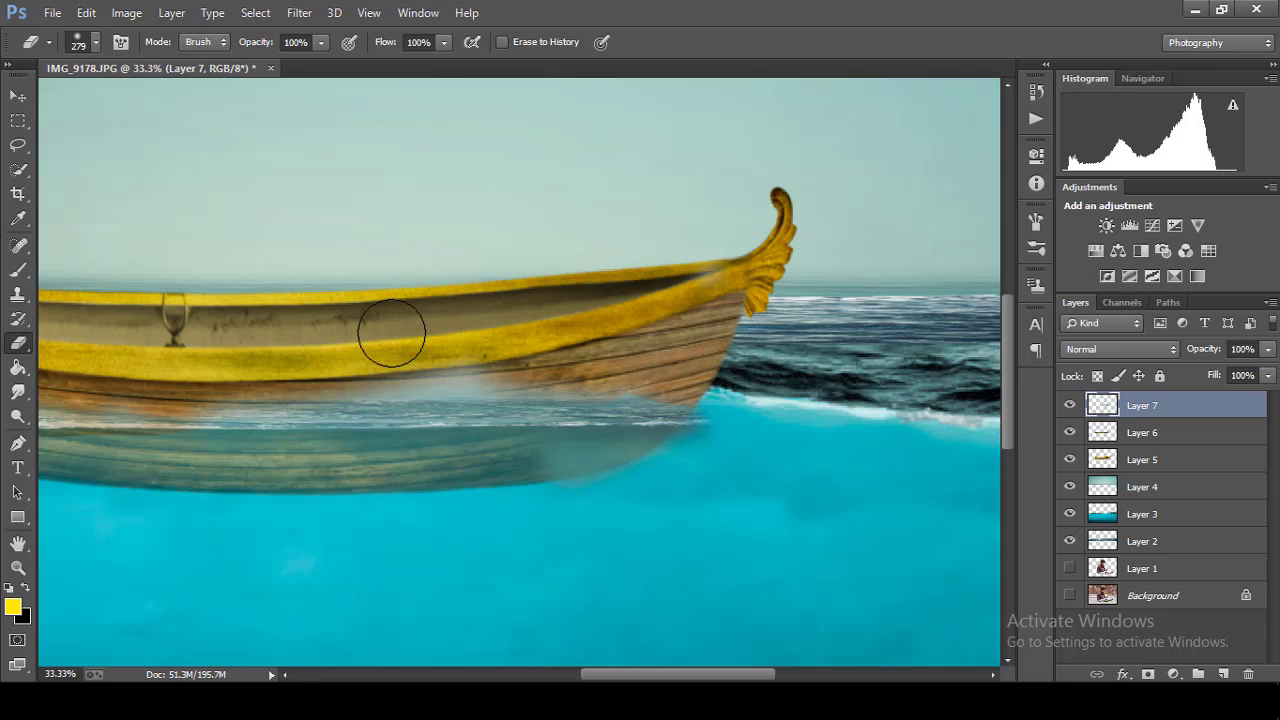
{"action": "mouse_move", "coordinate": [227, 379]}
{"action": "left_mouse_down"}
{"action": "mouse_move", "coordinate": [506, 363]}
{"action": "mouse_move", "coordinate": [389, 385]}
{"action": "mouse_move", "coordinate": [571, 386]}
{"action": "mouse_move", "coordinate": [686, 366]}
{"action": "left_mouse_up"}
{"action": "key", "text": "ctrl+minus"}
{"action": "key", "text": "ctrl+minus"}
{"action": "key", "text": "ctrl+minus"}
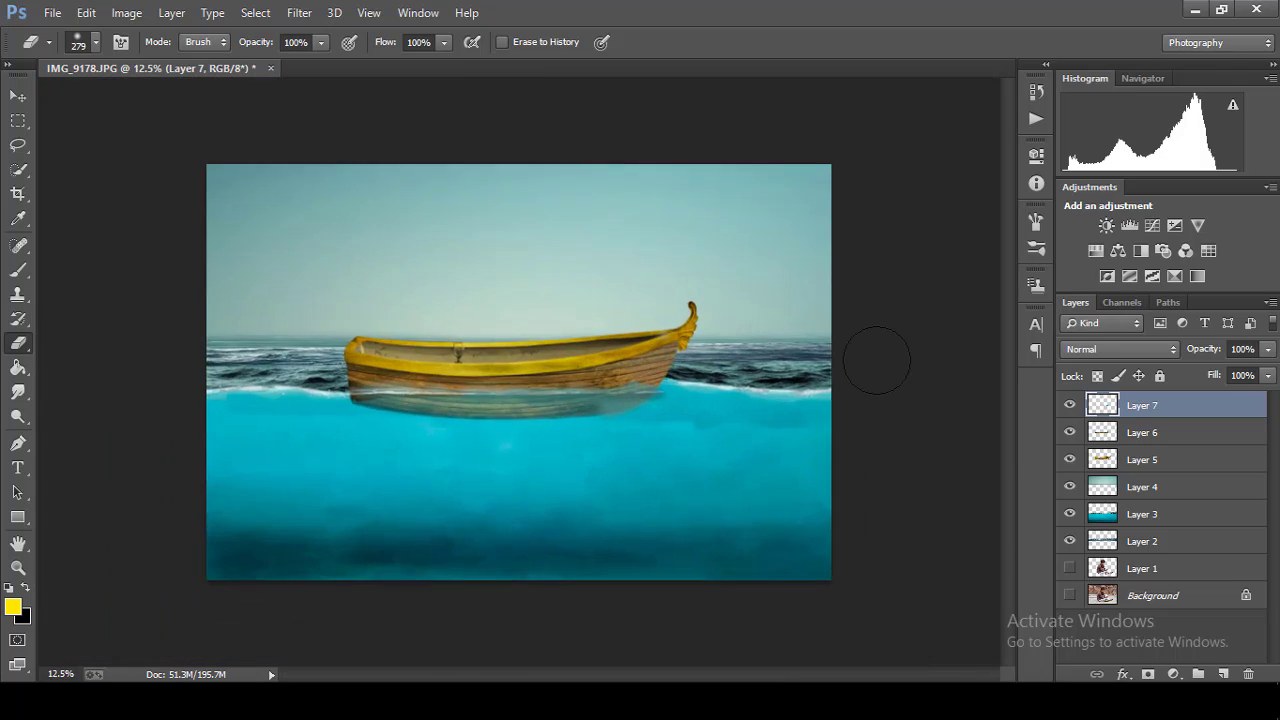
{"action": "key", "text": "ctrl+plus"}
{"action": "key", "text": "ctrl+plus"}
{"action": "key", "text": "ctrl+plus"}
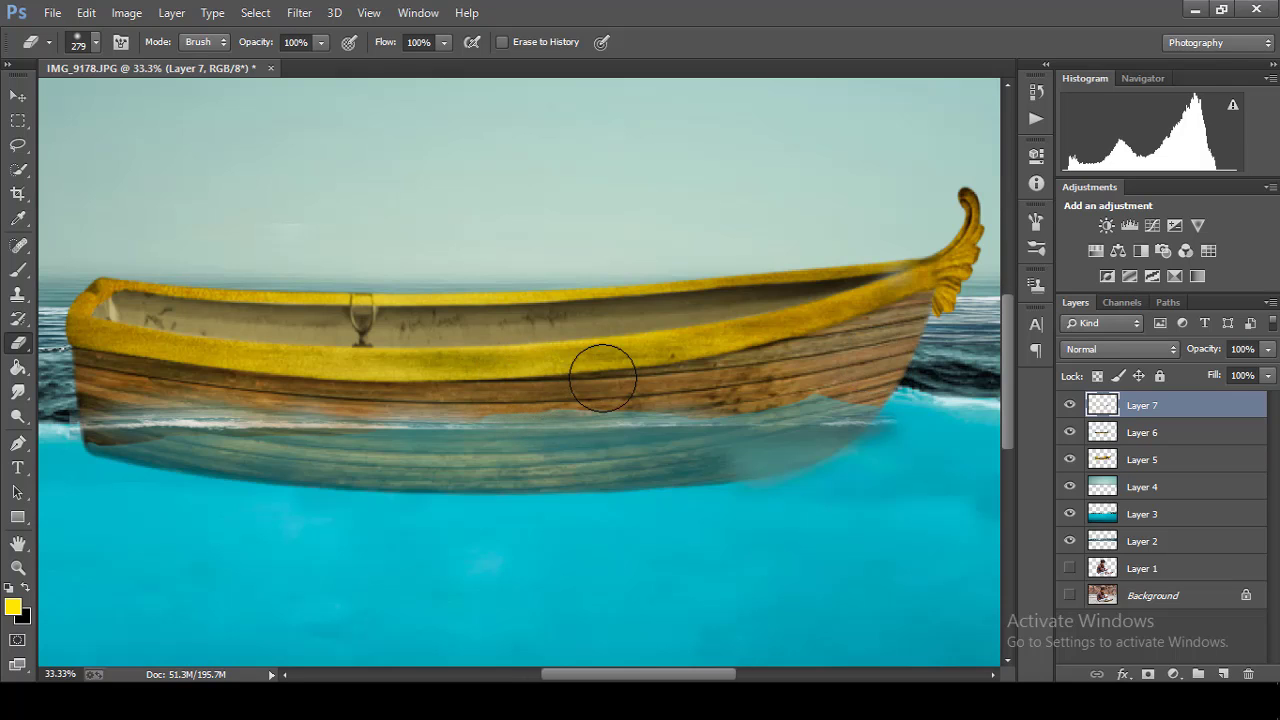
{"action": "left_click_drag", "start_coordinate": [663, 677], "coordinate": [595, 677]}
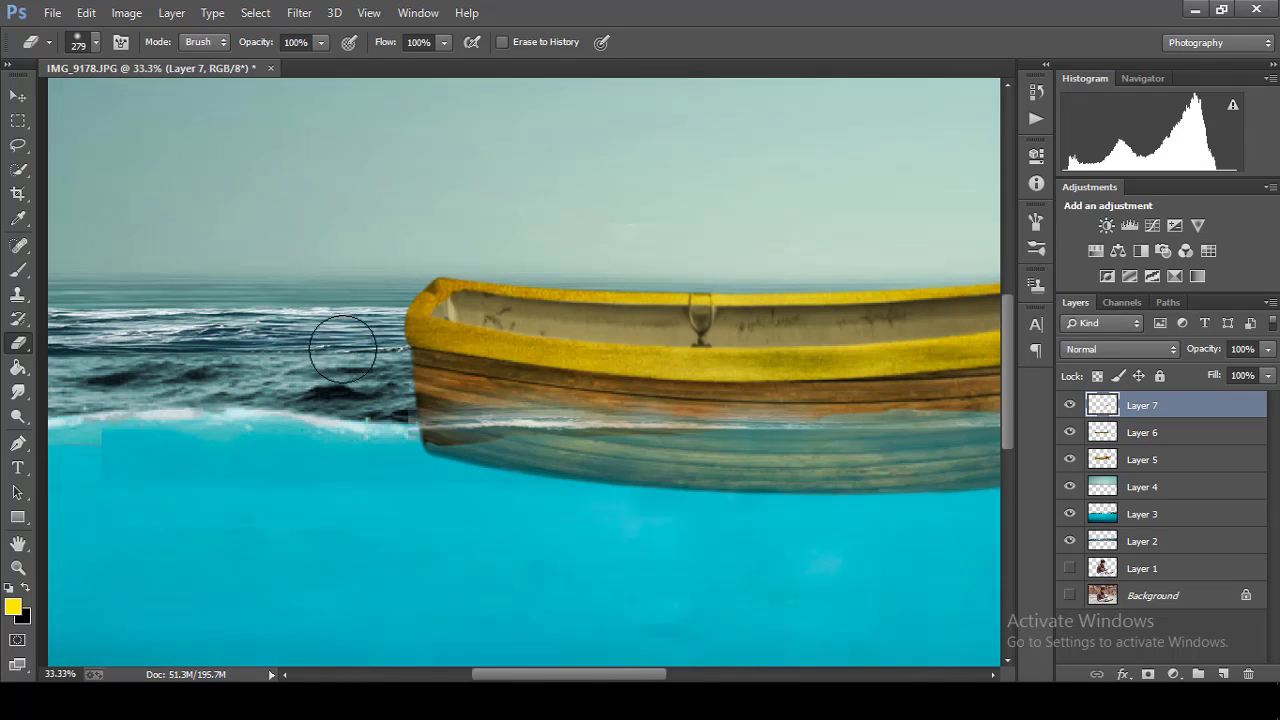
Step: Warp the underwater reflection layer so its left and right edges meet the hull
{"action": "key", "text": "ctrl+minus"}
{"action": "key", "text": "ctrl+minus"}
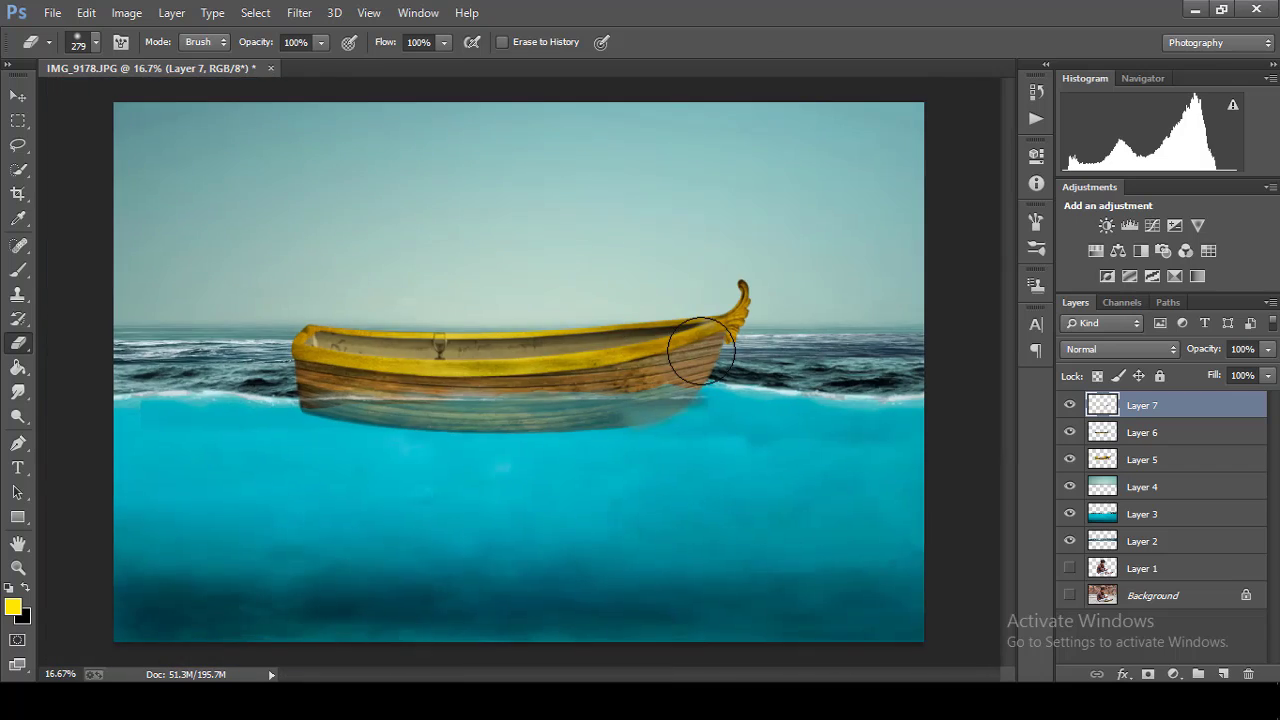
{"action": "key", "text": "ctrl+minus"}
{"action": "key", "text": "ctrl+minus"}
{"action": "key", "text": "ctrl+plus"}
{"action": "key", "text": "ctrl+plus"}
{"action": "key", "text": "ctrl+t"}
{"action": "left_click", "coordinate": [788, 42]}
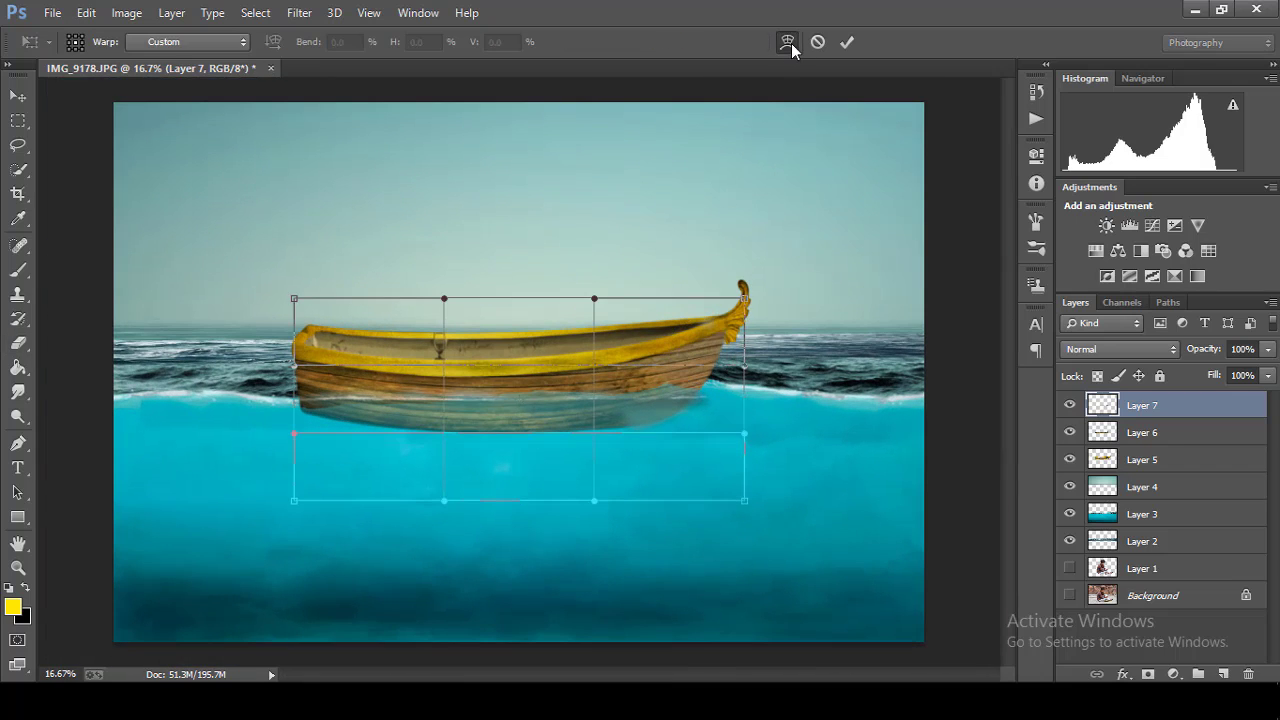
{"action": "left_click_drag", "start_coordinate": [747, 434], "coordinate": [751, 412]}
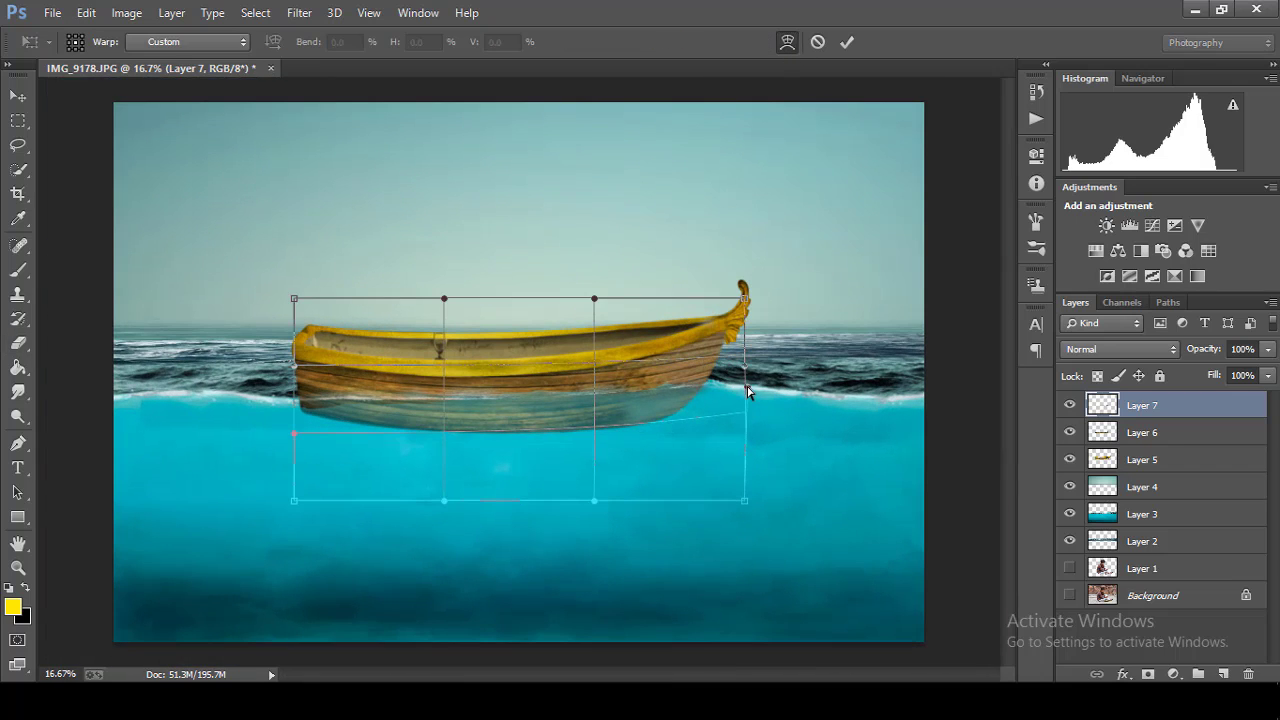
{"action": "left_click_drag", "start_coordinate": [293, 438], "coordinate": [291, 431]}
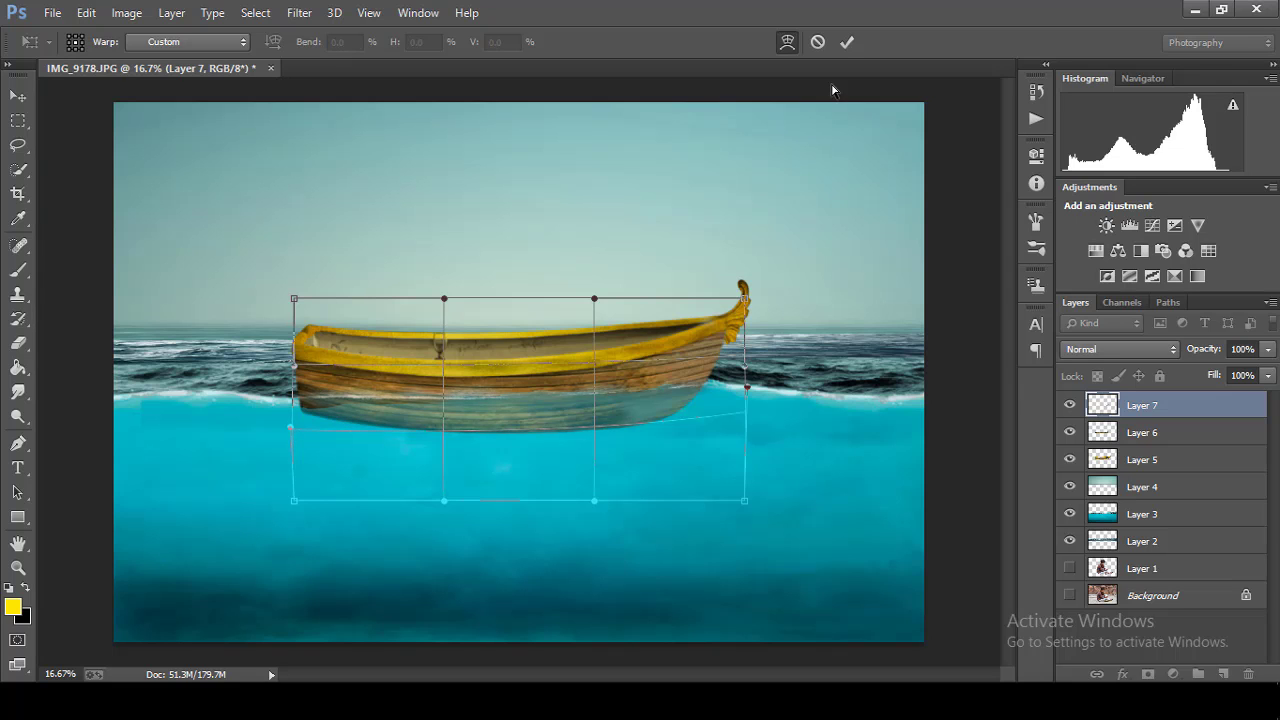
{"action": "left_click", "coordinate": [846, 41]}
Step: Review the whole composite at several zoom levels, finishing with the Move tool active
{"action": "key", "text": "e"}
{"action": "key", "text": "ctrl+minus"}
{"action": "key", "text": "ctrl+minus"}
{"action": "key", "text": "ctrl+minus"}
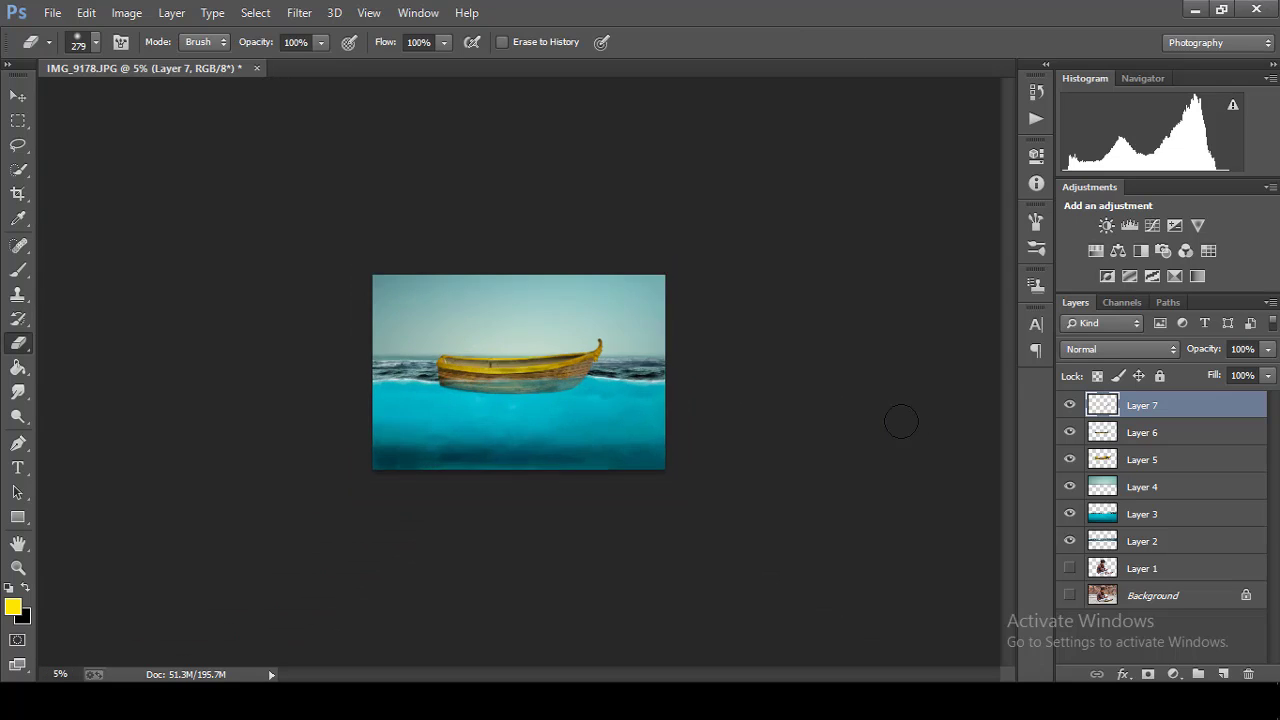
{"action": "key", "text": "ctrl+plus"}
{"action": "key", "text": "ctrl+plus"}
{"action": "key", "text": "ctrl+plus"}
{"action": "key", "text": "ctrl+plus"}
{"action": "key", "text": "ctrl+plus"}
{"action": "key", "text": "ctrl+minus"}
{"action": "key", "text": "ctrl+minus"}
{"action": "key", "text": "ctrl+minus"}
{"action": "key", "text": "ctrl+minus"}
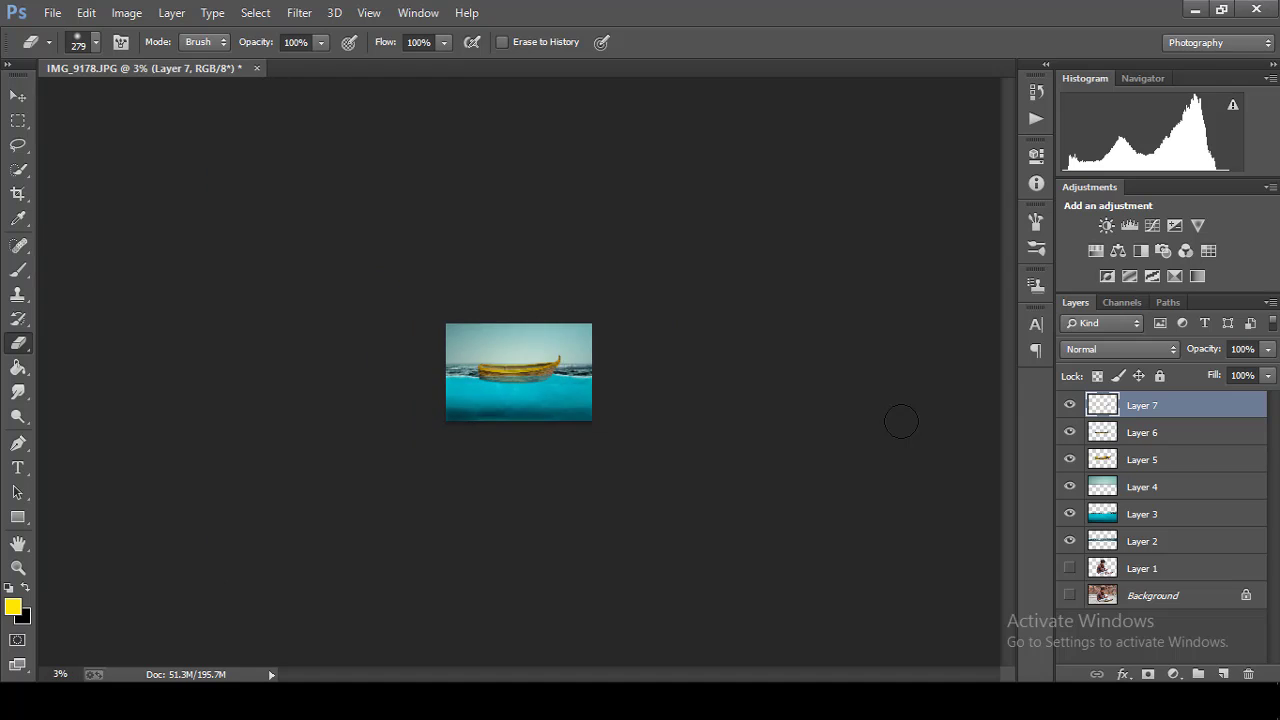
{"action": "key", "text": "ctrl+plus"}
{"action": "key", "text": "ctrl+plus"}
{"action": "key", "text": "ctrl+plus"}
{"action": "key", "text": "ctrl+plus"}
{"action": "key", "text": "ctrl+plus"}
{"action": "key", "text": "ctrl+plus"}
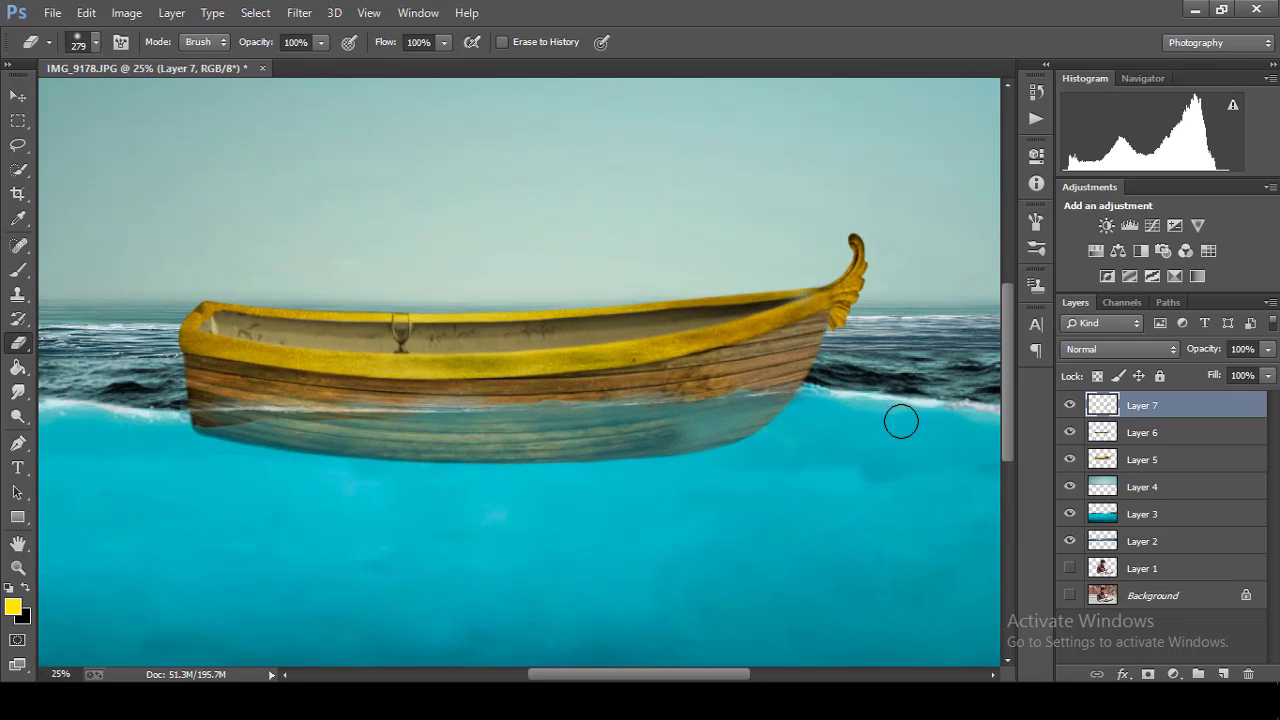
{"action": "key", "text": "ctrl+plus"}
{"action": "key", "text": "ctrl+minus"}
{"action": "key", "text": "ctrl+minus"}
{"action": "key", "text": "ctrl+minus"}
{"action": "key", "text": "ctrl+minus"}
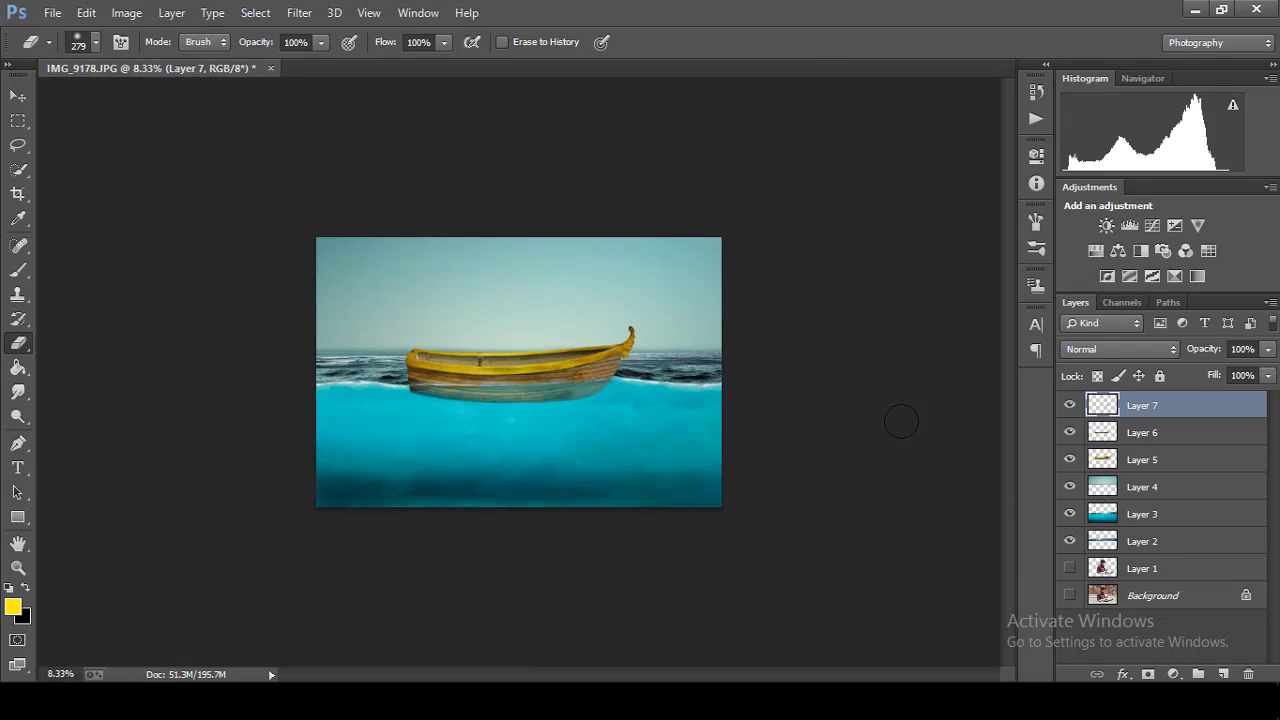
{"action": "key", "text": "ctrl+minus"}
{"action": "key", "text": "ctrl+minus"}
{"action": "key", "text": "ctrl+plus"}
{"action": "key", "text": "ctrl+plus"}
{"action": "key", "text": "ctrl+plus"}
{"action": "key", "text": "ctrl+plus"}
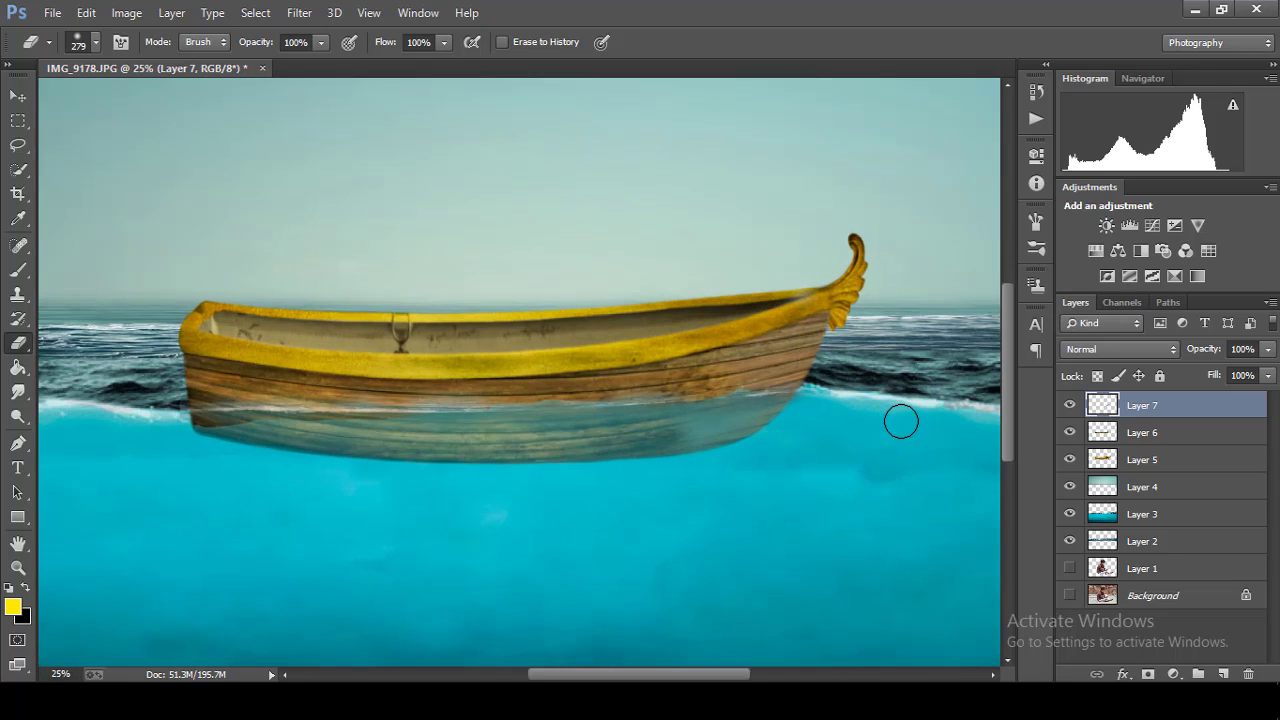
{"action": "key", "text": "ctrl+minus"}
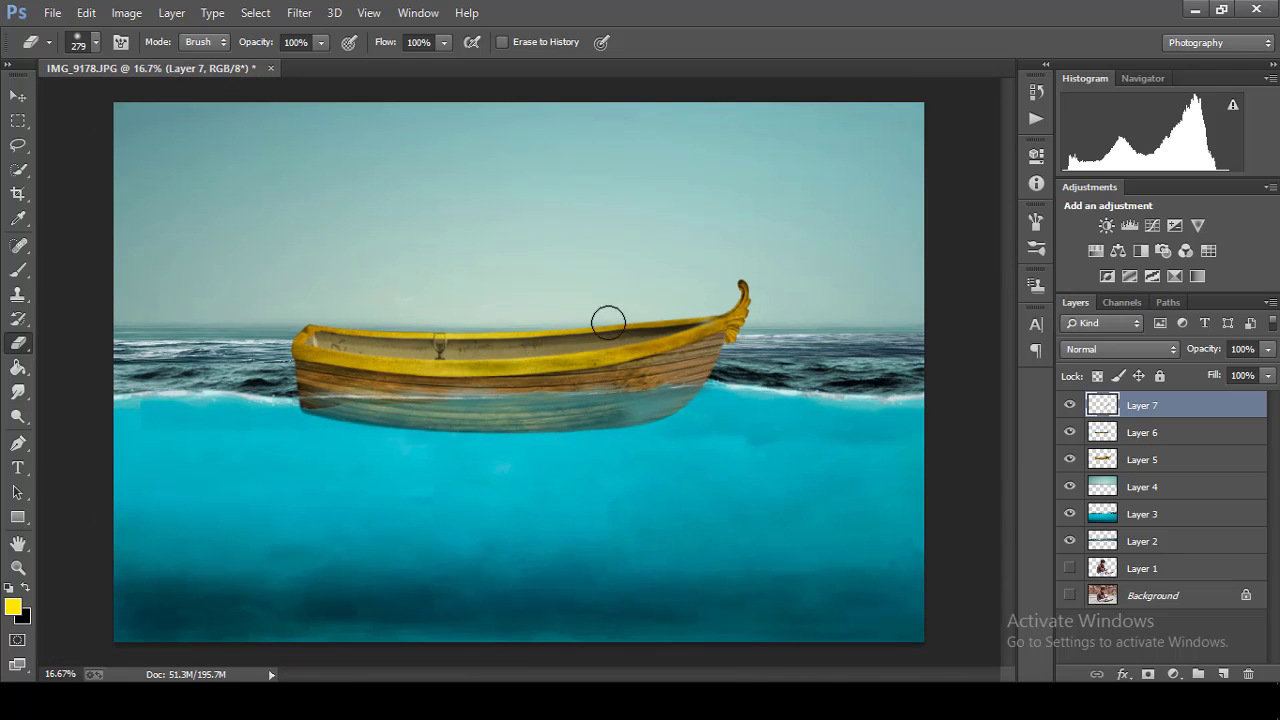
{"action": "key", "text": "ctrl+minus"}
{"action": "key", "text": "ctrl+plus"}
{"action": "key", "text": "v"}
{"action": "key", "text": "ctrl+minus"}
{"action": "key", "text": "ctrl+minus"}
{"action": "key", "text": "ctrl+plus"}
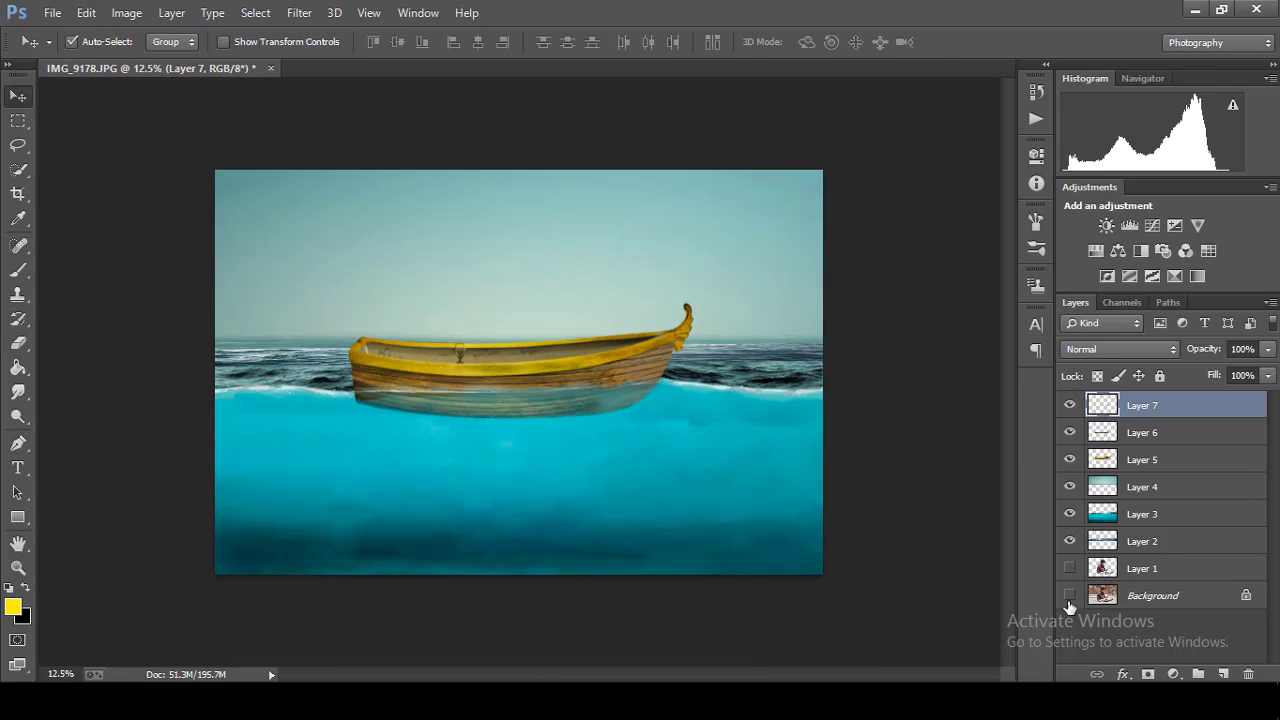
Step: Move the man's layer up the stack, position him onto the boat, then place it beneath the boat layer
{"action": "left_click_drag", "start_coordinate": [1133, 573], "coordinate": [1155, 396]}
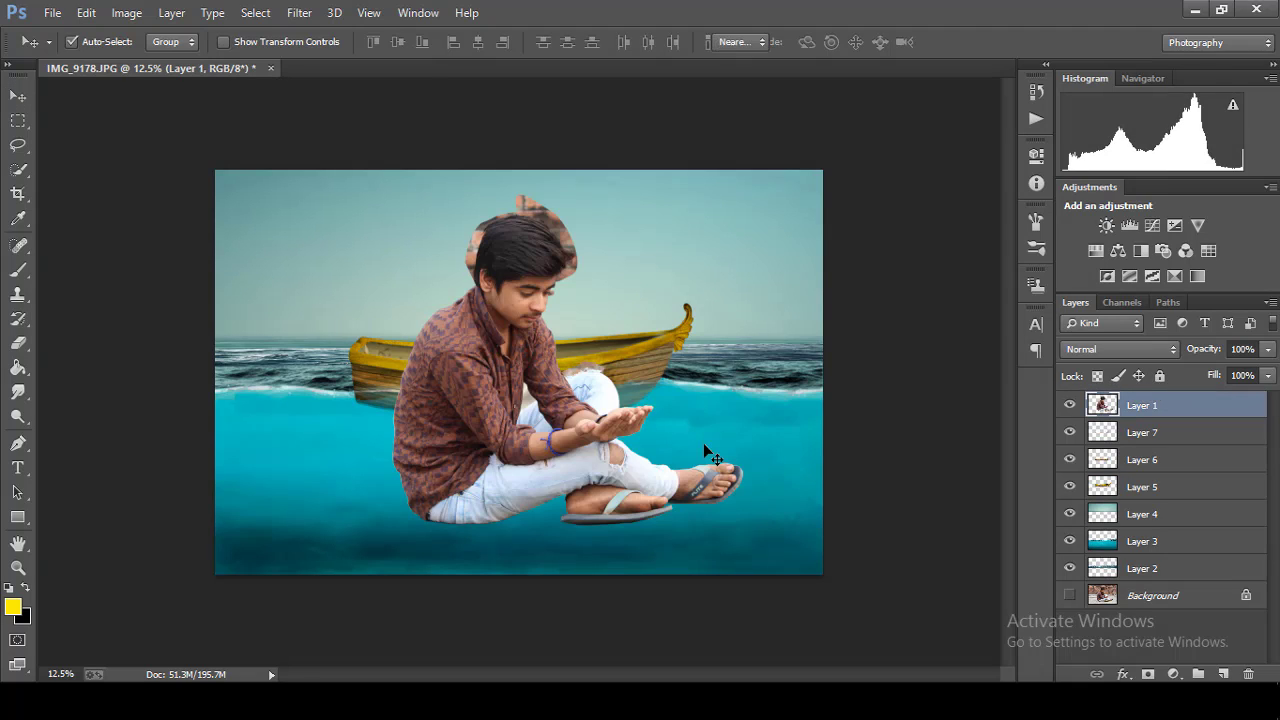
{"action": "key", "text": "ctrl+t"}
{"action": "left_click", "coordinate": [847, 46]}
{"action": "left_click_drag", "start_coordinate": [885, 515], "coordinate": [925, 380]}
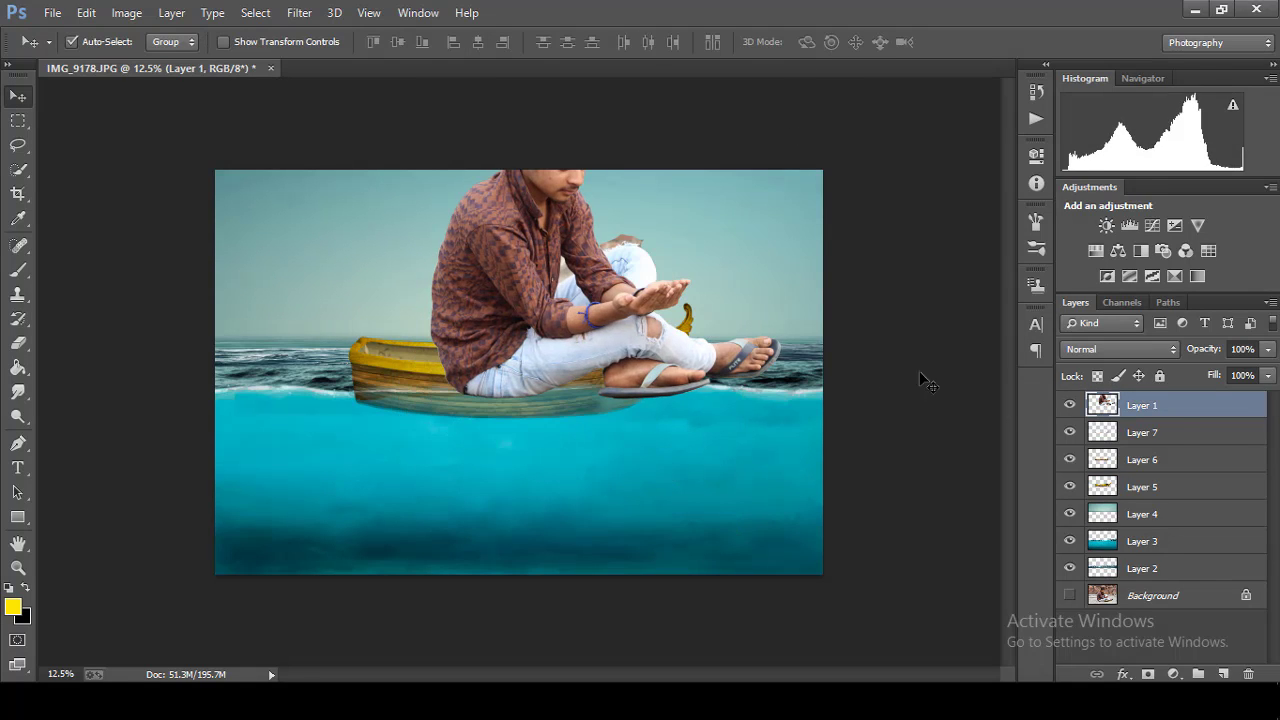
{"action": "left_click_drag", "start_coordinate": [1173, 413], "coordinate": [1160, 490]}
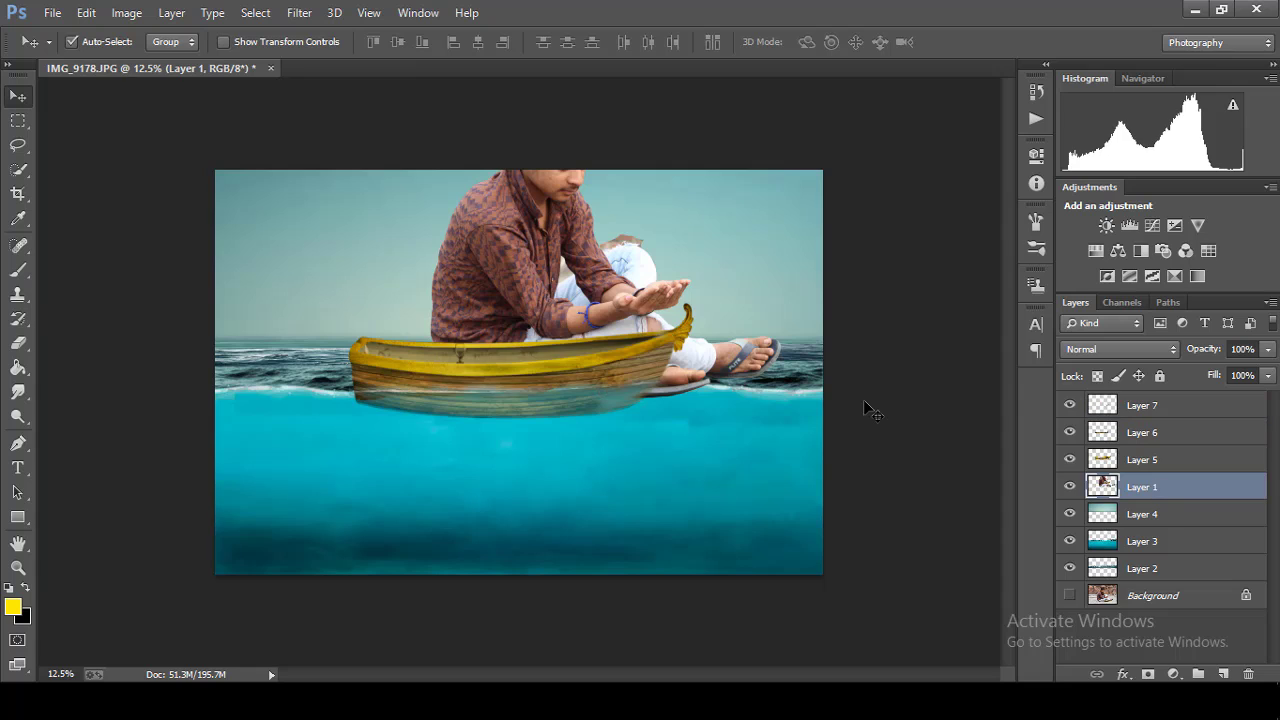
{"action": "key", "text": "ctrl+minus"}
Step: Shrink the man to about two-thirds size and lower him into the boat
{"action": "key", "text": "ctrl+t"}
{"action": "key", "text": "ctrl+minus"}
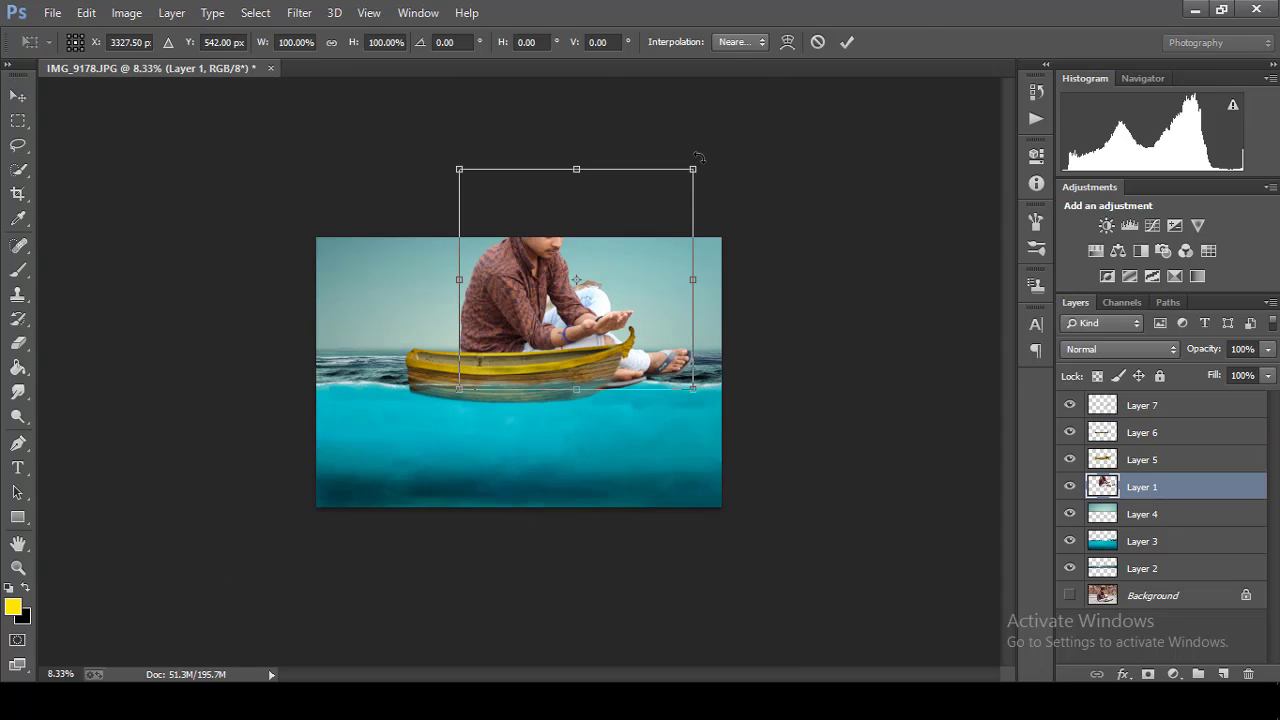
{"action": "left_click_drag", "start_coordinate": [694, 169], "coordinate": [618, 237]}
{"action": "left_click_drag", "start_coordinate": [569, 320], "coordinate": [560, 343]}
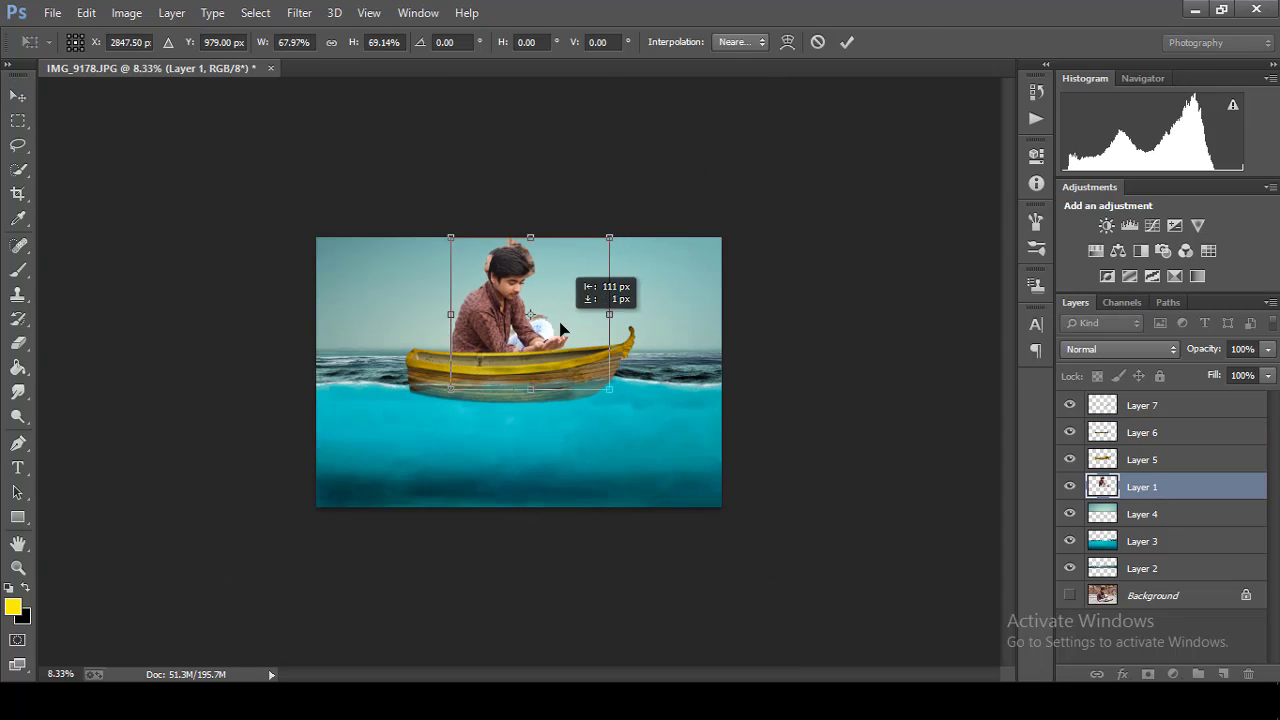
{"action": "left_click", "coordinate": [846, 42]}
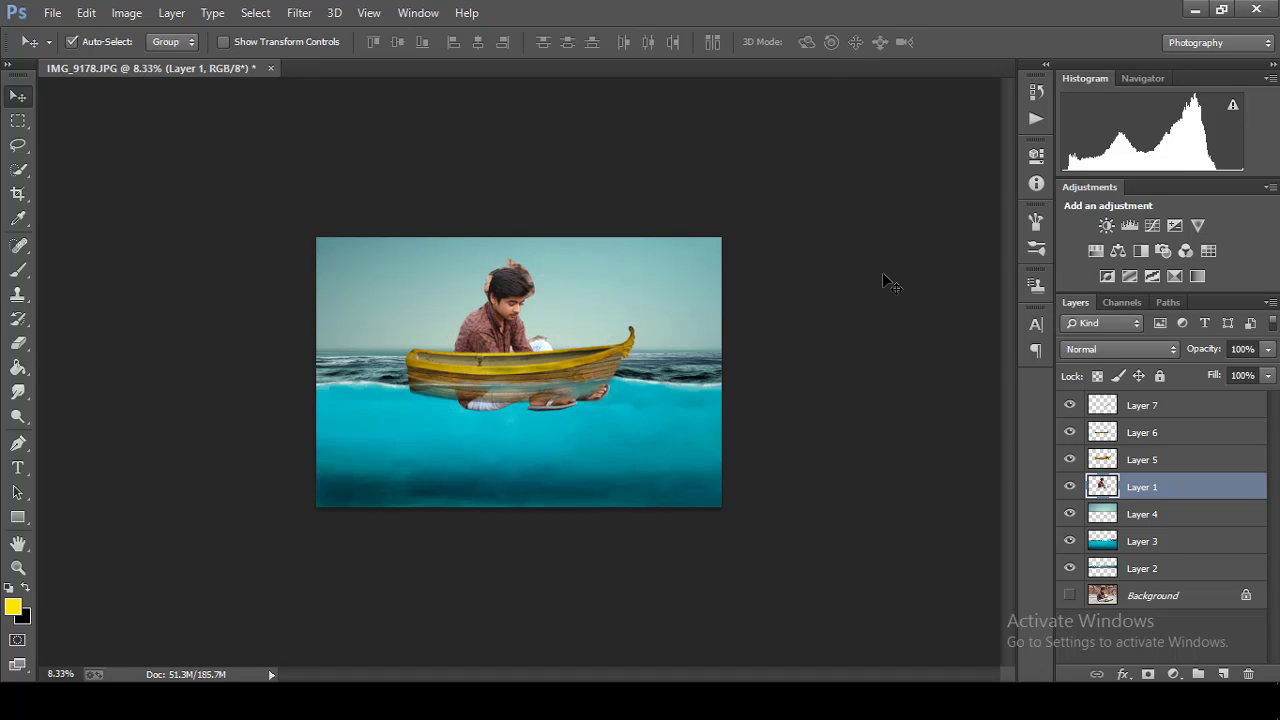
{"action": "key", "text": "ctrl+plus"}
{"action": "key", "text": "ctrl+plus"}
Step: Put the man's layer above the boat, scale him to about 69% inside it, and set fill to 28%
{"action": "left_click_drag", "start_coordinate": [1200, 490], "coordinate": [1194, 448]}
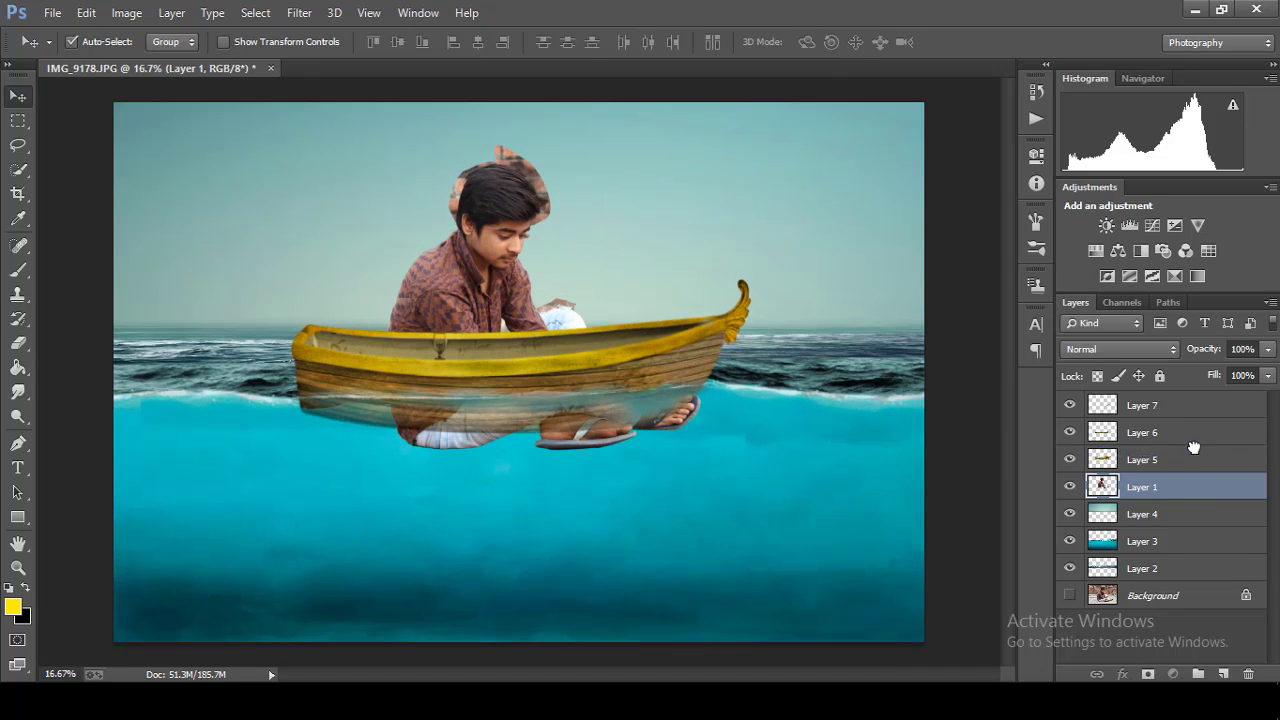
{"action": "key", "text": "ctrl+t"}
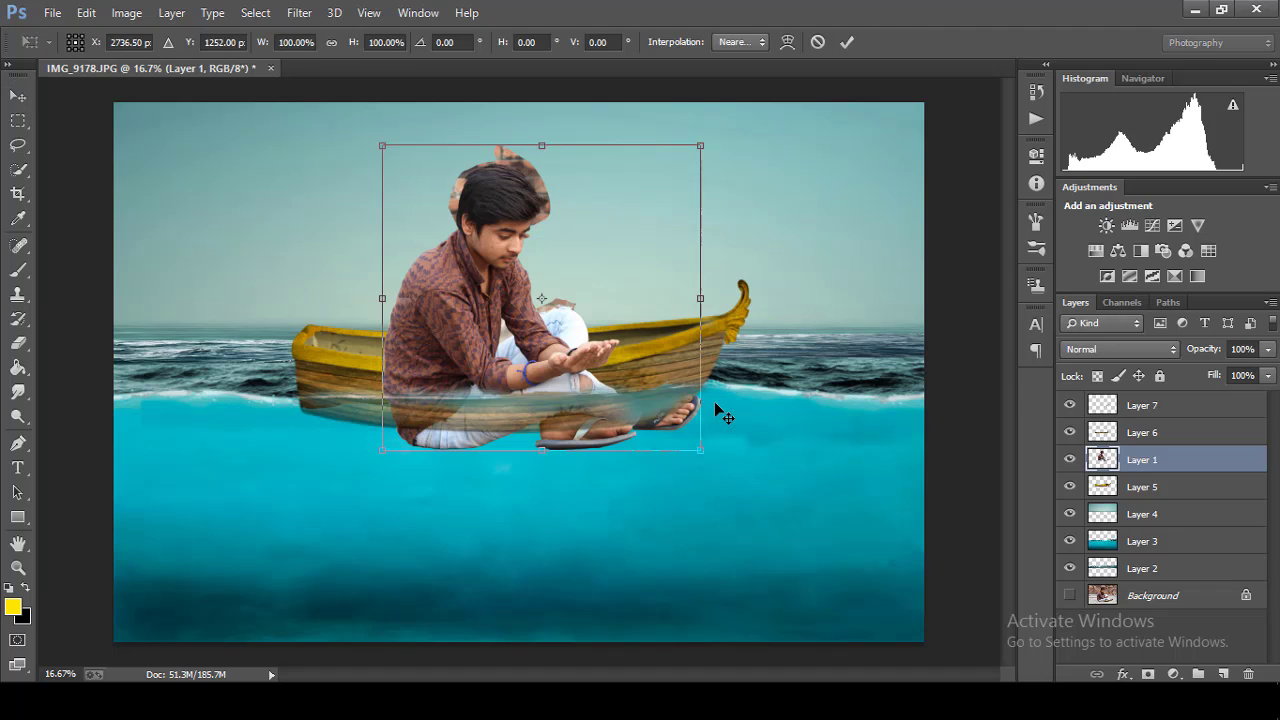
{"action": "left_click_drag", "start_coordinate": [697, 448], "coordinate": [593, 347]}
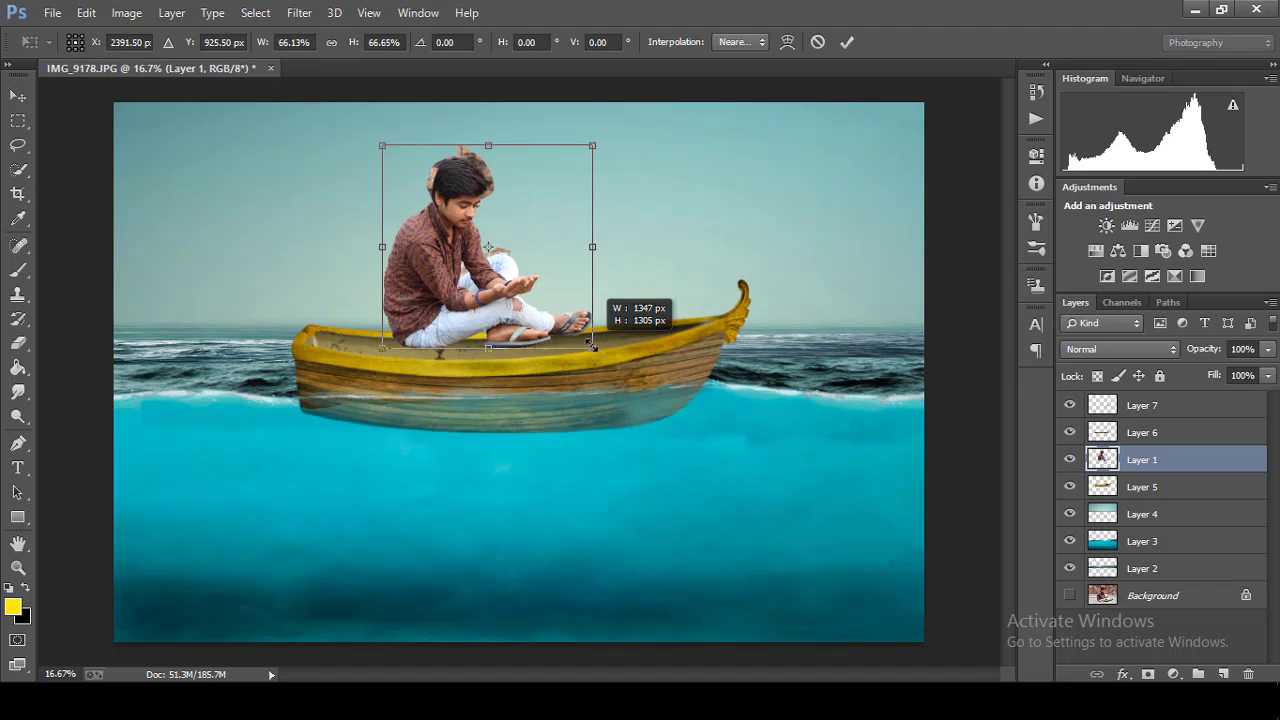
{"action": "left_click_drag", "start_coordinate": [523, 318], "coordinate": [527, 362]}
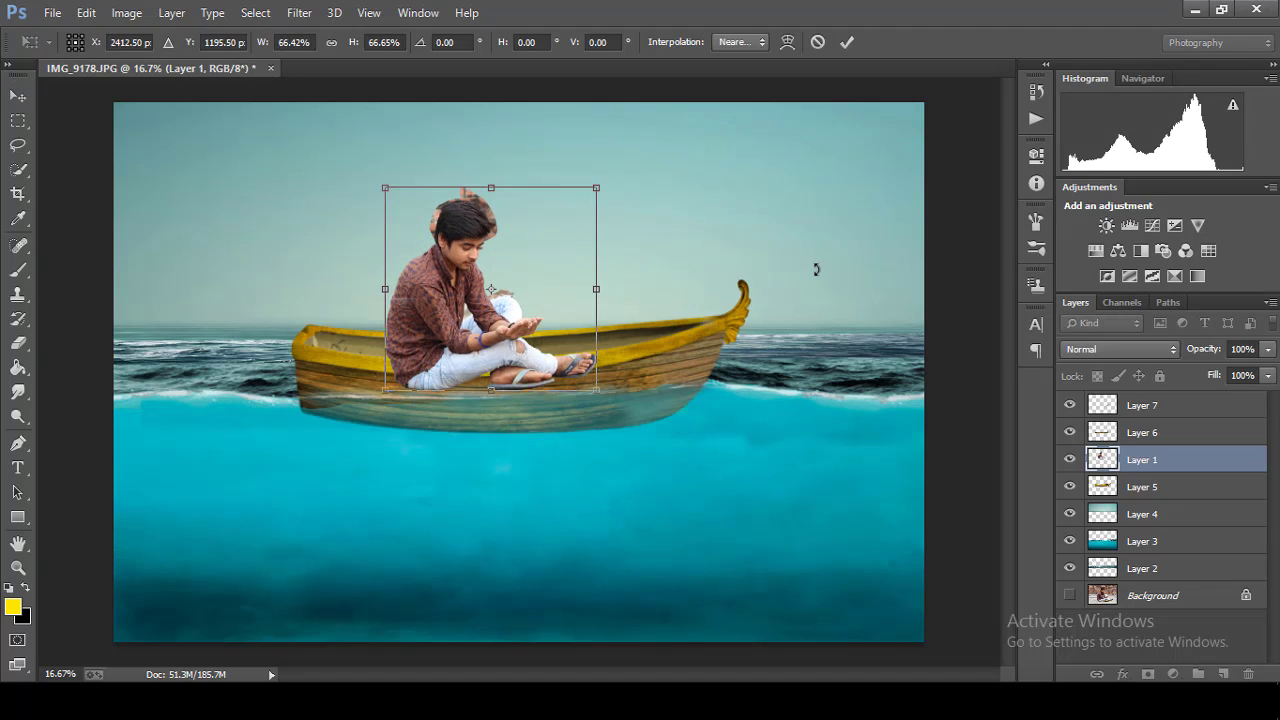
{"action": "key", "text": "ctrl+minus"}
{"action": "key", "text": "ctrl+plus"}
{"action": "key", "text": "ctrl+plus"}
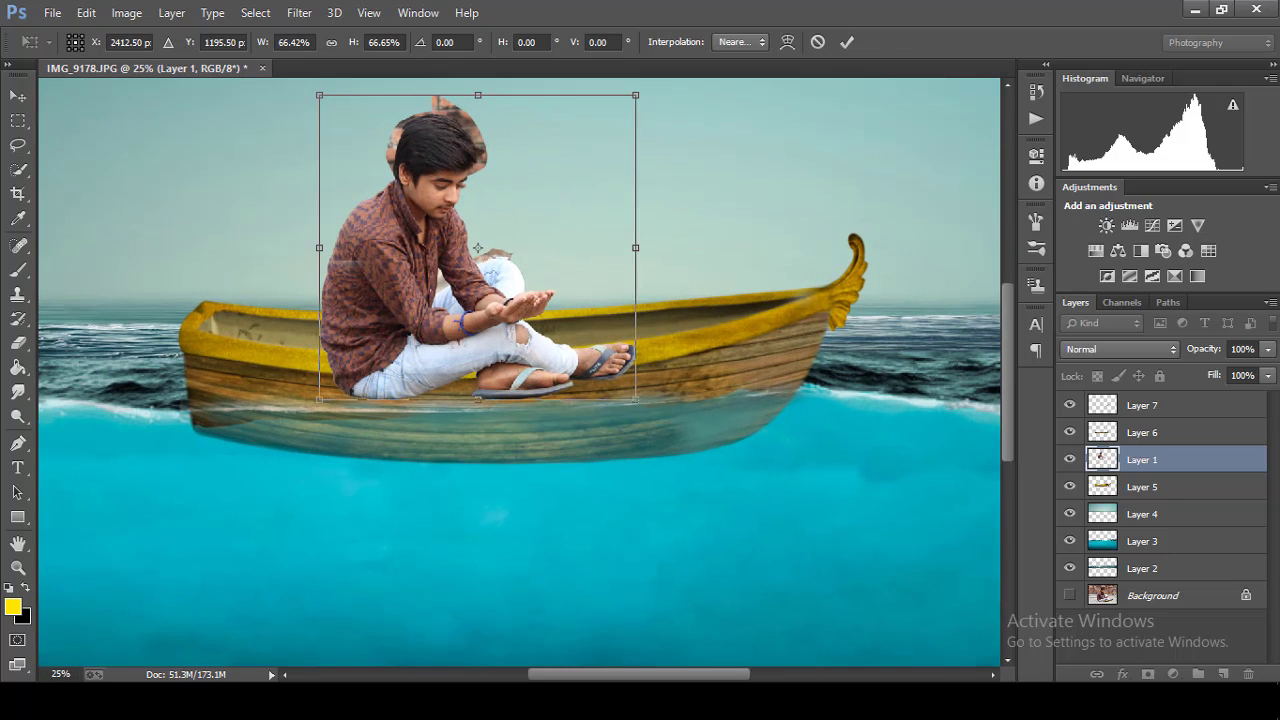
{"action": "left_click_drag", "start_coordinate": [640, 95], "coordinate": [680, 73]}
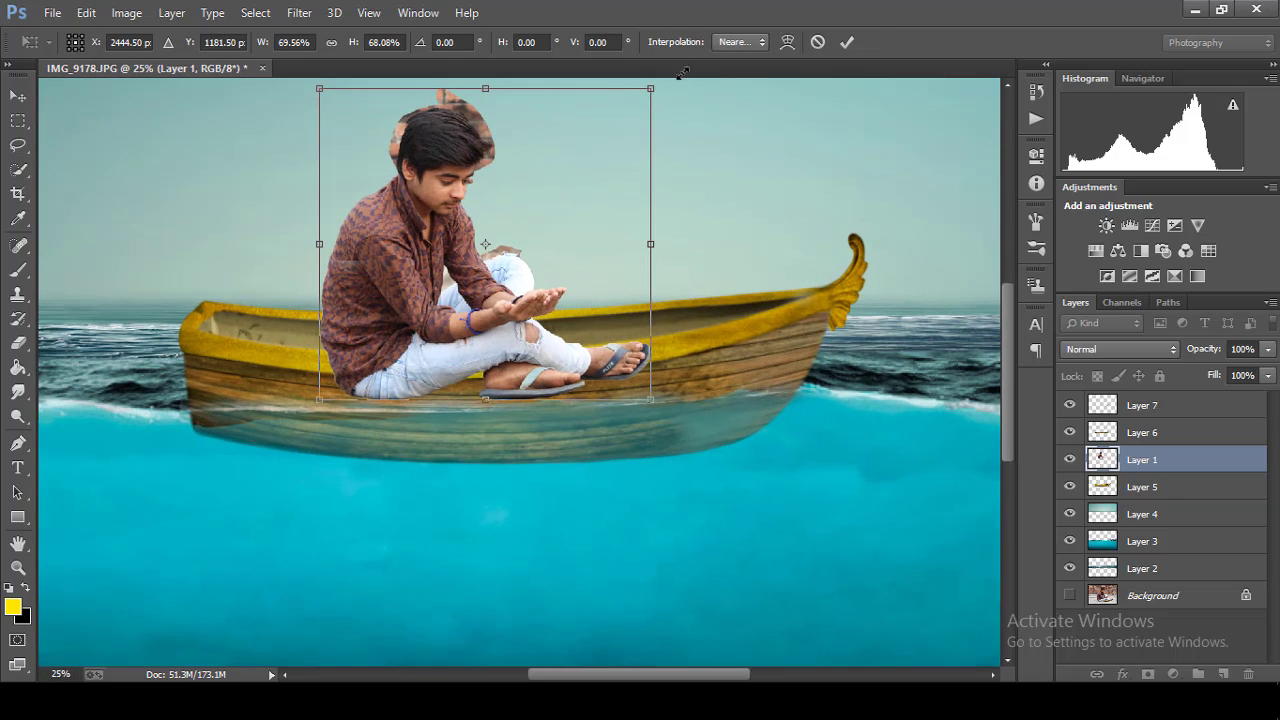
{"action": "left_click", "coordinate": [846, 42]}
{"action": "left_click_drag", "start_coordinate": [1214, 379], "coordinate": [1145, 384]}
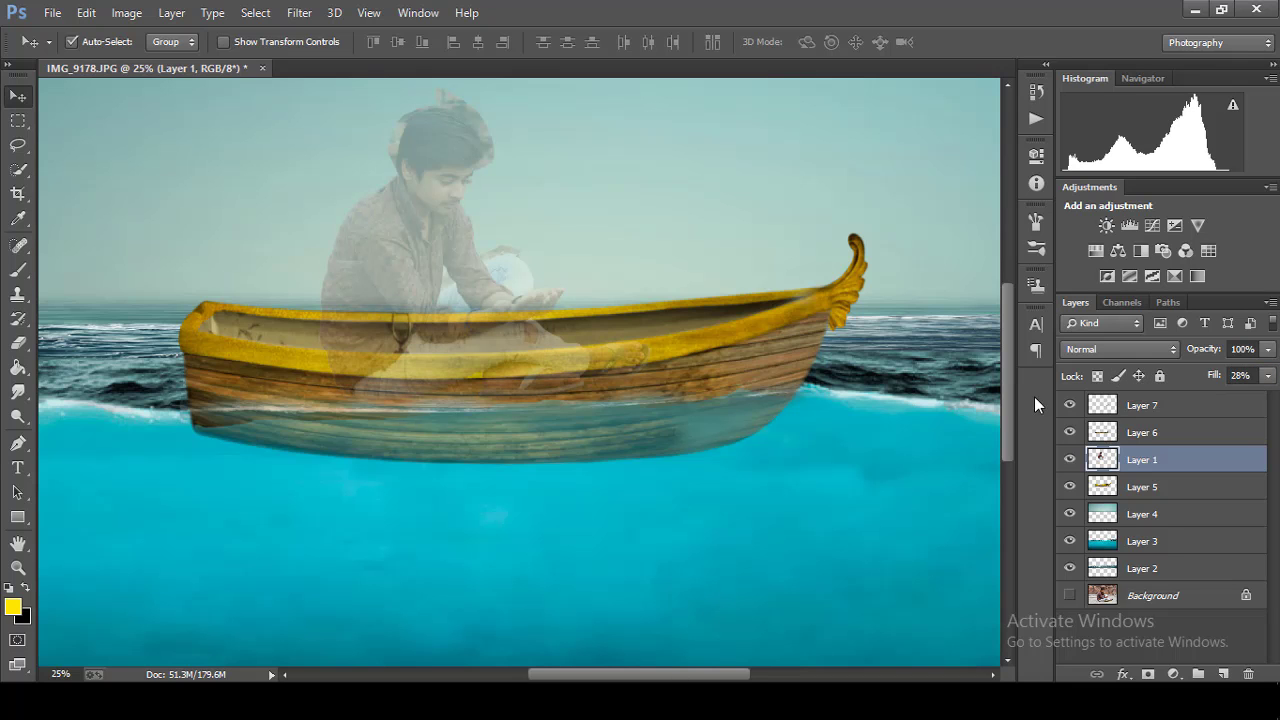
Step: Erase the man's lower body where it overlaps the boat's near rim
{"action": "scroll", "coordinate": [1011, 384], "scroll_direction": "up", "scroll_amount": 2}
{"action": "scroll", "coordinate": [704, 678], "scroll_direction": "left", "scroll_amount": 2}
{"action": "scroll", "coordinate": [726, 503], "scroll_direction": "up", "scroll_amount": 1}
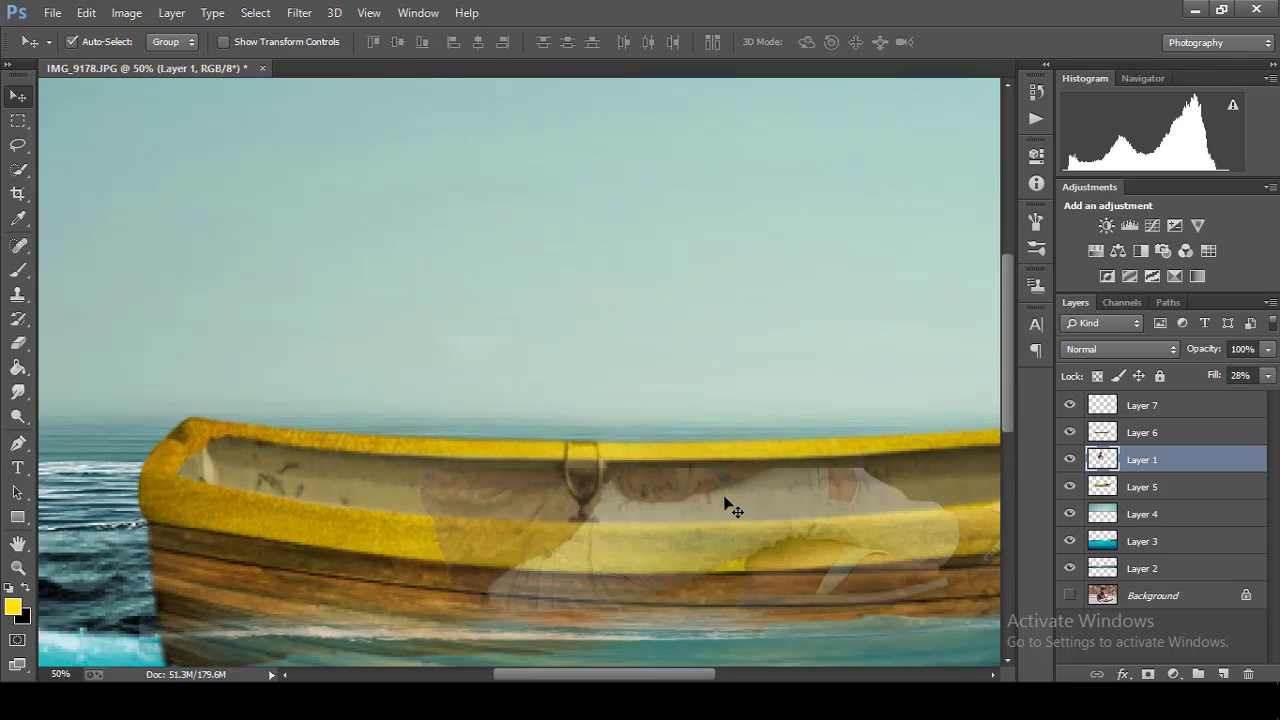
{"action": "scroll", "coordinate": [1013, 357], "scroll_direction": "up", "scroll_amount": 2}
{"action": "scroll", "coordinate": [1017, 393], "scroll_direction": "up", "scroll_amount": 1}
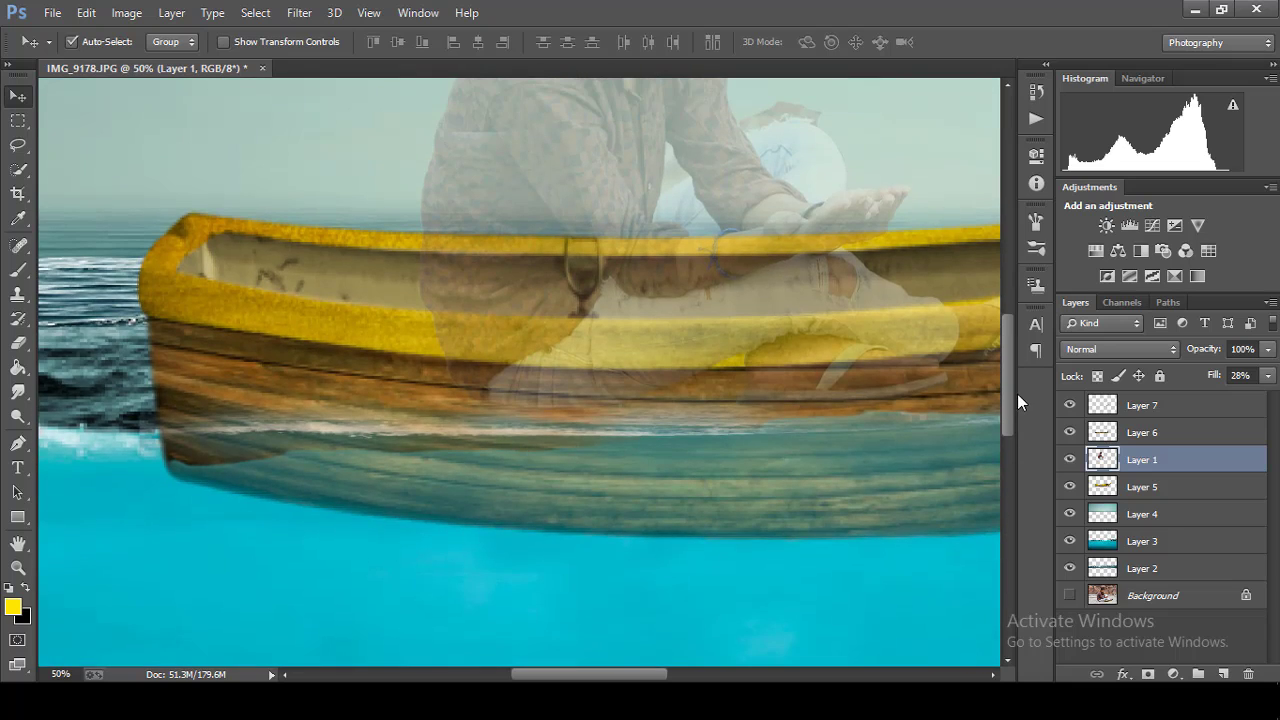
{"action": "left_click", "coordinate": [18, 342]}
{"action": "mouse_move", "coordinate": [566, 397]}
{"action": "left_mouse_down"}
{"action": "mouse_move", "coordinate": [891, 386]}
{"action": "mouse_move", "coordinate": [935, 398]}
{"action": "left_mouse_up"}
{"action": "scroll", "coordinate": [615, 657], "scroll_direction": "right", "scroll_amount": 3}
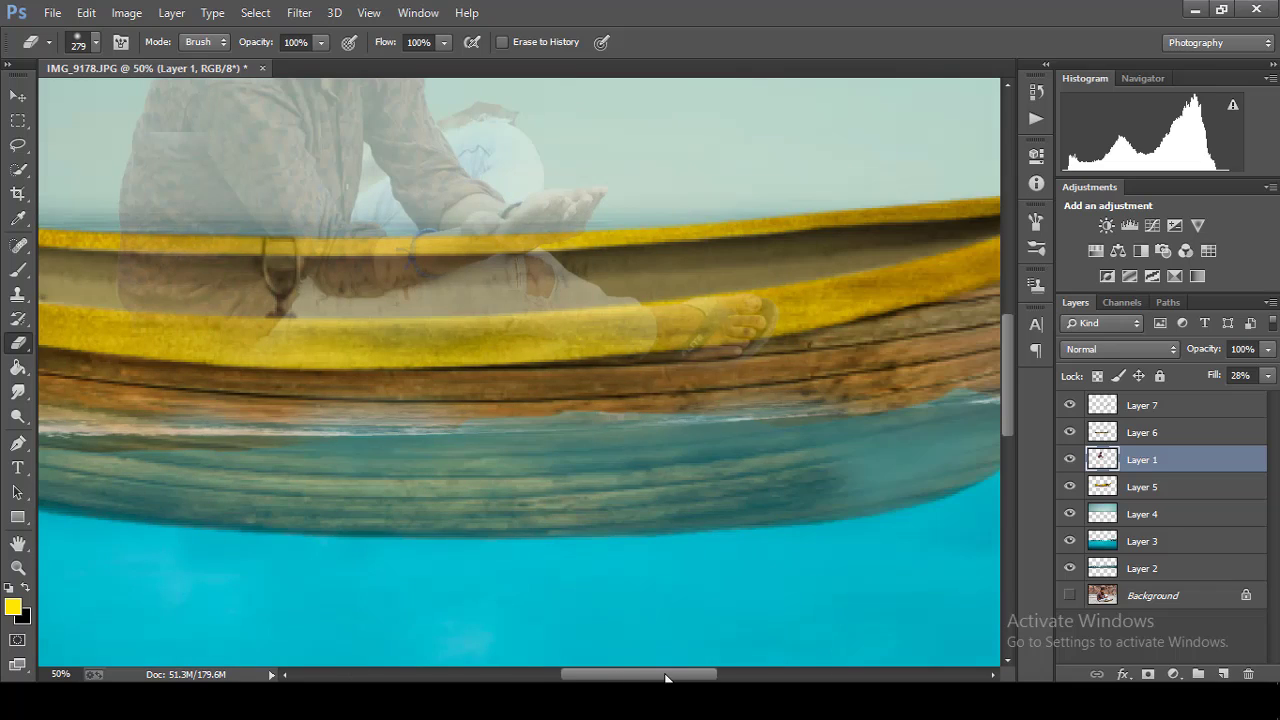
{"action": "mouse_move", "coordinate": [712, 353]}
{"action": "left_mouse_down"}
{"action": "mouse_move", "coordinate": [406, 386]}
{"action": "mouse_move", "coordinate": [248, 377]}
{"action": "left_mouse_up"}
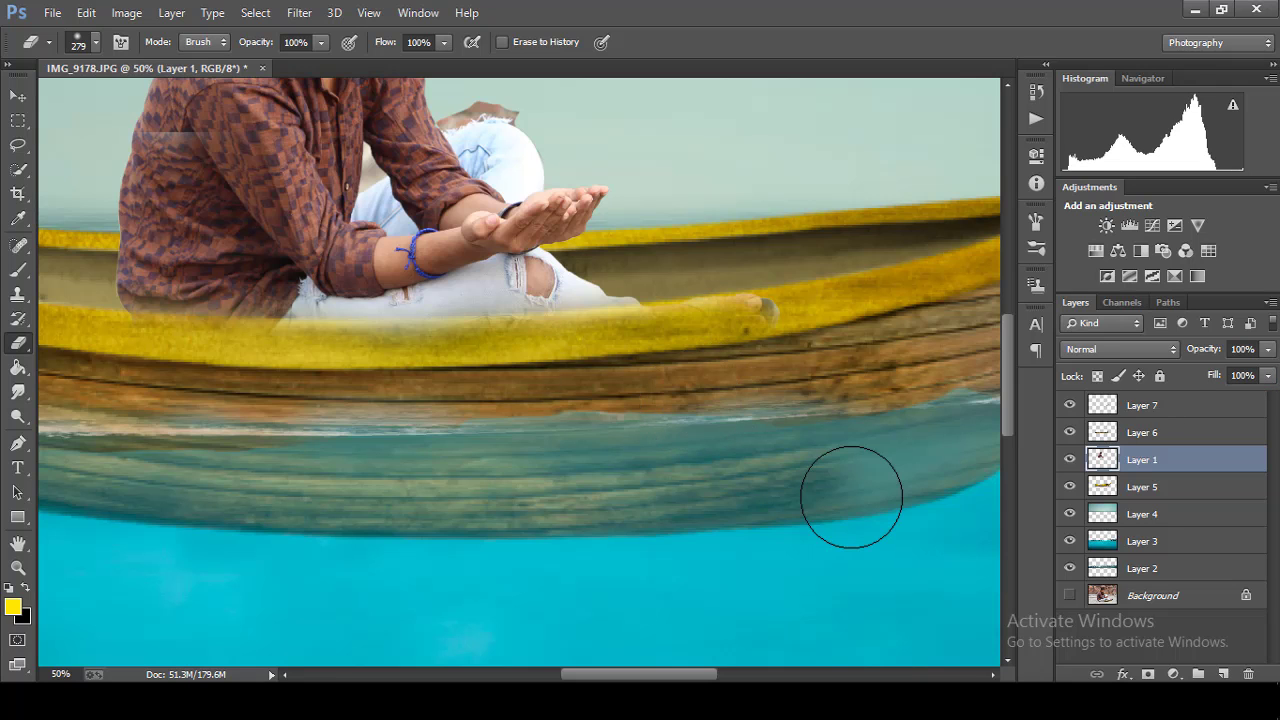
Step: Scroll around the composite to inspect the man seated behind the rim
{"action": "scroll", "coordinate": [851, 494], "scroll_direction": "down", "scroll_amount": 3}
{"action": "scroll", "coordinate": [851, 494], "scroll_direction": "up", "scroll_amount": 1}
{"action": "scroll", "coordinate": [851, 494], "scroll_direction": "up", "scroll_amount": 1}
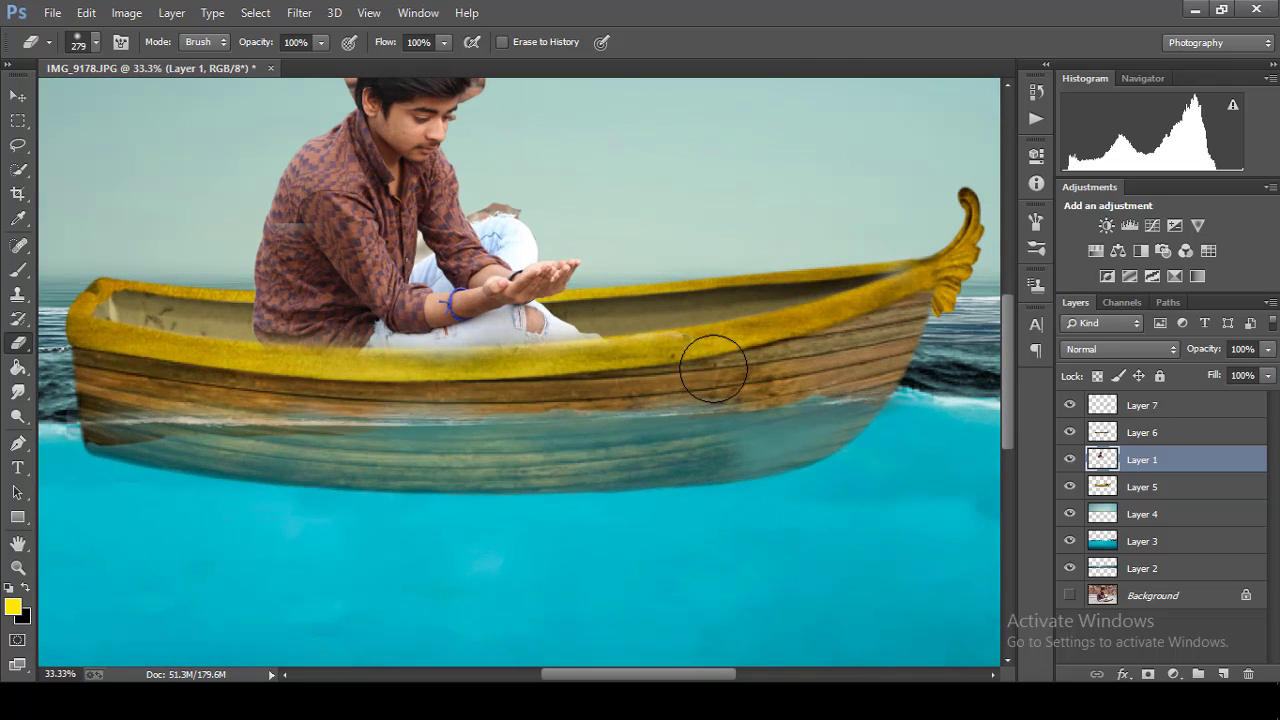
{"action": "scroll", "coordinate": [934, 177], "scroll_direction": "down", "scroll_amount": 2}
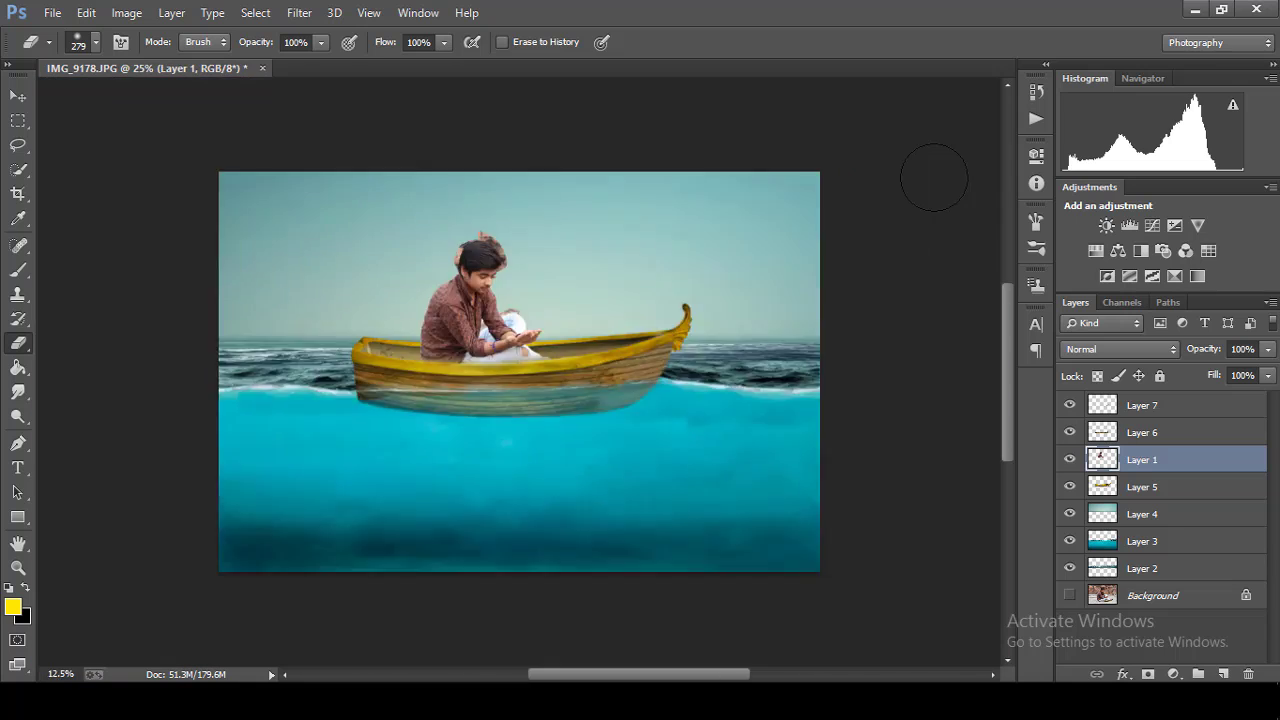
{"action": "scroll", "coordinate": [934, 177], "scroll_direction": "down", "scroll_amount": 2}
{"action": "scroll", "coordinate": [934, 177], "scroll_direction": "up", "scroll_amount": 2}
{"action": "scroll", "coordinate": [934, 177], "scroll_direction": "up", "scroll_amount": 1}
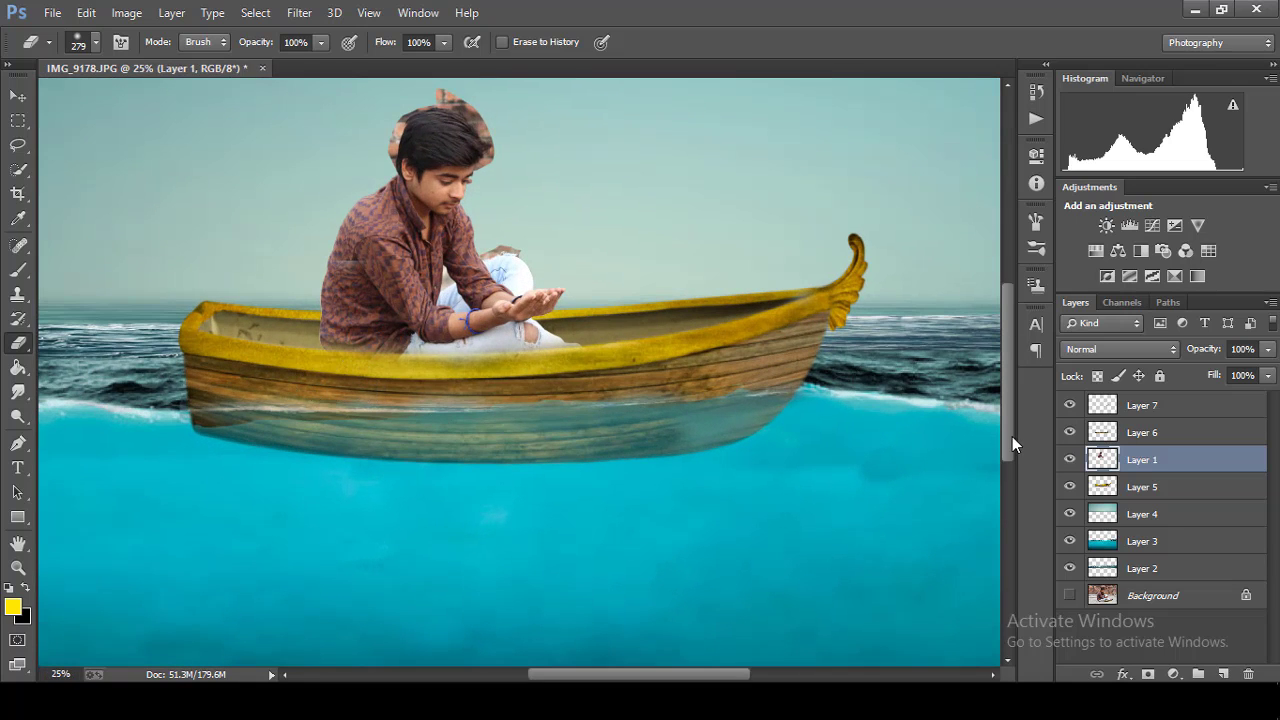
{"action": "scroll", "coordinate": [746, 143], "scroll_direction": "up", "scroll_amount": 1}
{"action": "scroll", "coordinate": [746, 143], "scroll_direction": "up", "scroll_amount": 1}
{"action": "scroll", "coordinate": [746, 143], "scroll_direction": "up", "scroll_amount": 1}
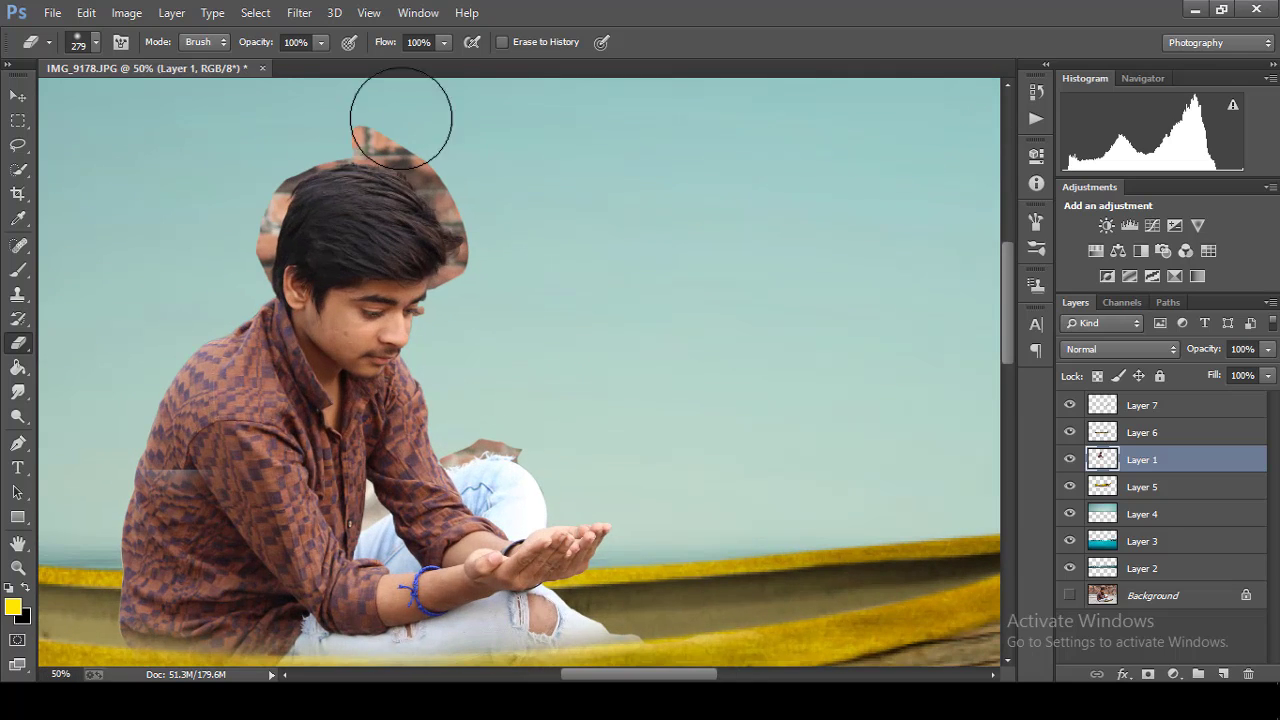
Step: Quick-select the area around the man's hair and refine its edge with Refine Edge
{"action": "left_click", "coordinate": [18, 170]}
{"action": "mouse_move", "coordinate": [440, 150]}
{"action": "left_mouse_down"}
{"action": "mouse_move", "coordinate": [360, 135]}
{"action": "mouse_move", "coordinate": [290, 178]}
{"action": "mouse_move", "coordinate": [252, 259]}
{"action": "mouse_move", "coordinate": [200, 271]}
{"action": "mouse_move", "coordinate": [474, 223]}
{"action": "mouse_move", "coordinate": [453, 283]}
{"action": "left_mouse_up"}
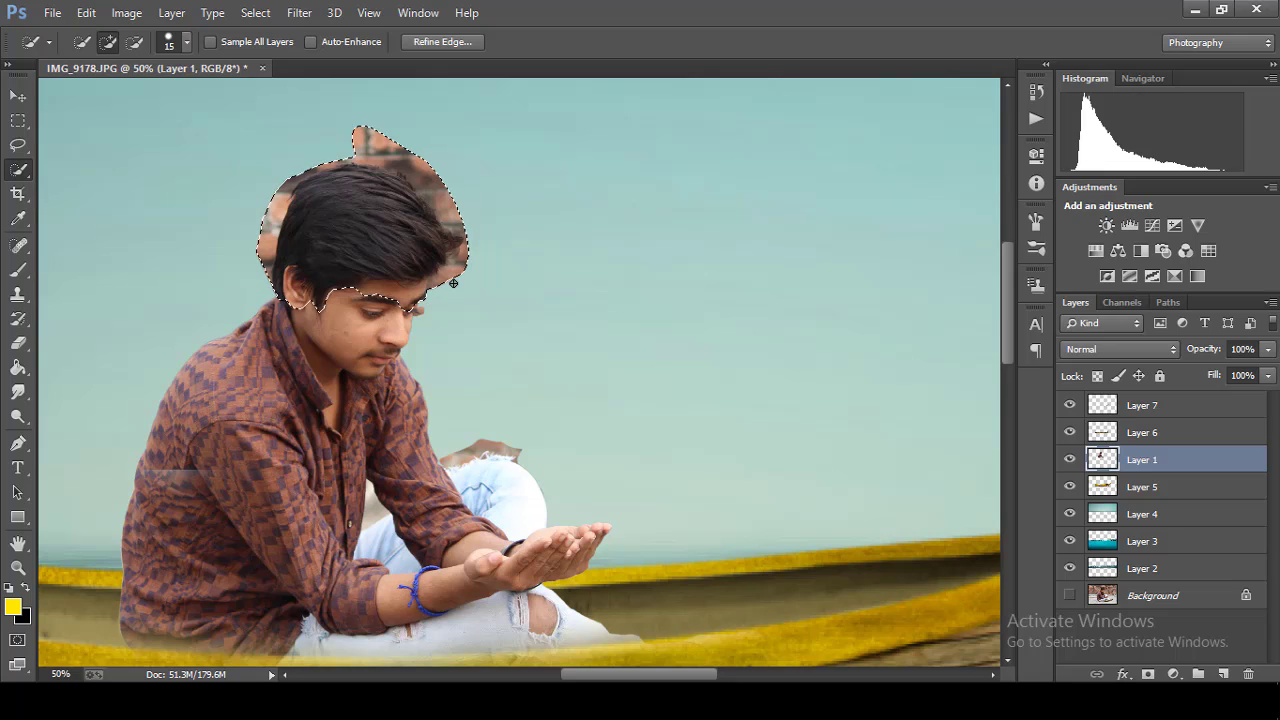
{"action": "mouse_move", "coordinate": [297, 289]}
{"action": "left_mouse_down"}
{"action": "mouse_move", "coordinate": [420, 290]}
{"action": "mouse_move", "coordinate": [424, 278]}
{"action": "left_mouse_up"}
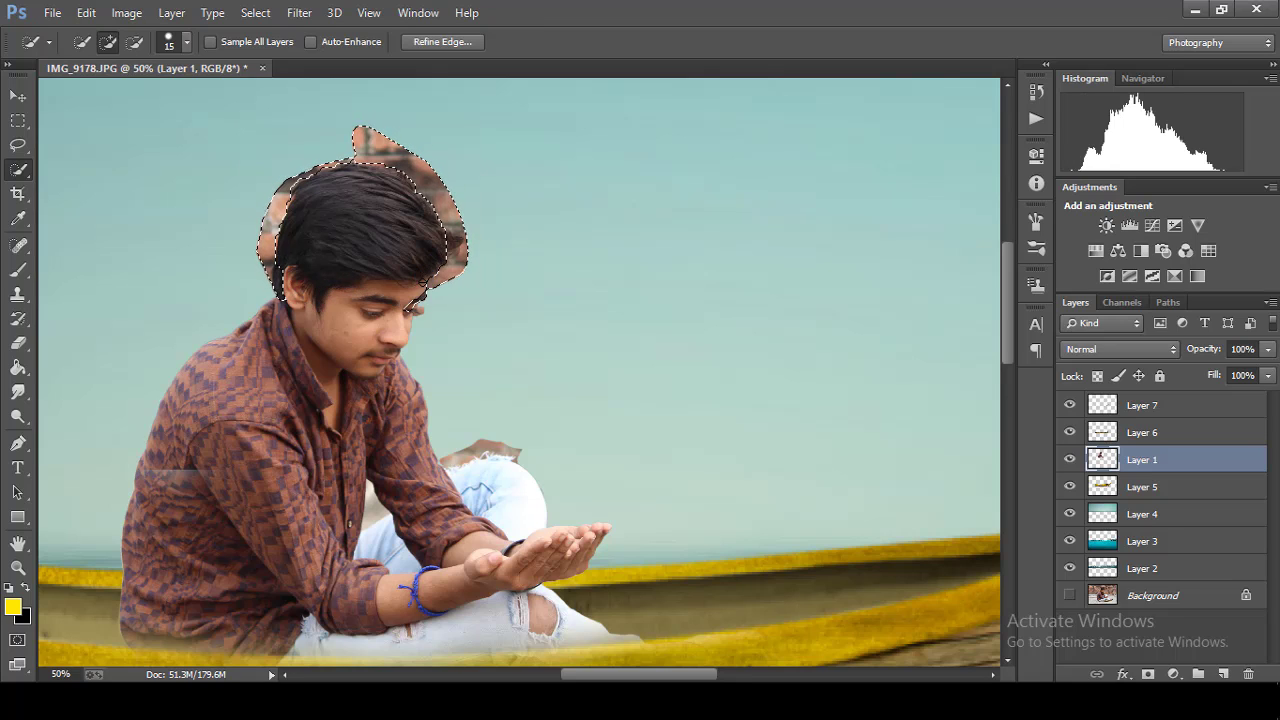
{"action": "key", "text": "ctrl+plus"}
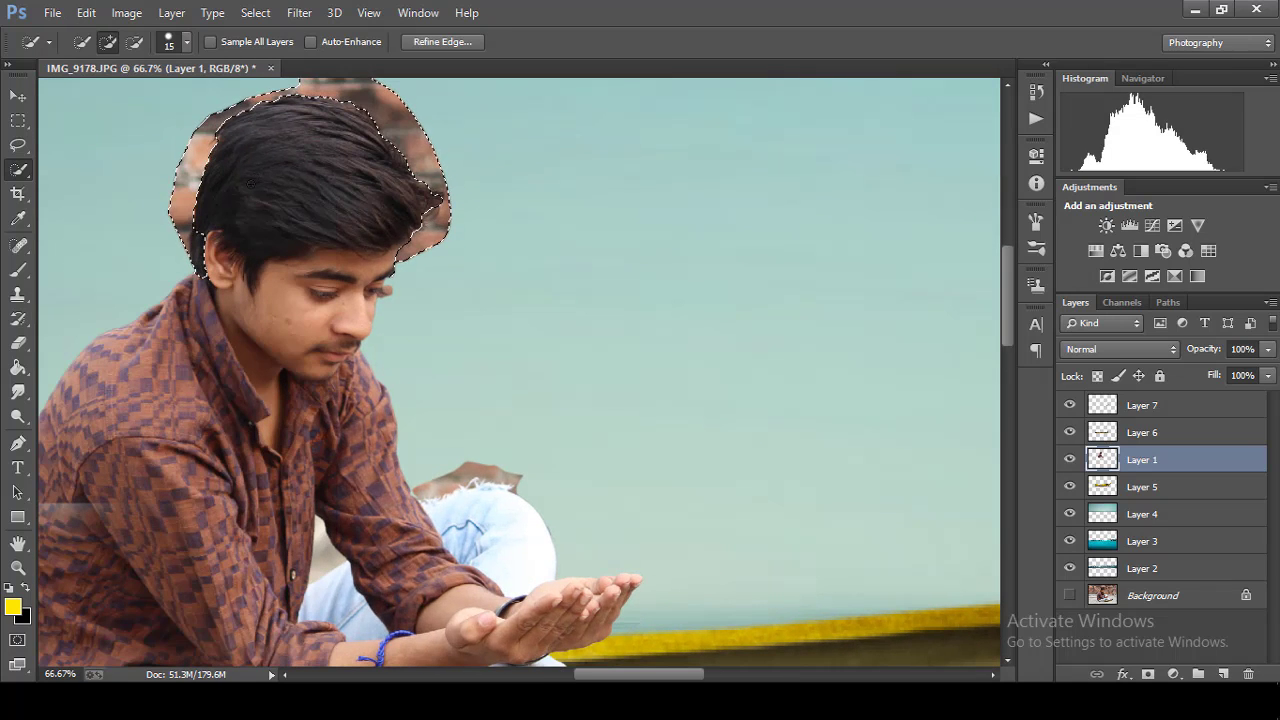
{"action": "key", "text": "alt"}
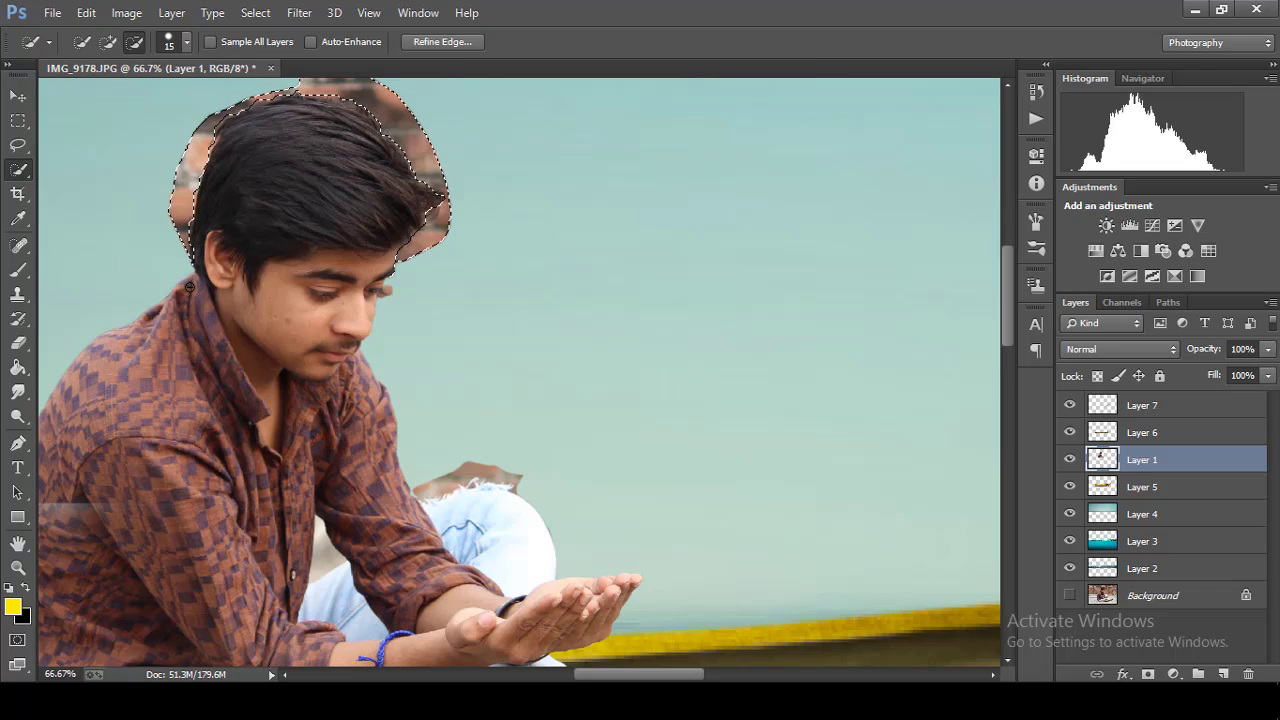
{"action": "left_click", "coordinate": [420, 46]}
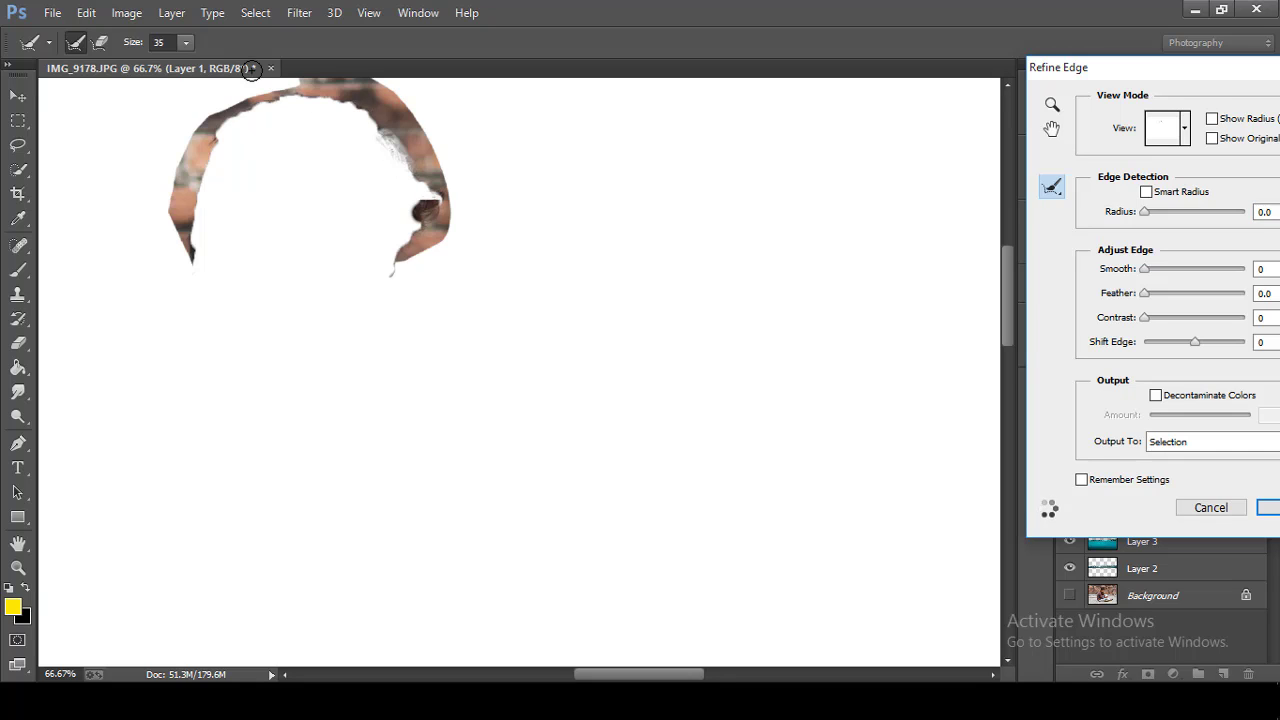
{"action": "left_click", "coordinate": [184, 42]}
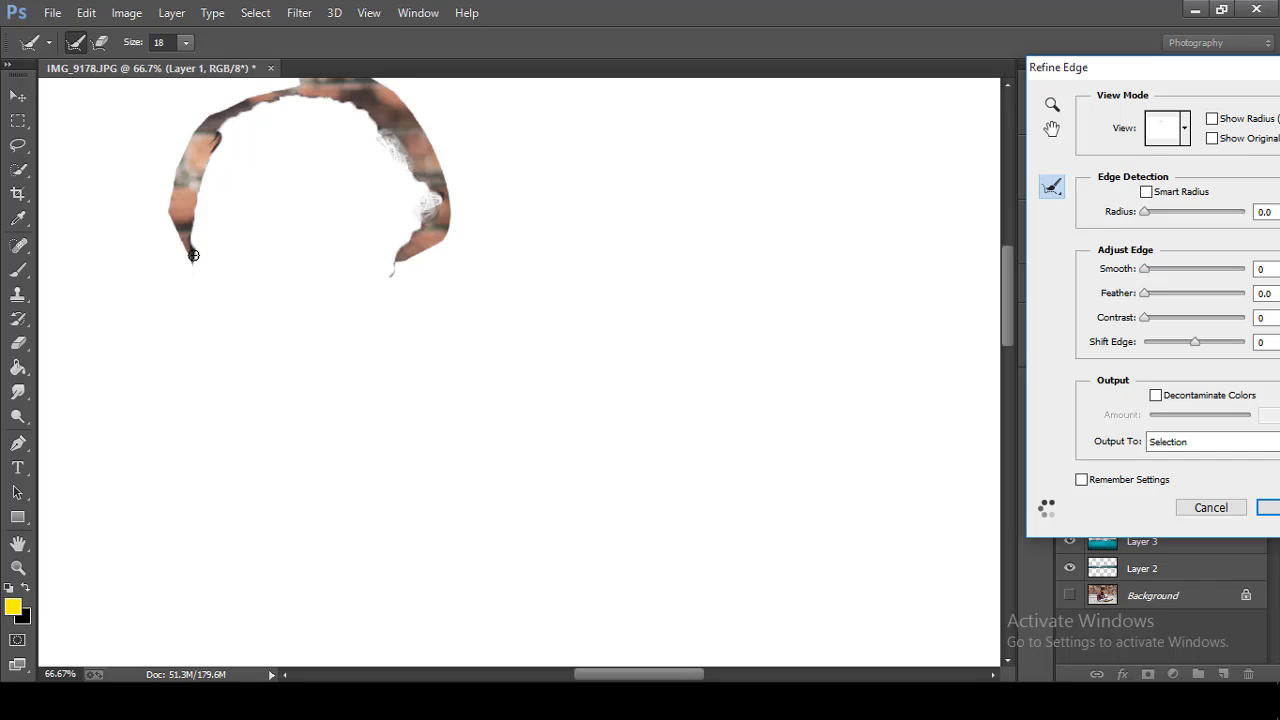
{"action": "left_click_drag", "start_coordinate": [269, 103], "coordinate": [303, 96]}
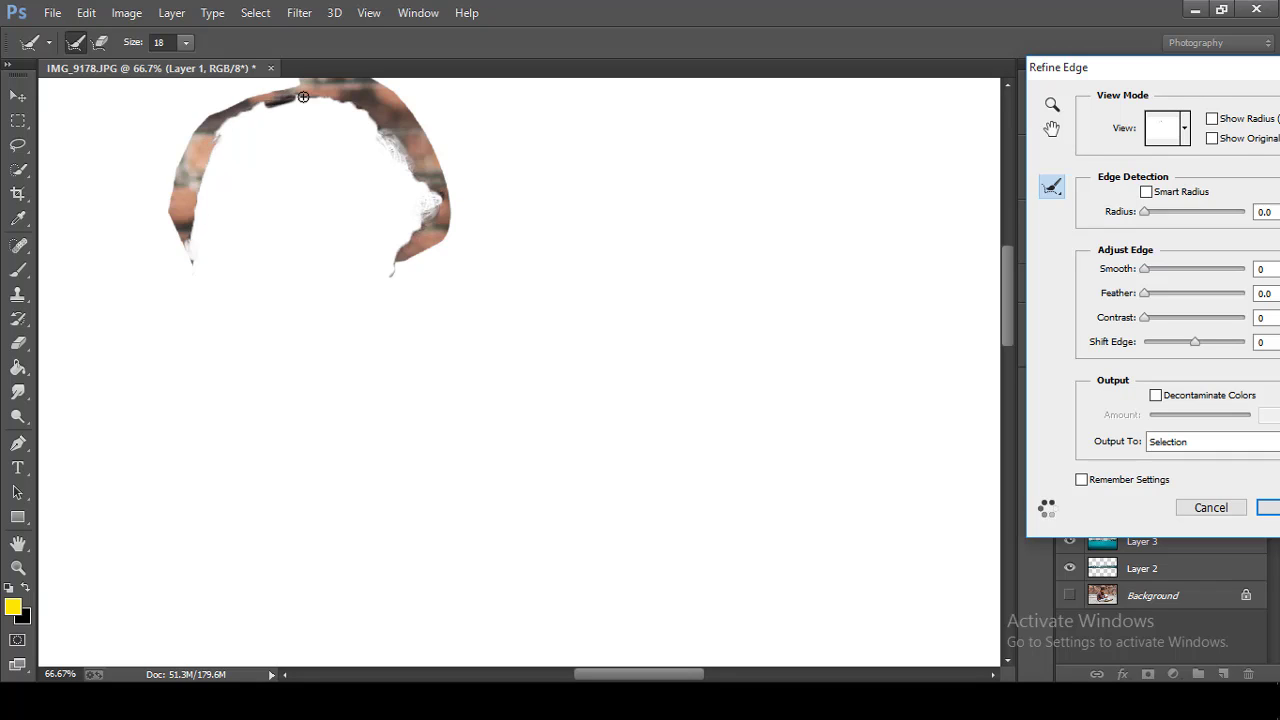
{"action": "left_click", "coordinate": [1265, 512]}
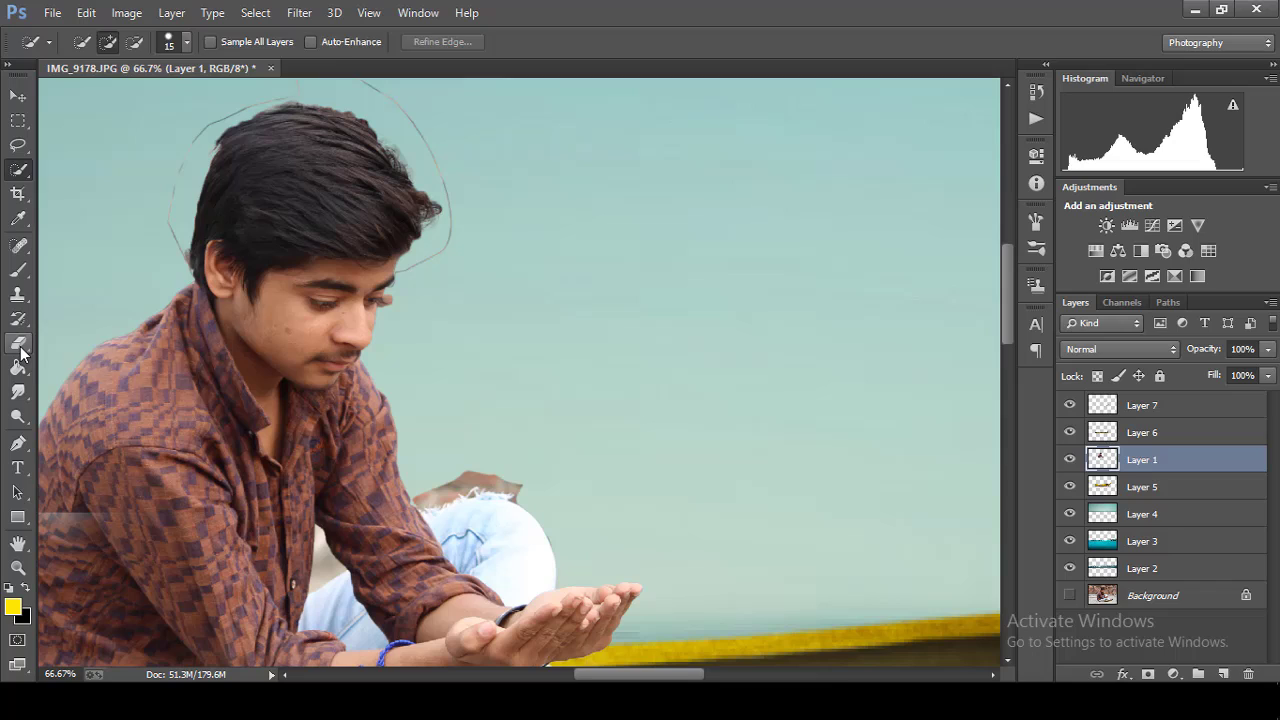
Step: Set the Eraser to a 38 px, 0% hardness brush and zoom out on the composite
{"action": "left_click", "coordinate": [19, 343]}
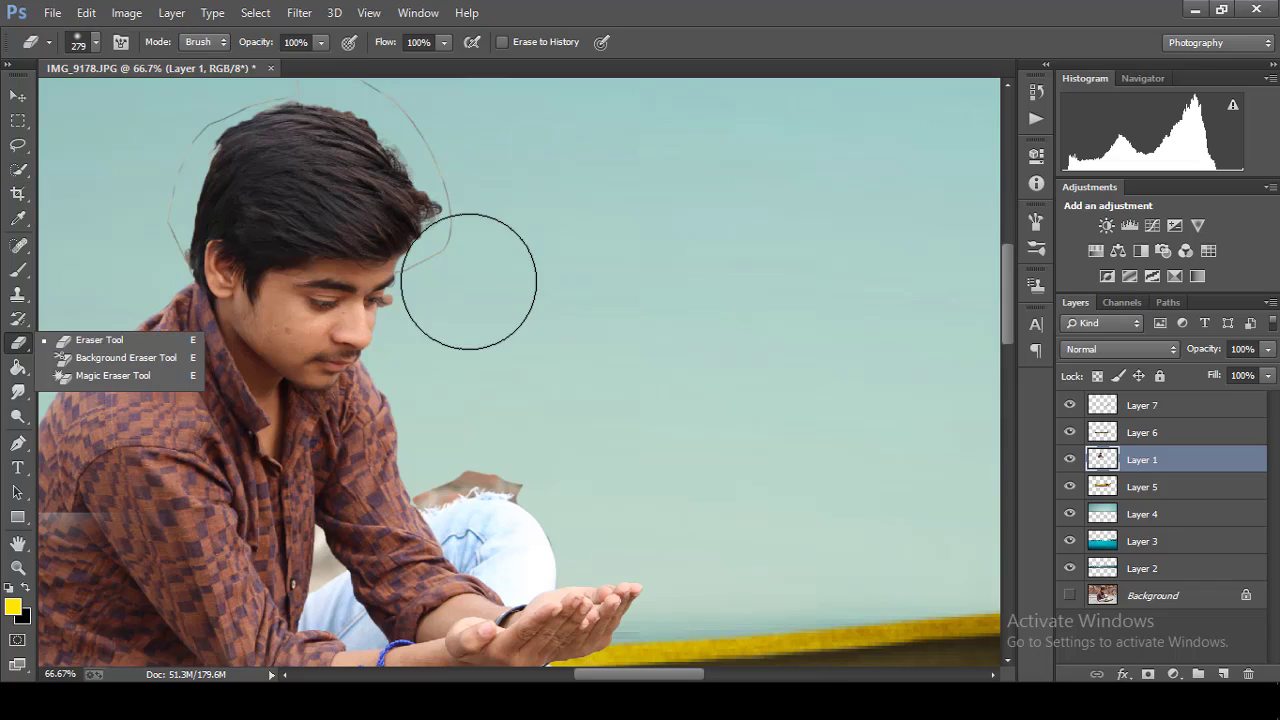
{"action": "left_click", "coordinate": [96, 42]}
{"action": "left_click", "coordinate": [409, 268]}
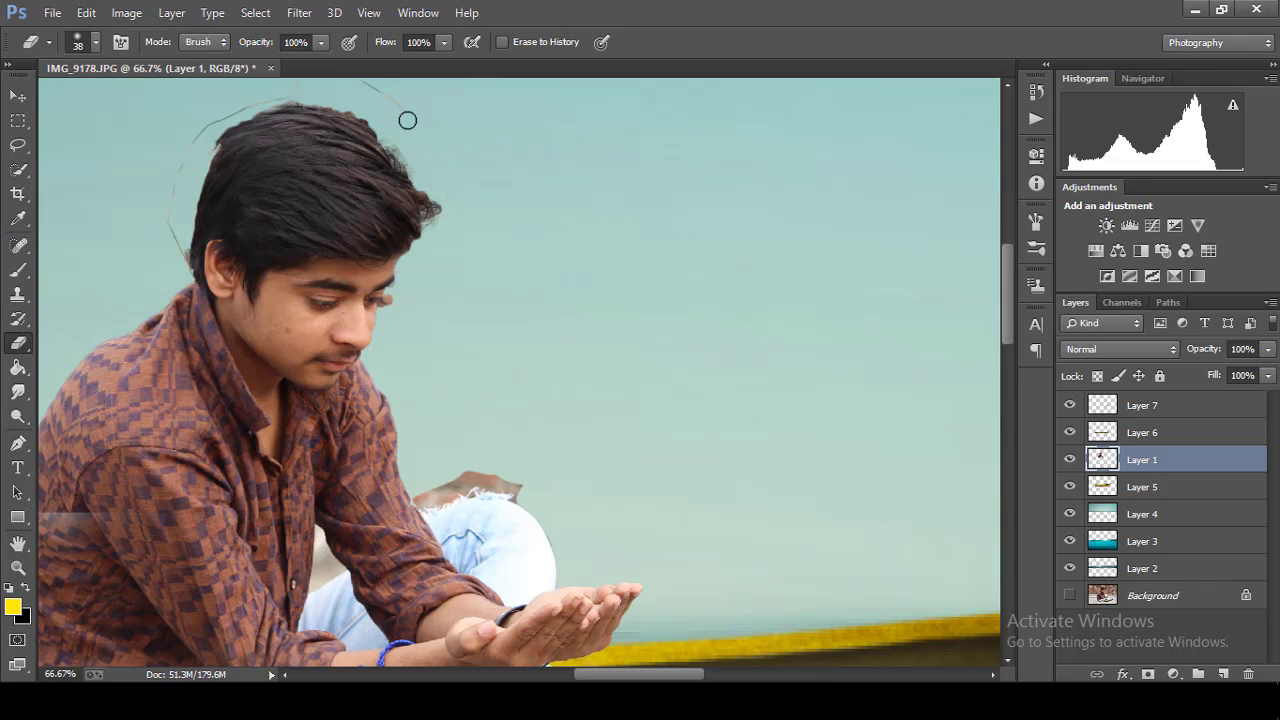
{"action": "key", "text": "ctrl+minus"}
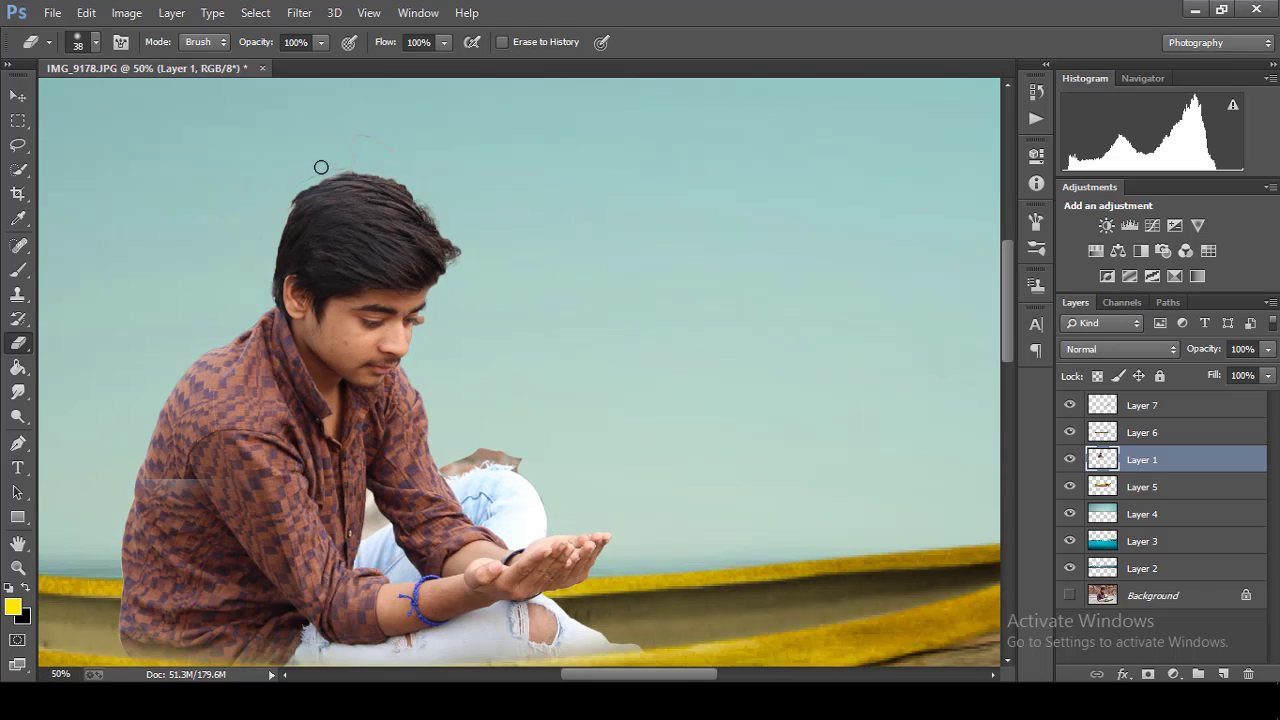
{"action": "key", "text": "ctrl+minus"}
{"action": "key", "text": "ctrl+minus"}
{"action": "key", "text": "ctrl+minus"}
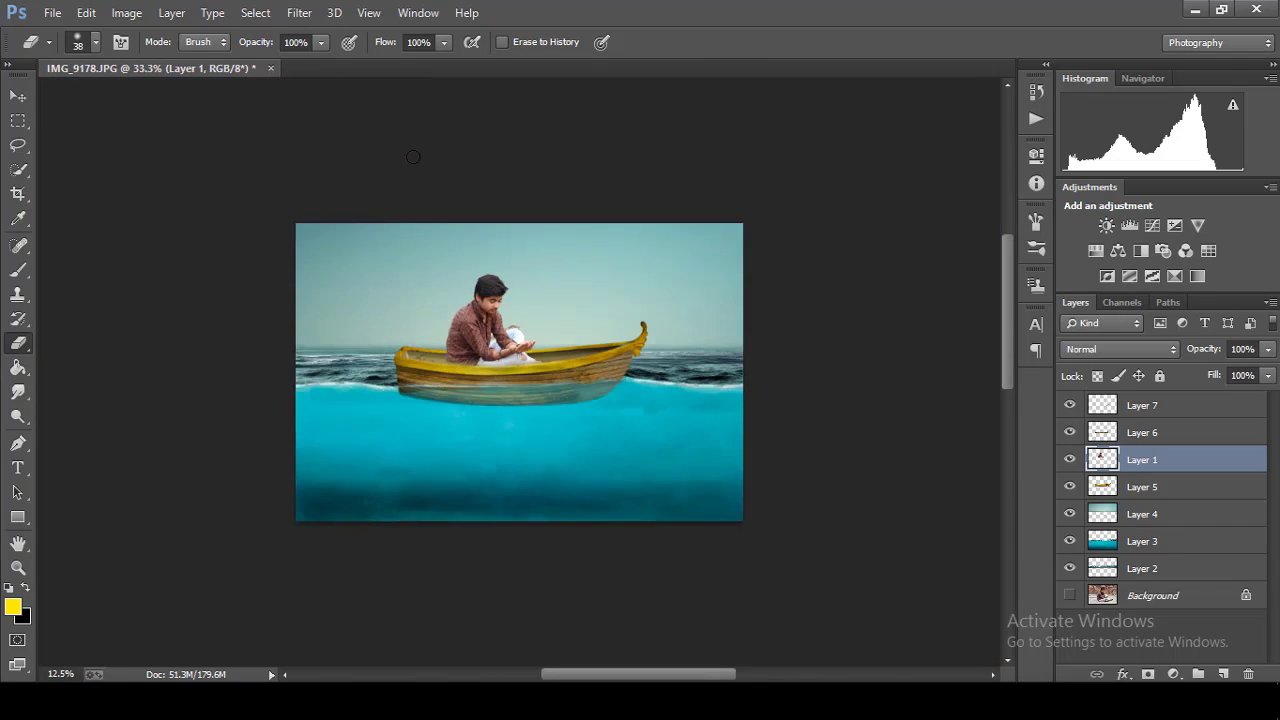
{"action": "key", "text": "ctrl+minus"}
{"action": "key", "text": "ctrl+plus"}
{"action": "key", "text": "ctrl+plus"}
{"action": "key", "text": "ctrl+plus"}
{"action": "key", "text": "ctrl+minus"}
{"action": "key", "text": "ctrl+minus"}
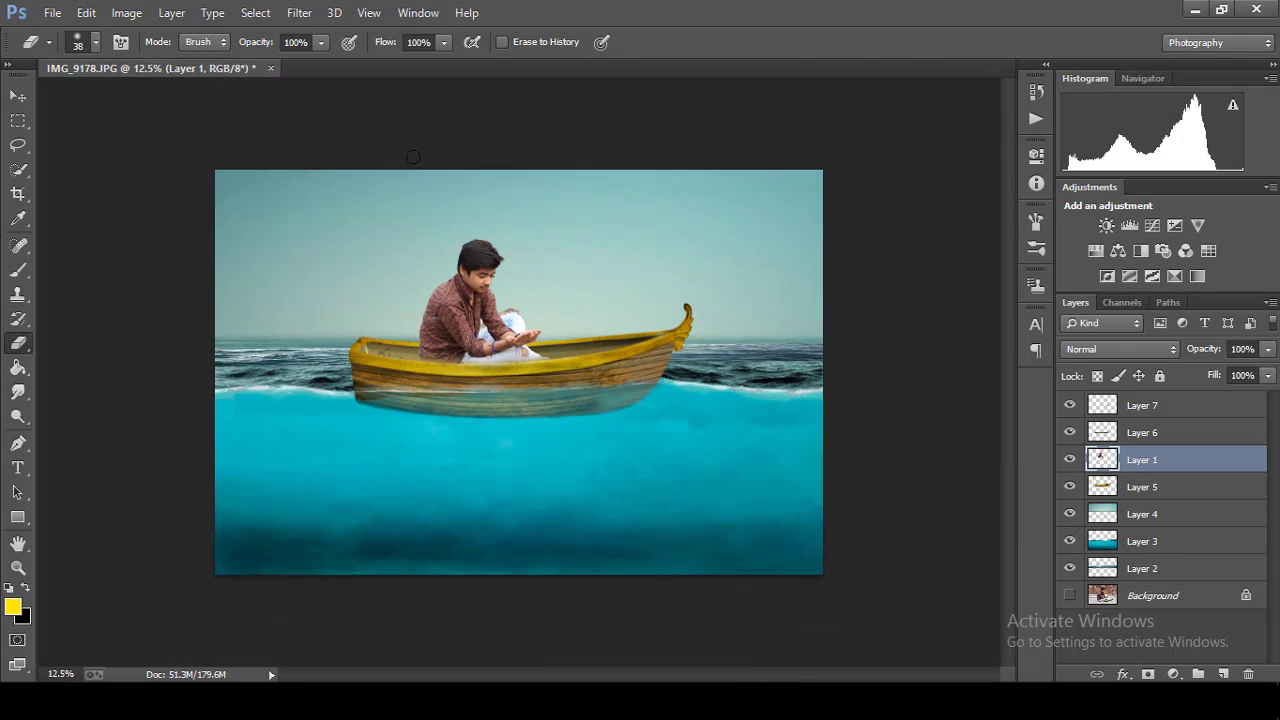
{"action": "key", "text": "ctrl+minus"}
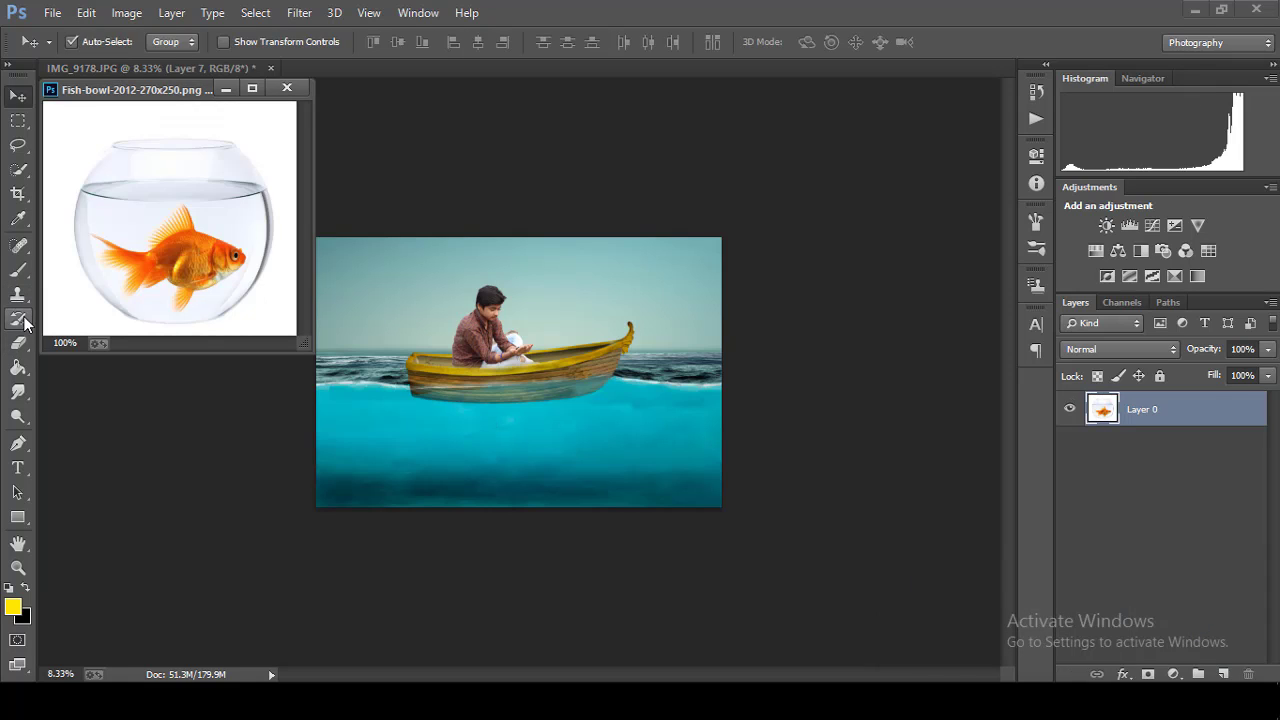
Step: Try the Magic Eraser on the bowl's white background, then undo it
{"action": "right_click", "coordinate": [18, 342]}
{"action": "left_click", "coordinate": [56, 376]}
{"action": "left_click", "coordinate": [73, 135]}
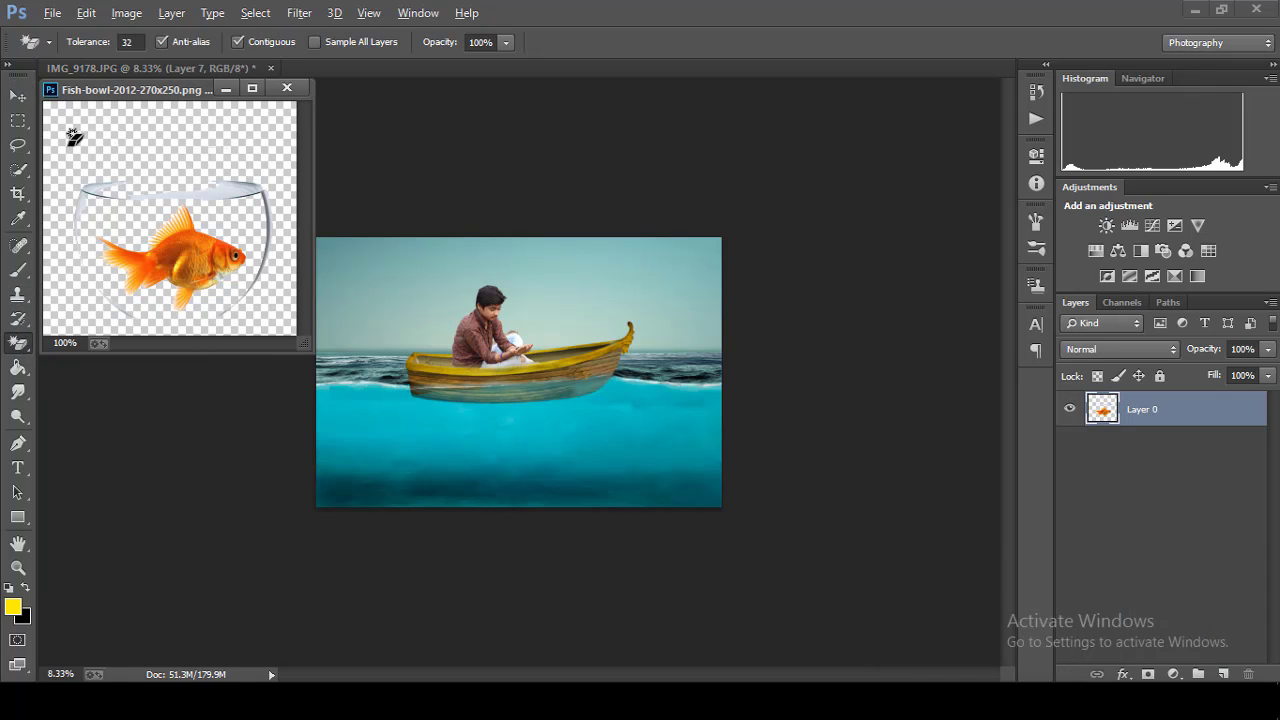
{"action": "key", "text": "ctrl+z"}
Step: Drag the goldfish bowl into the boat composite as Layer 8 and close the PNG unsaved
{"action": "key", "text": "v"}
{"action": "left_click_drag", "start_coordinate": [214, 229], "coordinate": [477, 310]}
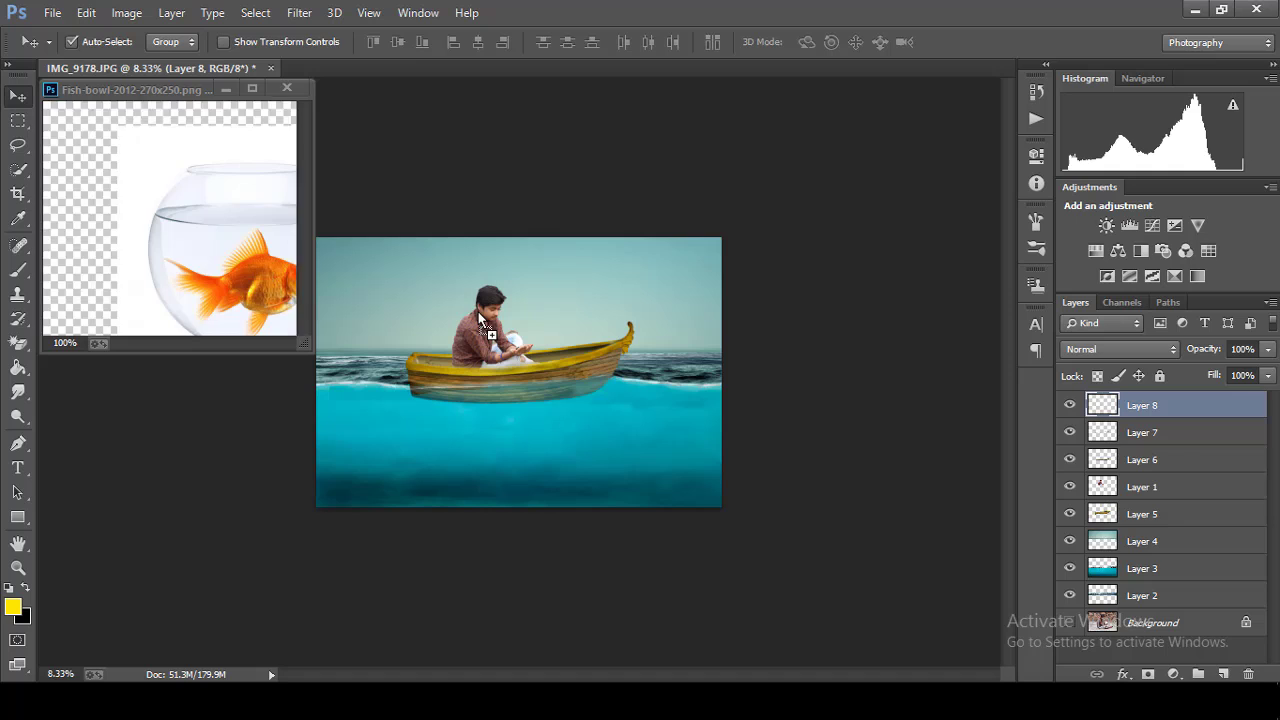
{"action": "left_click", "coordinate": [298, 86]}
{"action": "left_click", "coordinate": [646, 277]}
Step: Set Layer 8's blend mode to Screen and zoom in on the boat
{"action": "left_click", "coordinate": [1120, 349]}
{"action": "left_click", "coordinate": [1108, 168]}
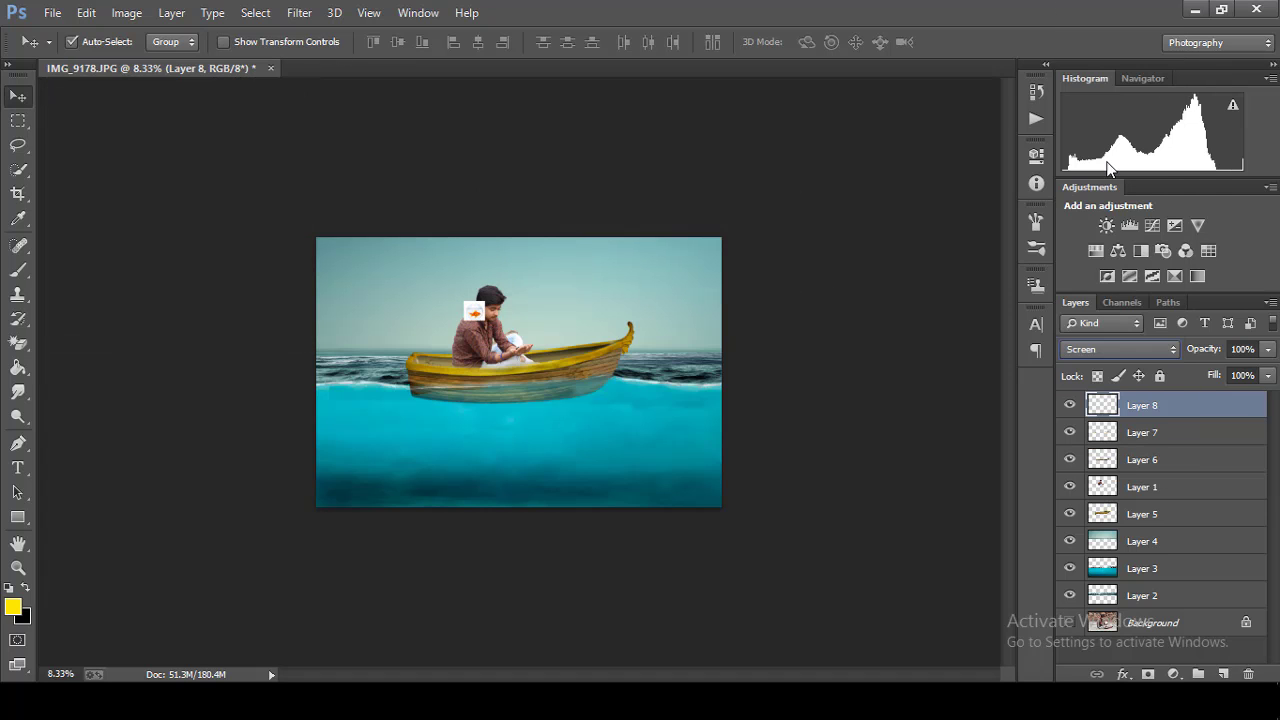
{"action": "key", "text": "ctrl+plus"}
{"action": "key", "text": "ctrl+plus"}
{"action": "key", "text": "ctrl+plus"}
Step: Set Layer 8 to Multiply and move the bowl into the boy's cupped hands
{"action": "left_click", "coordinate": [1120, 349]}
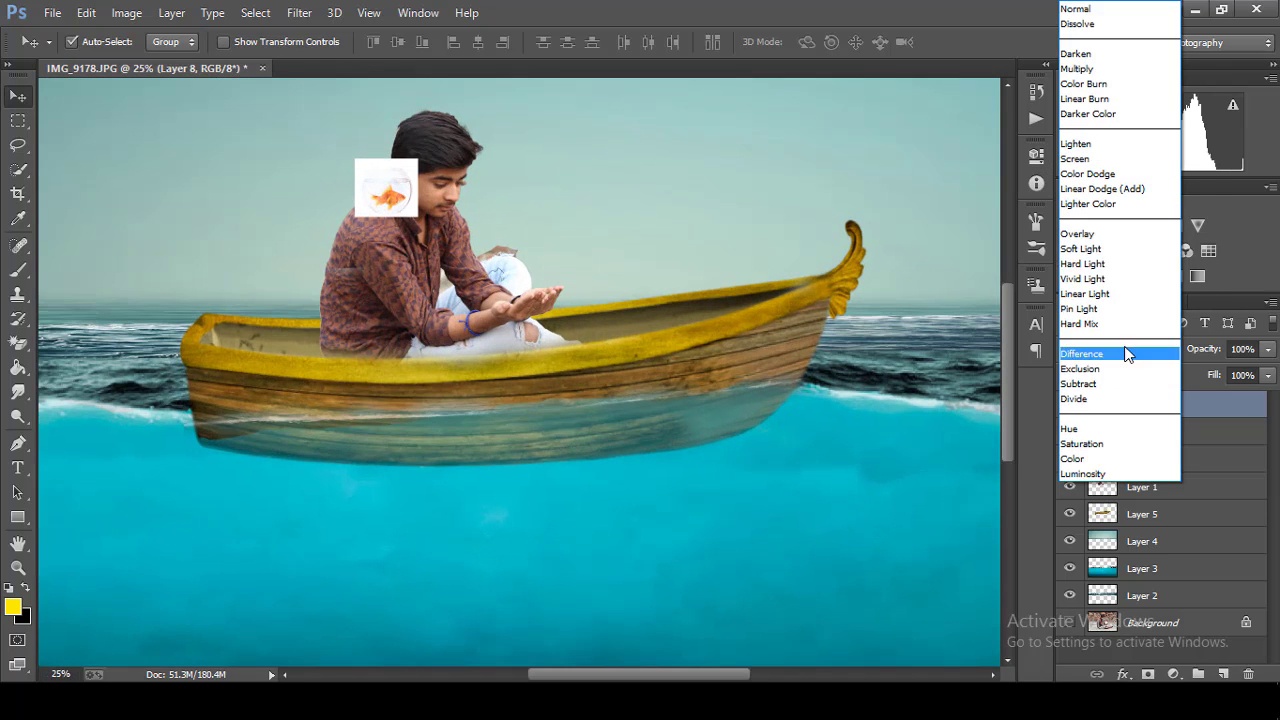
{"action": "left_click", "coordinate": [1077, 68]}
{"action": "left_click_drag", "start_coordinate": [399, 188], "coordinate": [543, 298]}
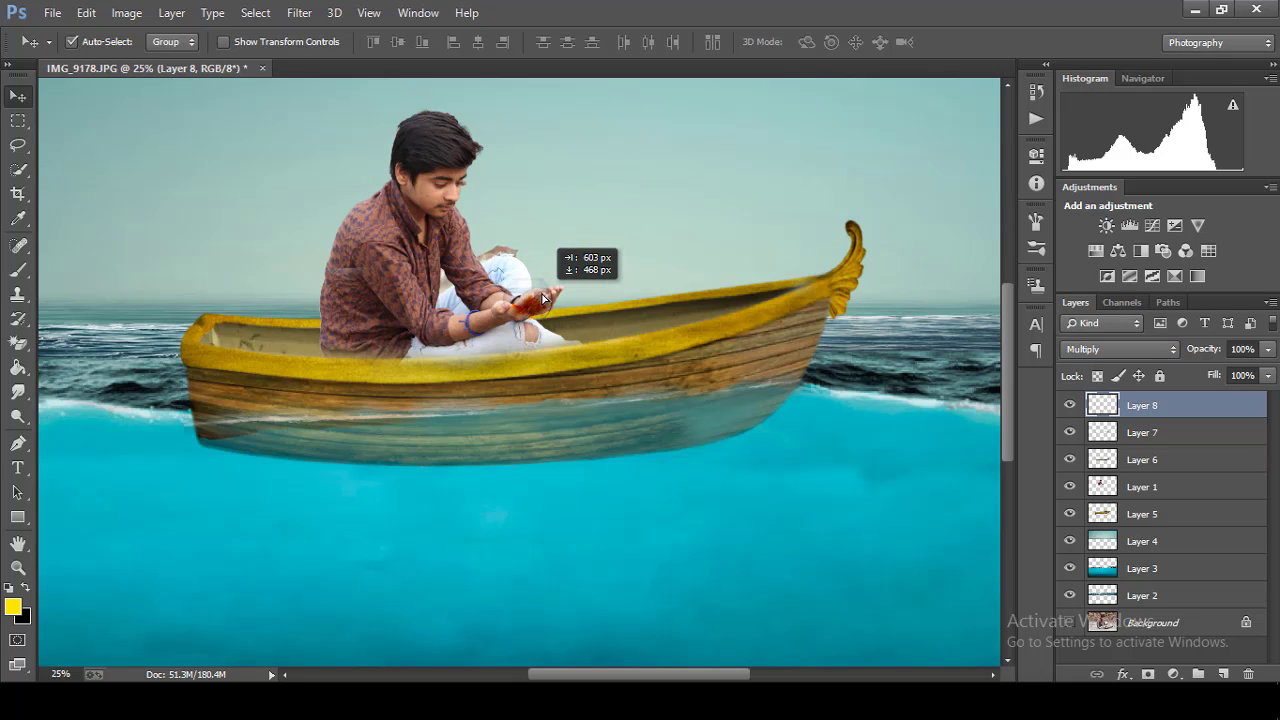
{"action": "key", "text": "ctrl+plus"}
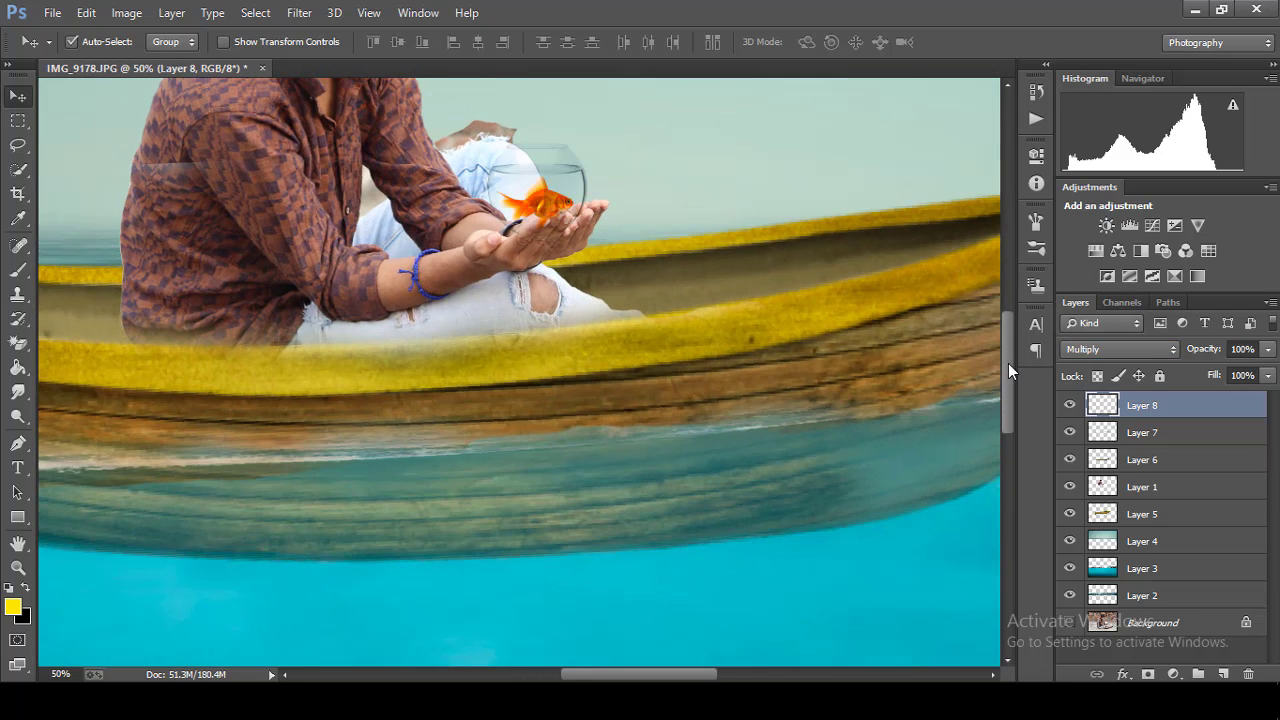
{"action": "left_click_drag", "start_coordinate": [1008, 363], "coordinate": [1009, 330]}
{"action": "key", "text": "ctrl+plus"}
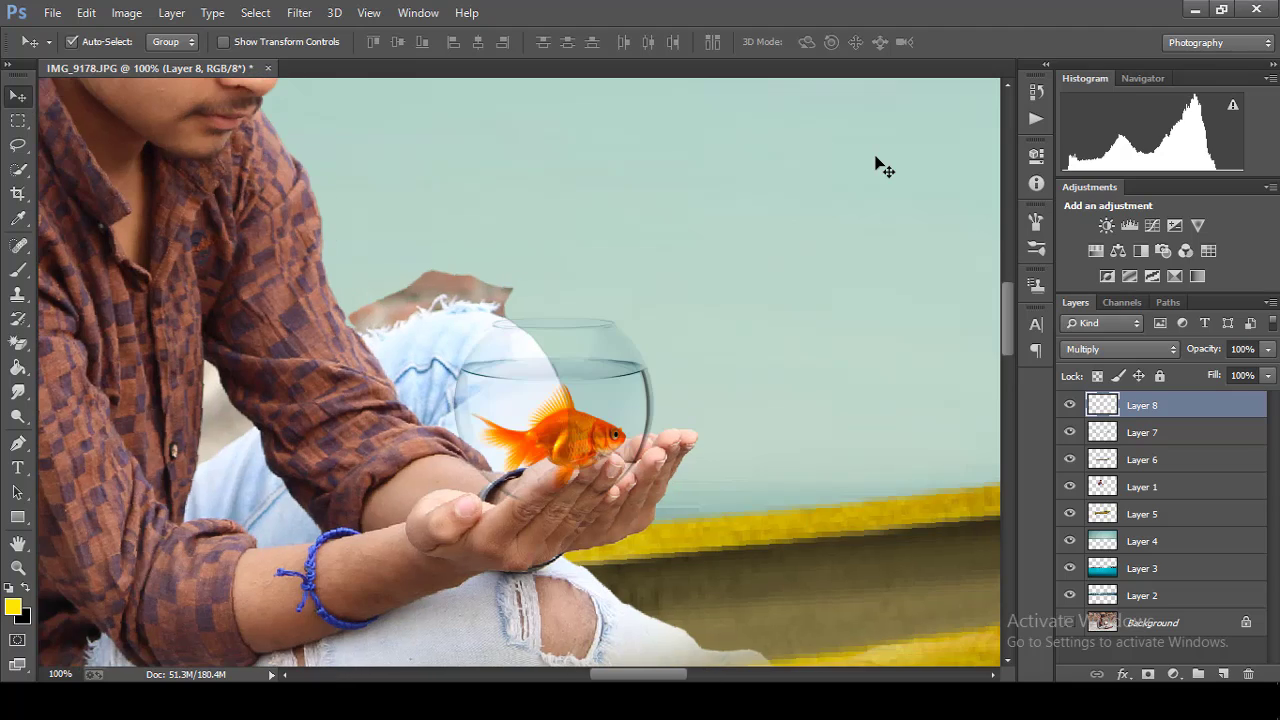
{"action": "left_click_drag", "start_coordinate": [593, 372], "coordinate": [551, 372]}
Step: Raise the bowl about 10 px and rotate it about -5.77° with Free Transform
{"action": "key", "text": "ctrl+minus"}
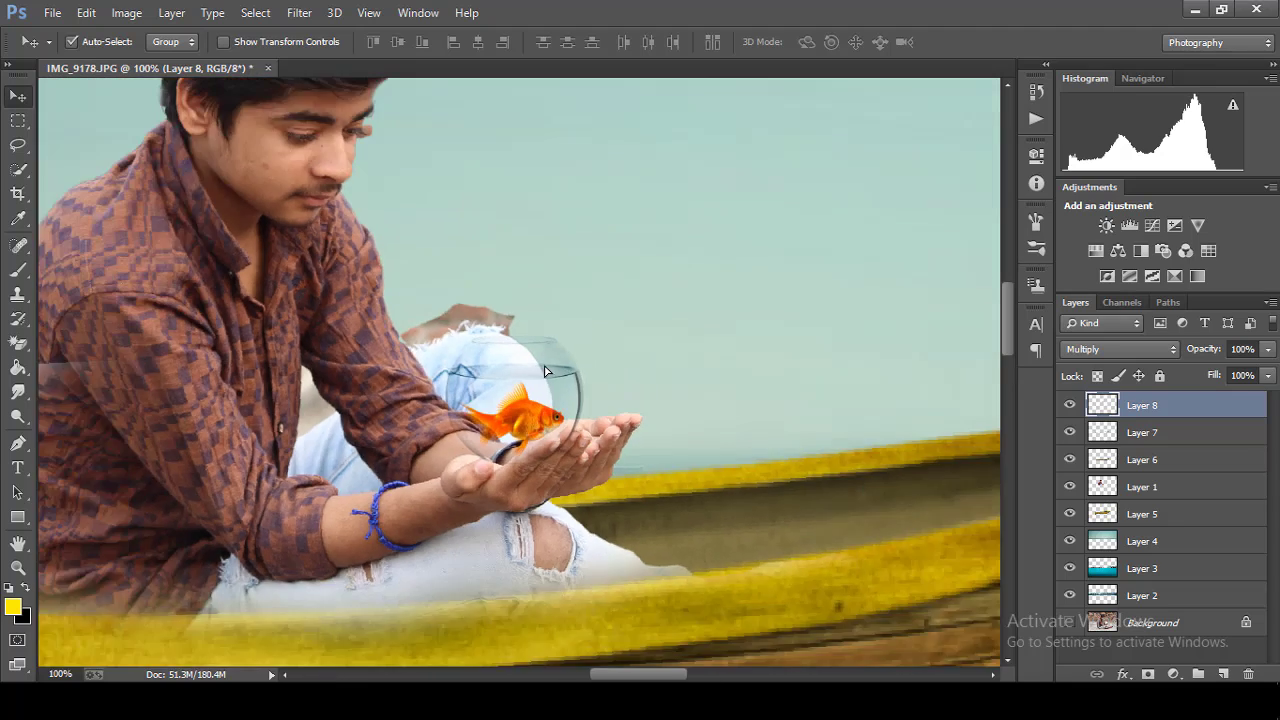
{"action": "key", "text": "ctrl+minus"}
{"action": "key", "text": "ctrl+plus"}
{"action": "key", "text": "ctrl+plus"}
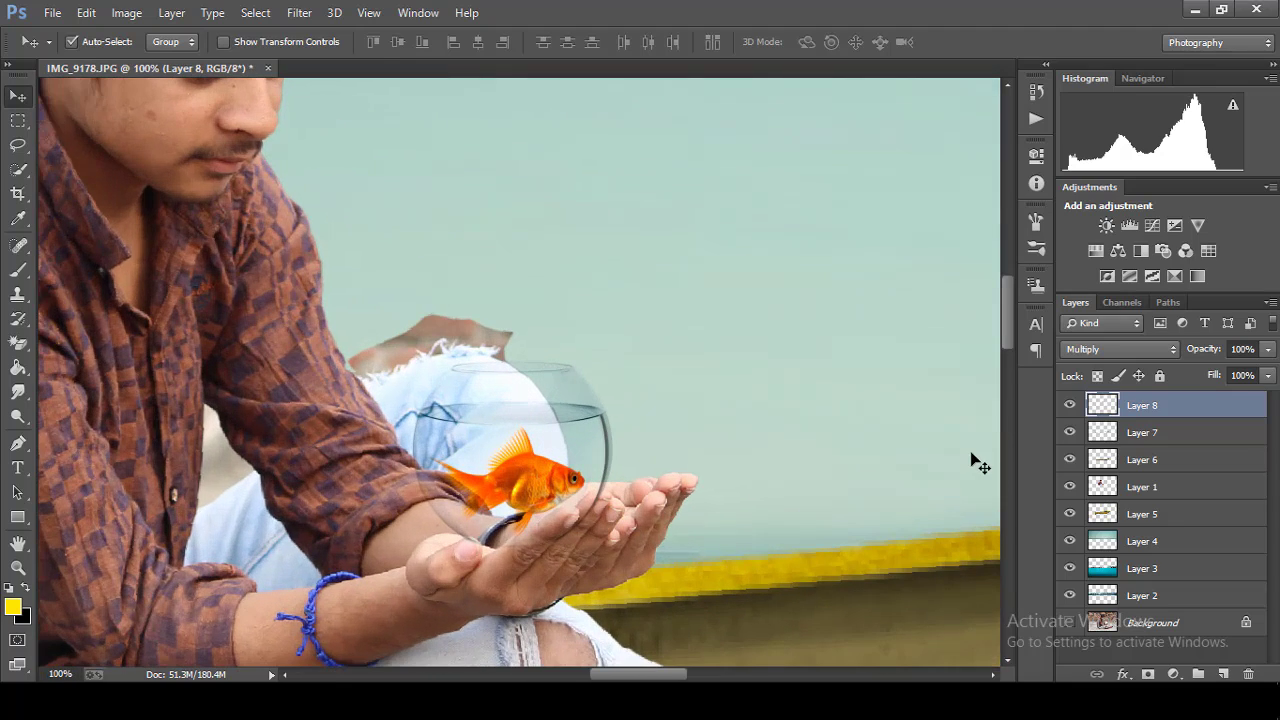
{"action": "key", "text": "ctrl+plus"}
{"action": "key", "text": "ctrl+minus"}
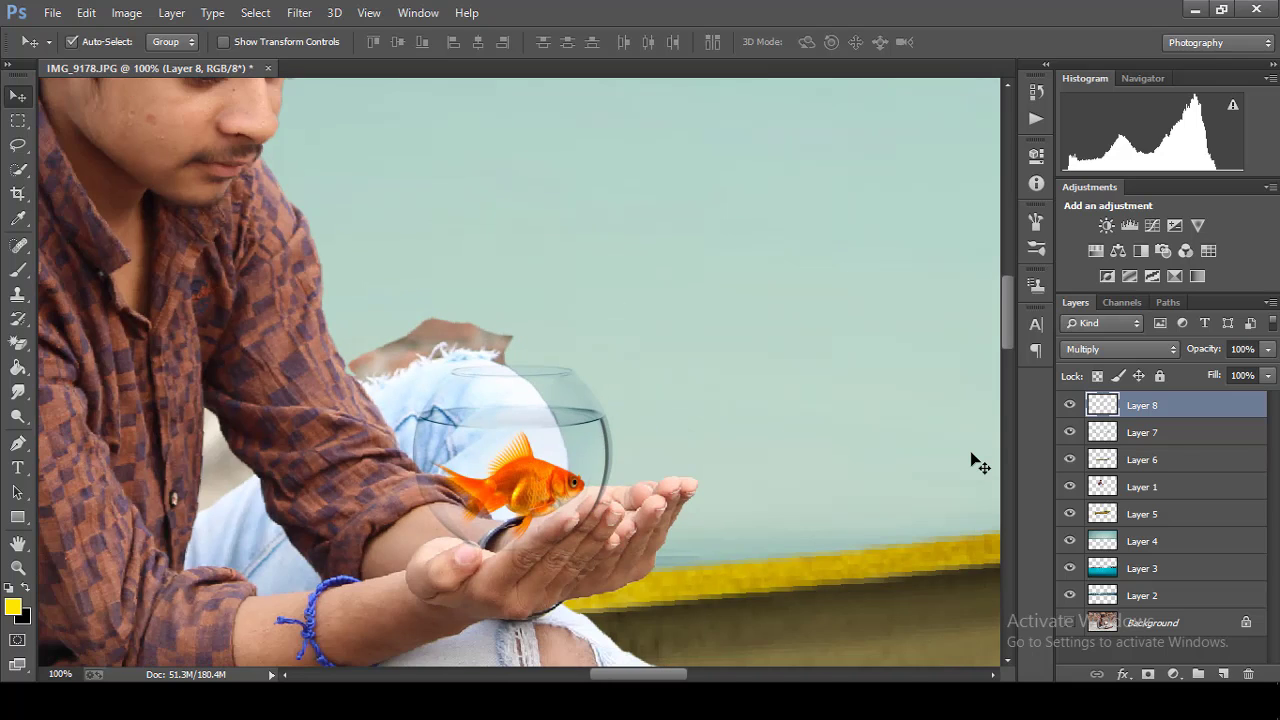
{"action": "left_click_drag", "start_coordinate": [645, 507], "coordinate": [593, 468]}
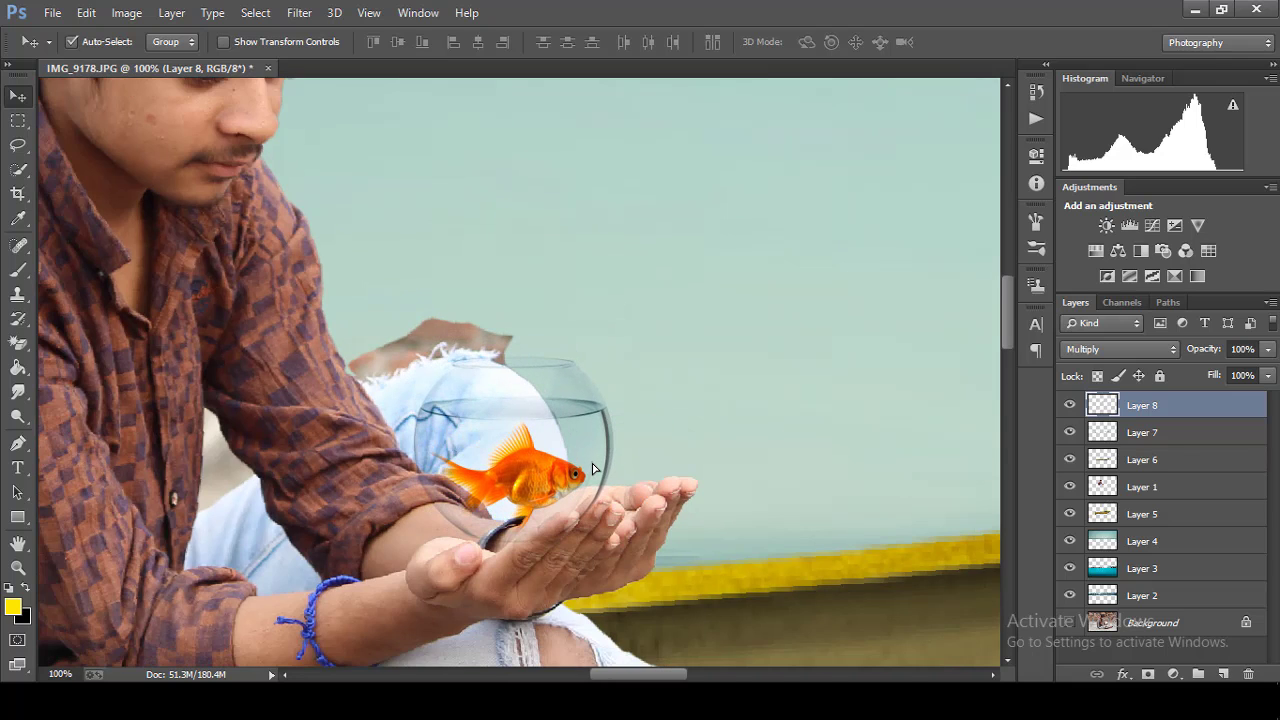
{"action": "key", "text": "ctrl+t"}
{"action": "left_click_drag", "start_coordinate": [714, 277], "coordinate": [557, 442]}
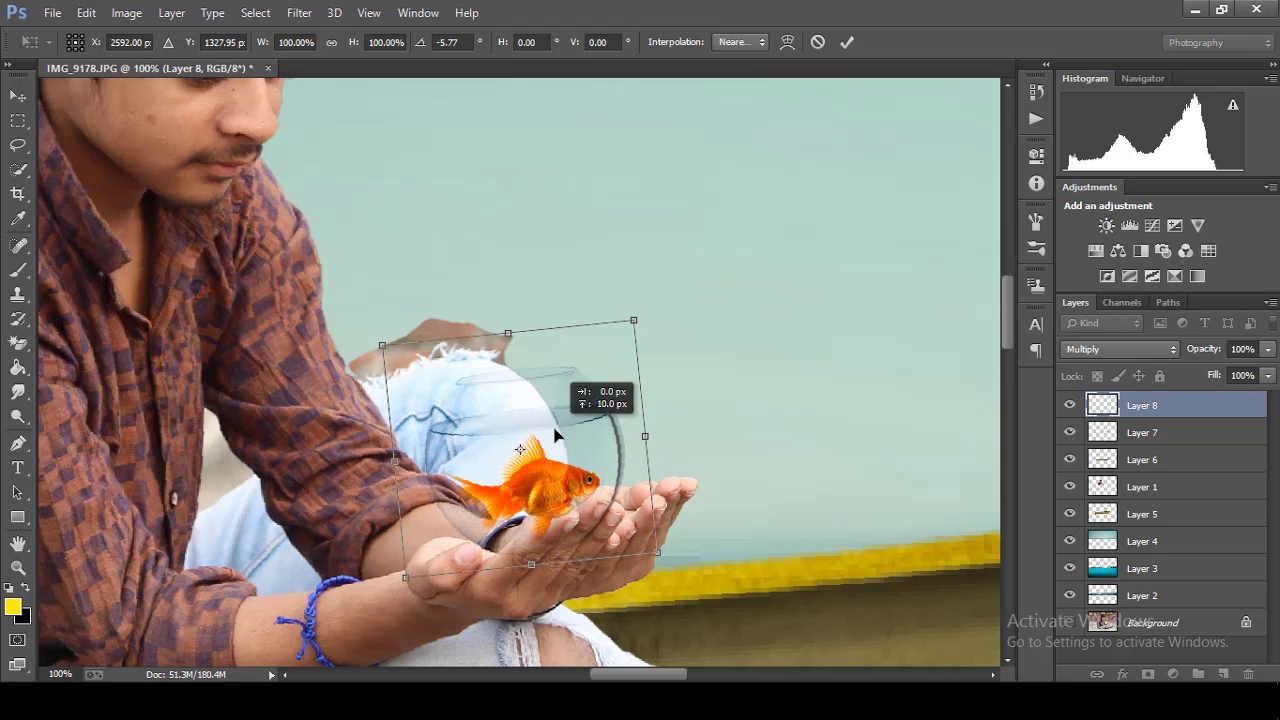
Step: Commit the rotation, pick the plain Eraser, and lower Layer 8's Fill to reveal the fingers
{"action": "left_click", "coordinate": [846, 41]}
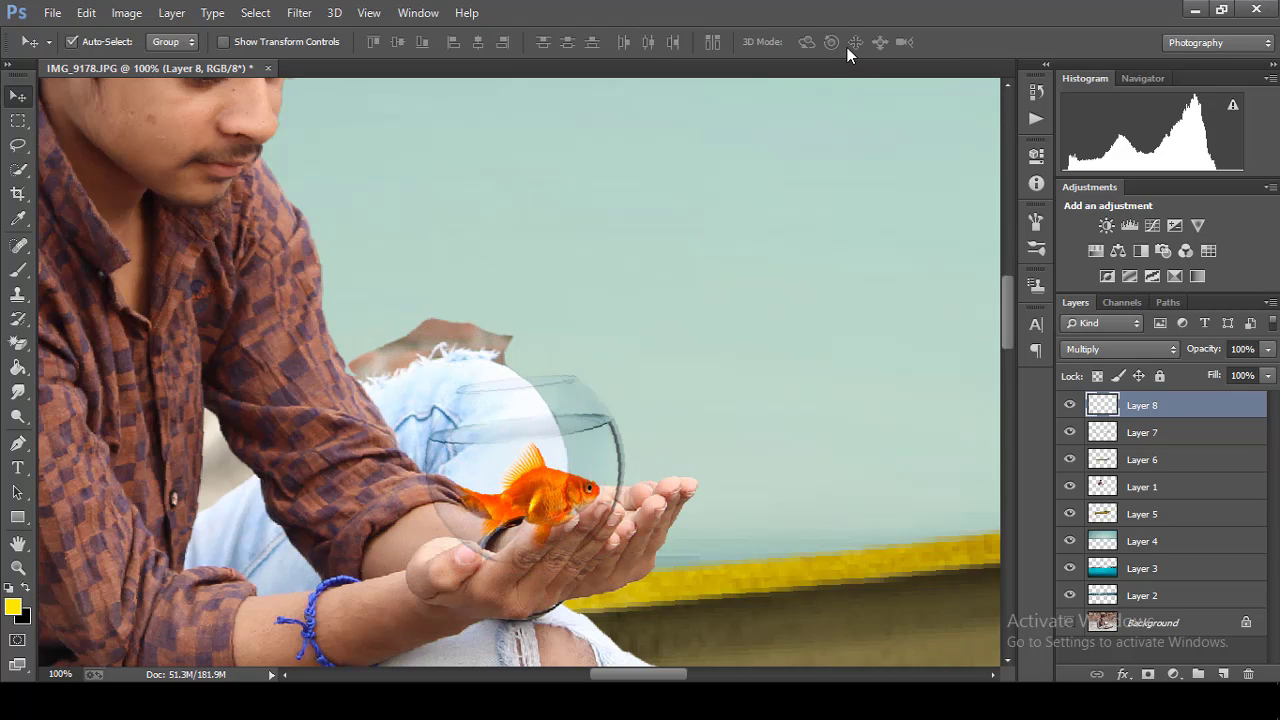
{"action": "left_click", "coordinate": [18, 343]}
{"action": "left_click", "coordinate": [80, 341]}
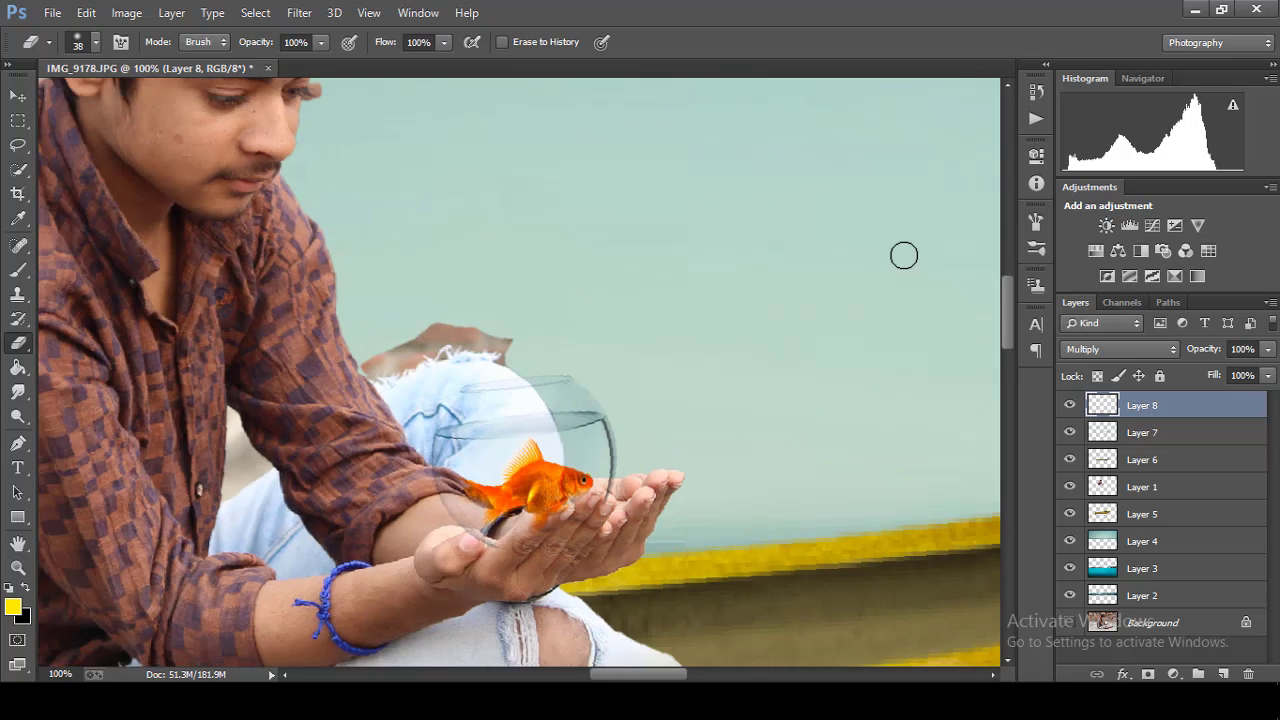
{"action": "scroll", "coordinate": [903, 255], "scroll_direction": "down", "scroll_amount": 4}
{"action": "scroll", "coordinate": [903, 255], "scroll_direction": "down", "scroll_amount": 1}
{"action": "scroll", "coordinate": [903, 255], "scroll_direction": "up", "scroll_amount": 2}
{"action": "scroll", "coordinate": [903, 255], "scroll_direction": "up", "scroll_amount": 10}
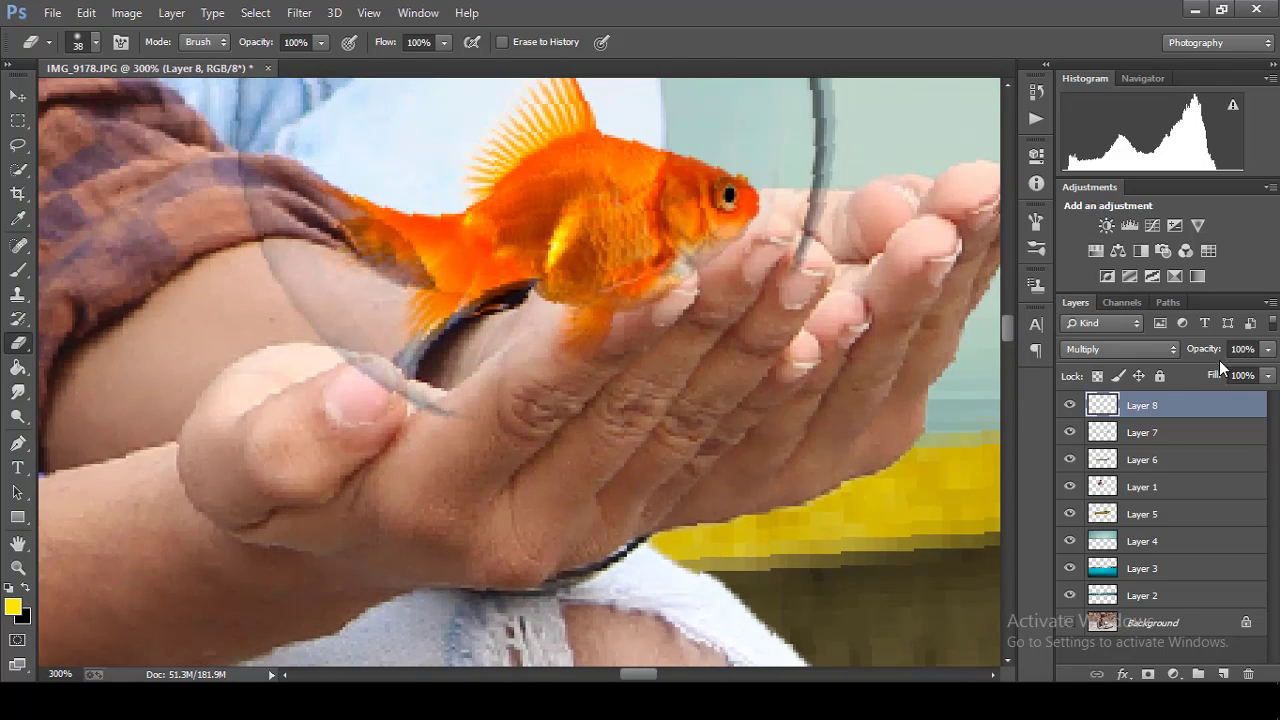
{"action": "left_click_drag", "start_coordinate": [1219, 368], "coordinate": [1165, 368]}
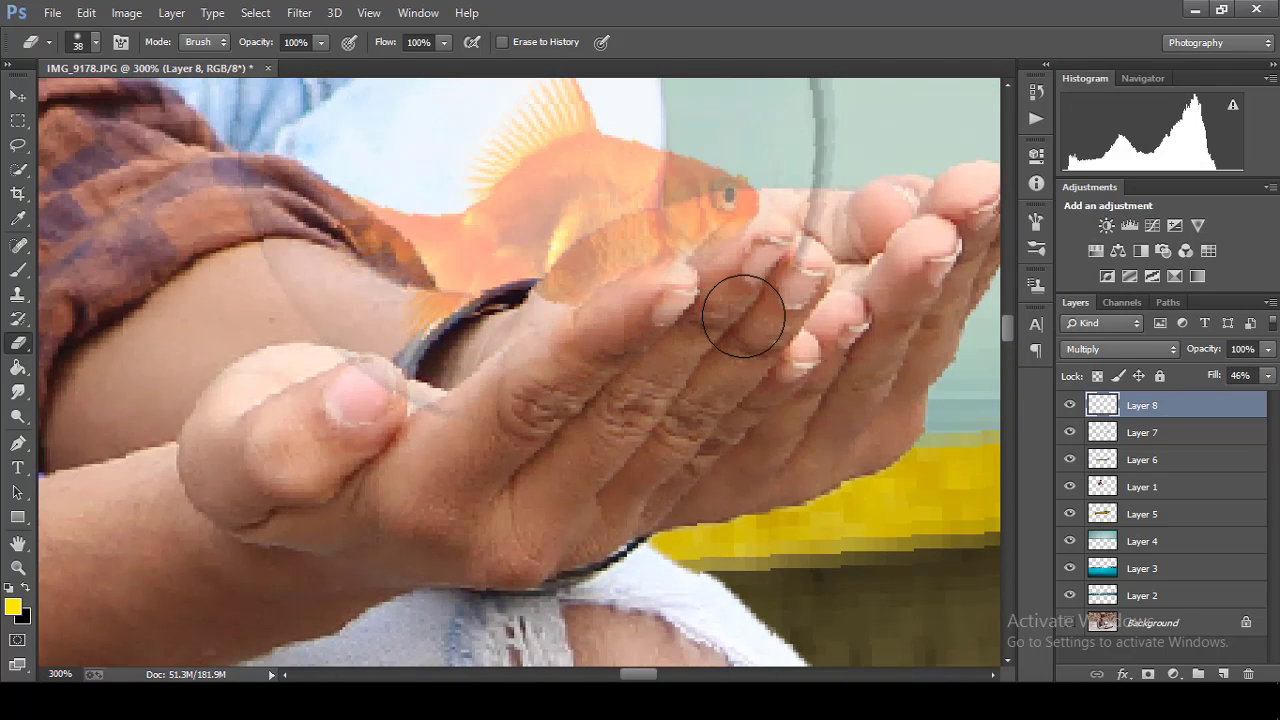
{"action": "mouse_move", "coordinate": [1213, 380]}
{"action": "left_mouse_down"}
{"action": "mouse_move", "coordinate": [1160, 380]}
{"action": "mouse_move", "coordinate": [1272, 380]}
{"action": "left_mouse_up"}
{"action": "key", "text": "ctrl+minus"}
{"action": "key", "text": "ctrl+minus"}
{"action": "key", "text": "ctrl+minus"}
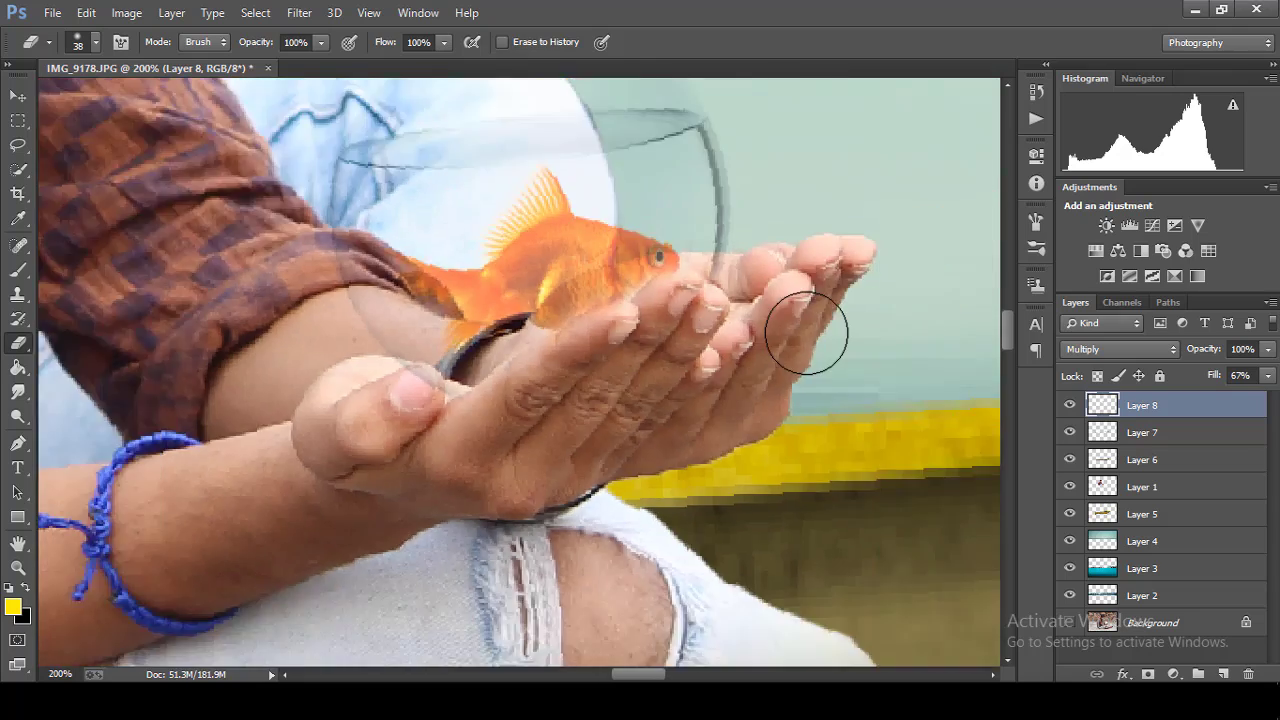
{"action": "key", "text": "ctrl+minus"}
{"action": "key", "text": "ctrl+minus"}
{"action": "key", "text": "ctrl+minus"}
Step: Restore Layer 8's Fill to 100% and stretch the bowl to about 121% height
{"action": "left_click_drag", "start_coordinate": [1214, 381], "coordinate": [1270, 389]}
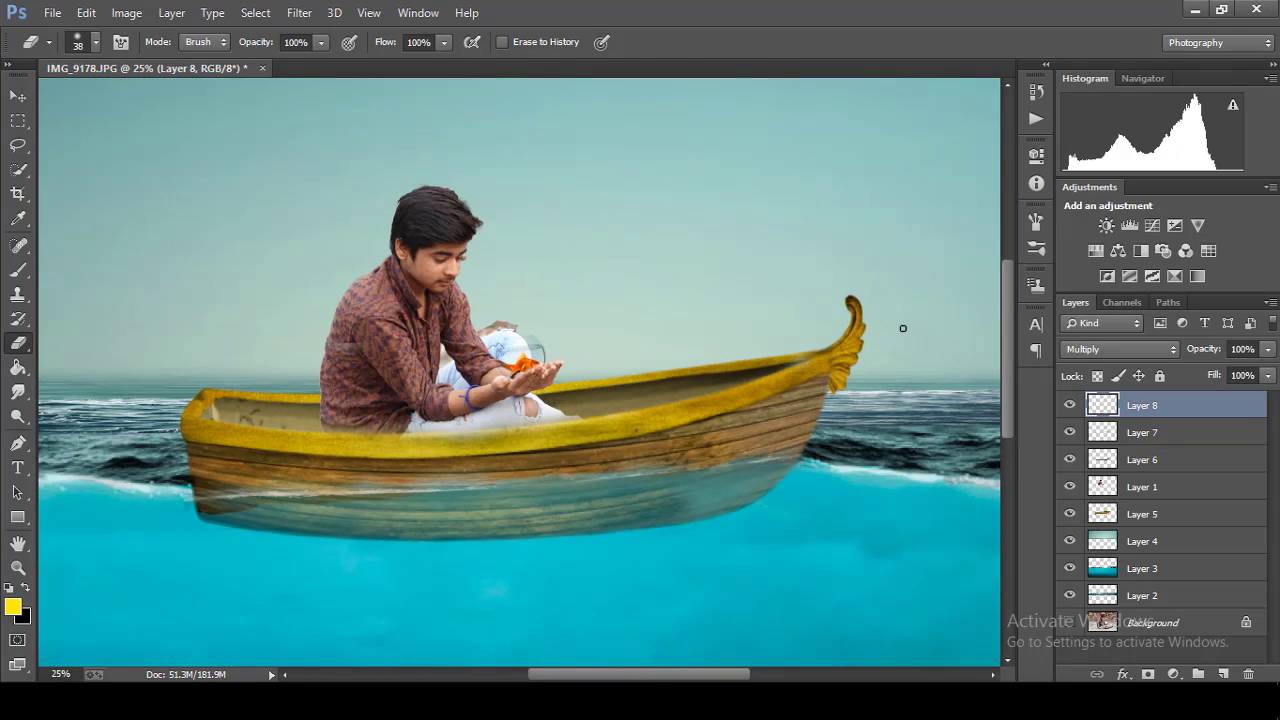
{"action": "key", "text": "ctrl+minus"}
{"action": "key", "text": "ctrl+plus"}
{"action": "key", "text": "ctrl+plus"}
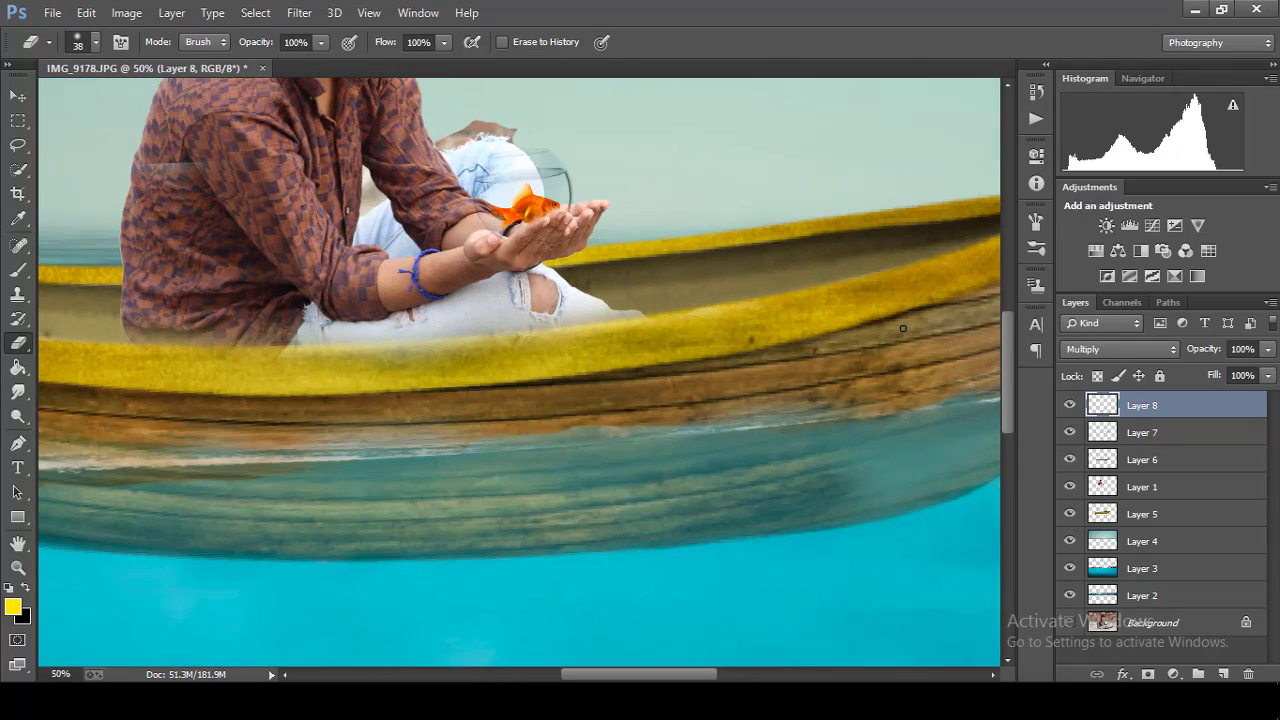
{"action": "key", "text": "ctrl+minus"}
{"action": "key", "text": "ctrl+minus"}
{"action": "key", "text": "ctrl+minus"}
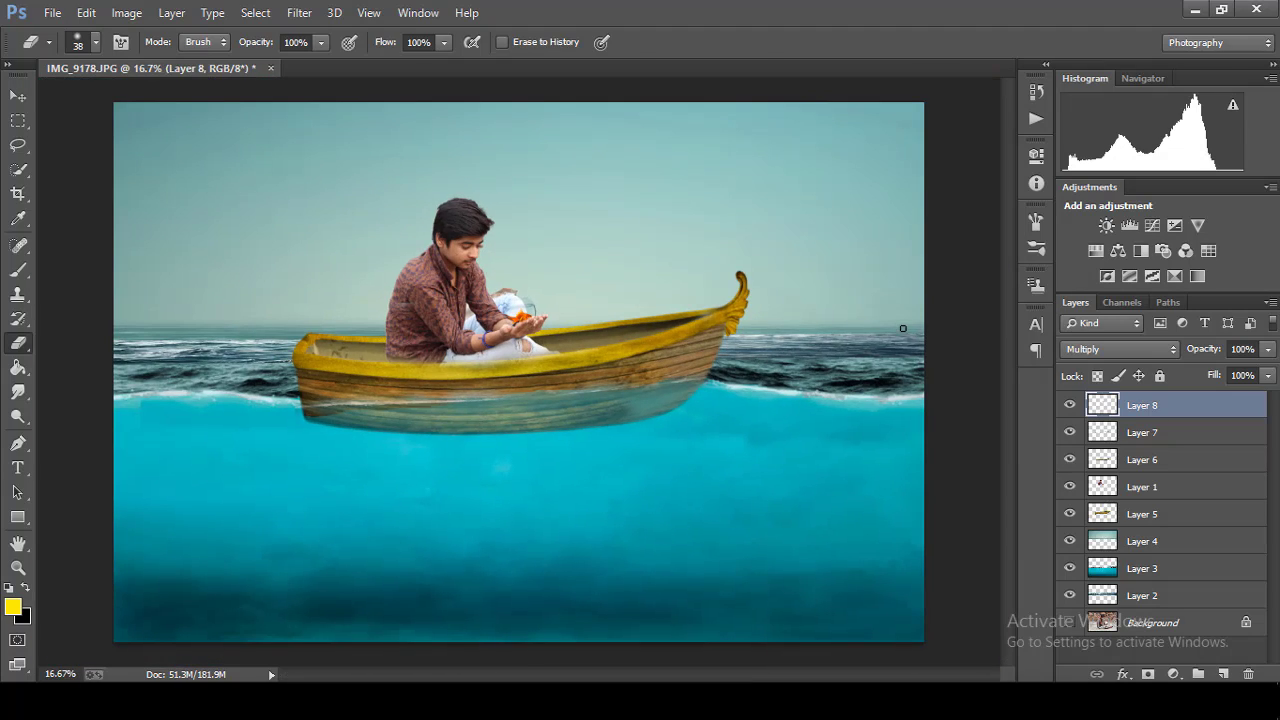
{"action": "key", "text": "ctrl+t"}
{"action": "mouse_move", "coordinate": [518, 290]}
{"action": "left_mouse_down"}
{"action": "mouse_move", "coordinate": [517, 276]}
{"action": "mouse_move", "coordinate": [557, 305]}
{"action": "left_mouse_up"}
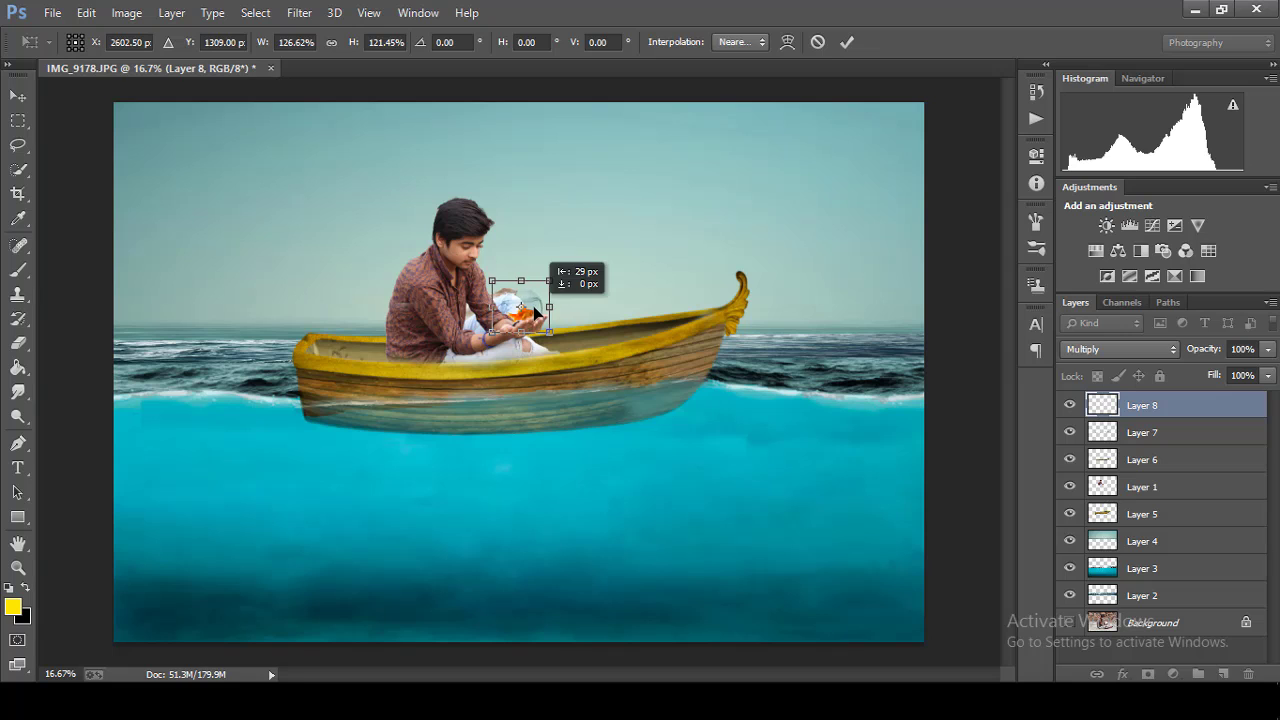
{"action": "left_click", "coordinate": [847, 42]}
{"action": "key", "text": "e"}
{"action": "key", "text": "ctrl+plus"}
{"action": "key", "text": "ctrl+plus"}
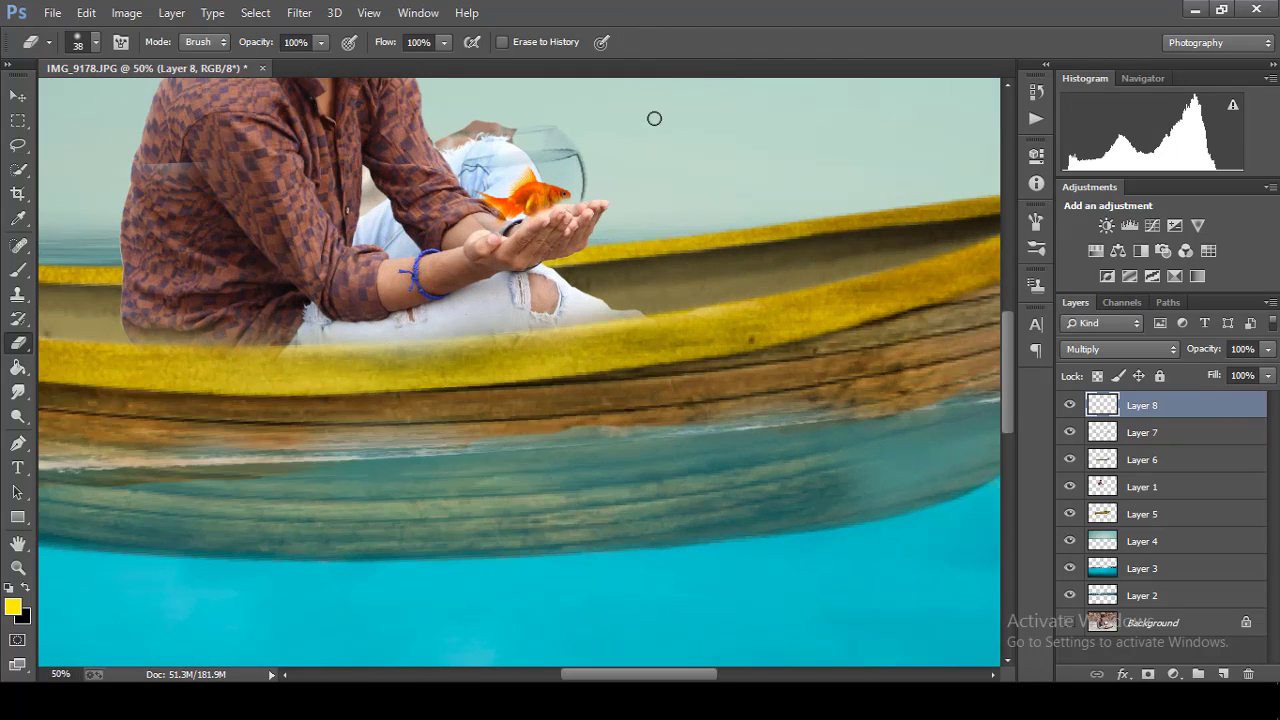
Step: Nudge the goldfish bowl slightly in the boy's hands with the Move tool
{"action": "key", "text": "v"}
{"action": "left_click_drag", "start_coordinate": [520, 165], "coordinate": [524, 168]}
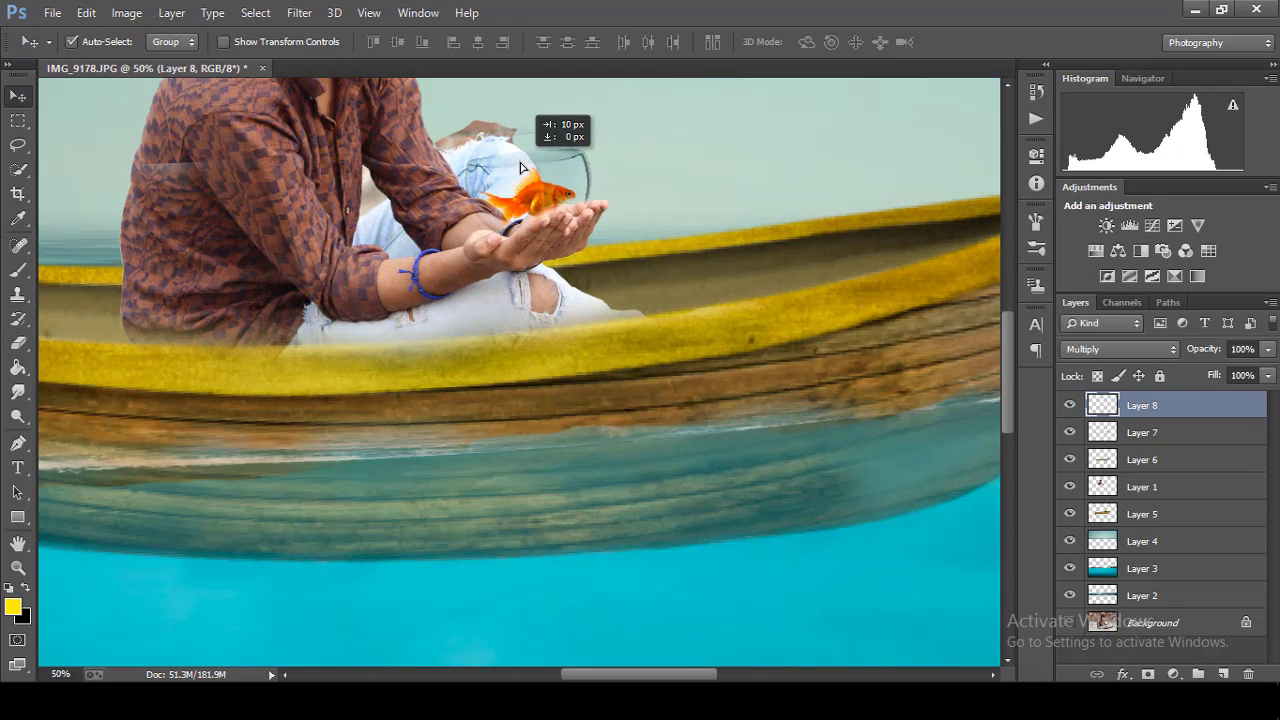
{"action": "scroll", "coordinate": [747, 166], "scroll_direction": "down", "scroll_amount": 3}
{"action": "scroll", "coordinate": [747, 168], "scroll_direction": "down", "scroll_amount": 3}
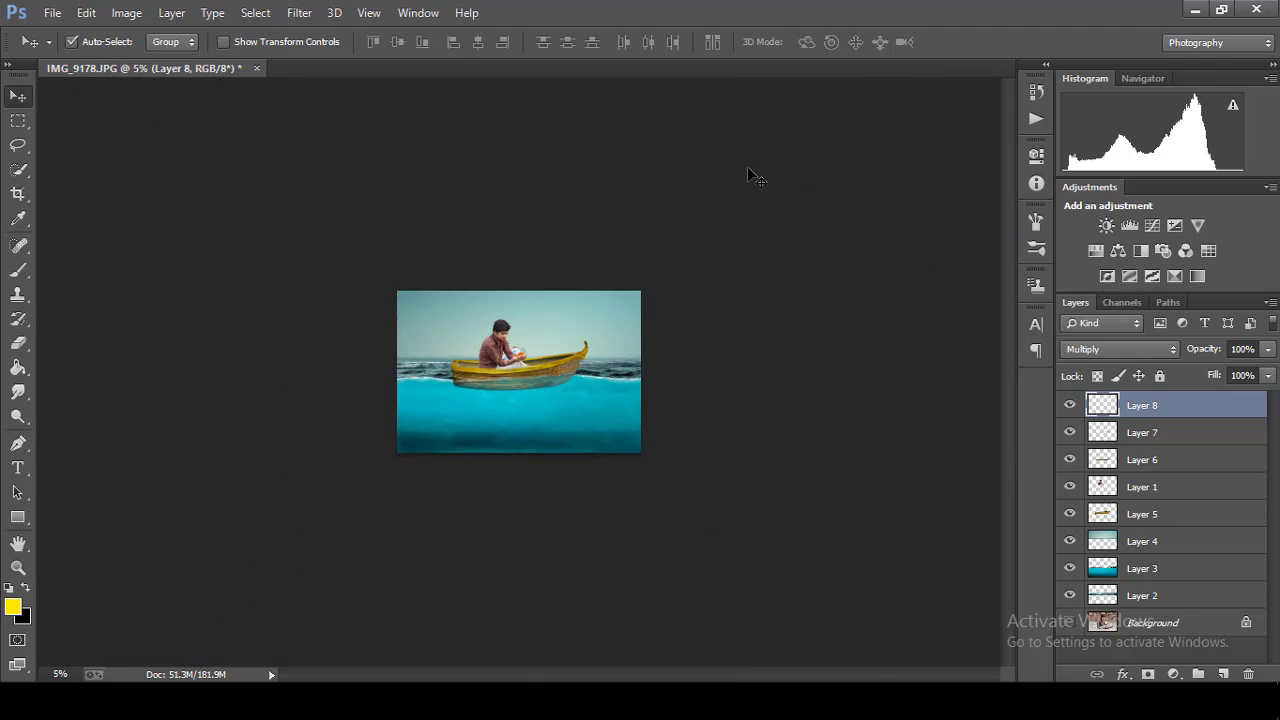
{"action": "scroll", "coordinate": [747, 168], "scroll_direction": "up", "scroll_amount": 2}
{"action": "scroll", "coordinate": [747, 168], "scroll_direction": "up", "scroll_amount": 3}
{"action": "scroll", "coordinate": [747, 168], "scroll_direction": "up", "scroll_amount": 1}
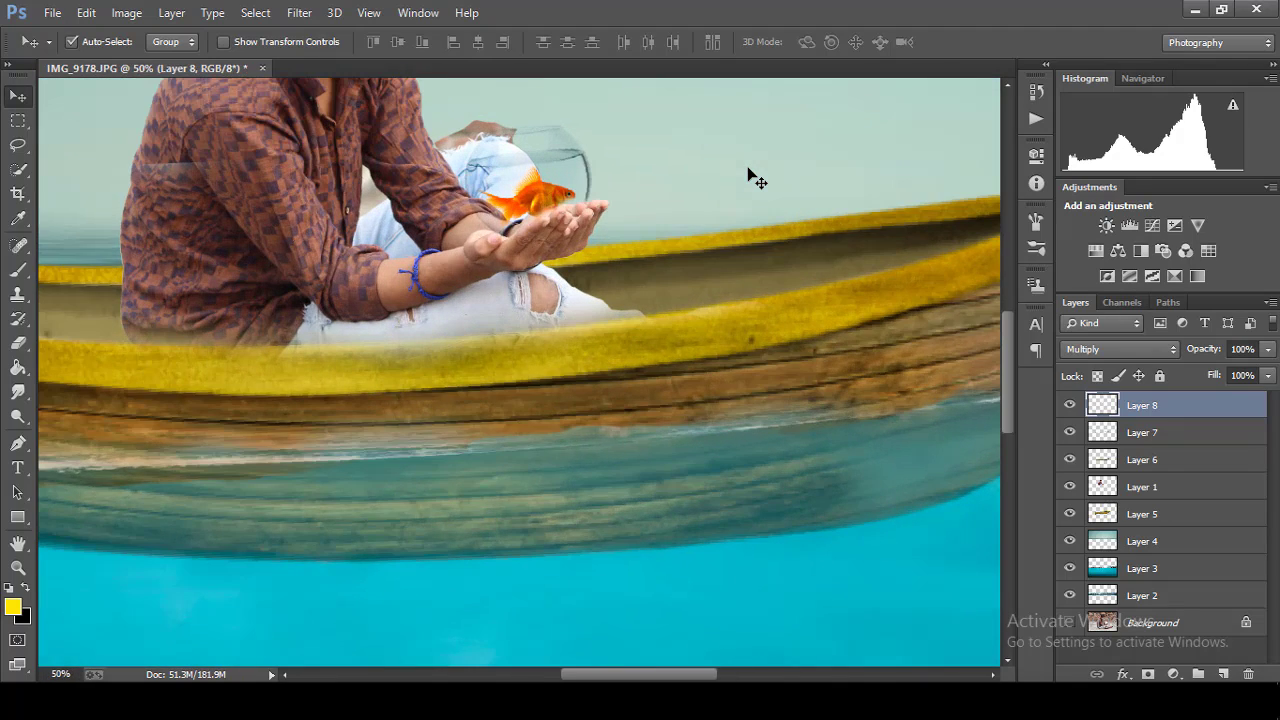
{"action": "scroll", "coordinate": [750, 176], "scroll_direction": "down", "scroll_amount": 1}
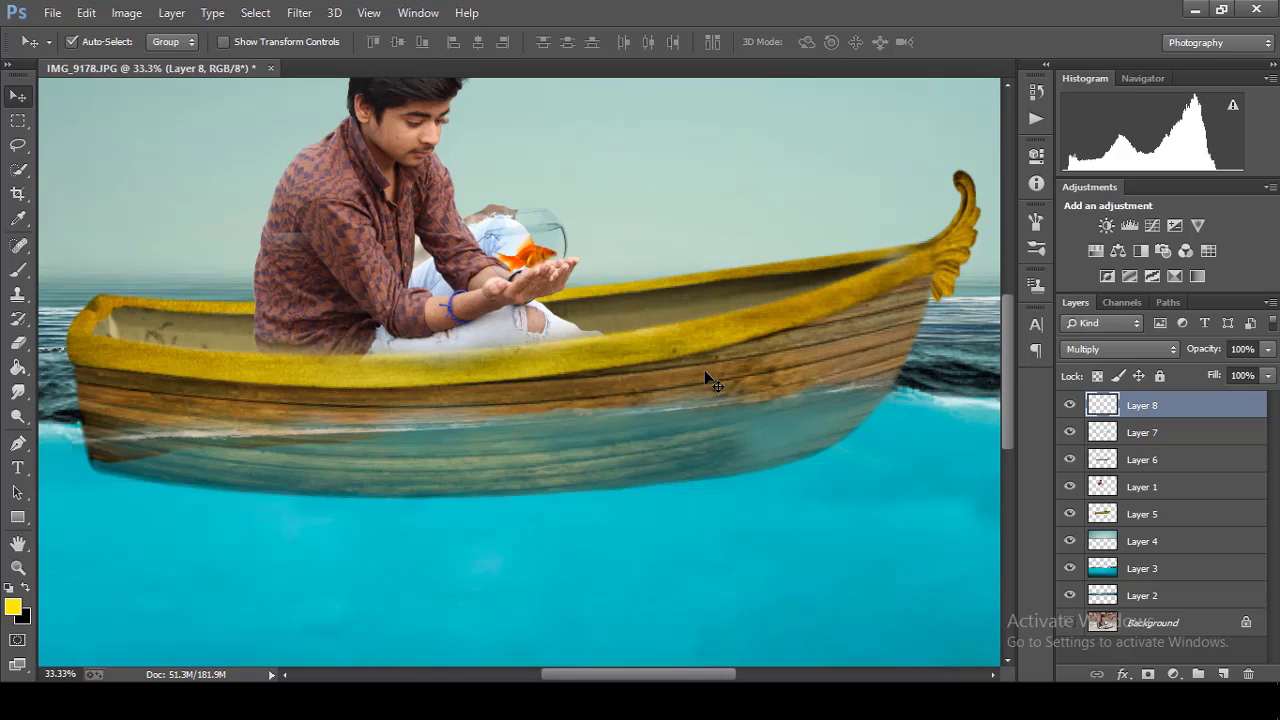
{"action": "scroll", "coordinate": [706, 375], "scroll_direction": "down", "scroll_amount": 2}
{"action": "scroll", "coordinate": [706, 375], "scroll_direction": "down", "scroll_amount": 2}
{"action": "scroll", "coordinate": [706, 375], "scroll_direction": "up", "scroll_amount": 1}
{"action": "scroll", "coordinate": [706, 375], "scroll_direction": "up", "scroll_amount": 1}
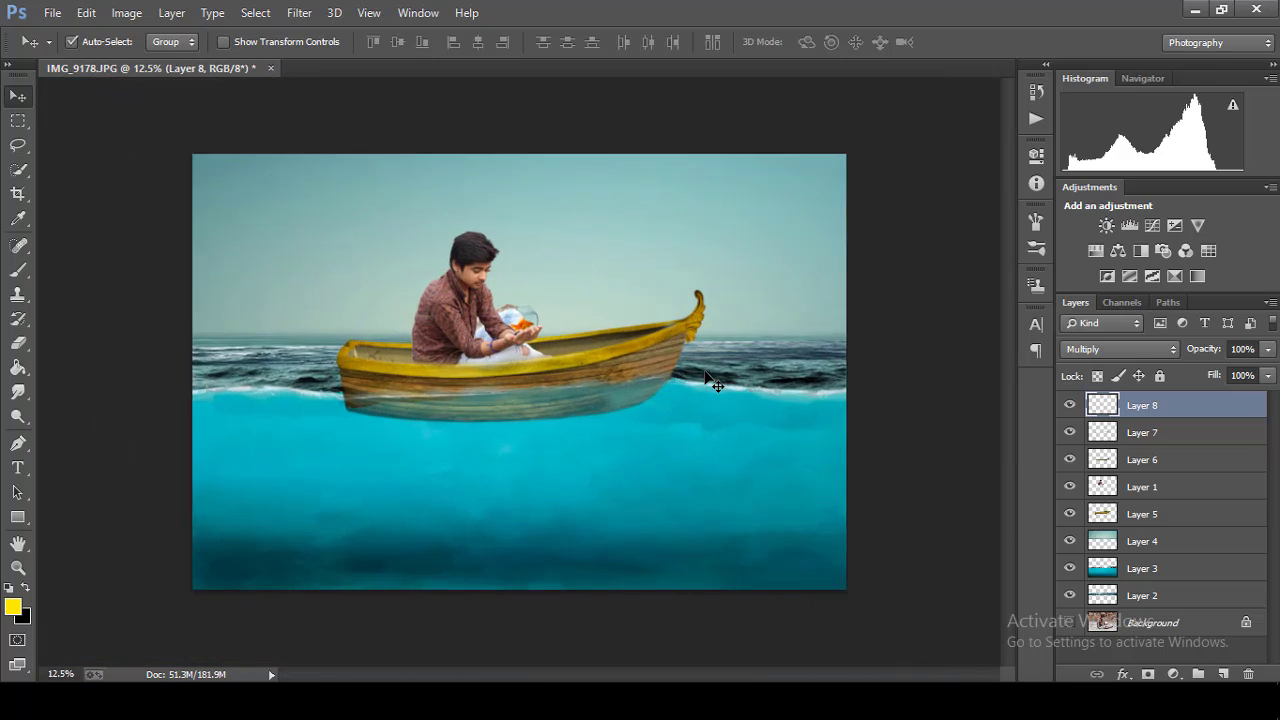
{"action": "scroll", "coordinate": [706, 375], "scroll_direction": "up", "scroll_amount": 2}
{"action": "scroll", "coordinate": [706, 375], "scroll_direction": "up", "scroll_amount": 1}
{"action": "scroll", "coordinate": [706, 378], "scroll_direction": "up", "scroll_amount": 1}
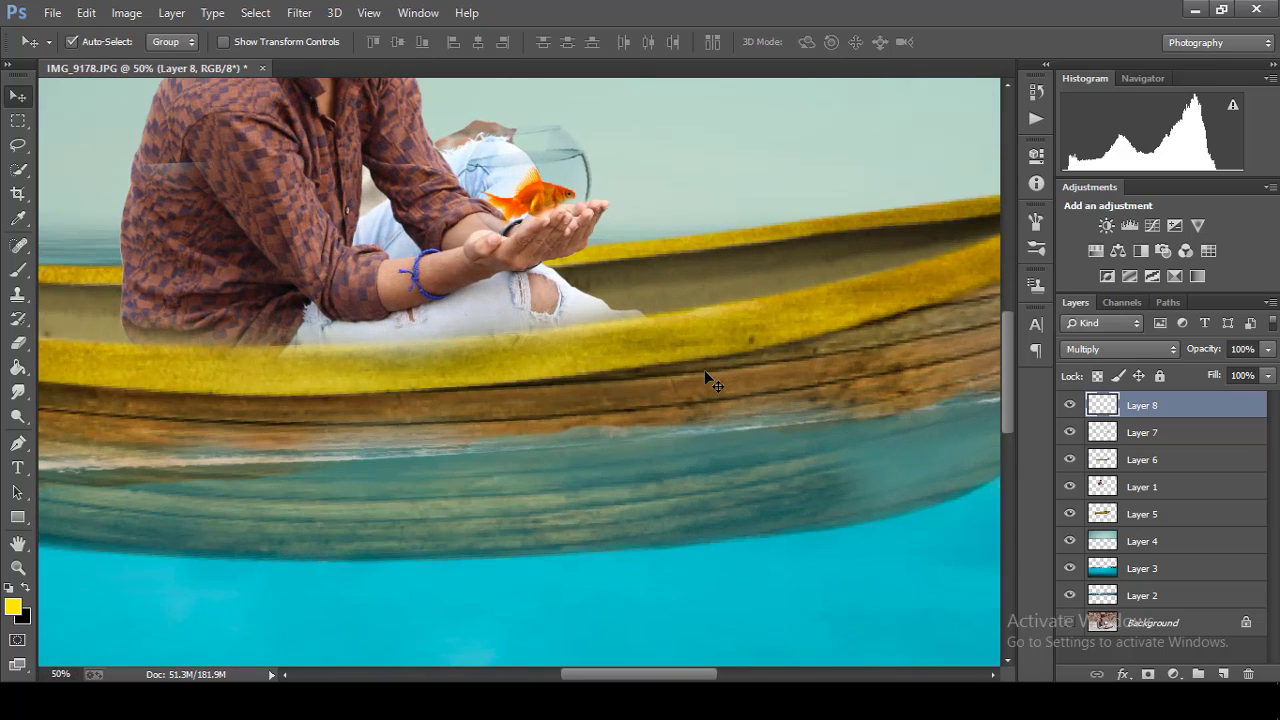
Step: Apply Brightness/Contrast to the bowl with Brightness -56 and Contrast 100
{"action": "left_click", "coordinate": [126, 12]}
{"action": "mouse_move", "coordinate": [155, 60]}
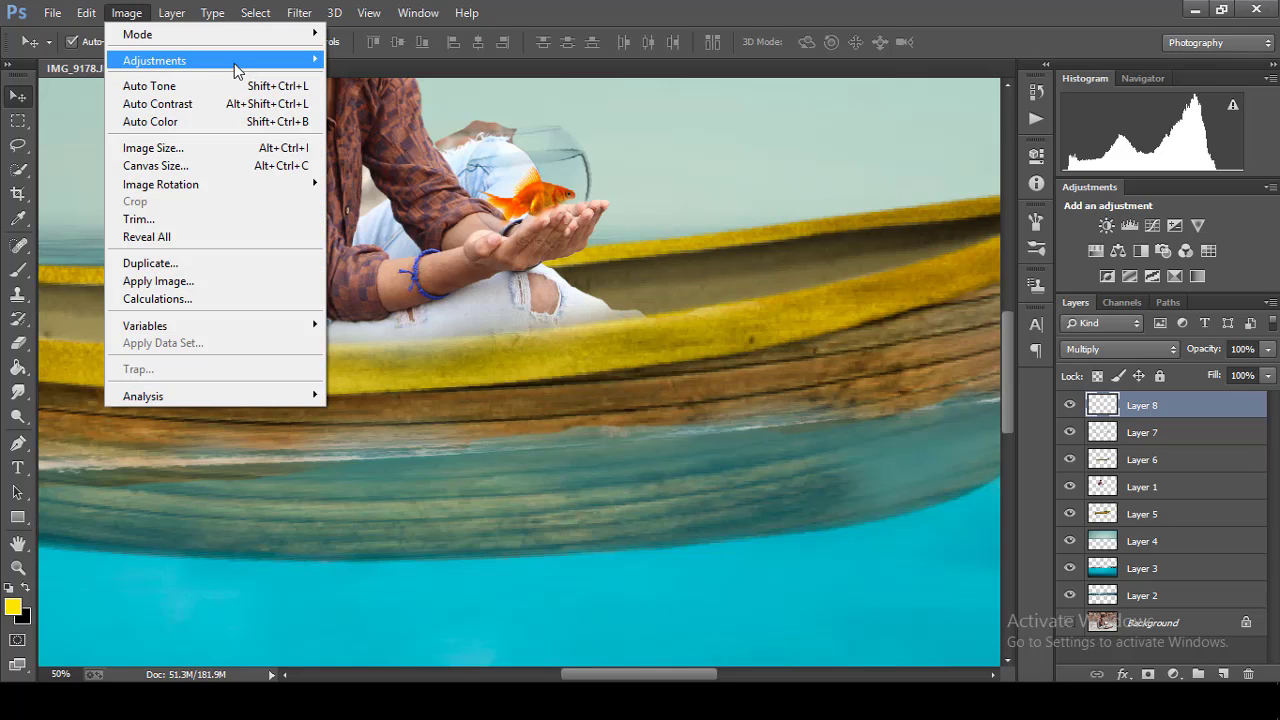
{"action": "left_click", "coordinate": [392, 59]}
{"action": "left_click_drag", "start_coordinate": [910, 192], "coordinate": [948, 196]}
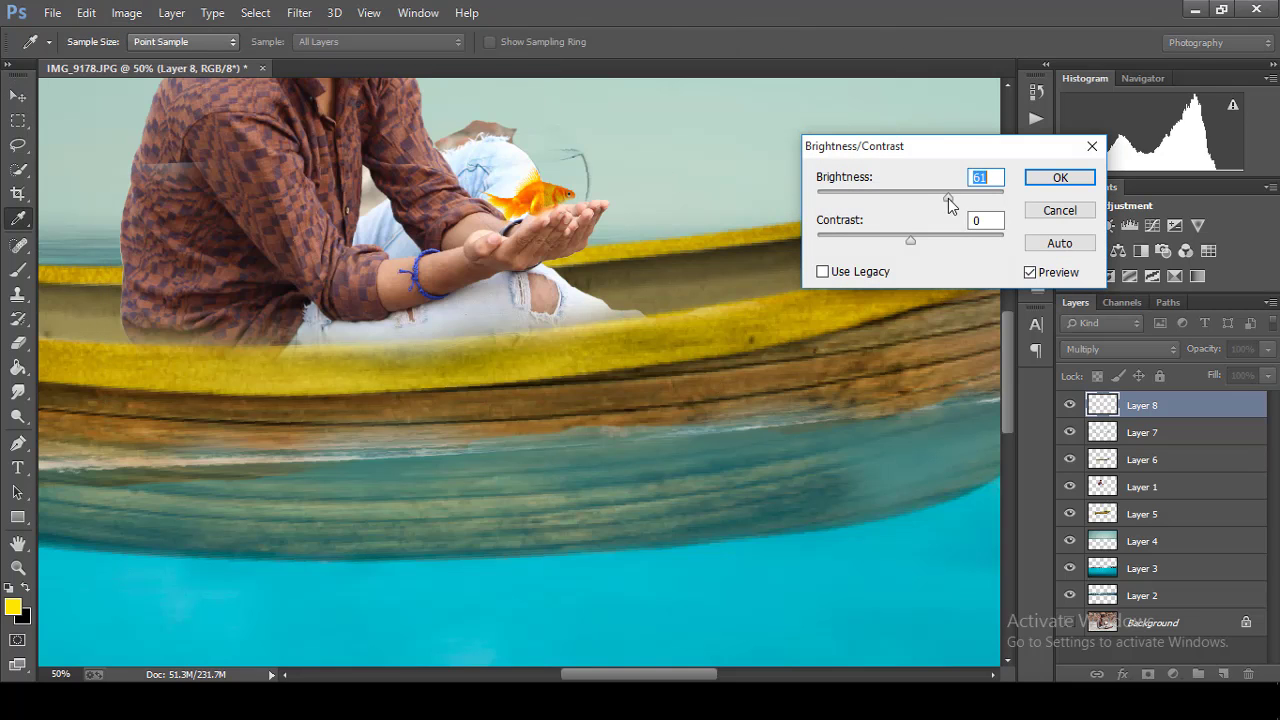
{"action": "left_click_drag", "start_coordinate": [910, 240], "coordinate": [1008, 243]}
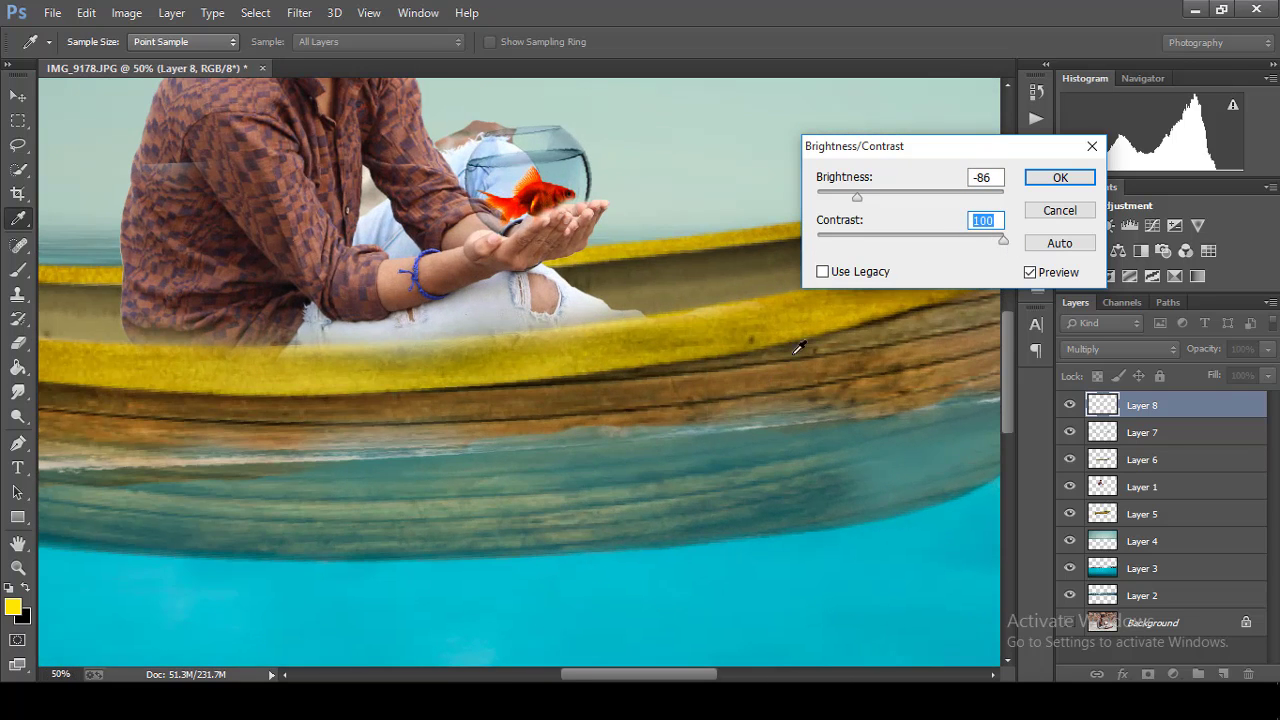
{"action": "left_click_drag", "start_coordinate": [872, 197], "coordinate": [880, 201]}
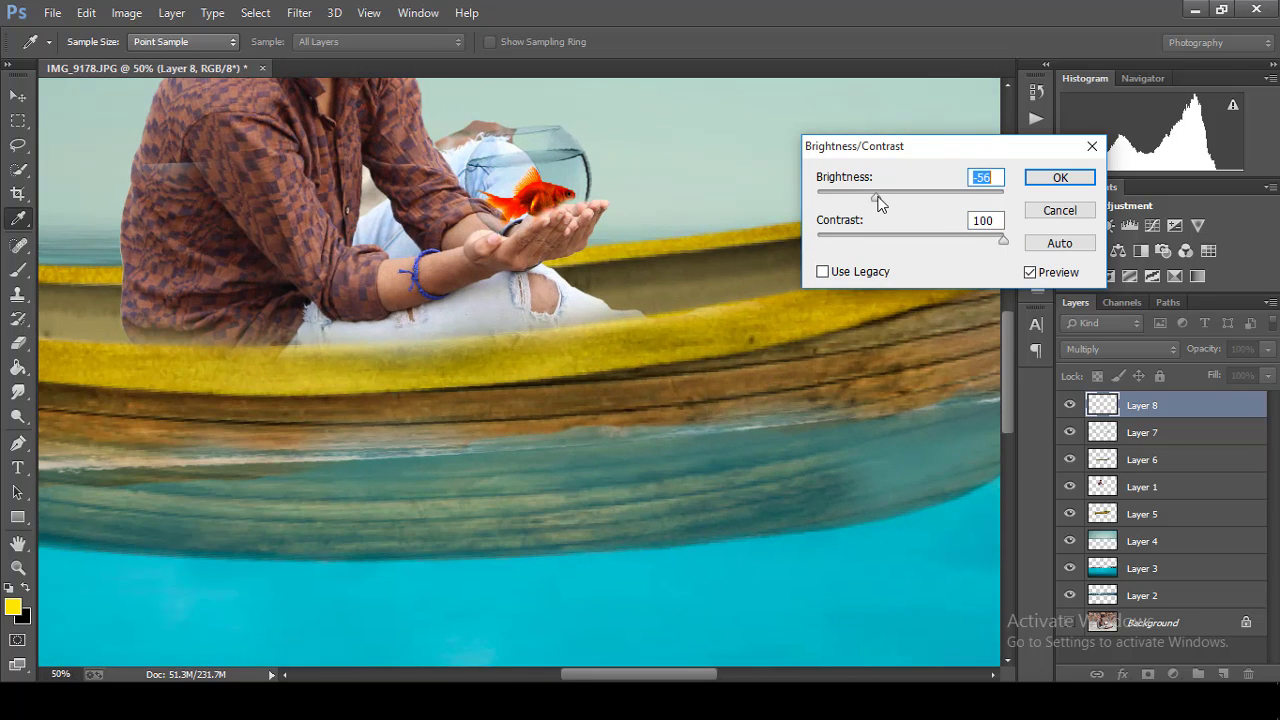
{"action": "left_click", "coordinate": [1060, 178]}
{"action": "key", "text": "v"}
{"action": "scroll", "coordinate": [794, 290], "scroll_direction": "down", "scroll_amount": 4}
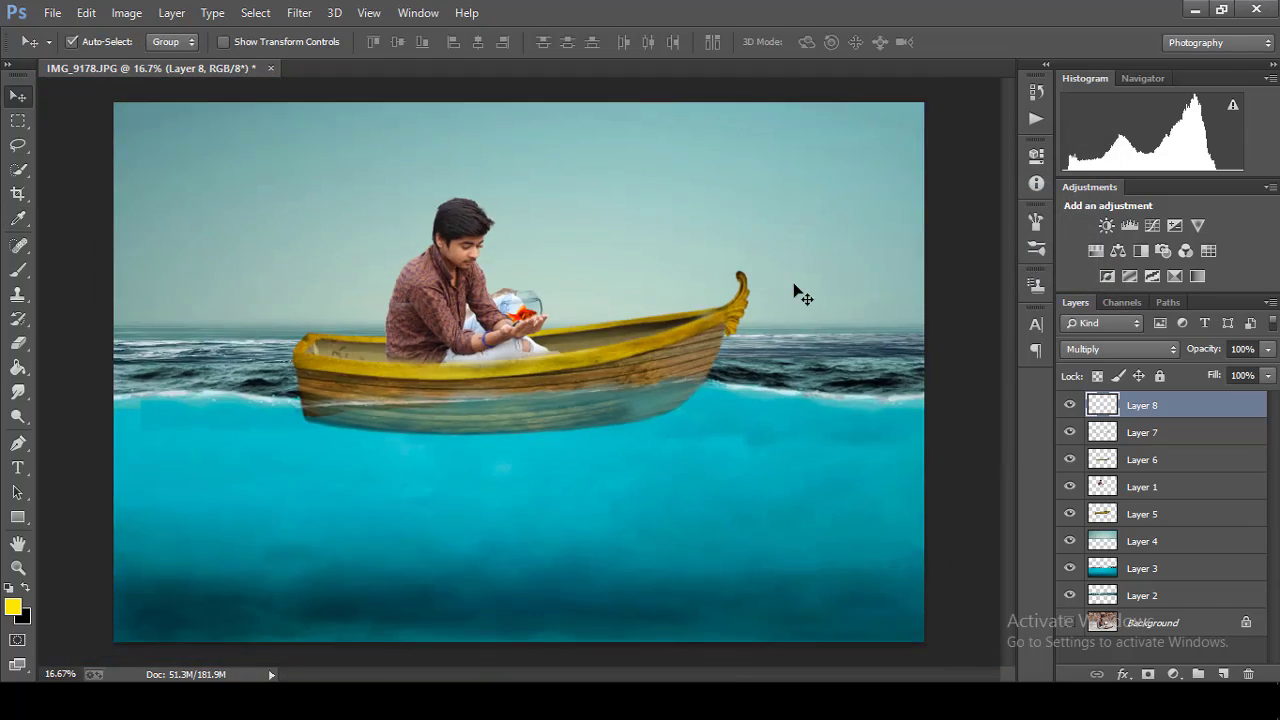
Step: Hide the fishbowl Layer 8 and make Layer 1 with the man active
{"action": "scroll", "coordinate": [794, 290], "scroll_direction": "up", "scroll_amount": 4}
{"action": "scroll", "coordinate": [794, 284], "scroll_direction": "down", "scroll_amount": 4}
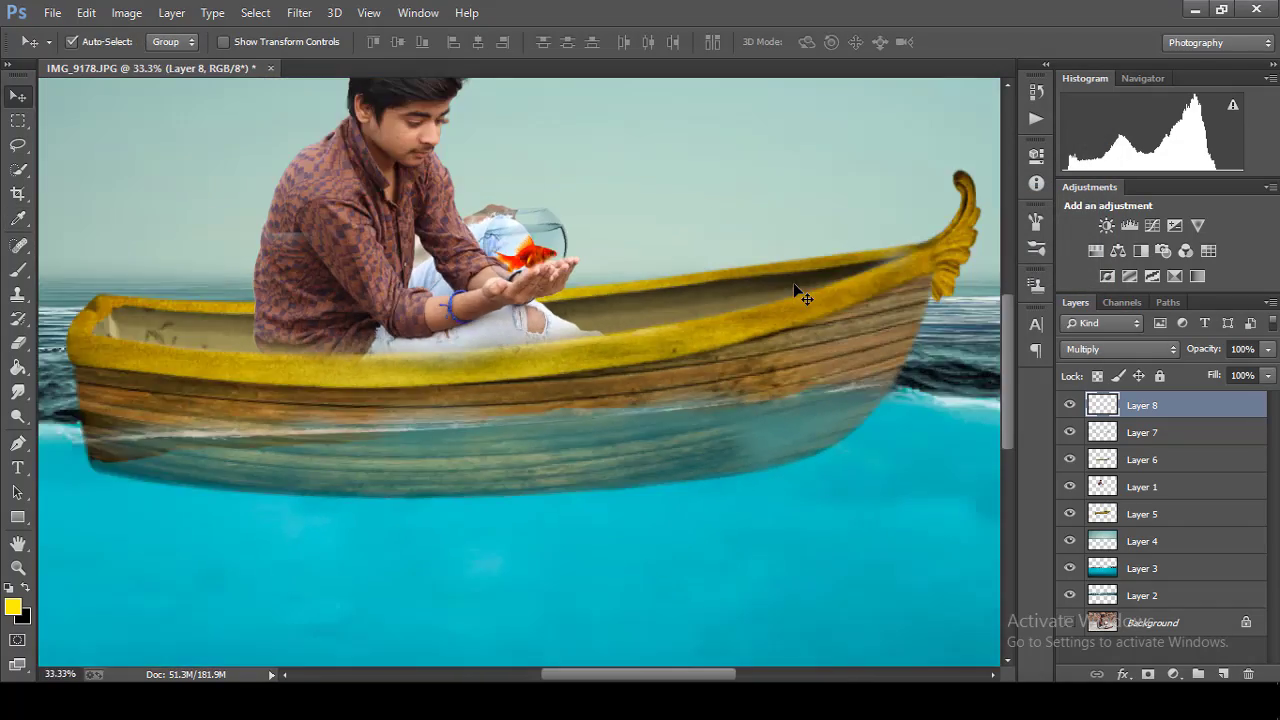
{"action": "scroll", "coordinate": [794, 289], "scroll_direction": "up", "scroll_amount": 4}
{"action": "scroll", "coordinate": [1006, 367], "scroll_direction": "up", "scroll_amount": 3}
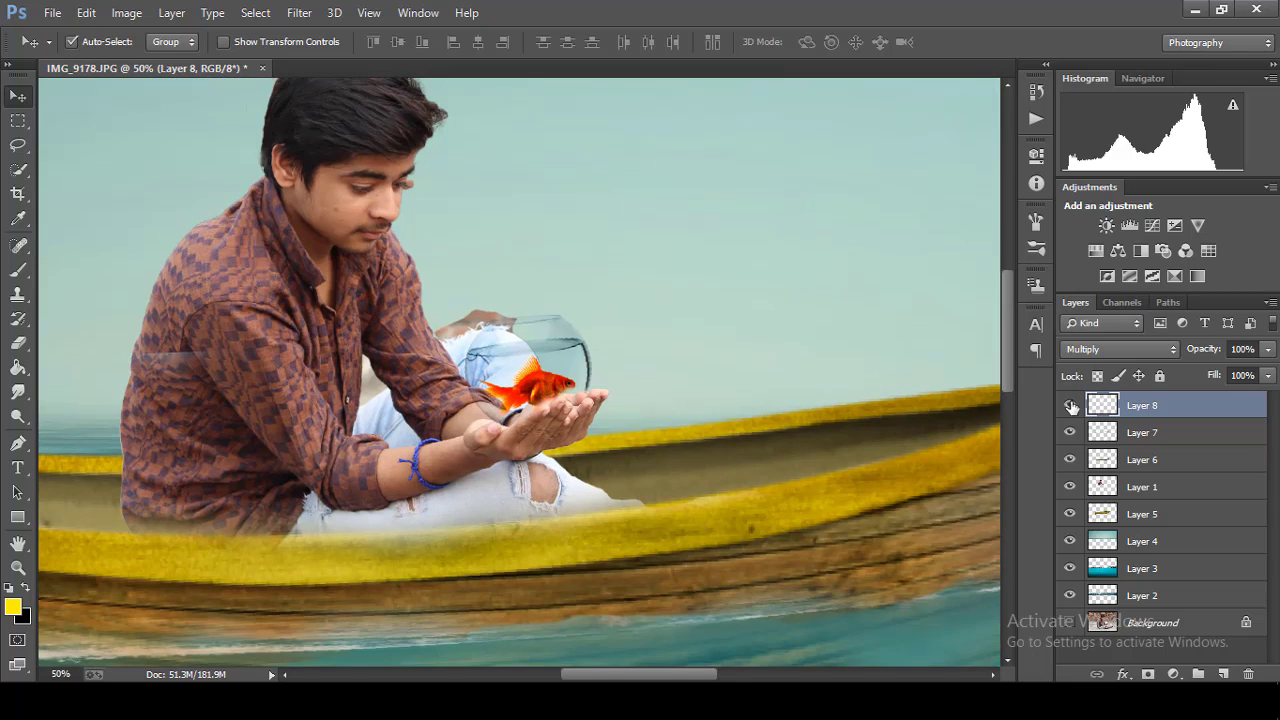
{"action": "left_click", "coordinate": [1069, 405]}
{"action": "left_click", "coordinate": [1141, 487]}
Step: Quick-select the shirt edge with an 8 px brush and refine it with Smooth 7, Feather 1.4
{"action": "scroll", "coordinate": [672, 248], "scroll_direction": "up", "scroll_amount": 2}
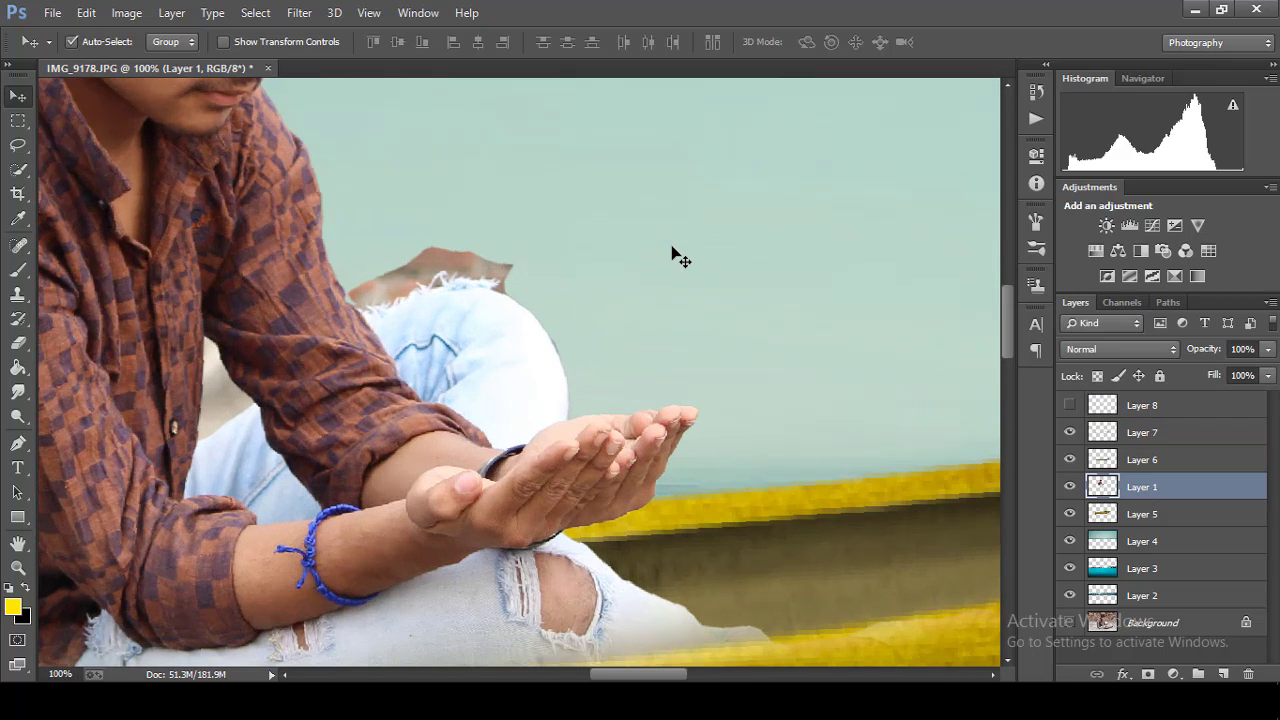
{"action": "left_click", "coordinate": [18, 168]}
{"action": "left_click", "coordinate": [186, 42]}
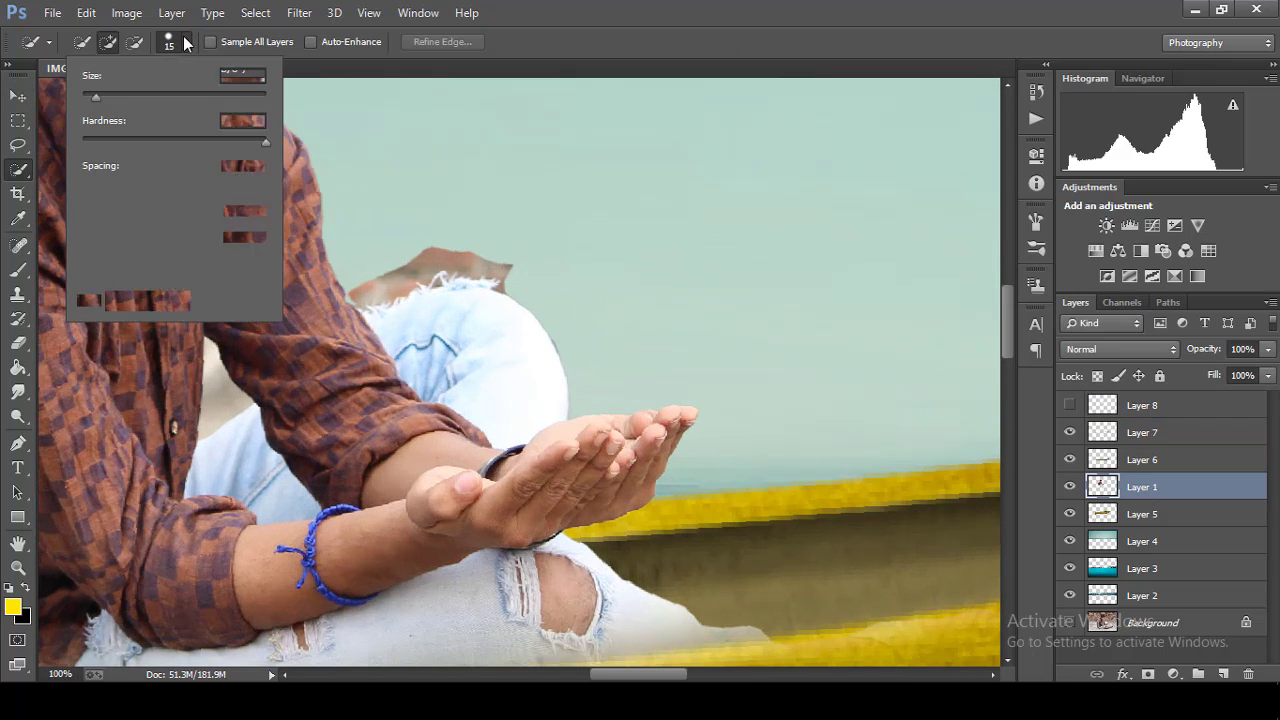
{"action": "left_click_drag", "start_coordinate": [90, 100], "coordinate": [86, 100]}
{"action": "left_click", "coordinate": [215, 358]}
{"action": "left_click_drag", "start_coordinate": [215, 358], "coordinate": [215, 367]}
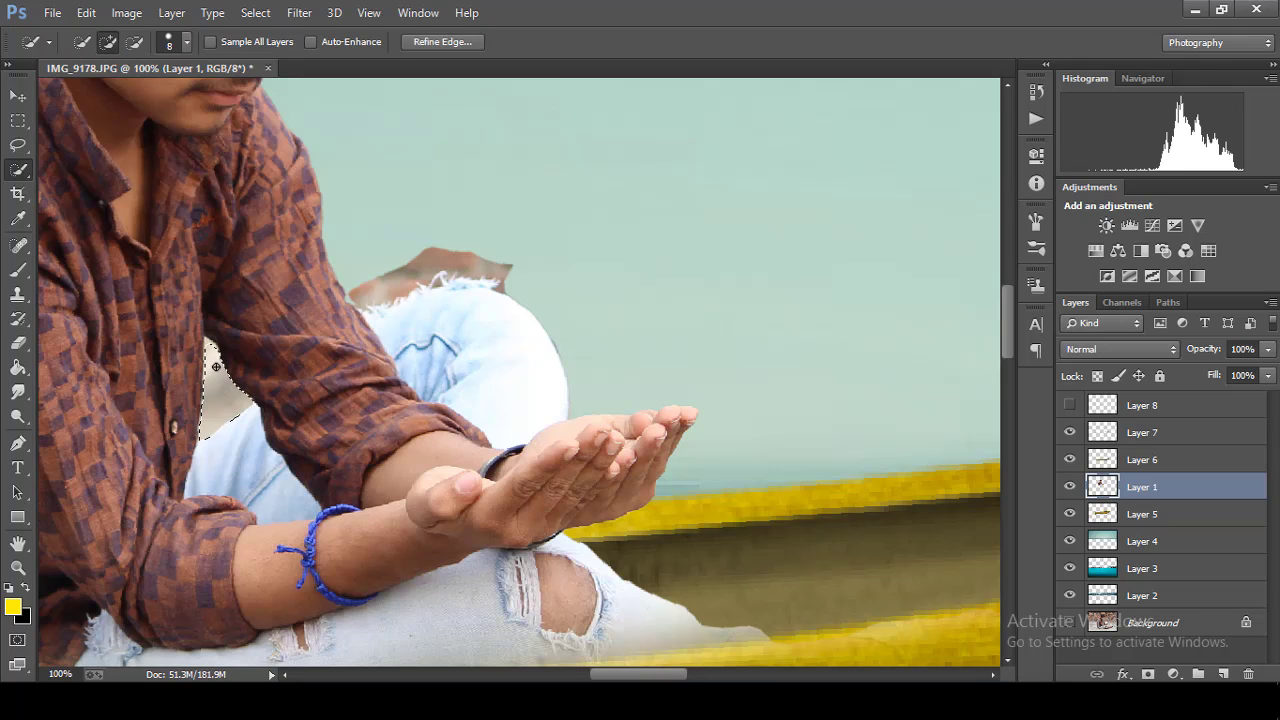
{"action": "left_click", "coordinate": [442, 41]}
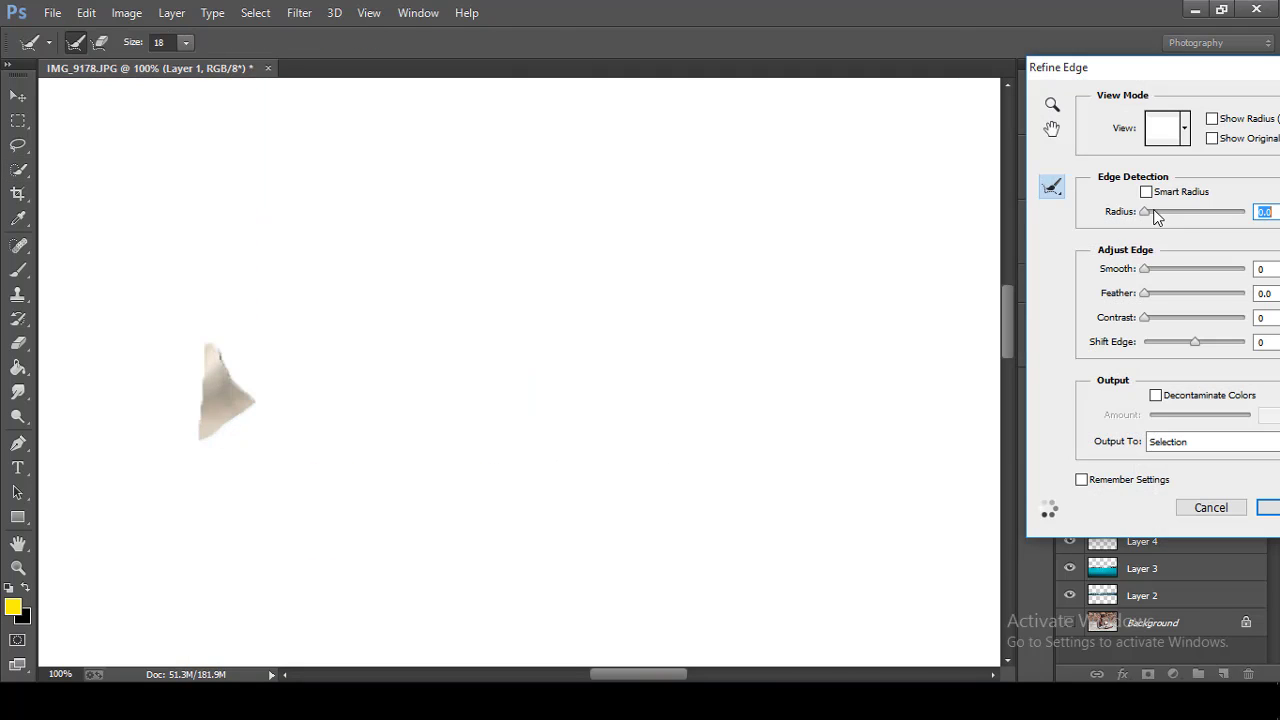
{"action": "left_click_drag", "start_coordinate": [1146, 269], "coordinate": [1151, 293]}
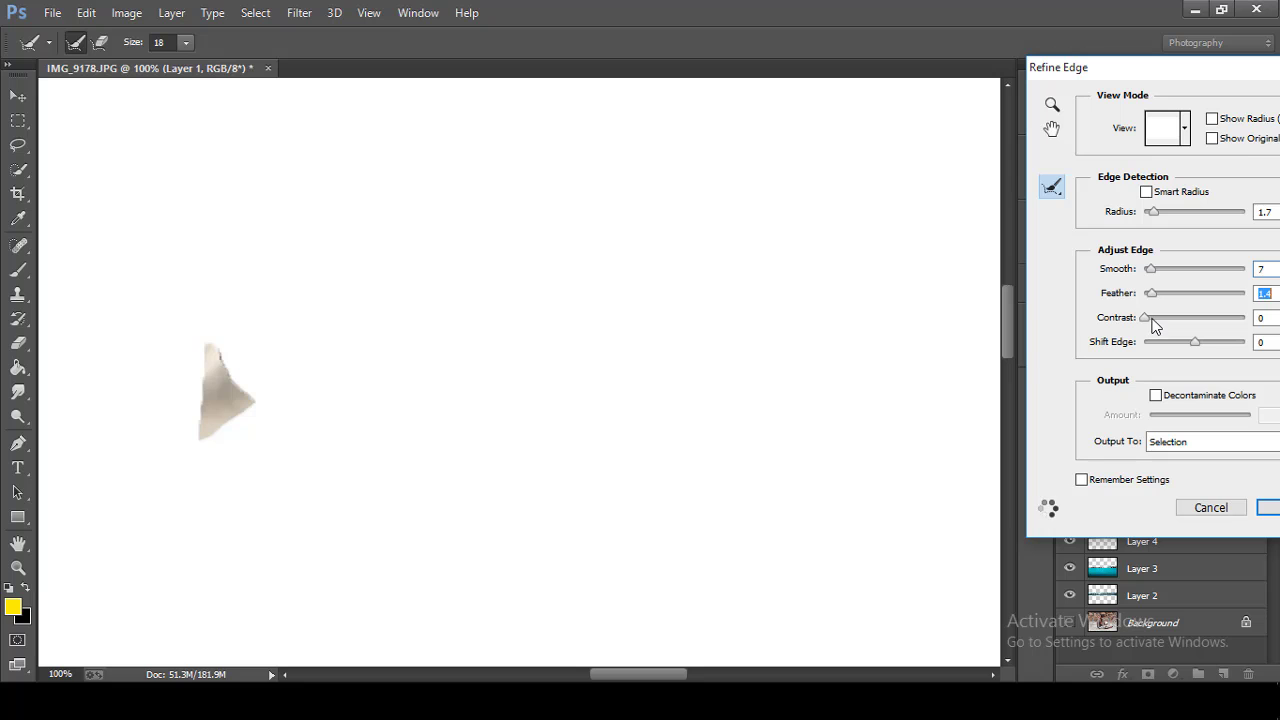
{"action": "left_click", "coordinate": [1265, 510]}
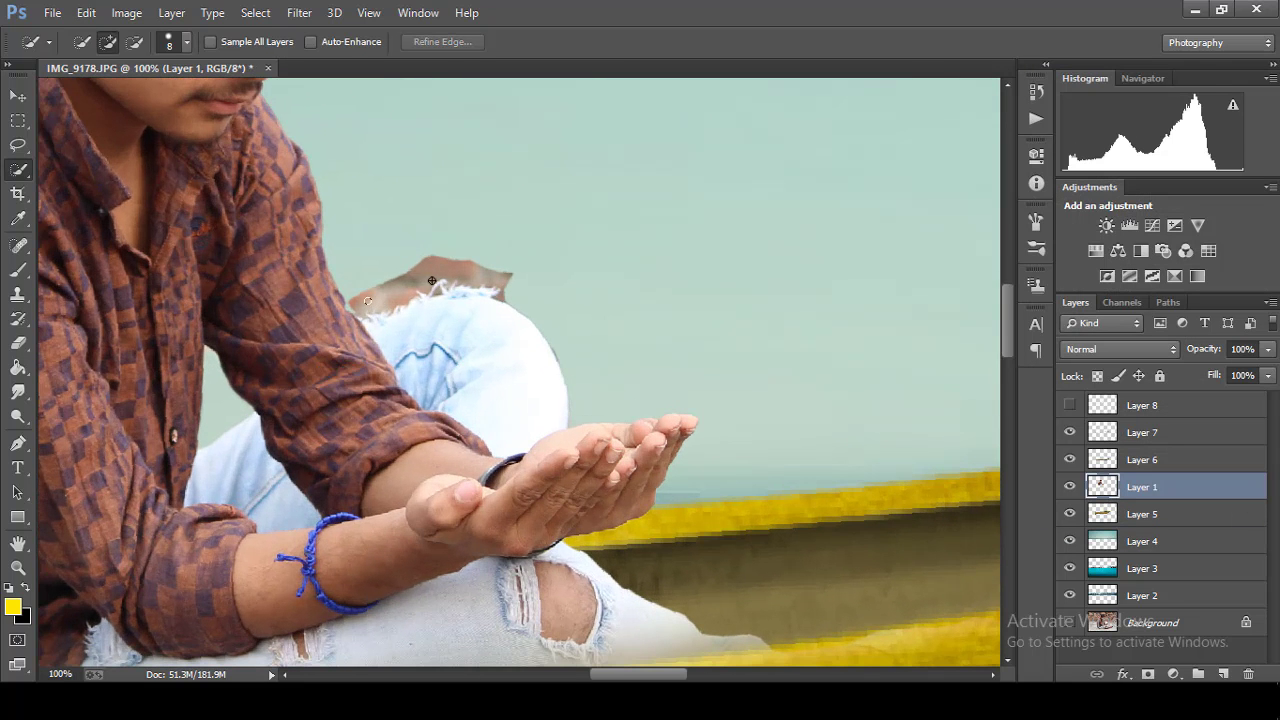
Step: Select the brown patch above the knee and refine its lower edge in Refine Edge
{"action": "left_click_drag", "start_coordinate": [431, 281], "coordinate": [475, 266]}
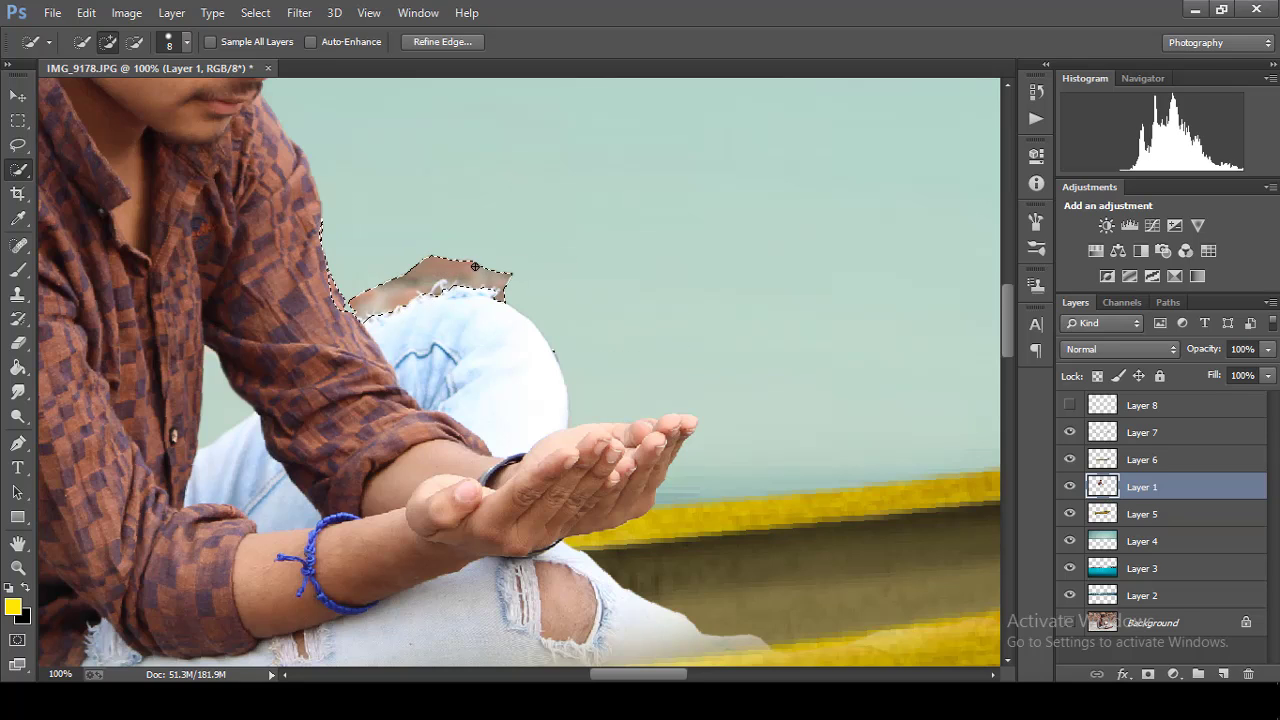
{"action": "left_click", "coordinate": [343, 315], "text": "alt"}
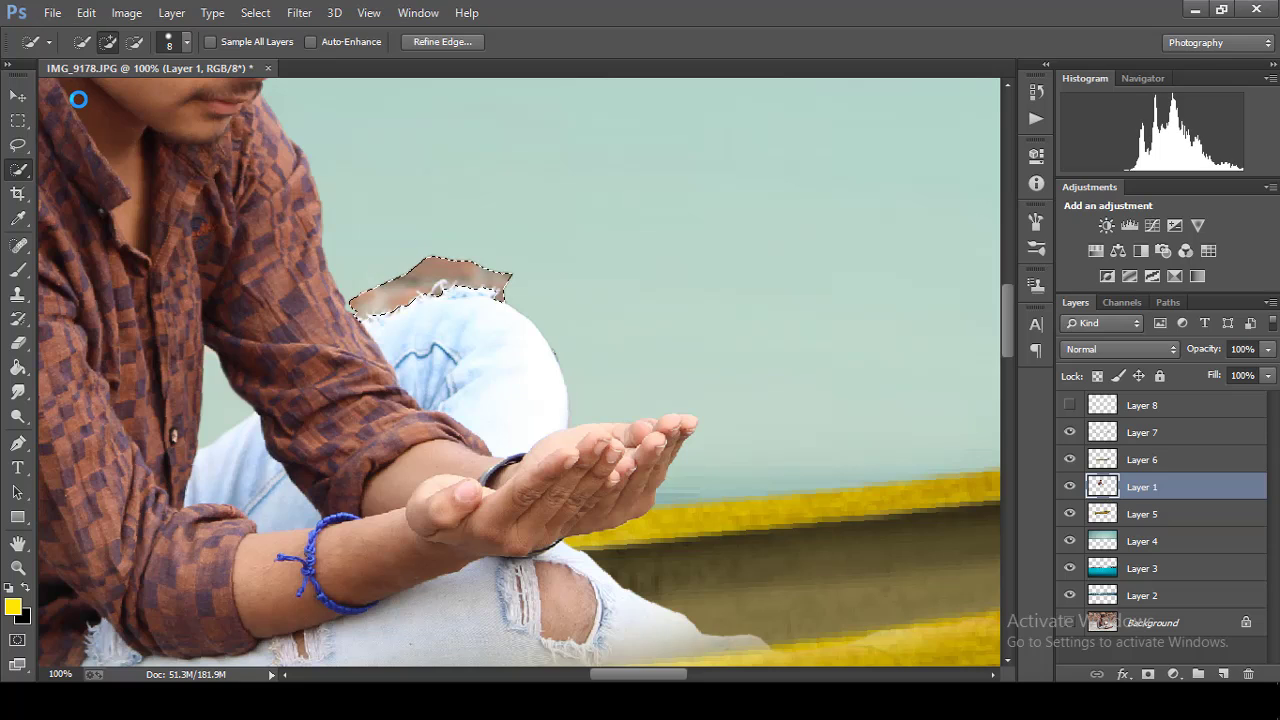
{"action": "left_click", "coordinate": [421, 47]}
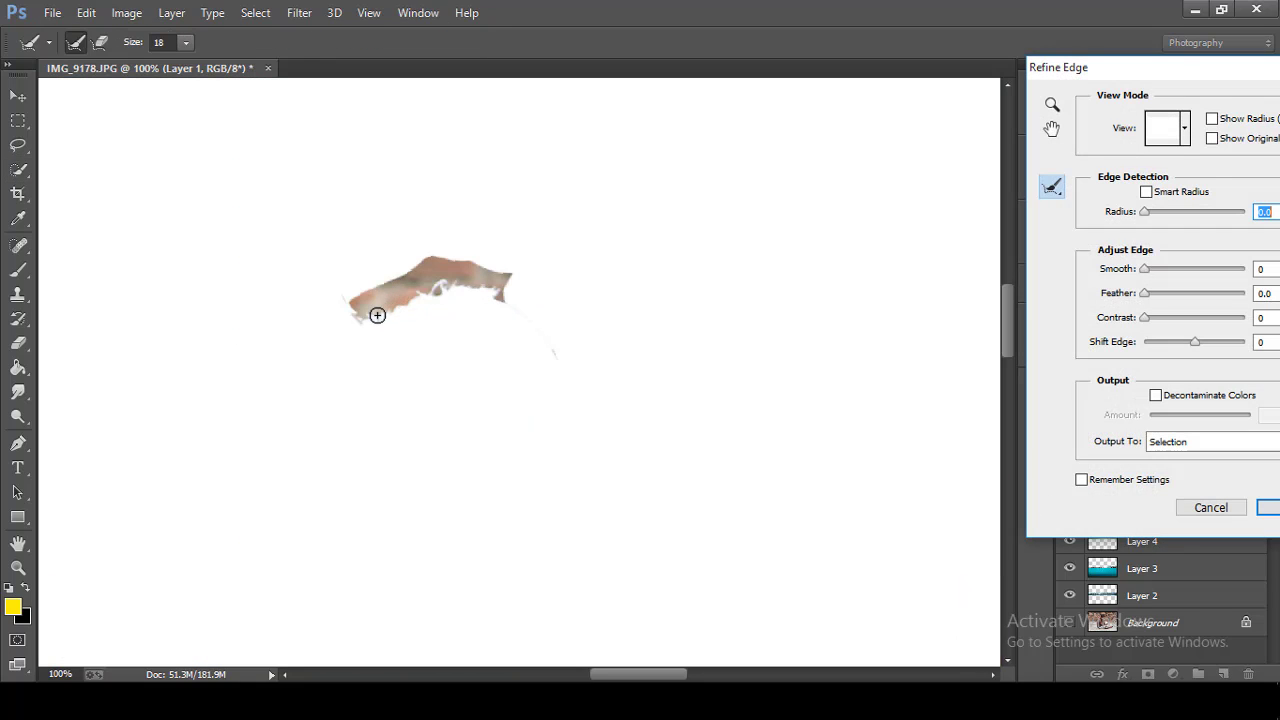
{"action": "left_click_drag", "start_coordinate": [437, 288], "coordinate": [515, 284]}
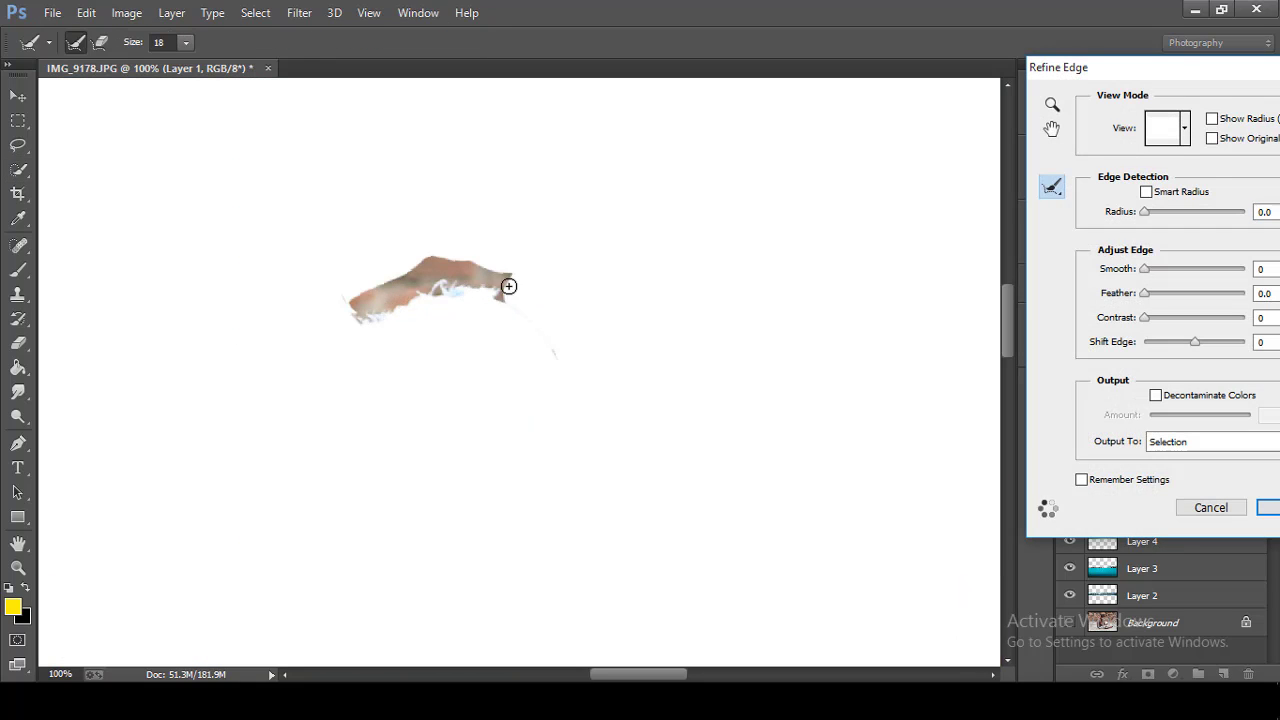
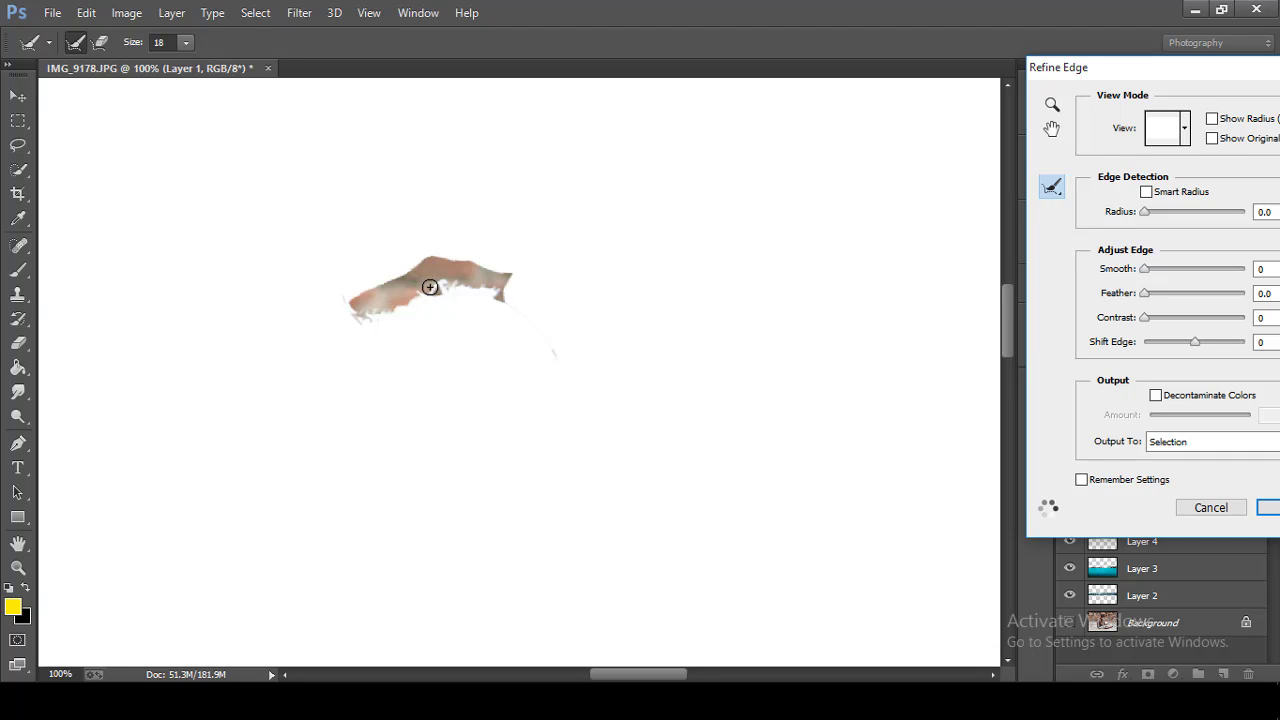
Step: Accept the refined edge selection and switch to the Eraser, zooming out to 12.5%
{"action": "left_click", "coordinate": [1270, 508]}
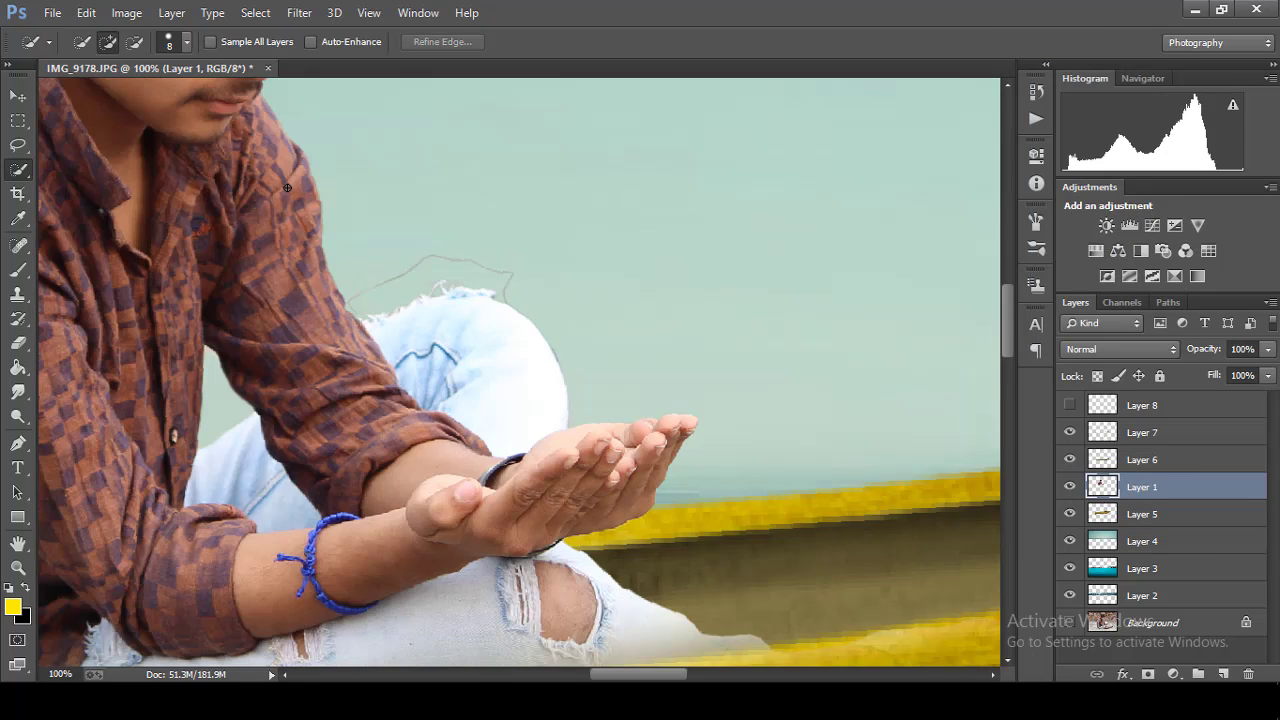
{"action": "left_click", "coordinate": [20, 352]}
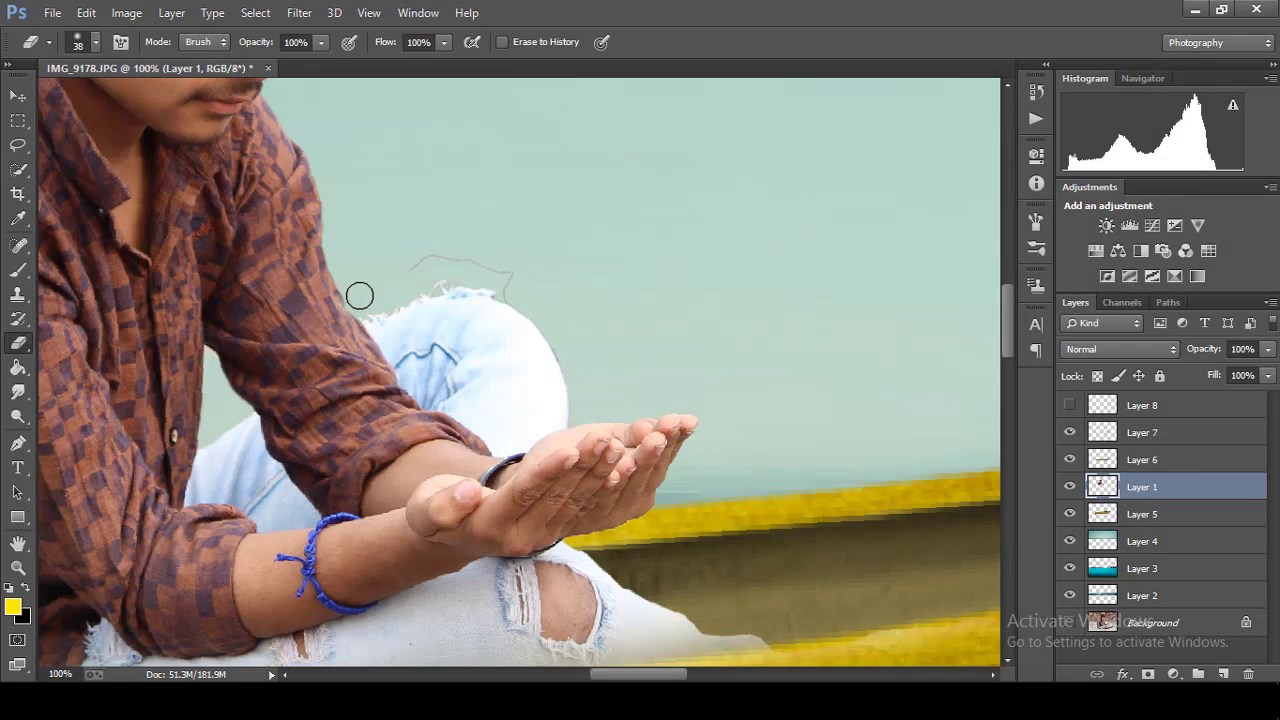
{"action": "scroll", "coordinate": [518, 265], "scroll_direction": "down", "scroll_amount": 2}
{"action": "scroll", "coordinate": [518, 265], "scroll_direction": "down", "scroll_amount": 3}
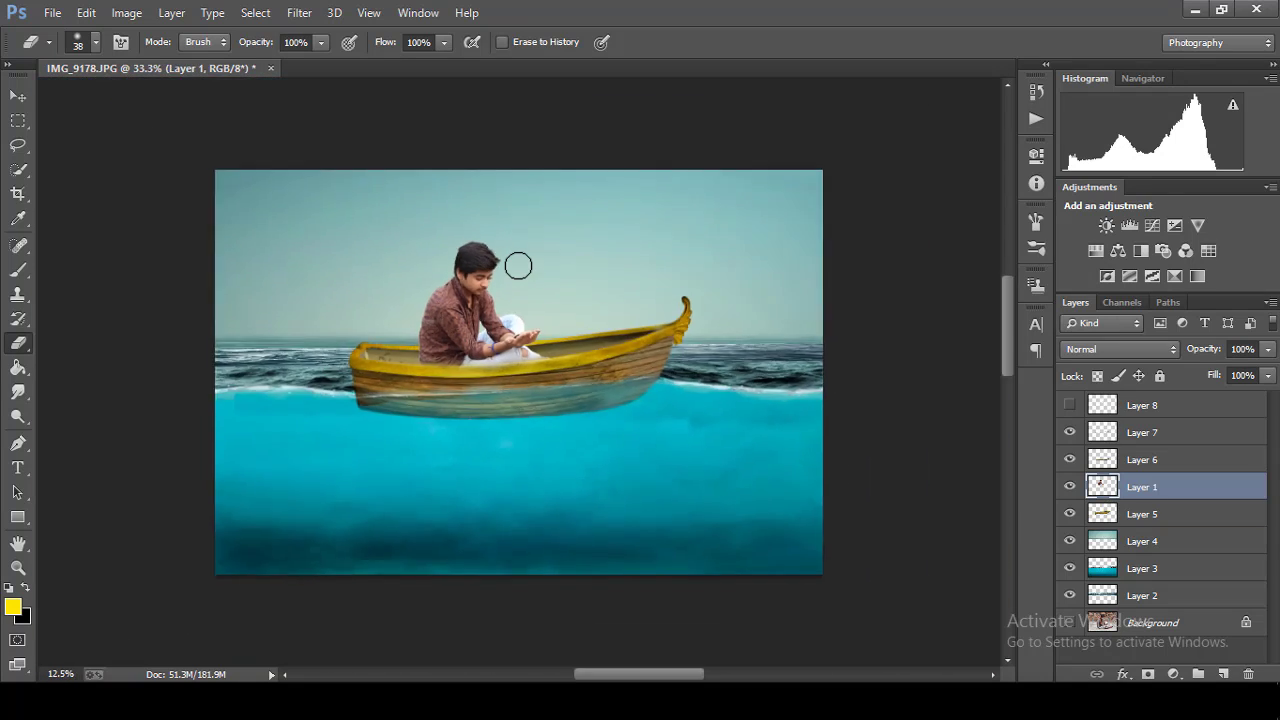
{"action": "scroll", "coordinate": [518, 265], "scroll_direction": "down", "scroll_amount": 1}
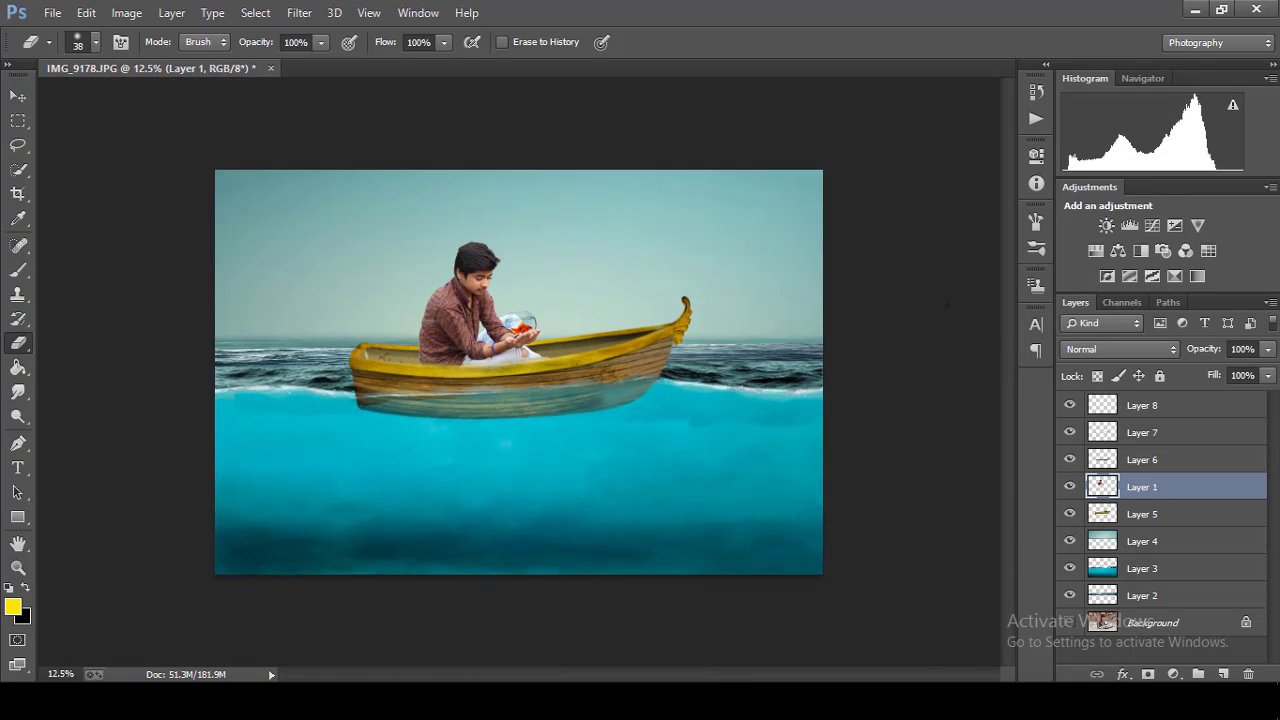
{"action": "scroll", "coordinate": [519, 372], "scroll_direction": "down", "scroll_amount": 1}
{"action": "scroll", "coordinate": [519, 372], "scroll_direction": "up", "scroll_amount": 1}
{"action": "scroll", "coordinate": [519, 372], "scroll_direction": "down", "scroll_amount": 1}
{"action": "scroll", "coordinate": [519, 372], "scroll_direction": "up", "scroll_amount": 1}
{"action": "scroll", "coordinate": [519, 372], "scroll_direction": "down", "scroll_amount": 1}
{"action": "scroll", "coordinate": [519, 372], "scroll_direction": "up", "scroll_amount": 1}
Step: In Camera Raw, reset to Default, then set Clarity +55, Blacks -25, Shadows +70, Highlights +36
{"action": "left_click", "coordinate": [310, 11]}
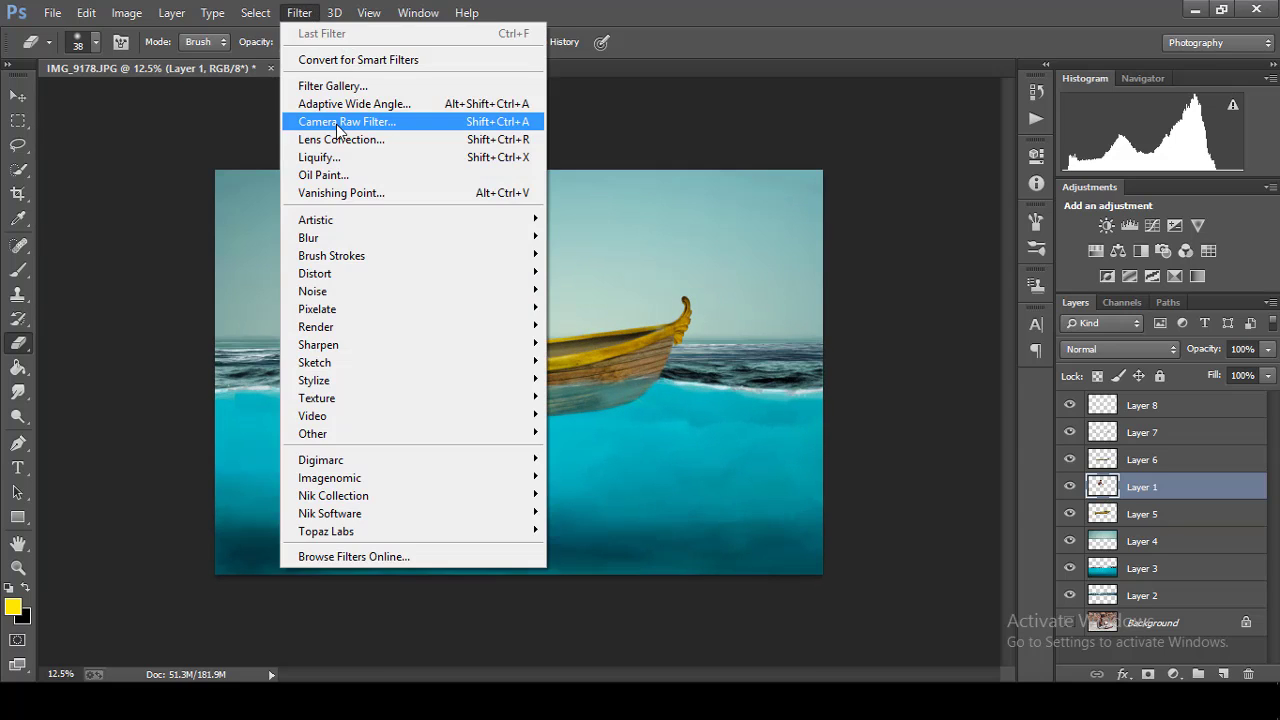
{"action": "key", "text": "Escape"}
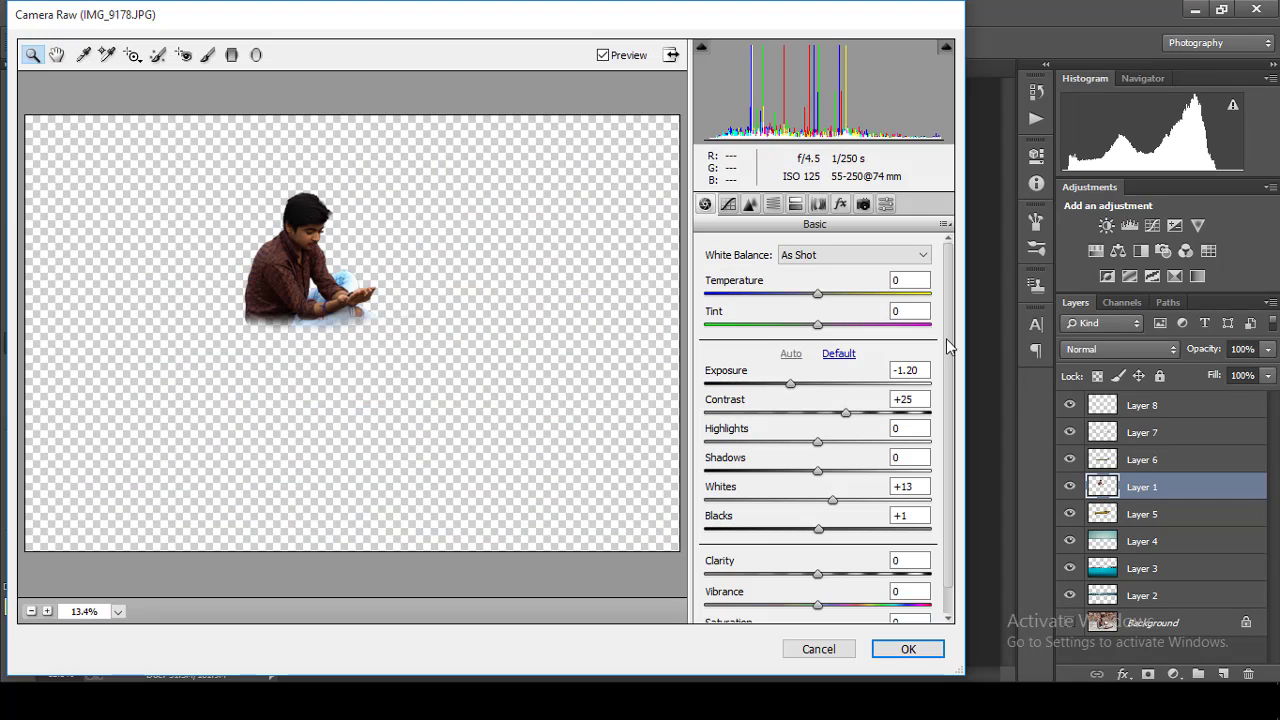
{"action": "left_click", "coordinate": [840, 354]}
{"action": "left_click_drag", "start_coordinate": [869, 582], "coordinate": [879, 578]}
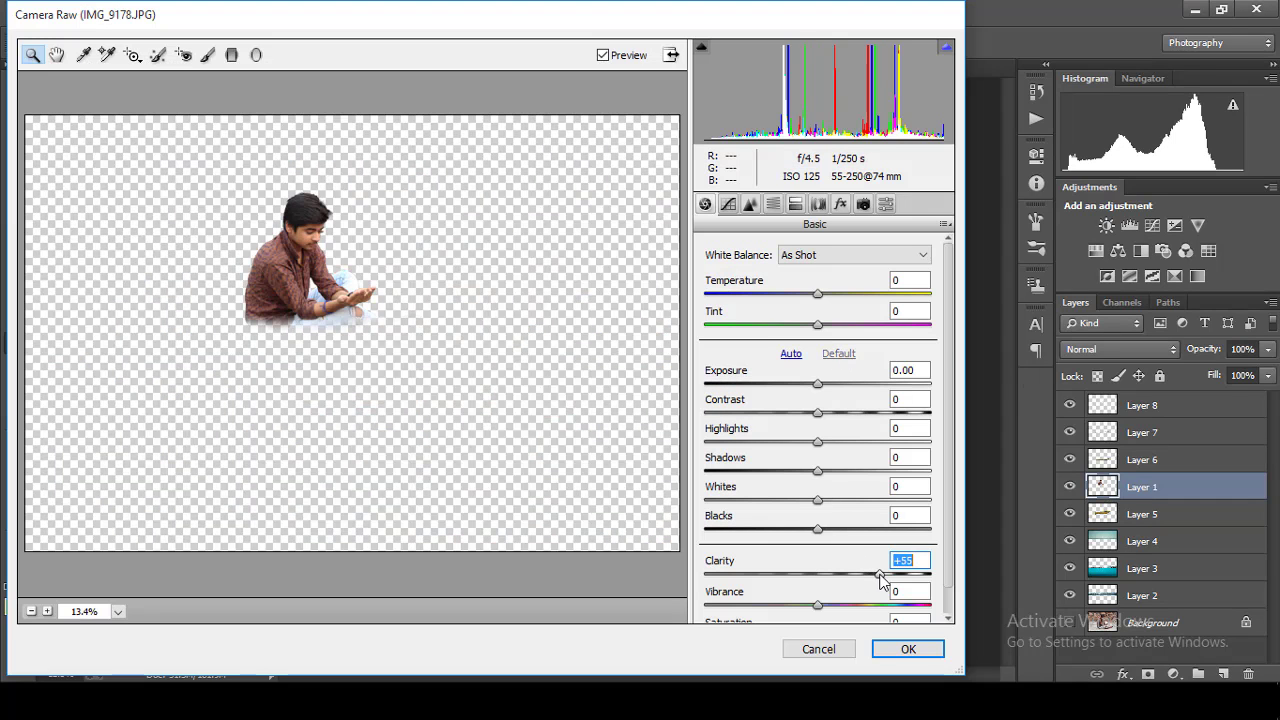
{"action": "left_click_drag", "start_coordinate": [817, 529], "coordinate": [791, 532]}
{"action": "left_click_drag", "start_coordinate": [817, 471], "coordinate": [896, 471]}
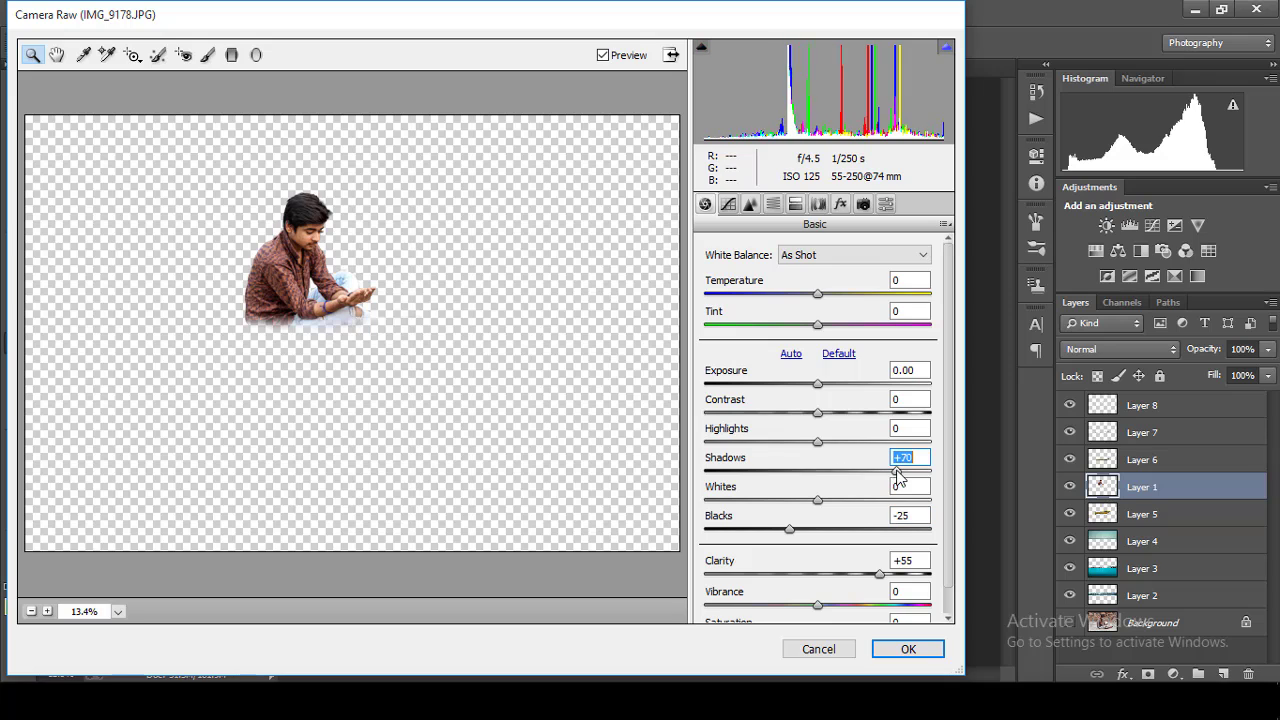
{"action": "left_click_drag", "start_coordinate": [817, 441], "coordinate": [858, 443]}
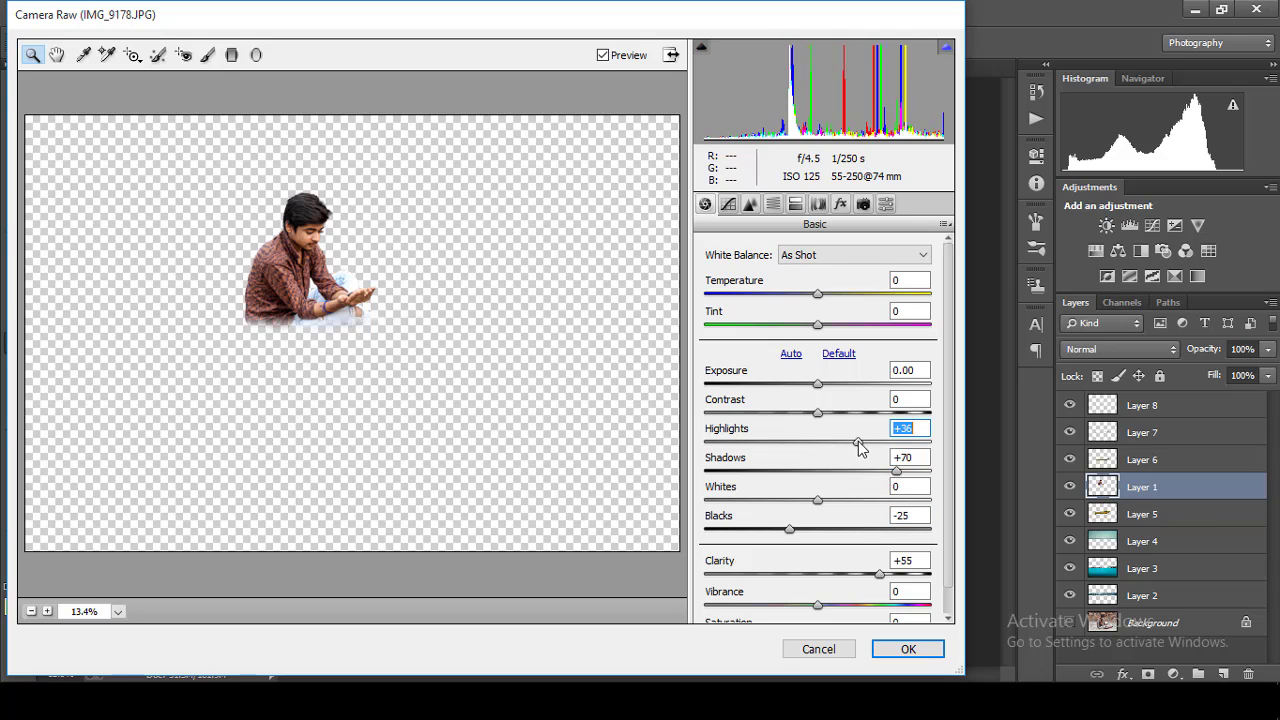
Step: Set Tone Curve Highlights +35, Lights -36, Darks +28, Shadows +24 and apply the filter
{"action": "left_click", "coordinate": [728, 204]}
{"action": "mouse_move", "coordinate": [817, 543]}
{"action": "left_mouse_down"}
{"action": "mouse_move", "coordinate": [857, 543]}
{"action": "mouse_move", "coordinate": [777, 572]}
{"action": "left_mouse_up"}
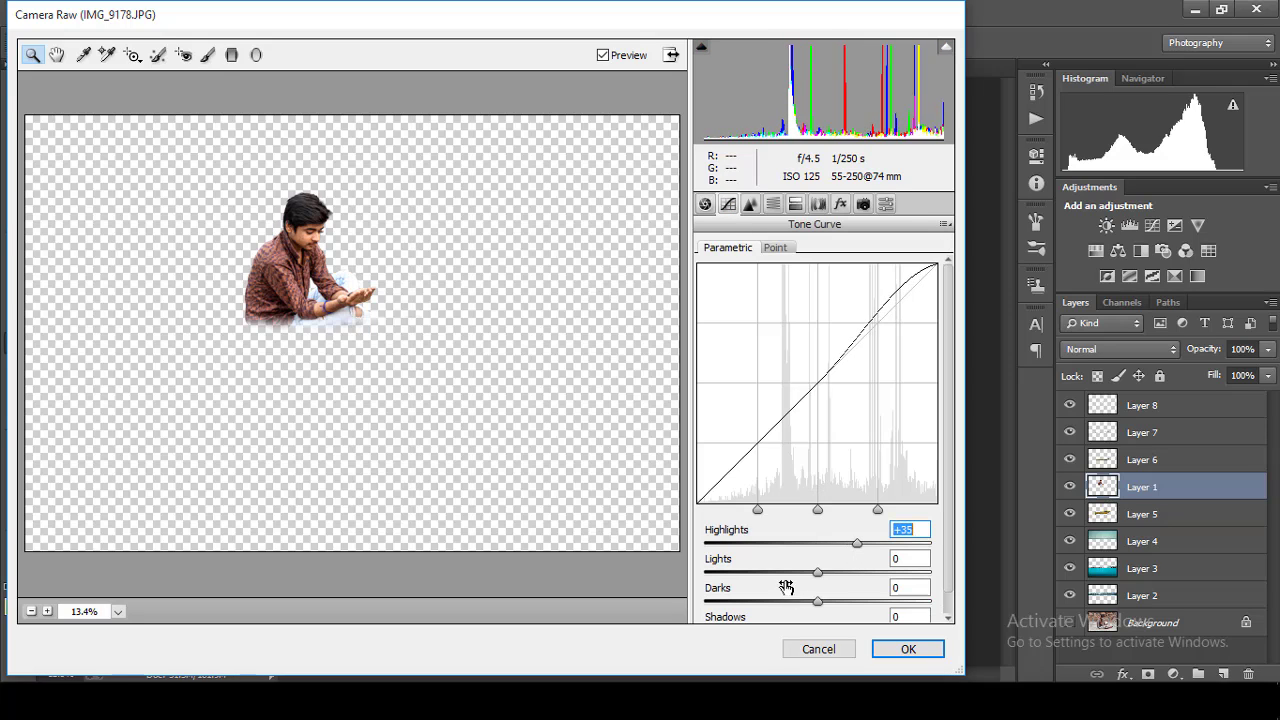
{"action": "left_click", "coordinate": [848, 601]}
{"action": "scroll", "coordinate": [945, 585], "scroll_direction": "down", "scroll_amount": 1}
{"action": "left_click_drag", "start_coordinate": [826, 607], "coordinate": [848, 611]}
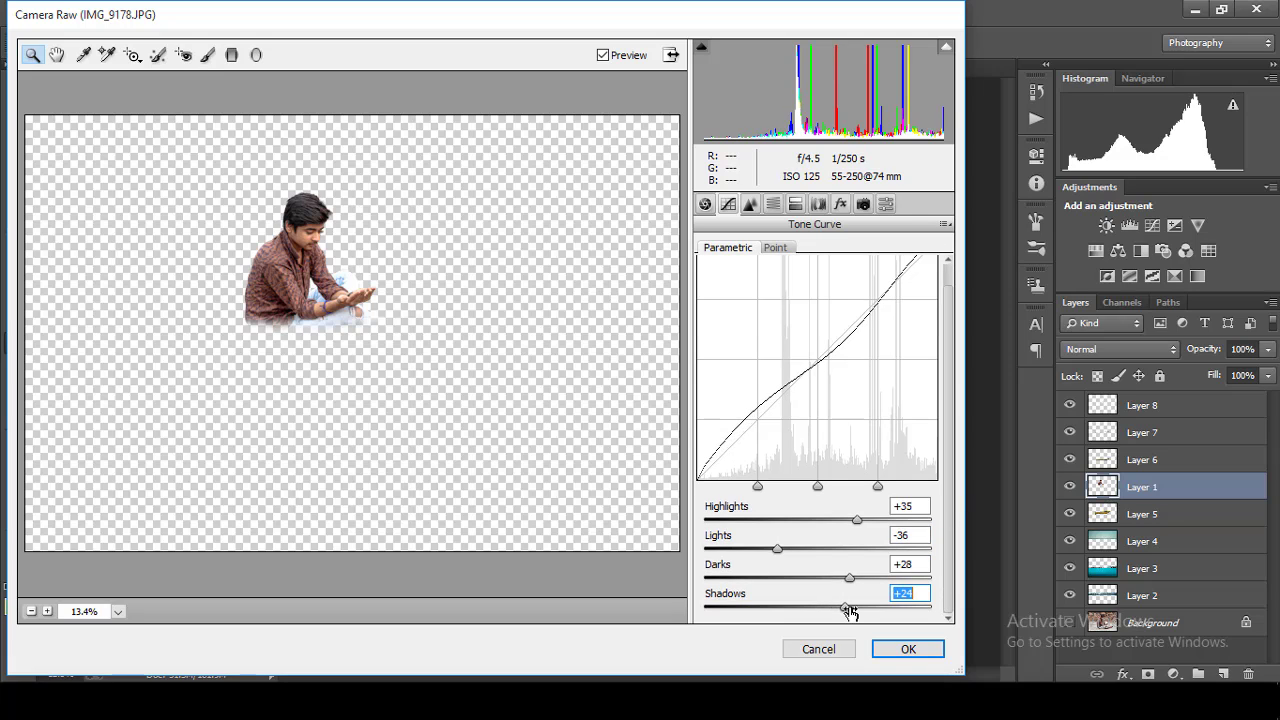
{"action": "left_click", "coordinate": [904, 649]}
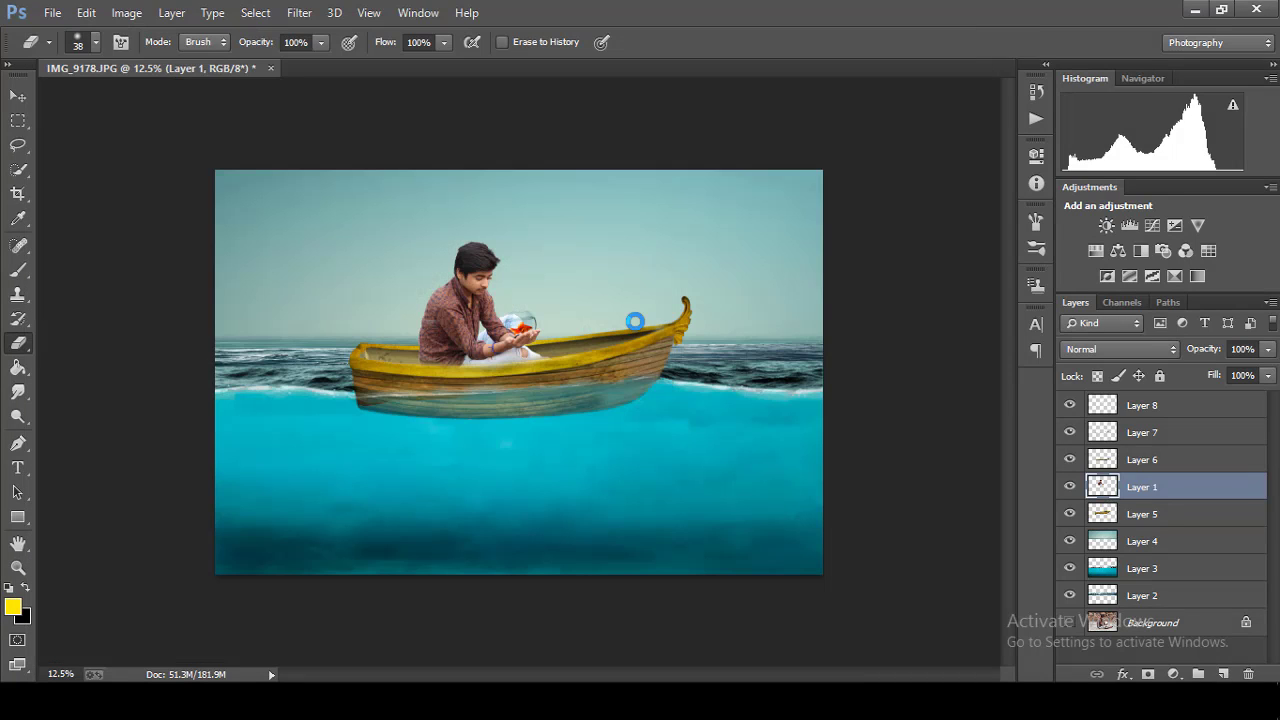
Step: Select every layer, from Background through Layer 8
{"action": "scroll", "coordinate": [635, 321], "scroll_direction": "down", "scroll_amount": 2}
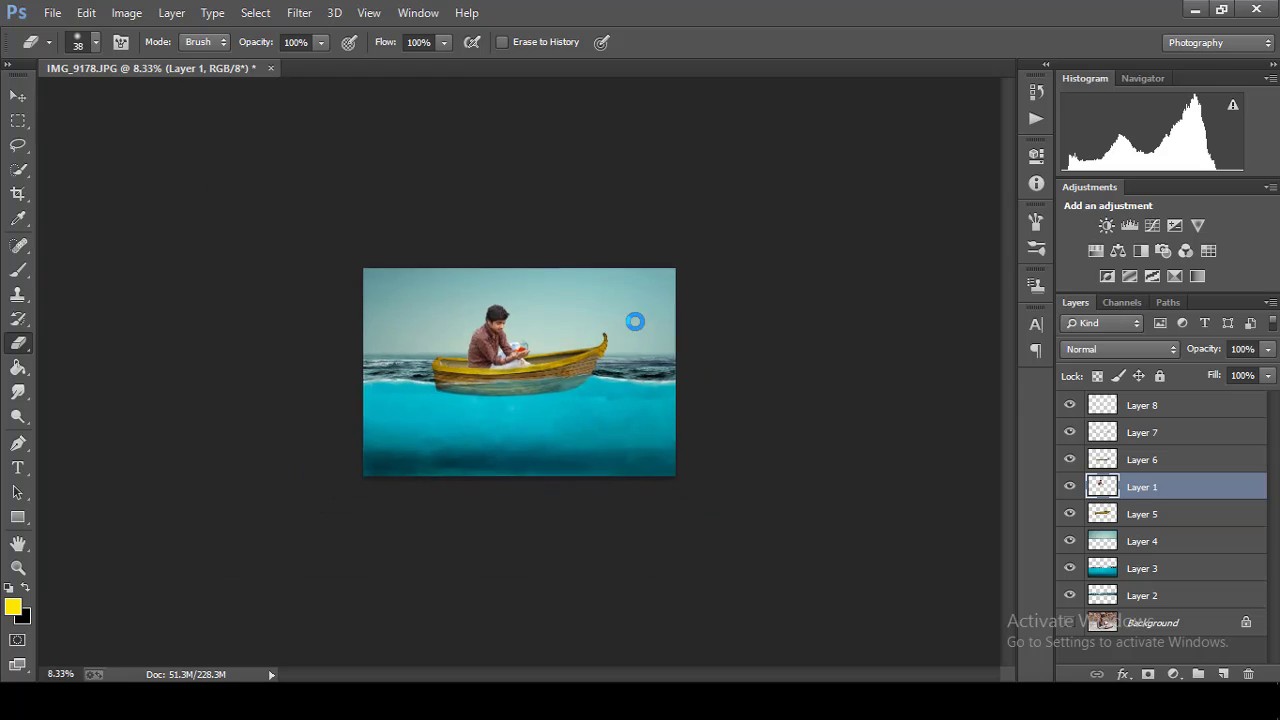
{"action": "scroll", "coordinate": [635, 321], "scroll_direction": "up", "scroll_amount": 2}
{"action": "scroll", "coordinate": [635, 321], "scroll_direction": "up", "scroll_amount": 1}
{"action": "scroll", "coordinate": [635, 321], "scroll_direction": "up", "scroll_amount": 1}
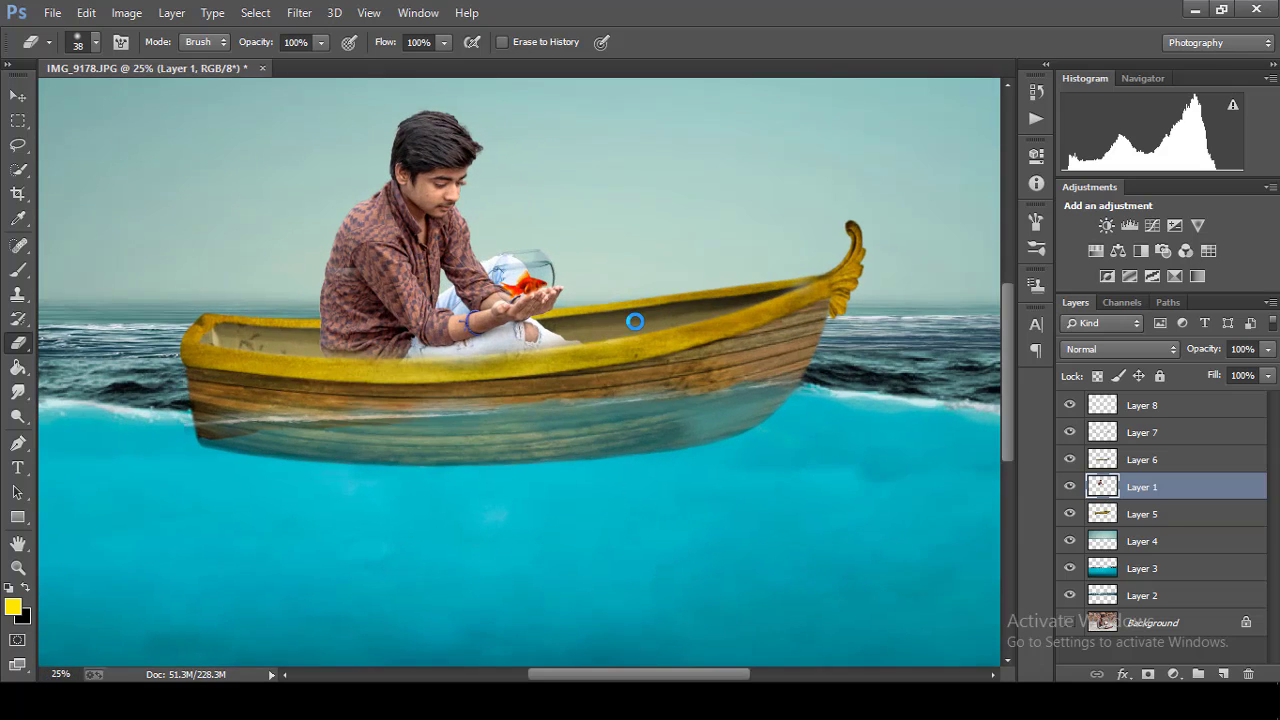
{"action": "scroll", "coordinate": [635, 321], "scroll_direction": "down", "scroll_amount": 3}
{"action": "scroll", "coordinate": [635, 321], "scroll_direction": "down", "scroll_amount": 2}
{"action": "scroll", "coordinate": [635, 321], "scroll_direction": "up", "scroll_amount": 2}
{"action": "scroll", "coordinate": [635, 321], "scroll_direction": "up", "scroll_amount": 3}
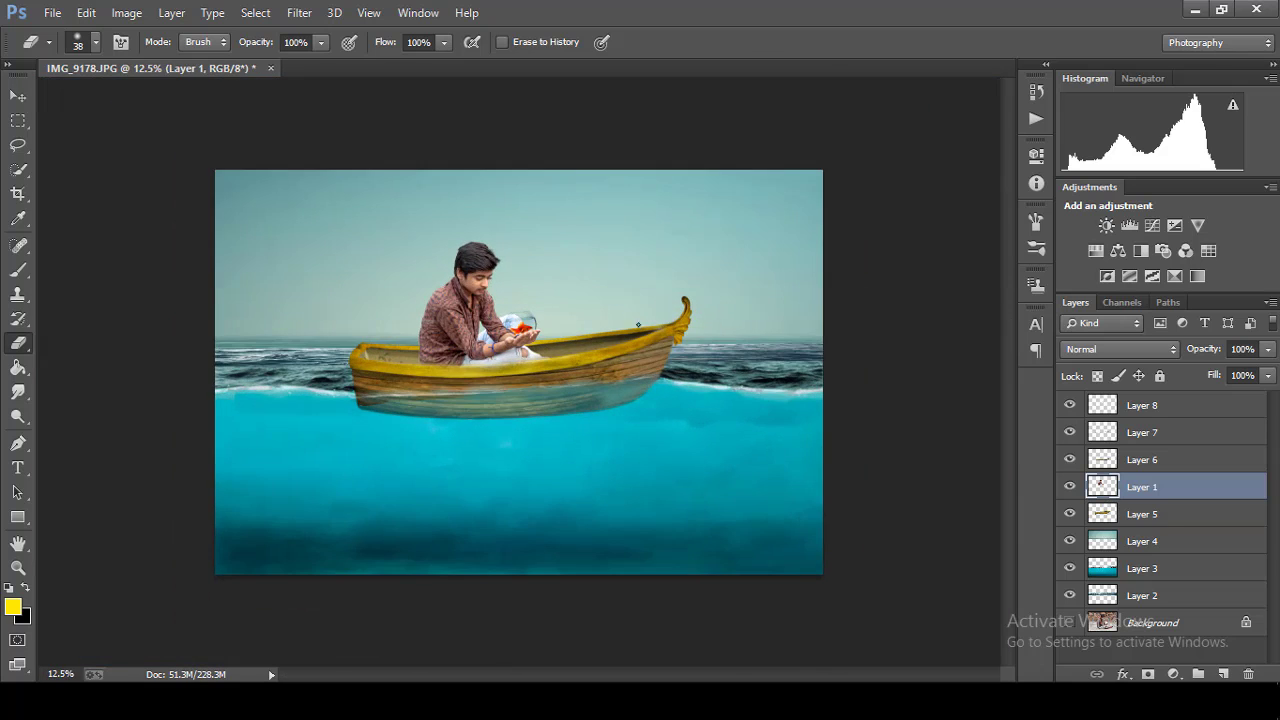
{"action": "left_click", "coordinate": [1165, 624]}
{"action": "left_click", "coordinate": [1166, 594], "text": "shift"}
{"action": "left_click", "coordinate": [1168, 568], "text": "shift"}
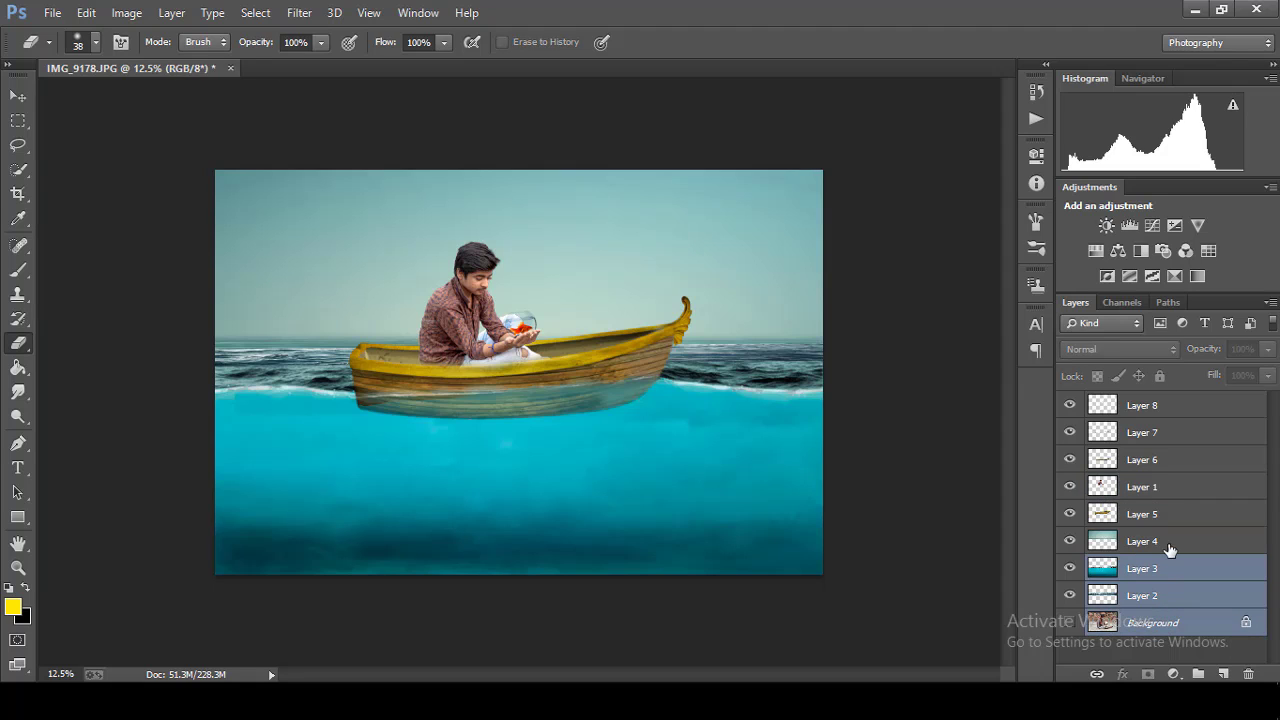
{"action": "left_click", "coordinate": [1170, 541], "text": "shift"}
{"action": "left_click", "coordinate": [1171, 514], "text": "shift"}
{"action": "left_click", "coordinate": [1170, 487], "text": "shift"}
{"action": "left_click", "coordinate": [1172, 436], "text": "shift"}
{"action": "left_click", "coordinate": [1172, 459], "text": "shift"}
{"action": "left_click", "coordinate": [1178, 407], "text": "shift"}
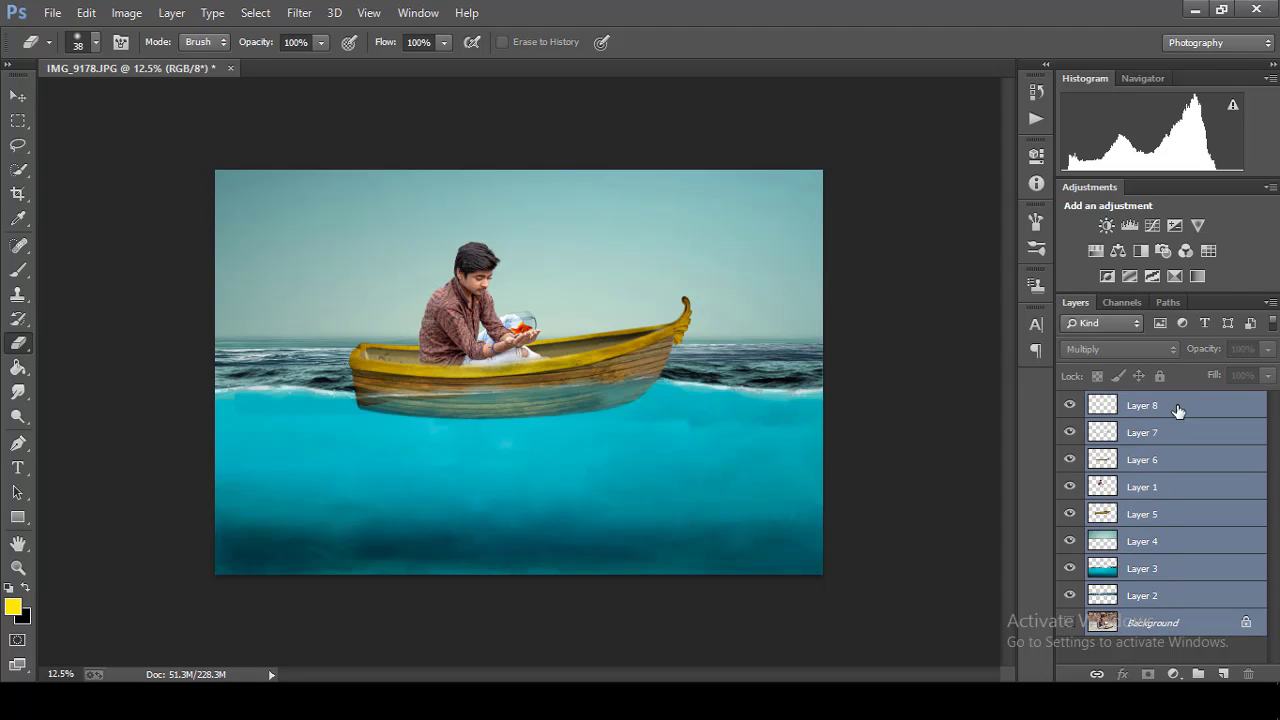
Step: Merge the selected layers into one, cancelling the discard-hidden-layers prompt
{"action": "right_click", "coordinate": [1232, 538]}
{"action": "left_click", "coordinate": [900, 572]}
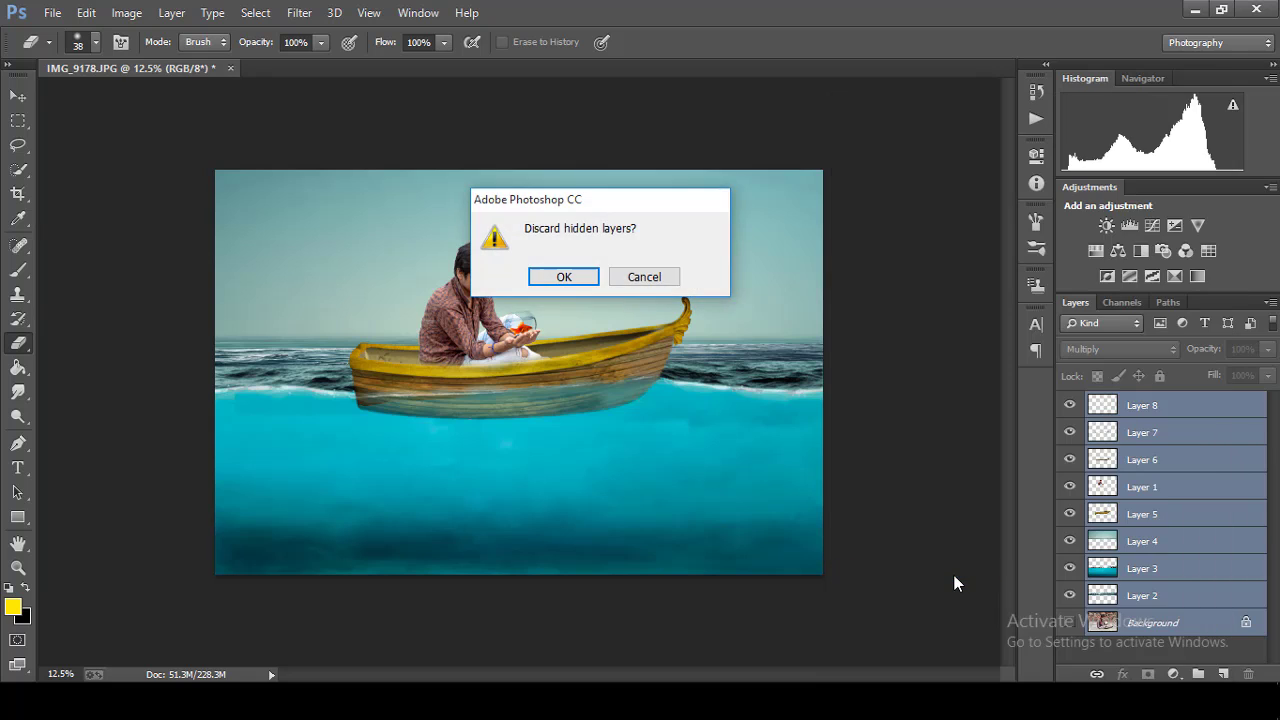
{"action": "left_click", "coordinate": [650, 277]}
{"action": "right_click", "coordinate": [1196, 537]}
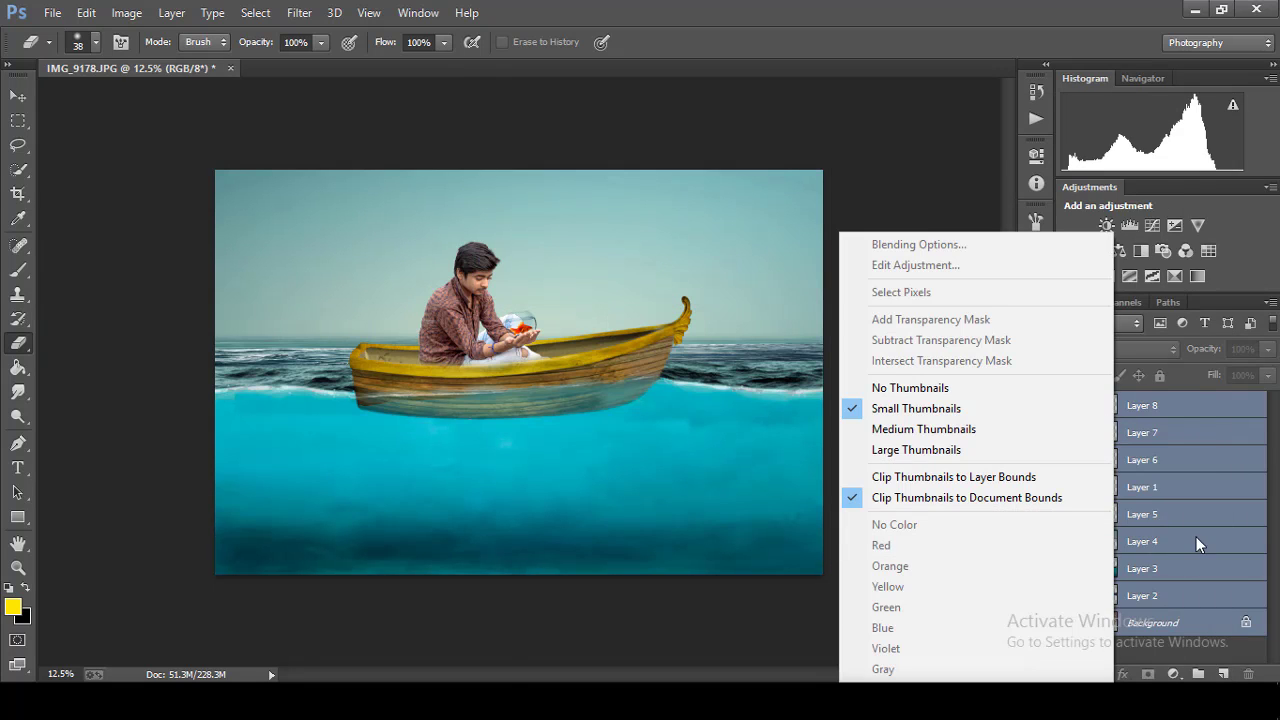
{"action": "right_click", "coordinate": [1205, 562]}
{"action": "left_click", "coordinate": [900, 555]}
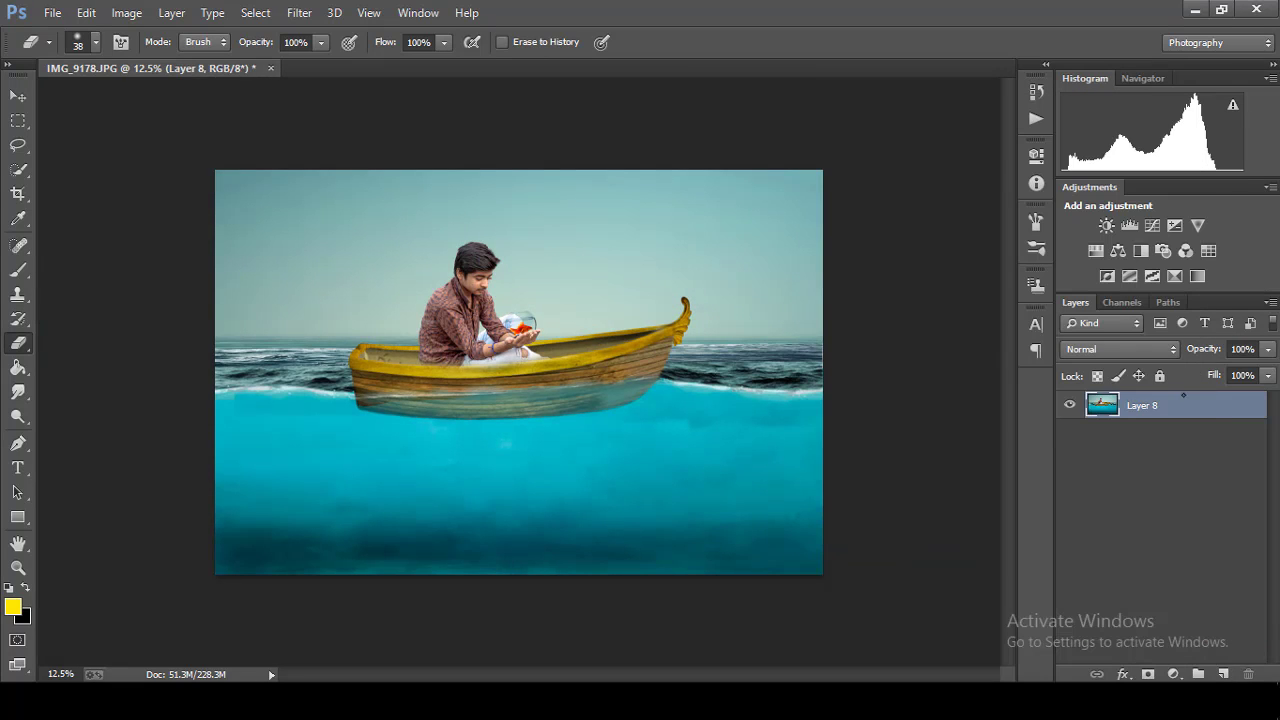
Step: Flatten the merged layer into a single Background layer and zoom to fit
{"action": "right_click", "coordinate": [1197, 428]}
{"action": "left_click", "coordinate": [1182, 589]}
{"action": "right_click", "coordinate": [1181, 419]}
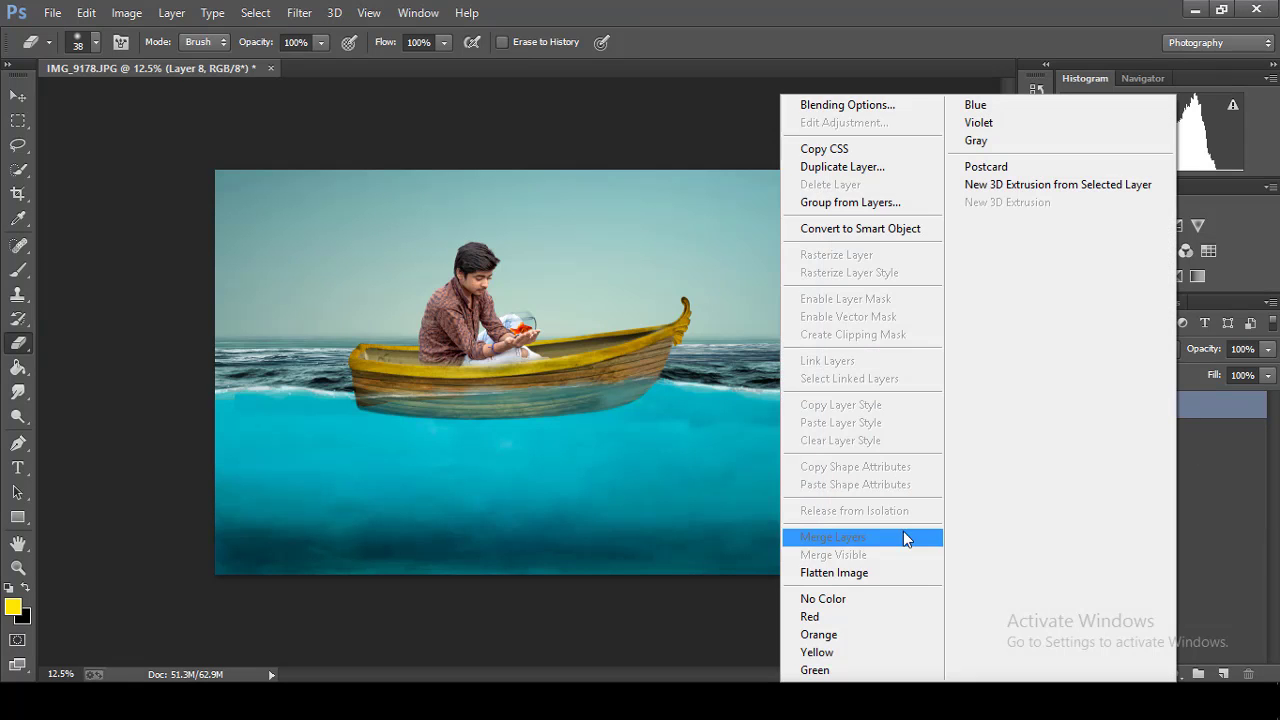
{"action": "left_click", "coordinate": [835, 572]}
{"action": "key", "text": "ctrl+minus"}
{"action": "key", "text": "ctrl+0"}
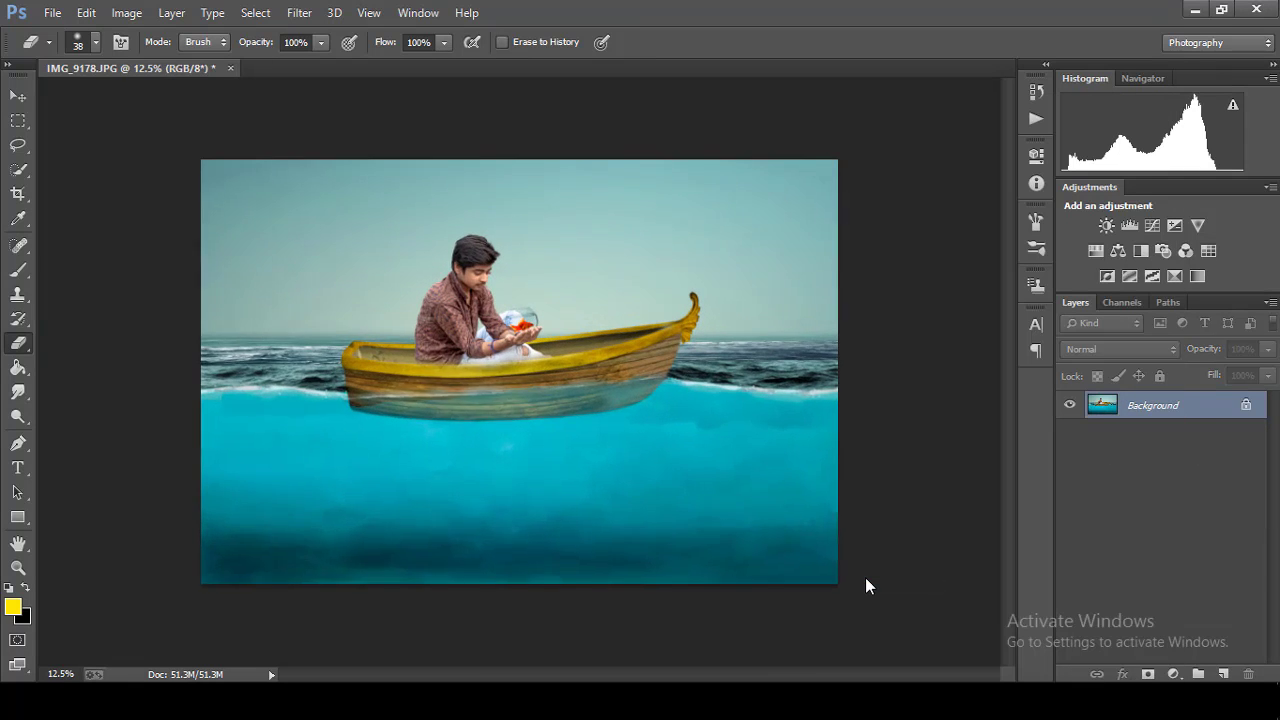
{"action": "left_click", "coordinate": [299, 12]}
{"action": "left_click", "coordinate": [319, 114]}
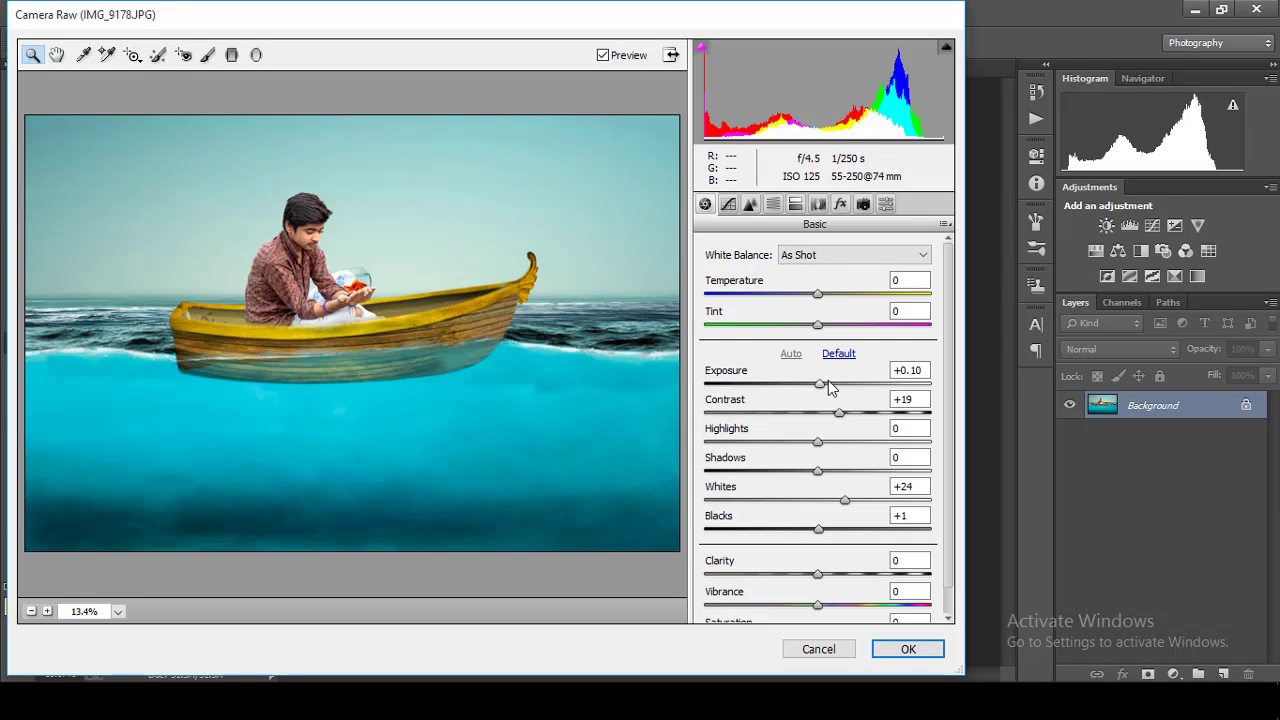
Step: Reset the Basic panel, then set Blacks to -21 and Shadows to +69
{"action": "left_click", "coordinate": [840, 354]}
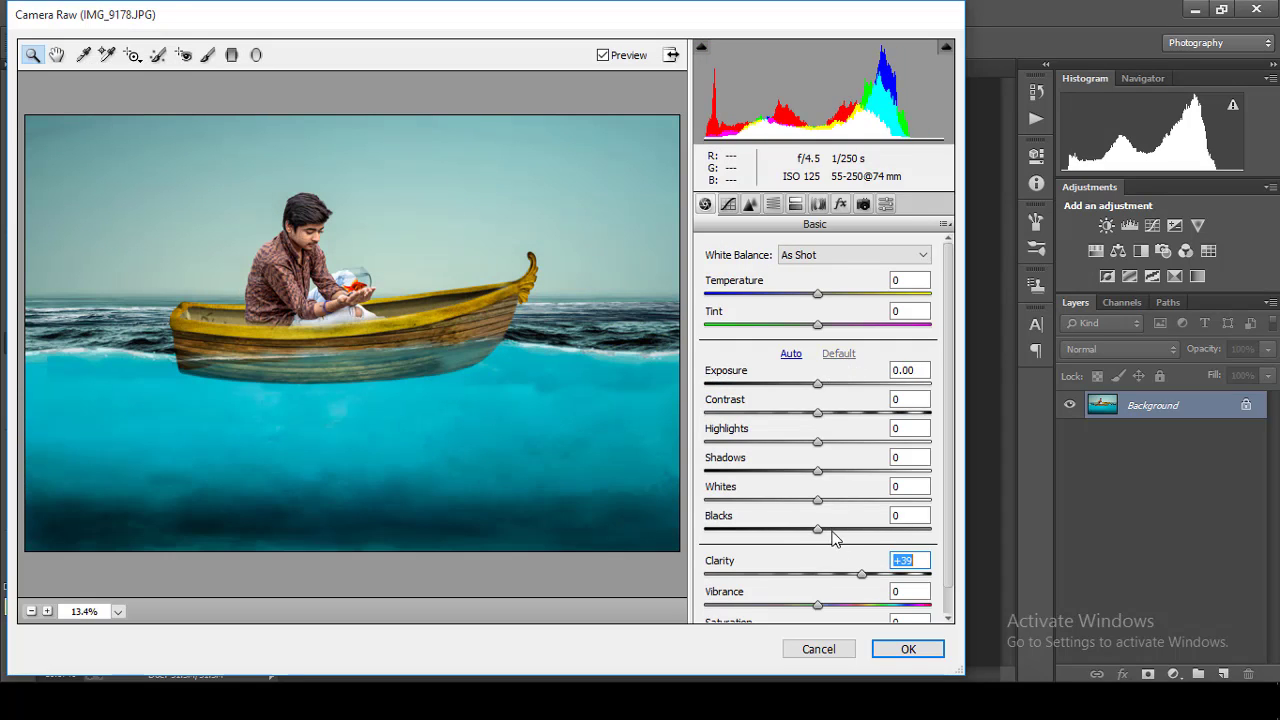
{"action": "left_click", "coordinate": [795, 530]}
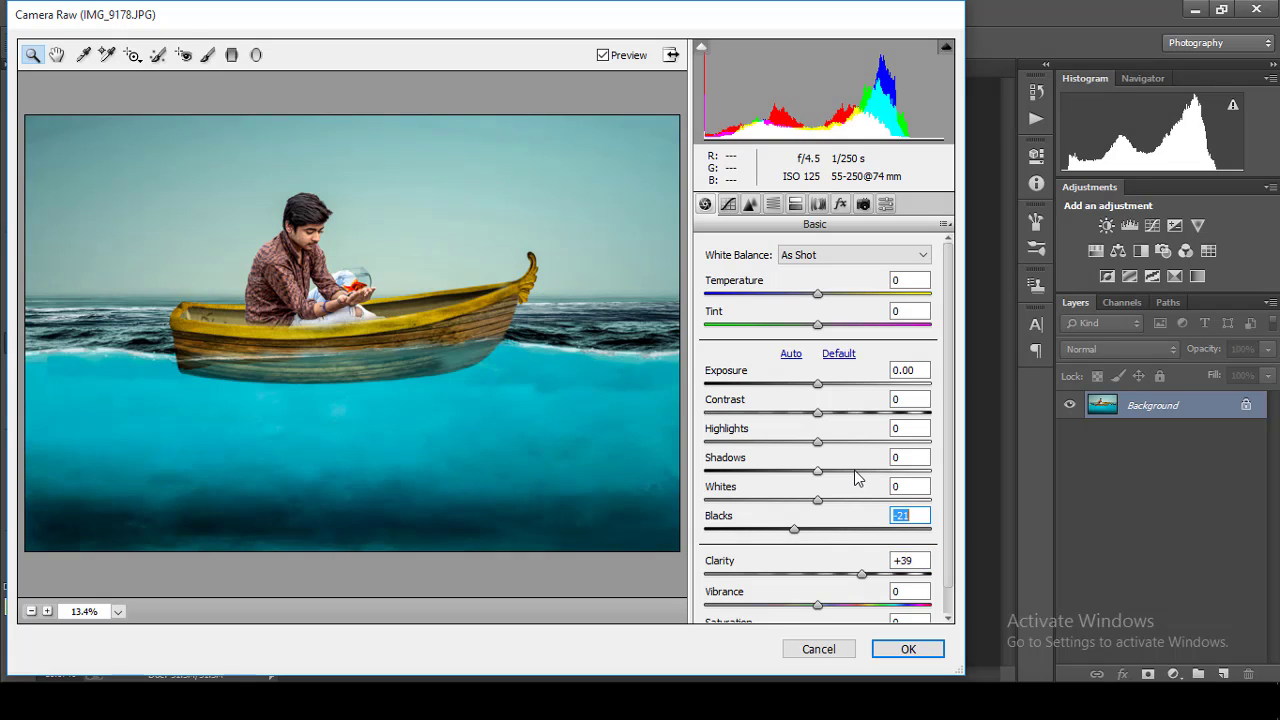
{"action": "left_click_drag", "start_coordinate": [855, 470], "coordinate": [895, 471]}
{"action": "left_click", "coordinate": [566, 420], "text": "alt"}
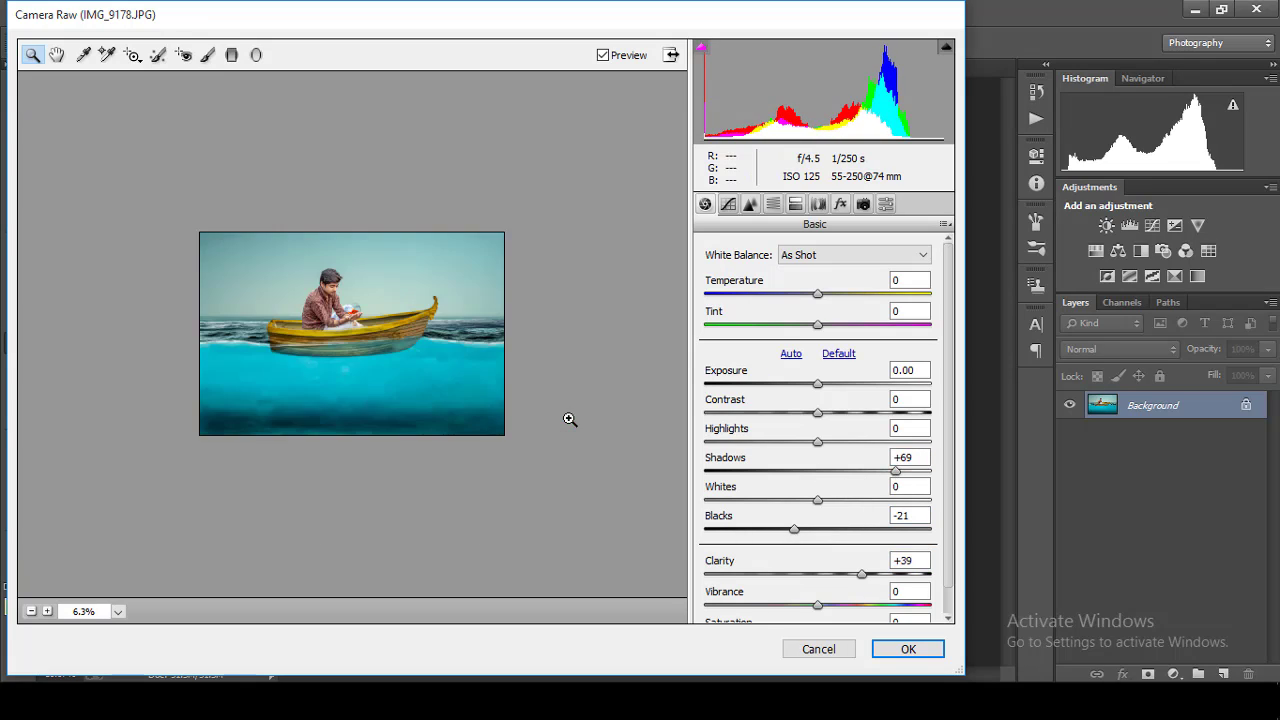
{"action": "left_click", "coordinate": [569, 419]}
Step: Lower Highlights to -63, raise Whites to +38 and Contrast to +19
{"action": "left_click_drag", "start_coordinate": [768, 465], "coordinate": [750, 462]}
{"action": "left_click", "coordinate": [570, 360]}
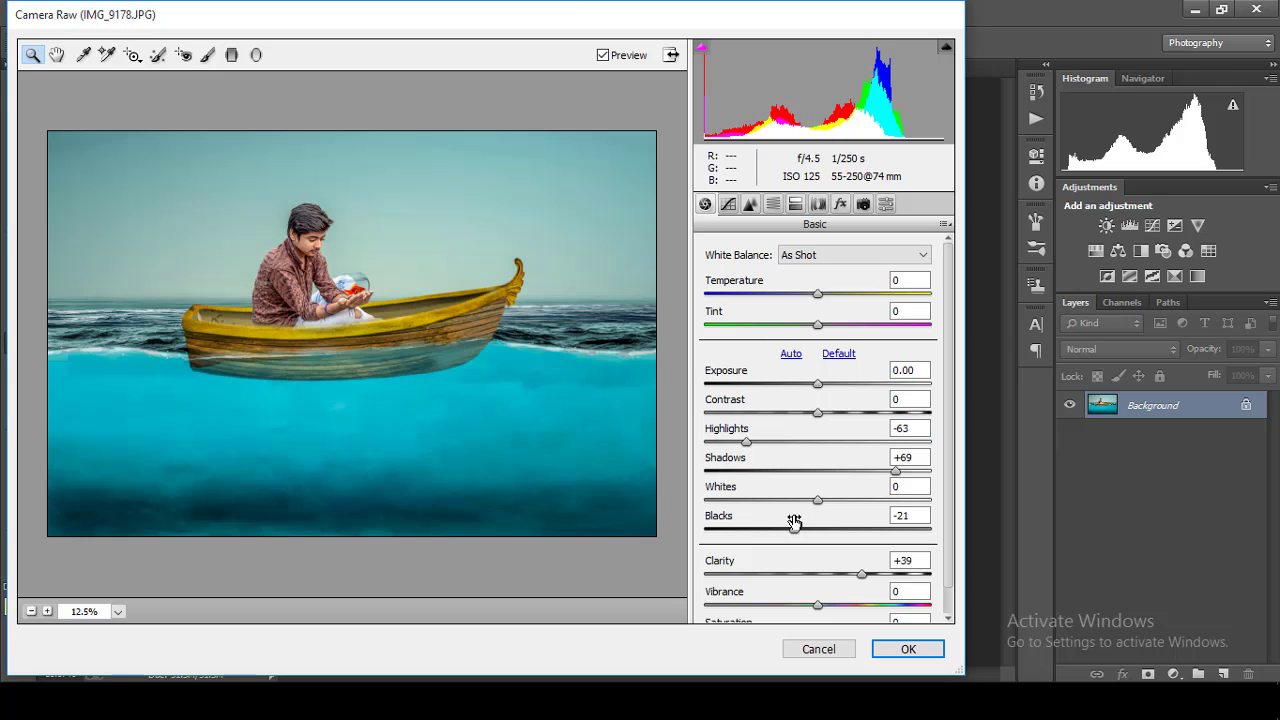
{"action": "left_click_drag", "start_coordinate": [817, 500], "coordinate": [862, 508]}
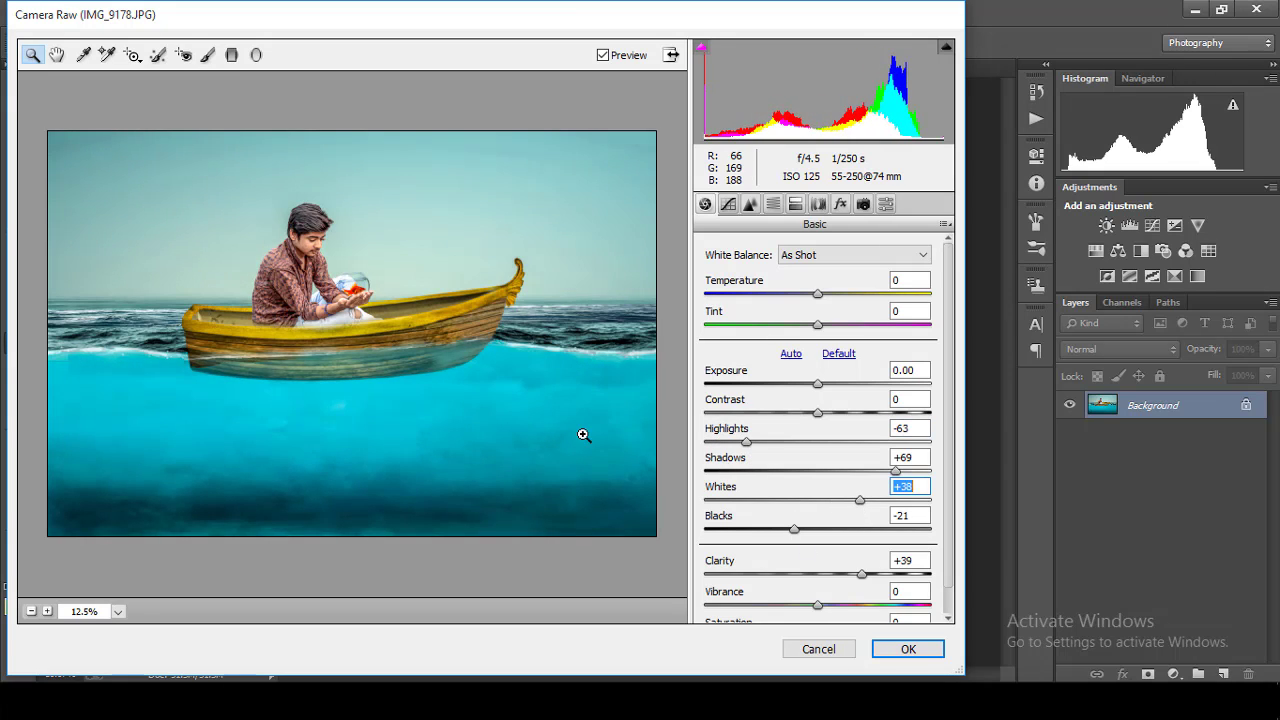
{"action": "scroll", "coordinate": [583, 435], "scroll_direction": "down", "scroll_amount": 3}
{"action": "scroll", "coordinate": [583, 435], "scroll_direction": "up", "scroll_amount": 3}
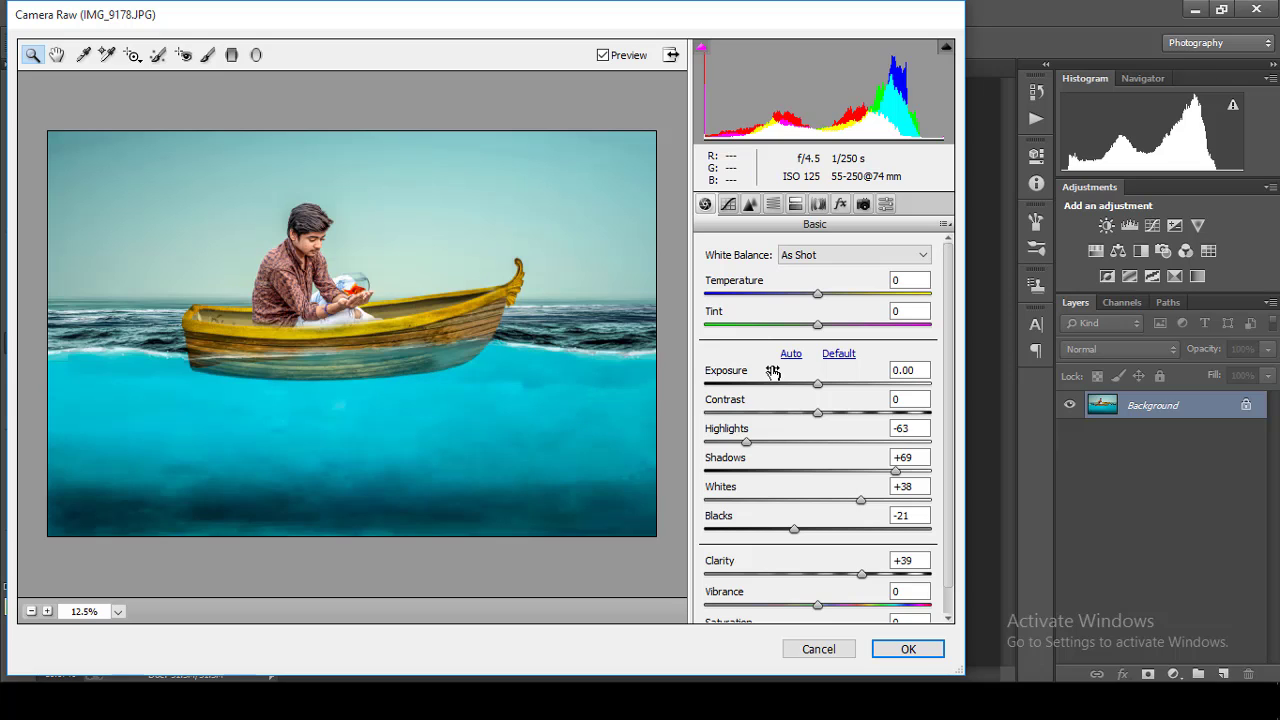
{"action": "mouse_move", "coordinate": [818, 412]}
{"action": "left_mouse_down"}
{"action": "mouse_move", "coordinate": [838, 412]}
{"action": "mouse_move", "coordinate": [822, 388]}
{"action": "mouse_move", "coordinate": [837, 414]}
{"action": "mouse_move", "coordinate": [826, 422]}
{"action": "left_mouse_up"}
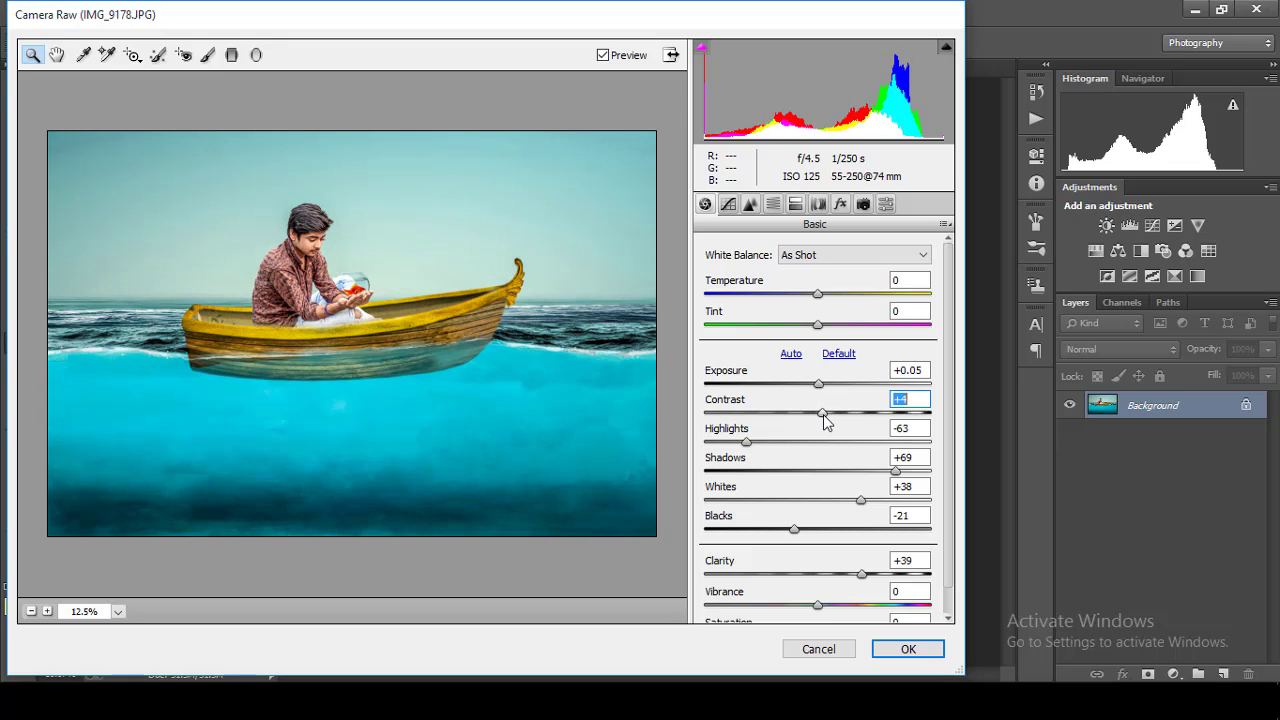
{"action": "left_click", "coordinate": [566, 400], "text": "alt"}
{"action": "left_click", "coordinate": [728, 204]}
Step: Set curve Highlights +13, Lights -8, and raise Oranges luminance to +20
{"action": "mouse_move", "coordinate": [817, 543]}
{"action": "left_mouse_down"}
{"action": "mouse_move", "coordinate": [832, 543]}
{"action": "mouse_move", "coordinate": [806, 573]}
{"action": "mouse_move", "coordinate": [828, 601]}
{"action": "left_mouse_up"}
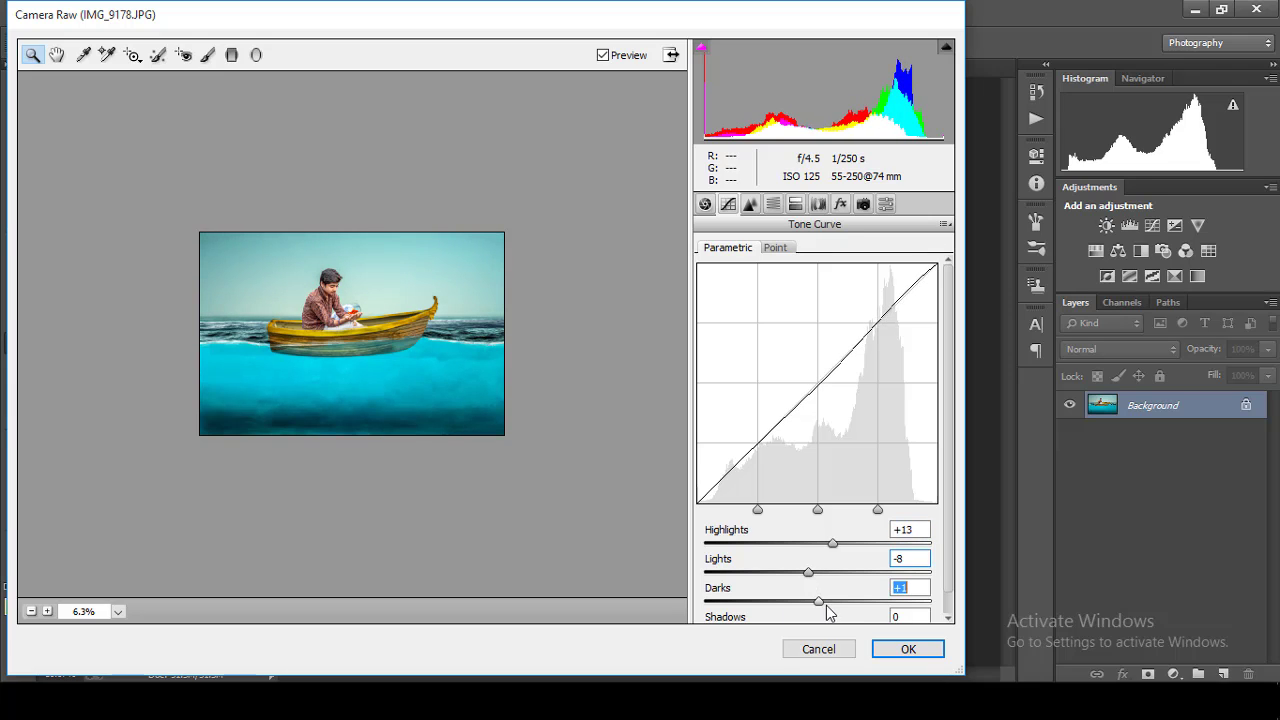
{"action": "left_click", "coordinate": [773, 204]}
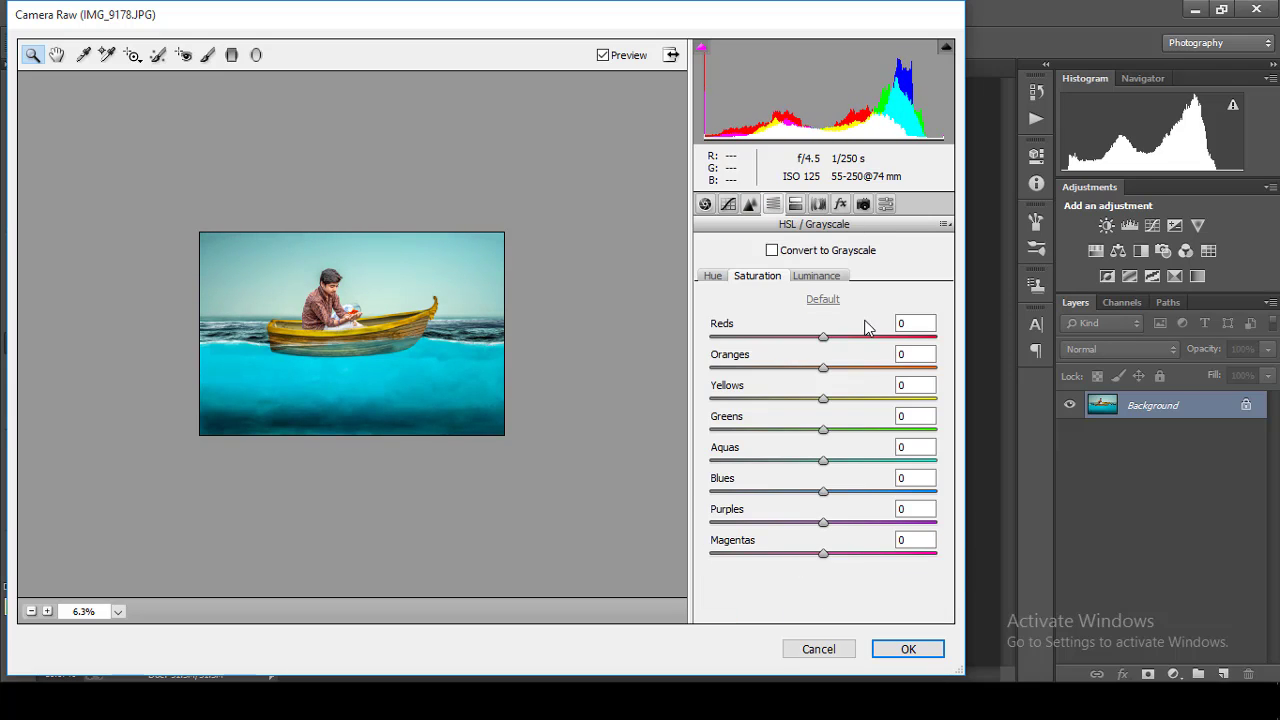
{"action": "left_click", "coordinate": [822, 278]}
{"action": "left_click_drag", "start_coordinate": [823, 367], "coordinate": [846, 367]}
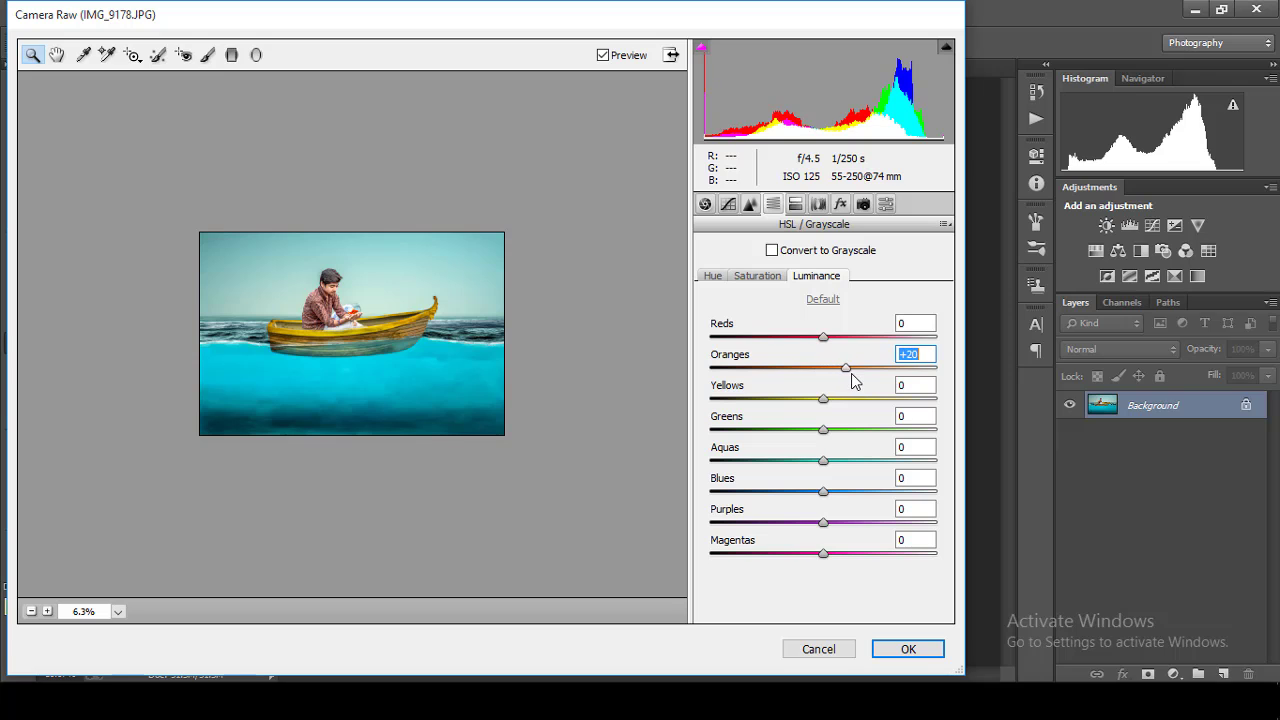
{"action": "left_click", "coordinate": [554, 359]}
Step: Set HSL saturation to Blues +40, Aquas -8 and Yellows +23
{"action": "left_click", "coordinate": [755, 278]}
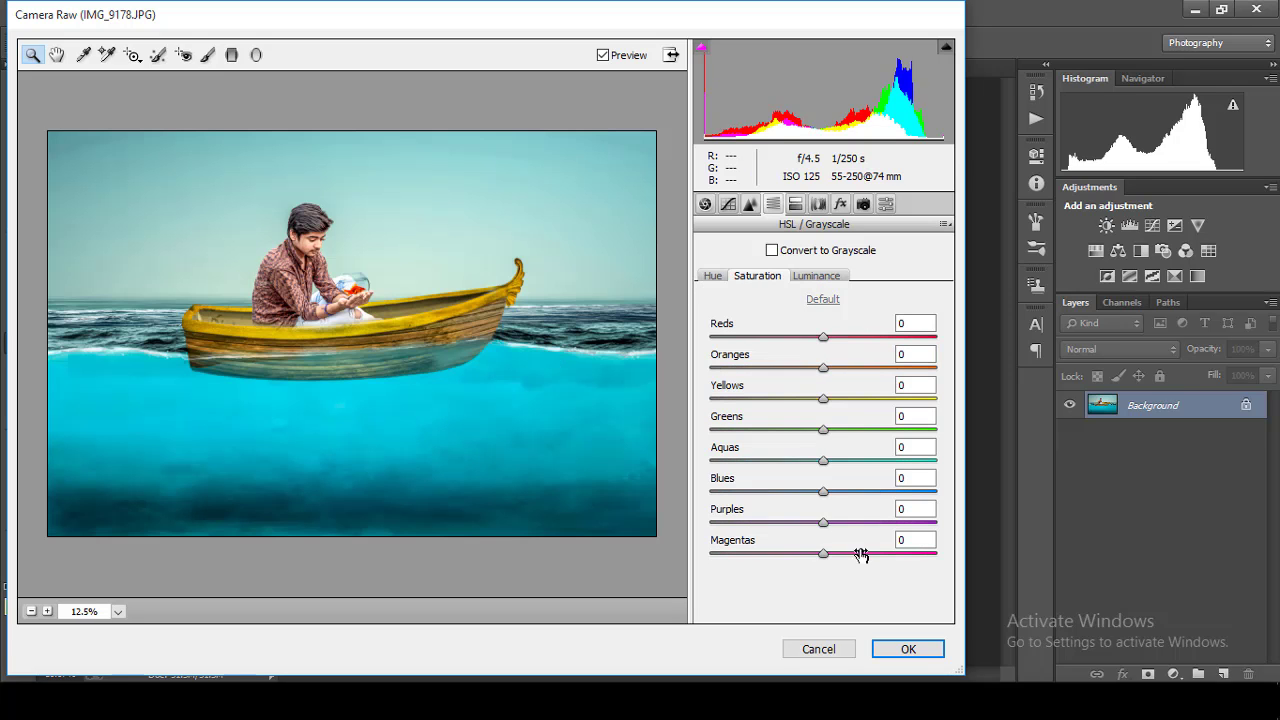
{"action": "left_click_drag", "start_coordinate": [875, 484], "coordinate": [867, 505]}
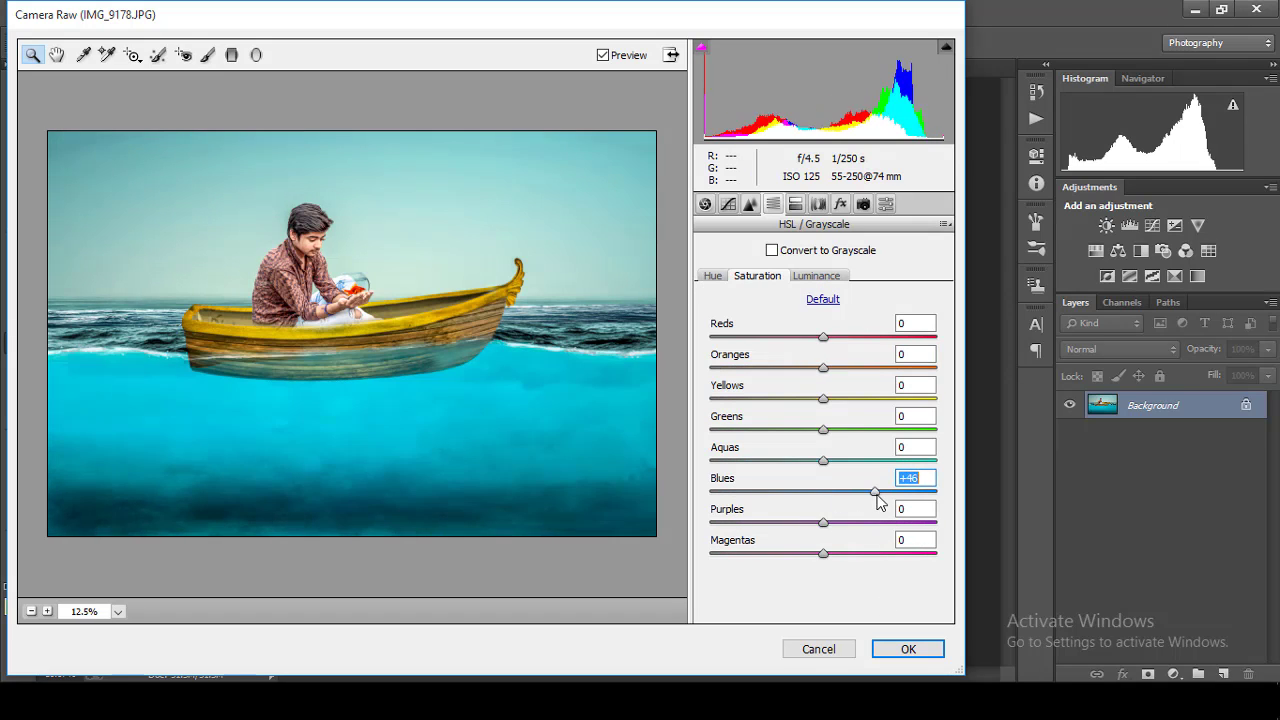
{"action": "left_click_drag", "start_coordinate": [854, 460], "coordinate": [905, 478]}
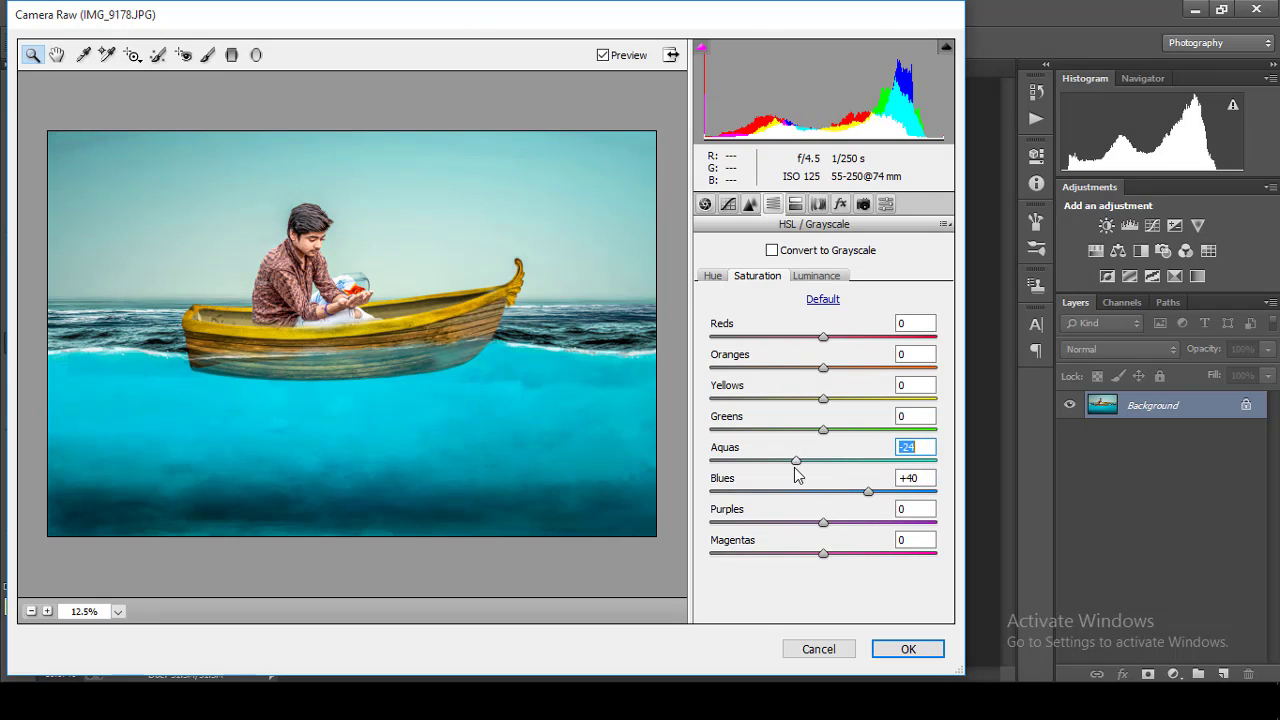
{"action": "type", "text": "0"}
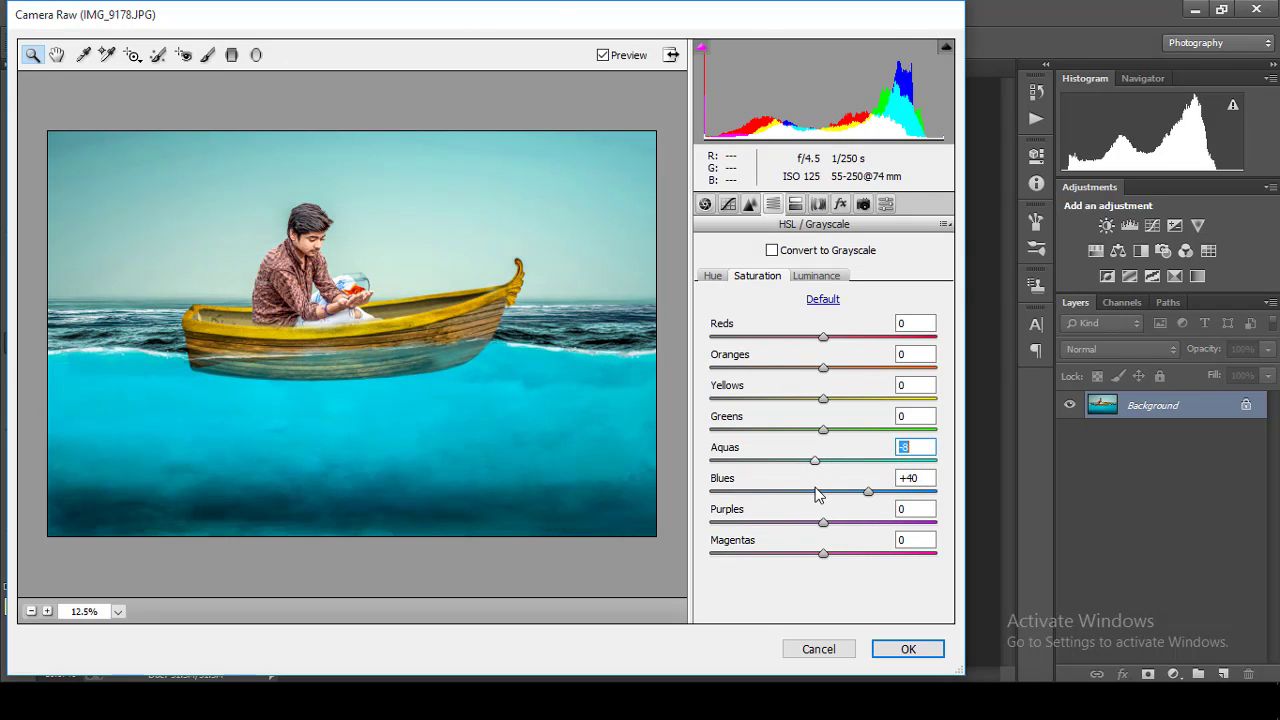
{"action": "left_click_drag", "start_coordinate": [823, 399], "coordinate": [856, 400]}
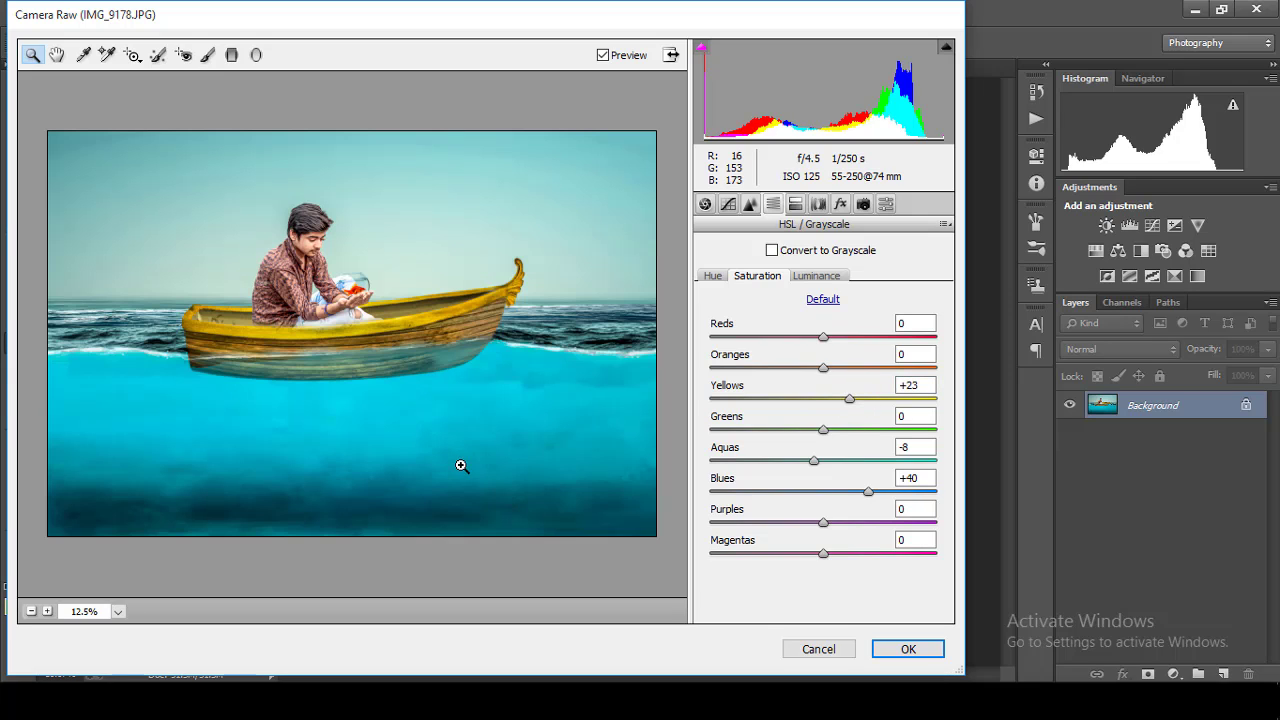
Step: Add a -15 post-crop vignette with Feather 77 and apply the grade
{"action": "left_click", "coordinate": [840, 204]}
{"action": "left_click_drag", "start_coordinate": [823, 445], "coordinate": [808, 447]}
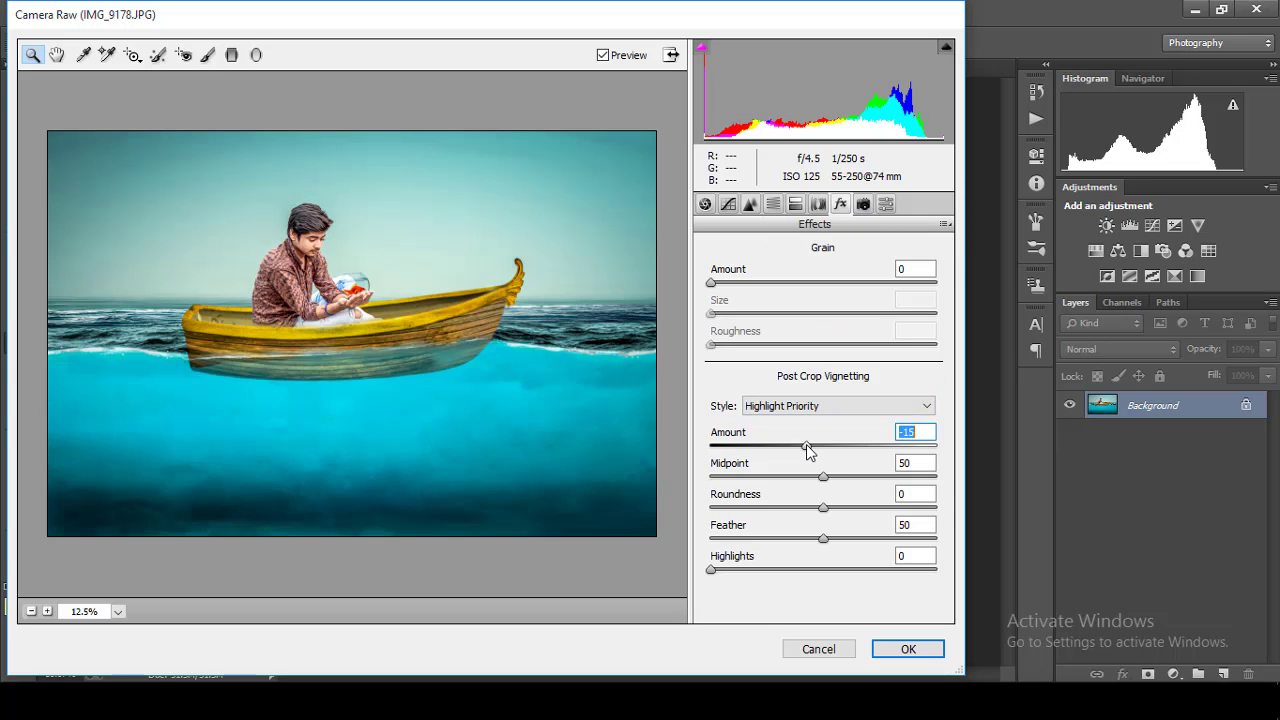
{"action": "left_click_drag", "start_coordinate": [848, 540], "coordinate": [885, 540]}
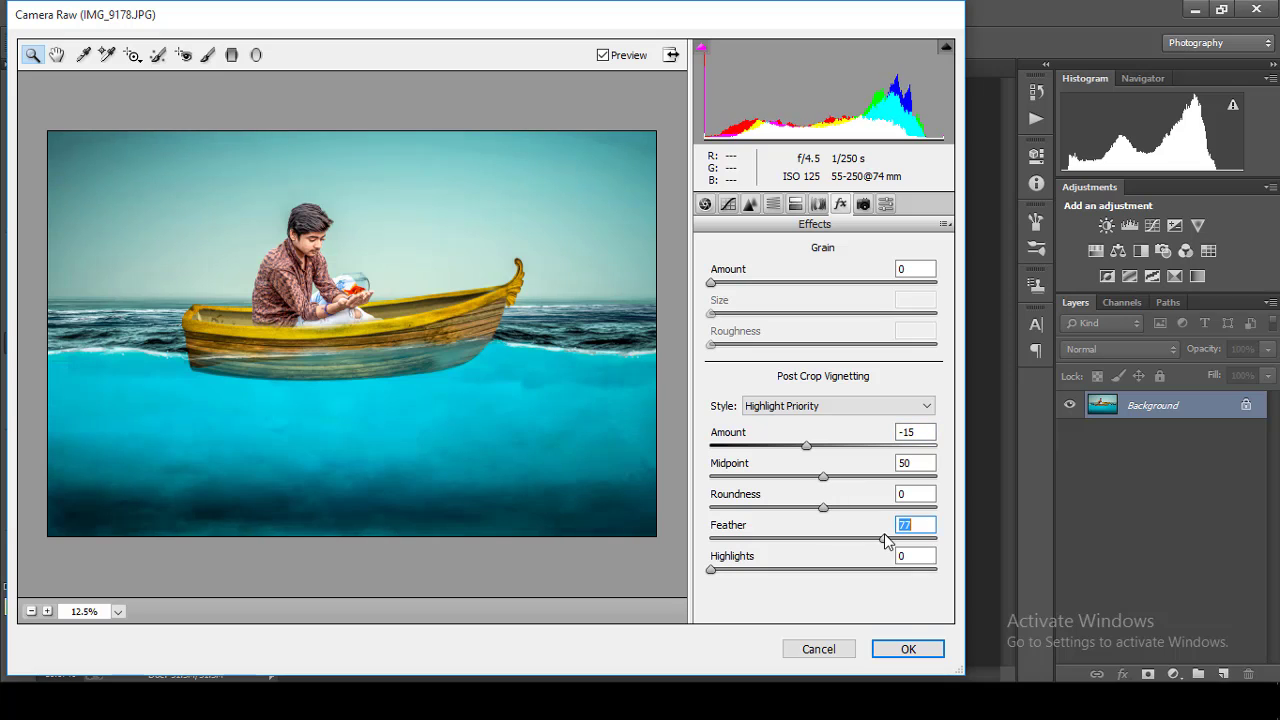
{"action": "left_click", "coordinate": [907, 650]}
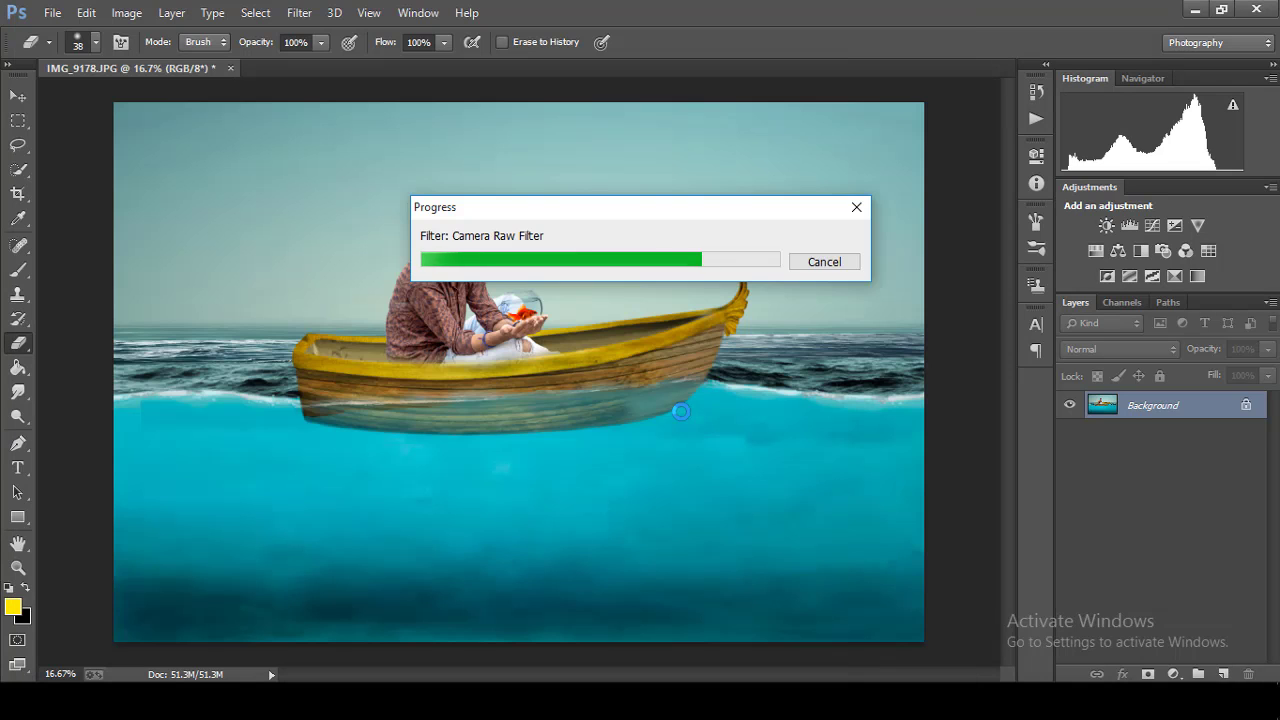
Step: Wait for the Camera Raw render, then zoom to 200% on the boy's face
{"action": "key", "text": "ctrl+minus"}
{"action": "scroll", "coordinate": [680, 411], "scroll_direction": "down", "scroll_amount": 2}
{"action": "scroll", "coordinate": [680, 411], "scroll_direction": "up", "scroll_amount": 6}
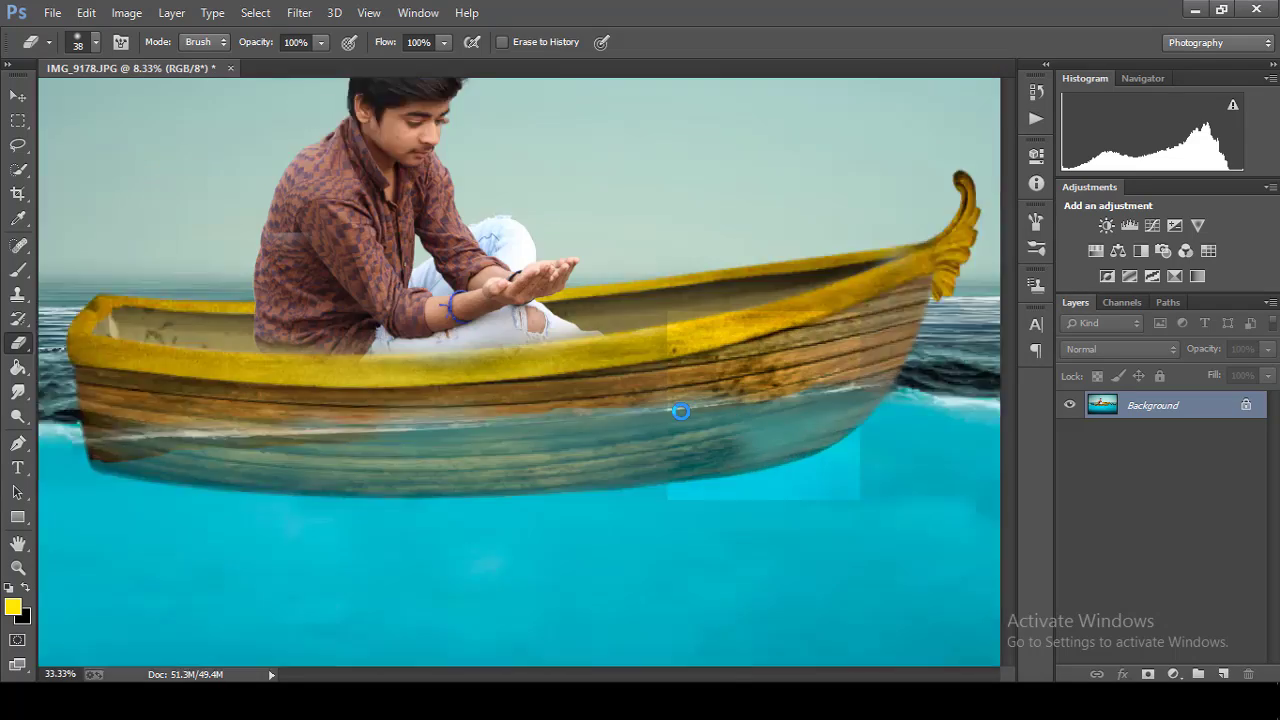
{"action": "scroll", "coordinate": [857, 409], "scroll_direction": "up", "scroll_amount": 5}
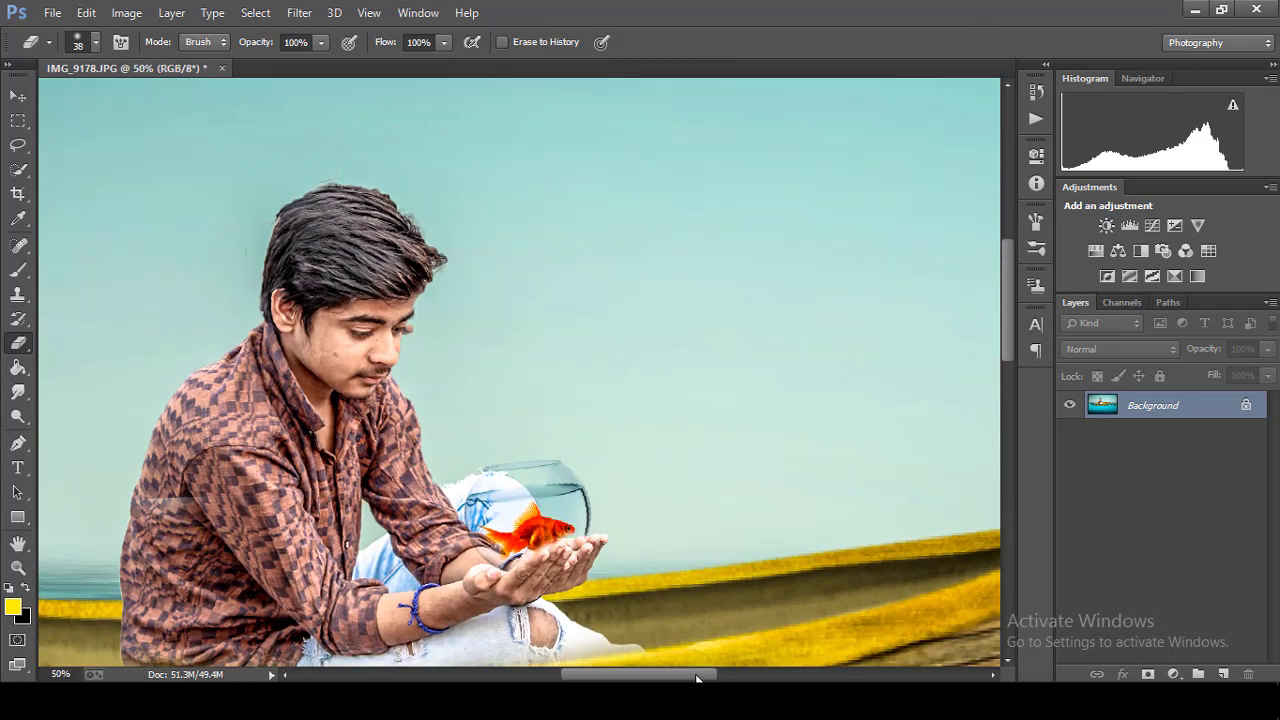
{"action": "left_click_drag", "start_coordinate": [697, 678], "coordinate": [674, 678]}
{"action": "scroll", "coordinate": [743, 296], "scroll_direction": "up", "scroll_amount": 2}
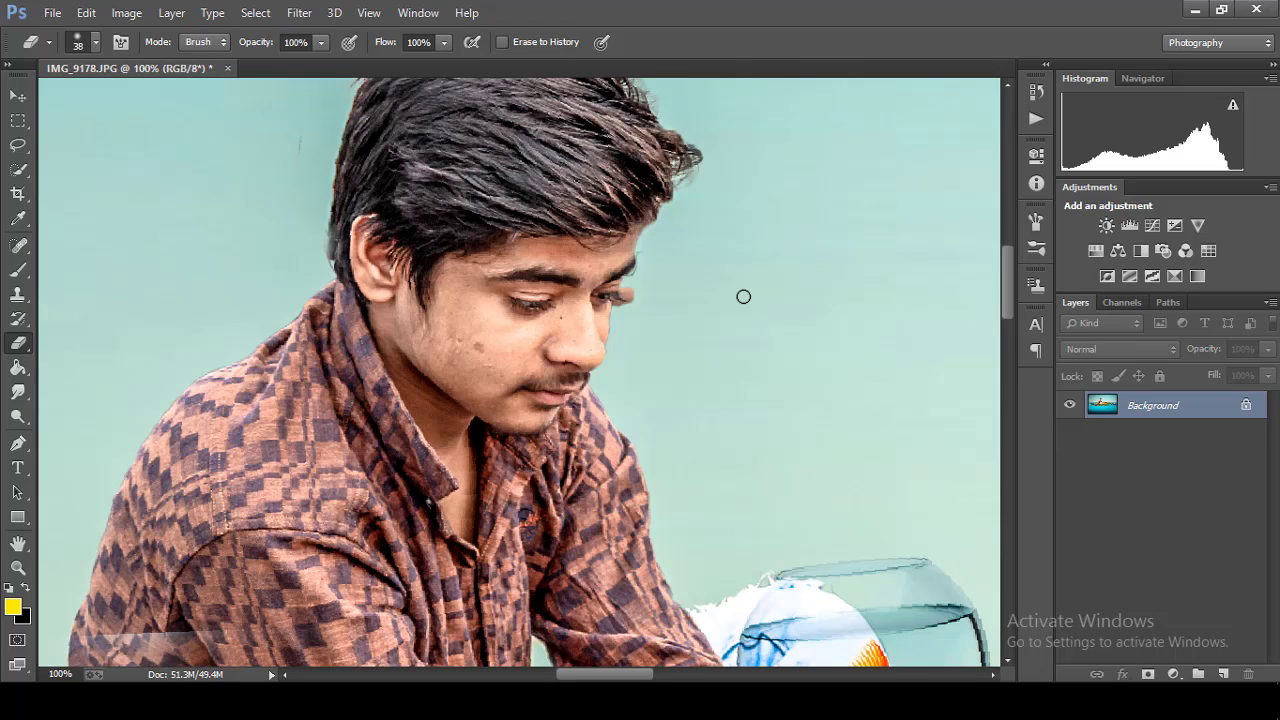
Step: Magnify the face and undo the stray eraser mark beside the boy's eye
{"action": "key", "text": "ctrl+plus"}
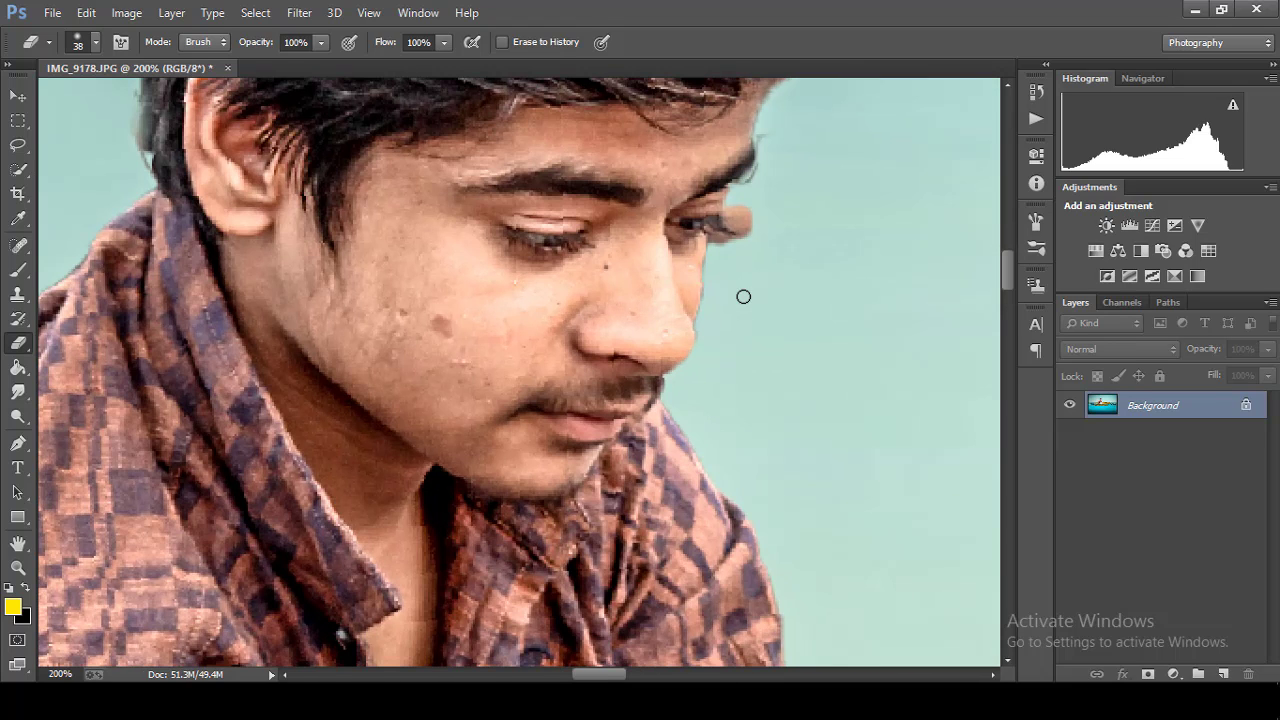
{"action": "left_click", "coordinate": [768, 212]}
{"action": "key", "text": "ctrl+z"}
Step: Set up the Clone Stamp with a 15 px soft brush
{"action": "left_click", "coordinate": [18, 293]}
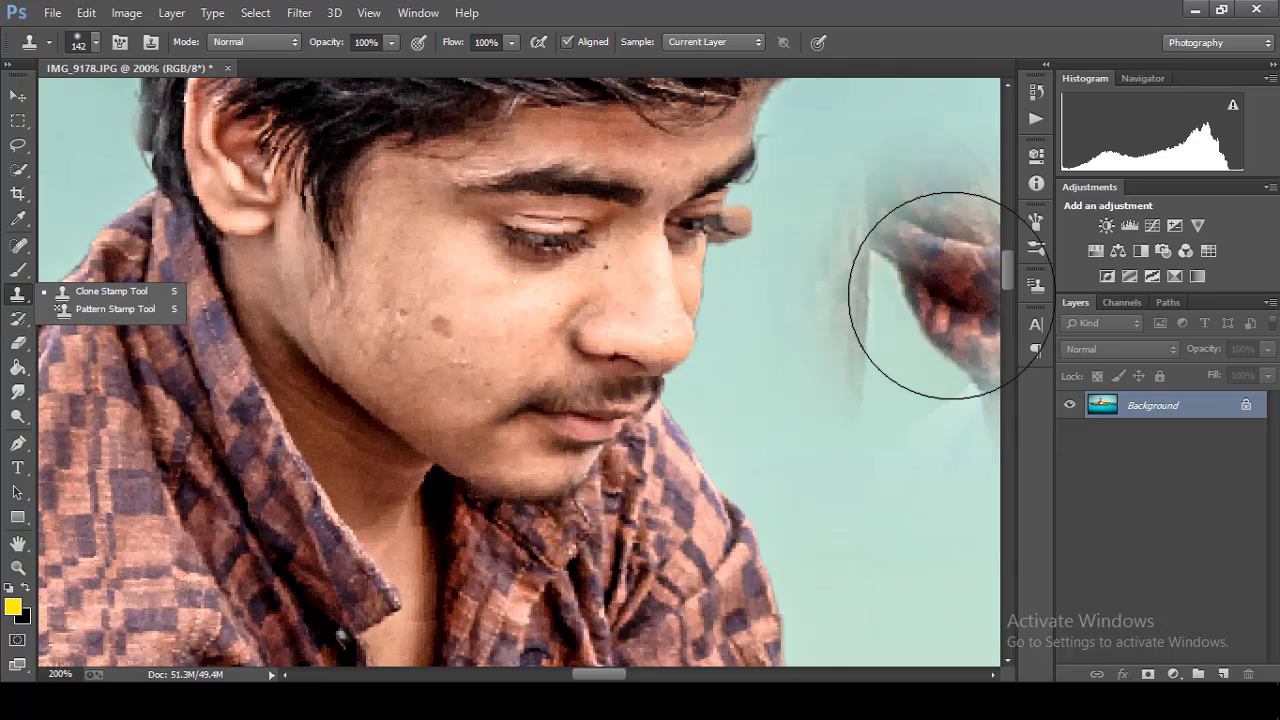
{"action": "left_click", "coordinate": [96, 42]}
{"action": "left_click", "coordinate": [120, 100]}
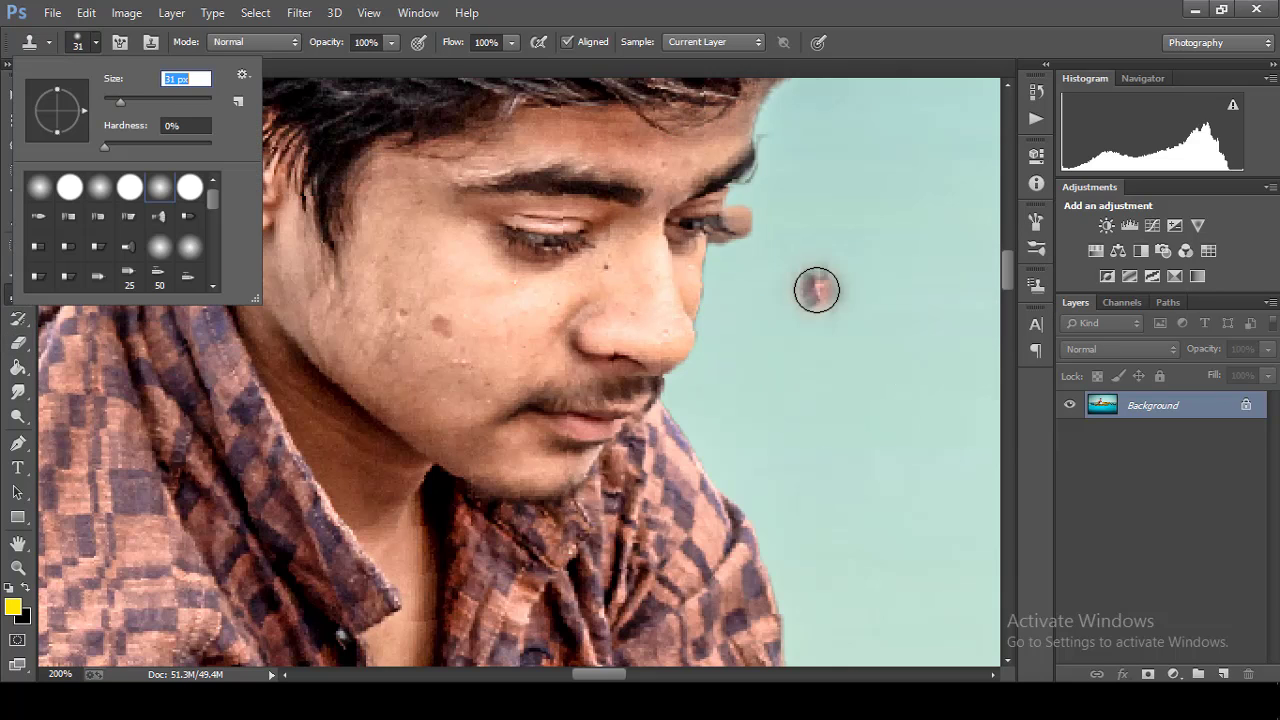
{"action": "left_click", "coordinate": [112, 98]}
{"action": "key", "text": "Return"}
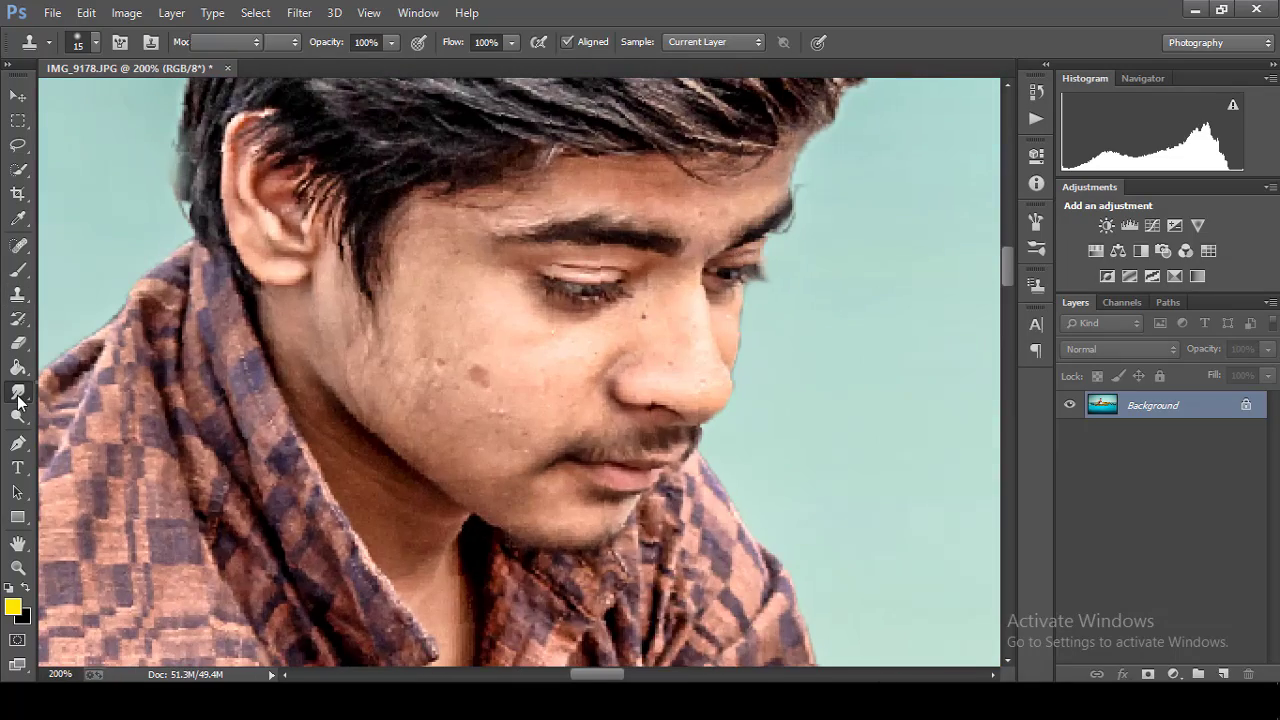
{"action": "left_click", "coordinate": [18, 392]}
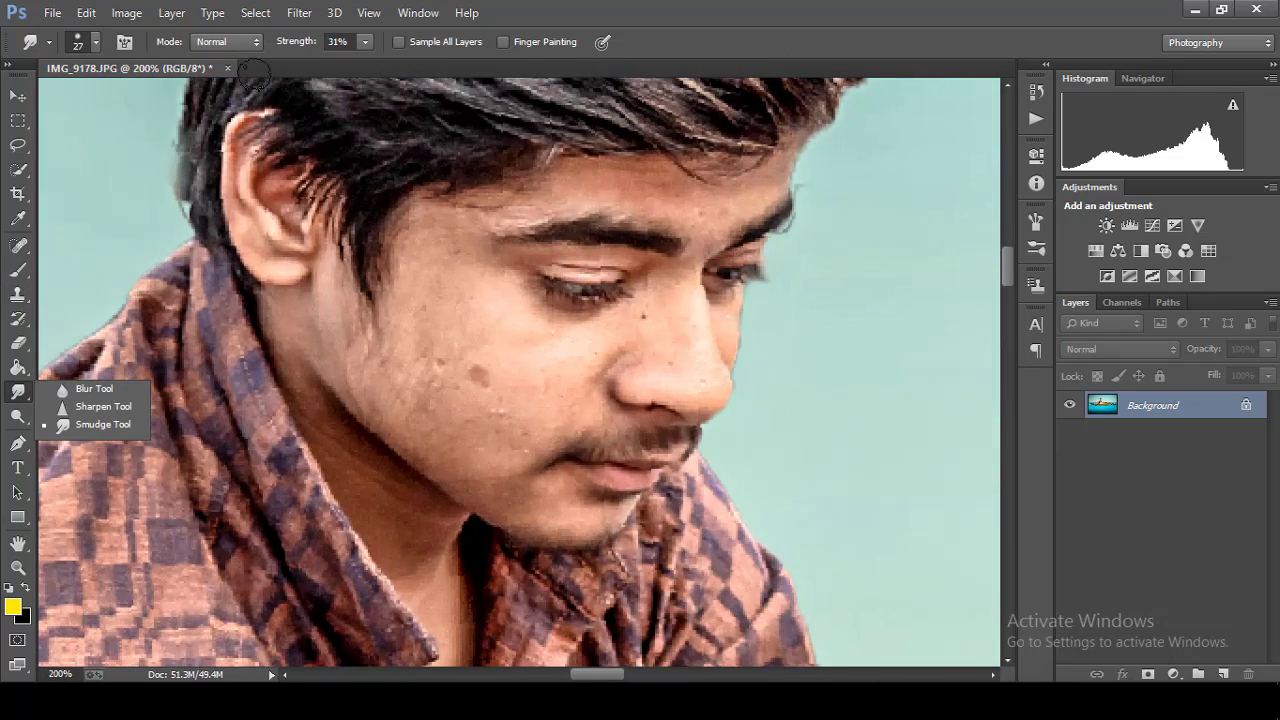
{"action": "left_click", "coordinate": [102, 47]}
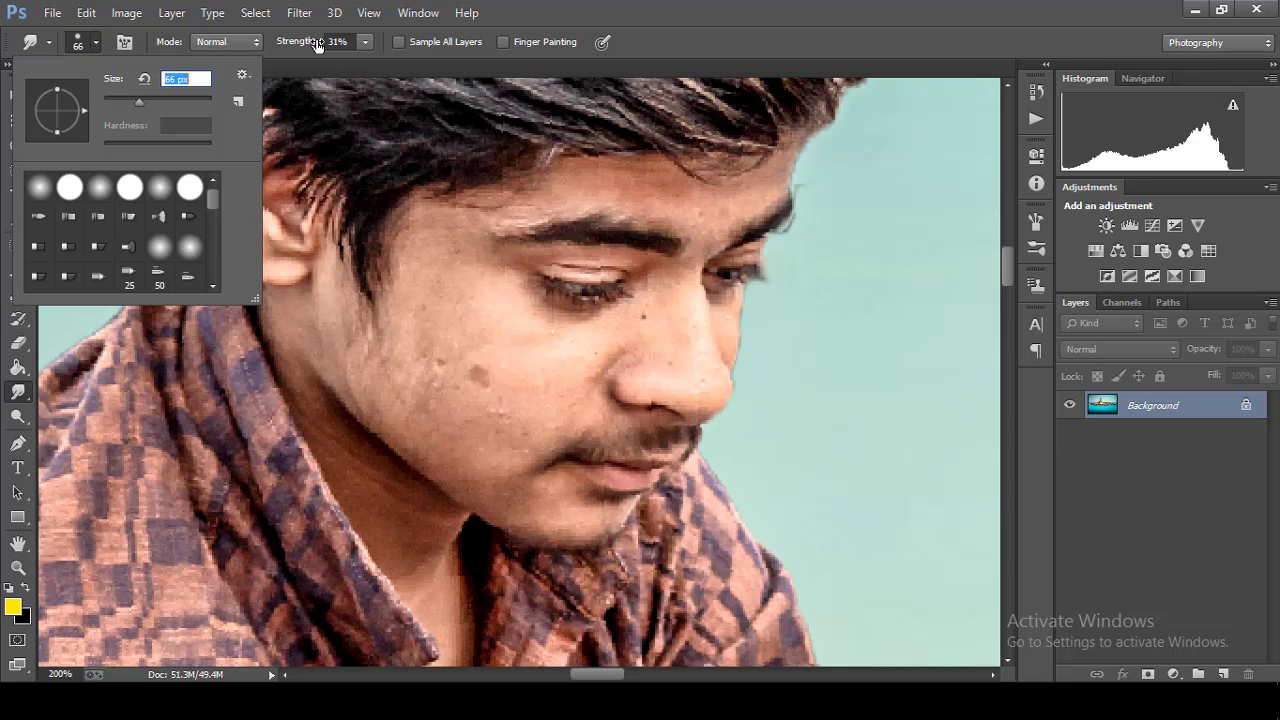
{"action": "left_click_drag", "start_coordinate": [316, 44], "coordinate": [300, 48]}
{"action": "left_click", "coordinate": [99, 40]}
{"action": "type", "text": "34"}
{"action": "key", "text": "Return"}
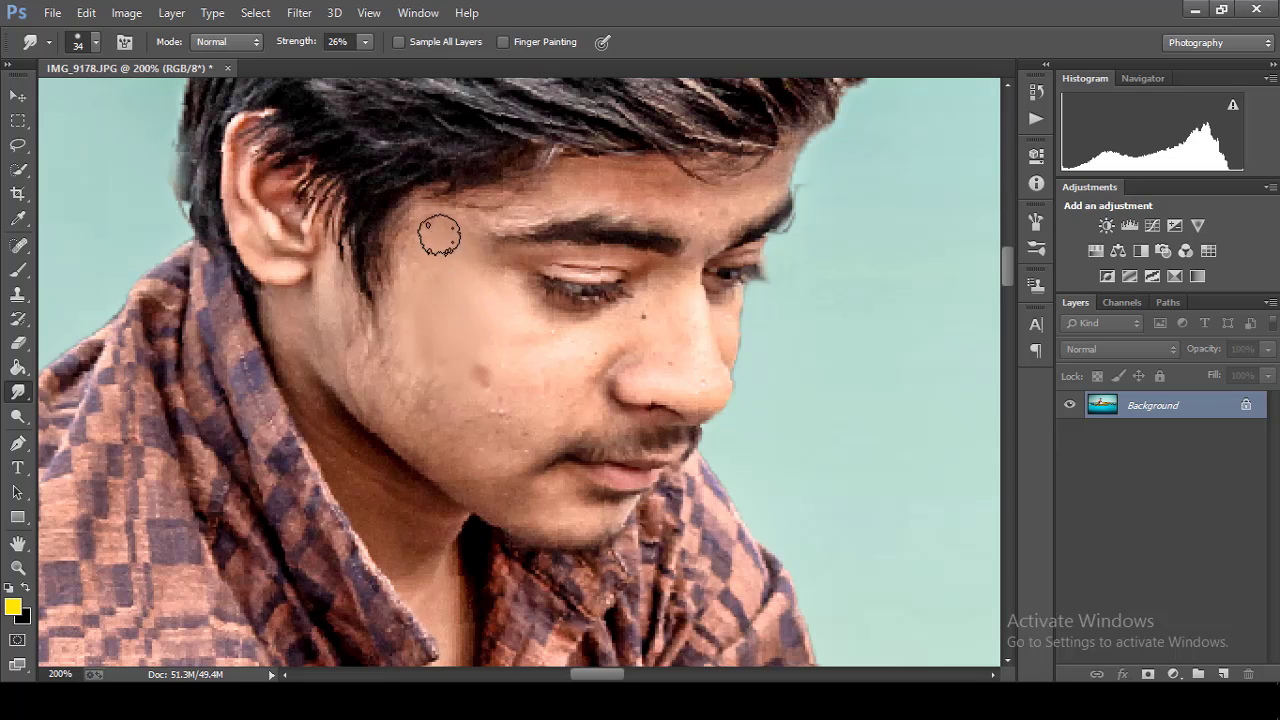
{"action": "left_click_drag", "start_coordinate": [437, 378], "coordinate": [491, 323]}
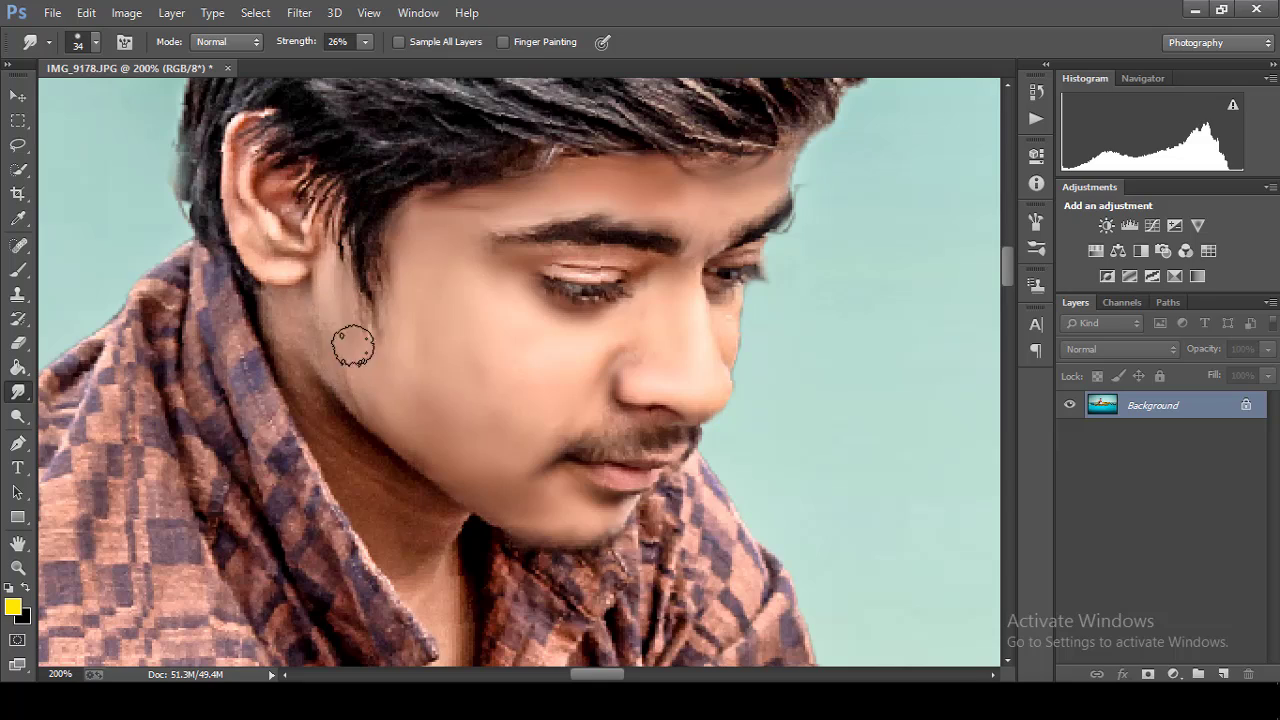
{"action": "key", "text": "ctrl+minus"}
{"action": "key", "text": "ctrl+minus"}
{"action": "key", "text": "ctrl+minus"}
{"action": "key", "text": "ctrl+plus"}
{"action": "key", "text": "ctrl+plus"}
{"action": "key", "text": "ctrl+plus"}
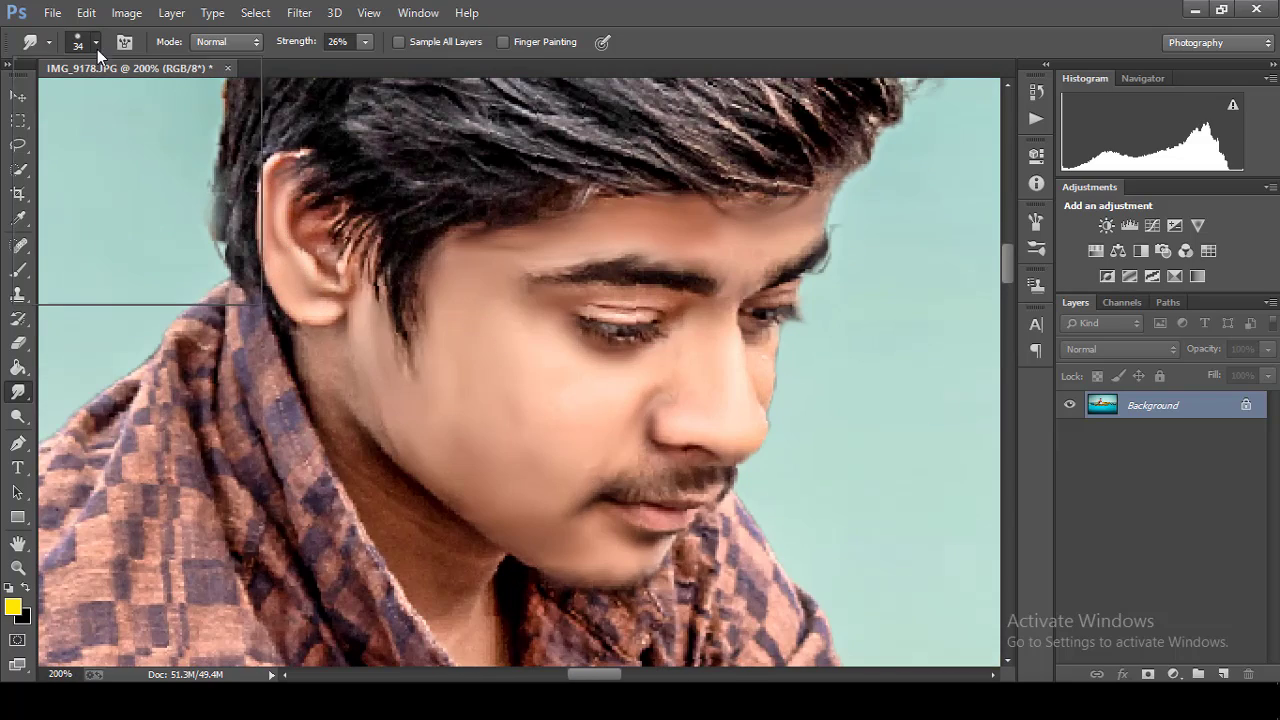
{"action": "left_click", "coordinate": [96, 43]}
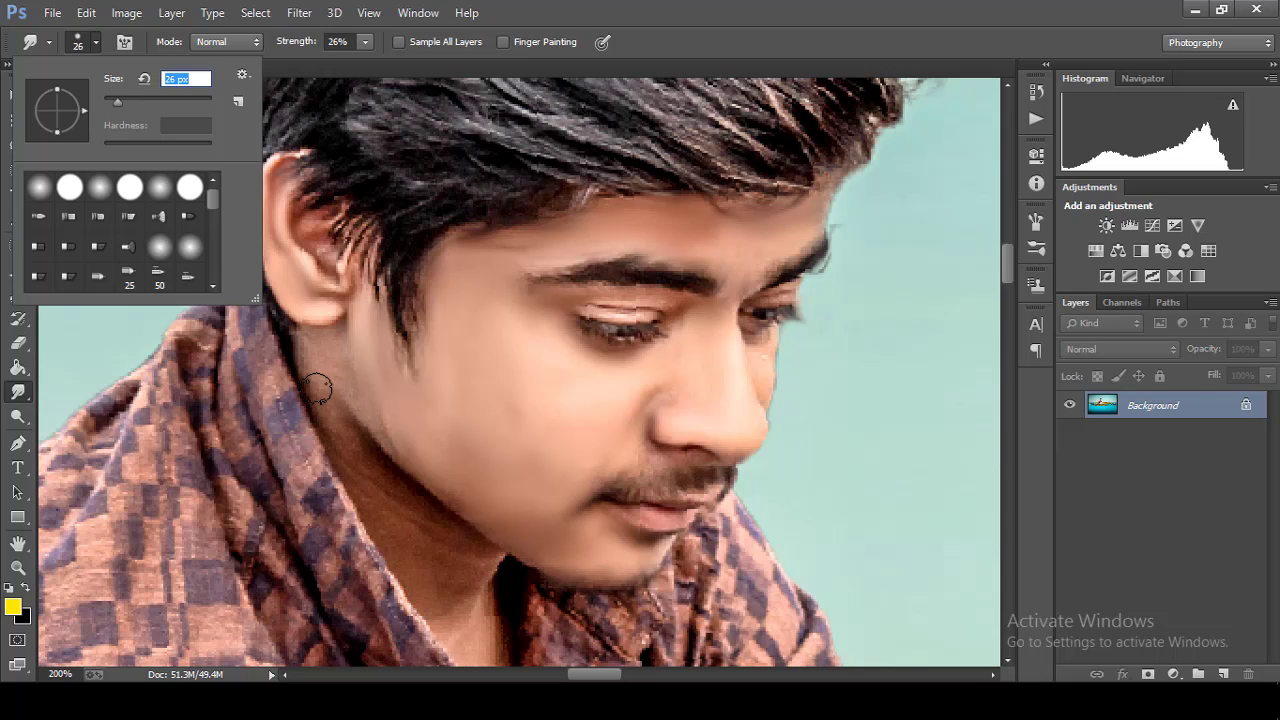
{"action": "key", "text": "Return"}
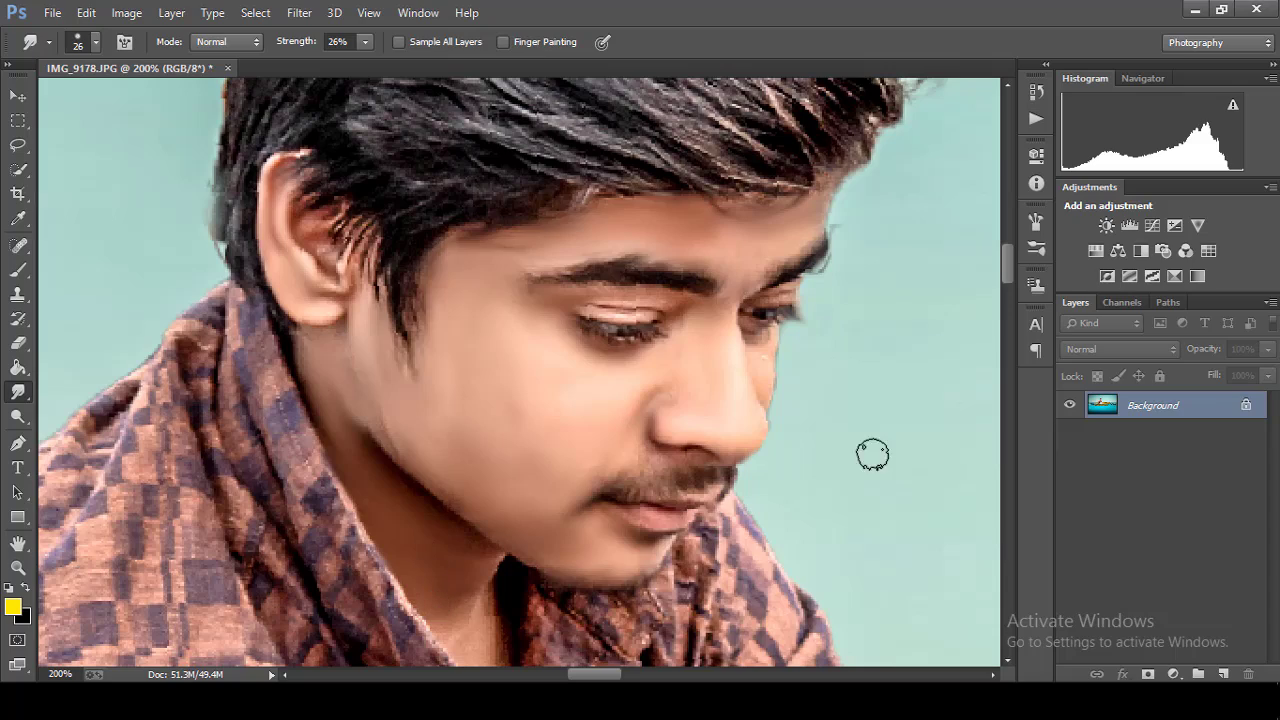
{"action": "left_click_drag", "start_coordinate": [1008, 278], "coordinate": [1008, 302]}
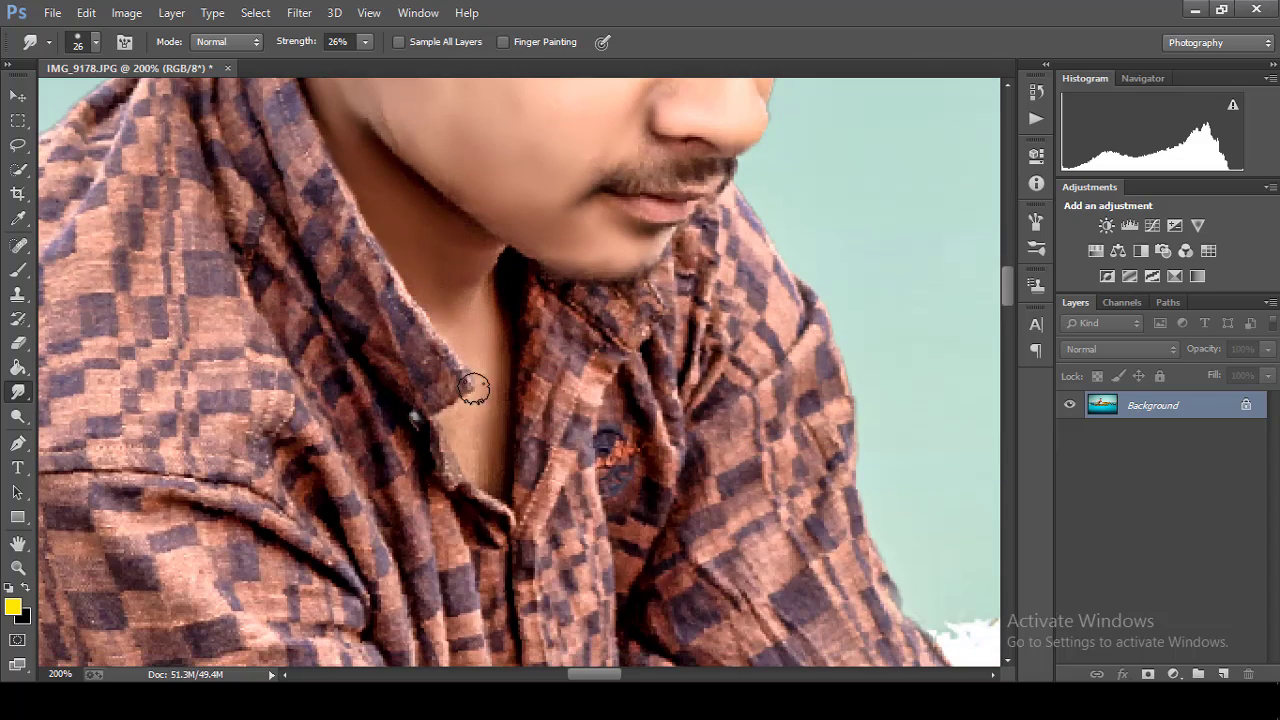
{"action": "key", "text": "ctrl+minus"}
{"action": "key", "text": "ctrl+minus"}
{"action": "key", "text": "ctrl+minus"}
{"action": "key", "text": "ctrl+minus"}
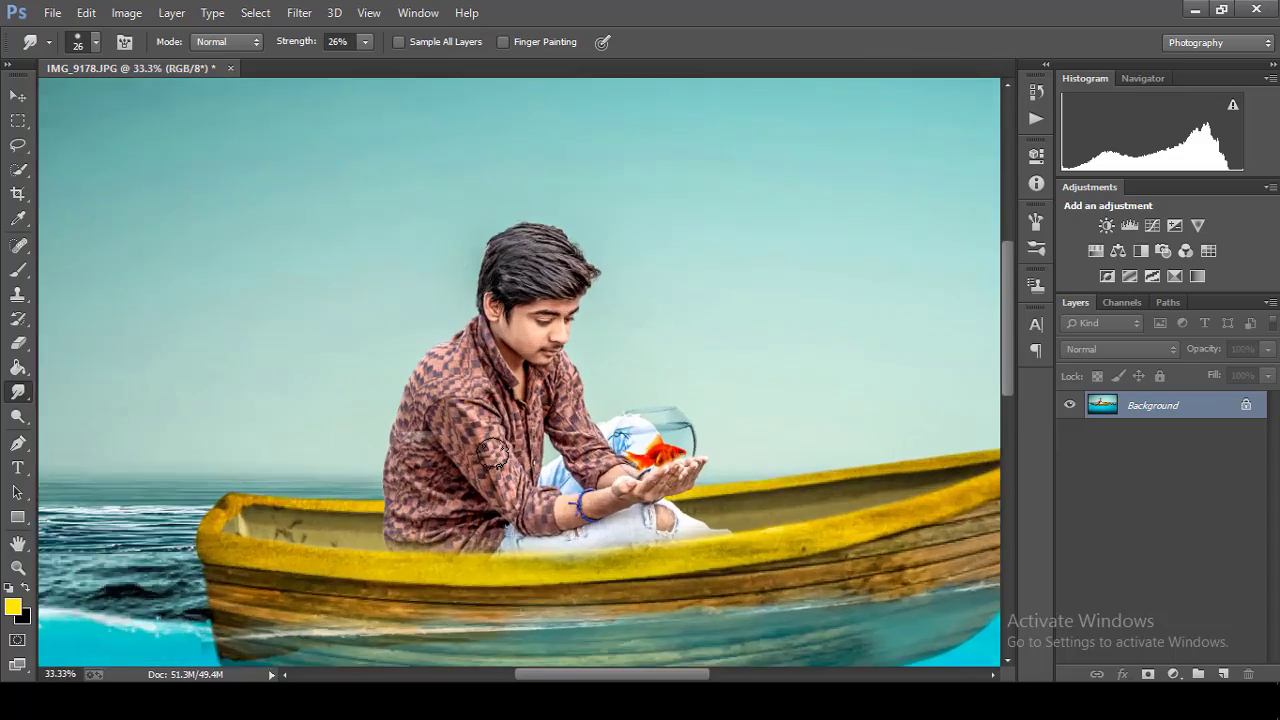
{"action": "key", "text": "ctrl+plus"}
{"action": "left_click", "coordinate": [96, 43]}
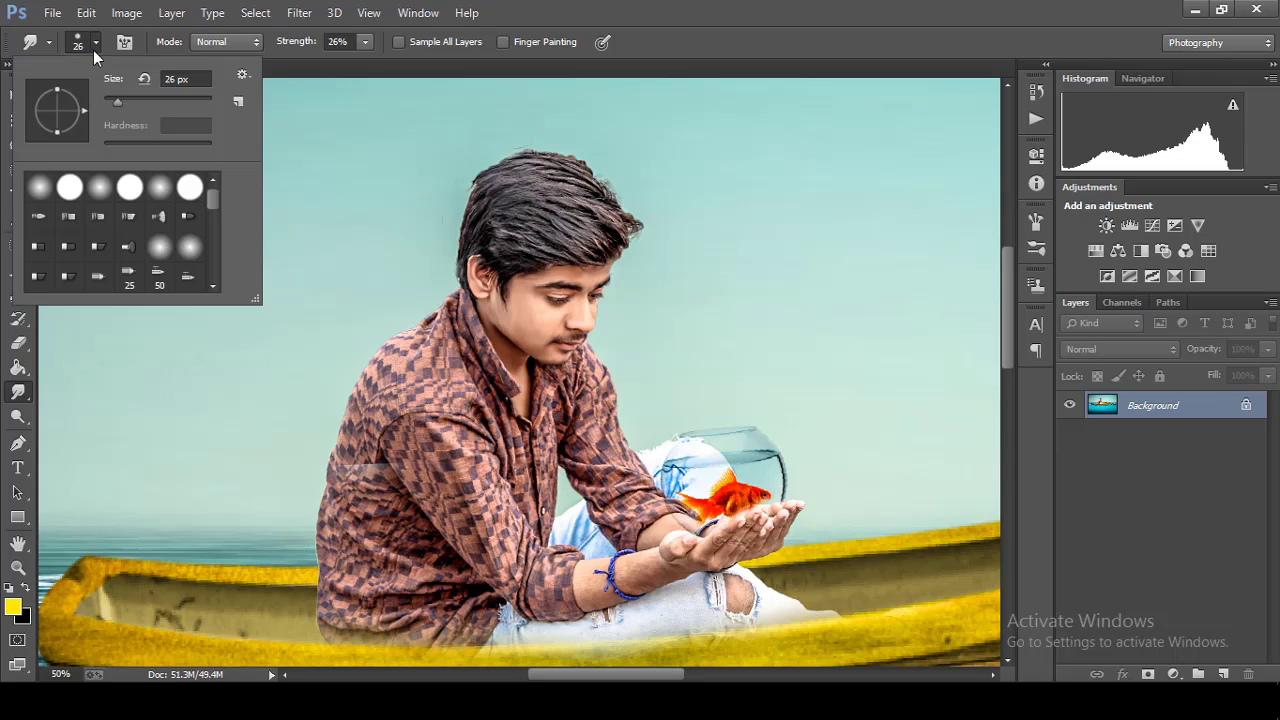
{"action": "left_click_drag", "start_coordinate": [114, 101], "coordinate": [128, 101]}
{"action": "left_click", "coordinate": [579, 576]}
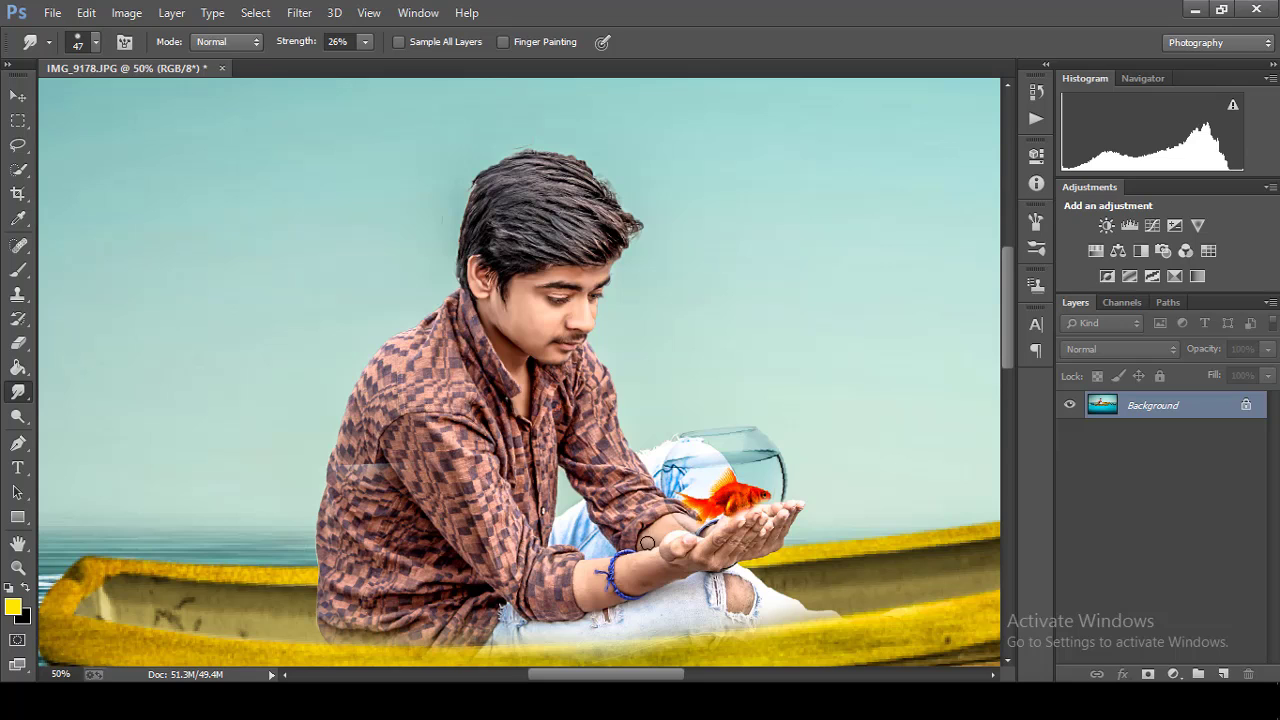
{"action": "key", "text": "ctrl+minus"}
{"action": "key", "text": "ctrl+minus"}
{"action": "key", "text": "ctrl+minus"}
{"action": "key", "text": "ctrl+minus"}
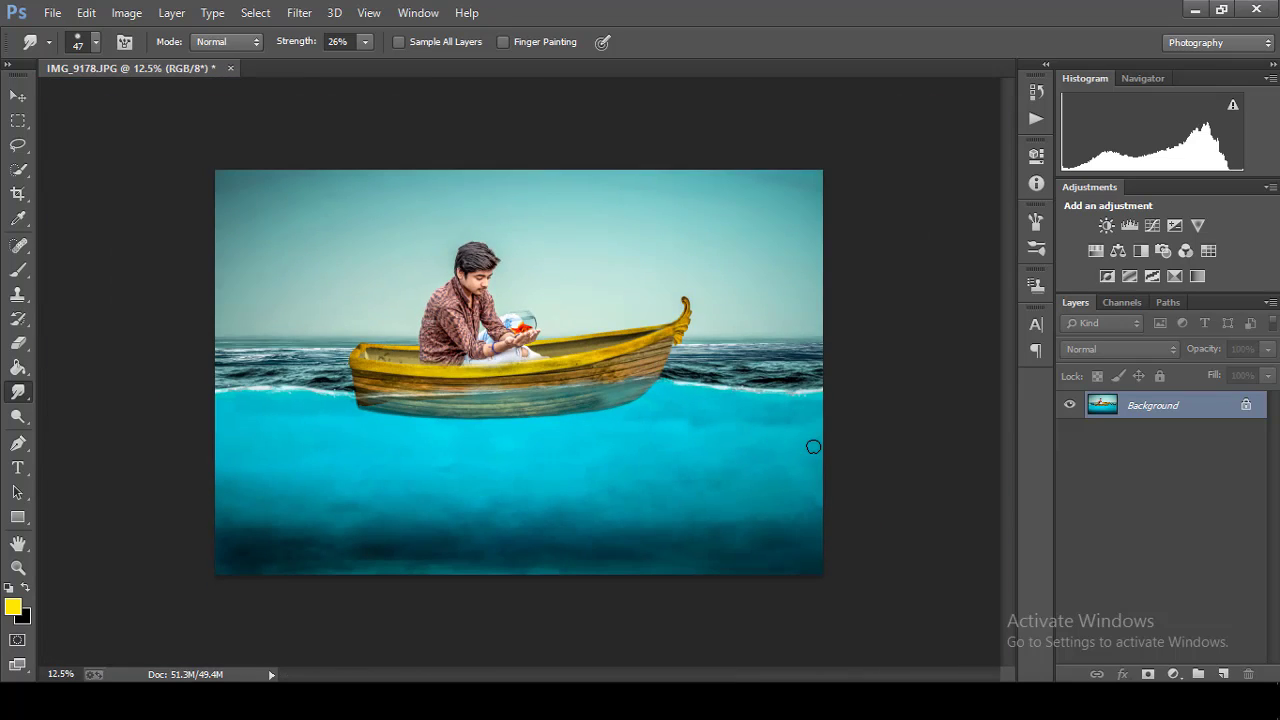
{"action": "key", "text": "ctrl+minus"}
{"action": "key", "text": "ctrl+plus"}
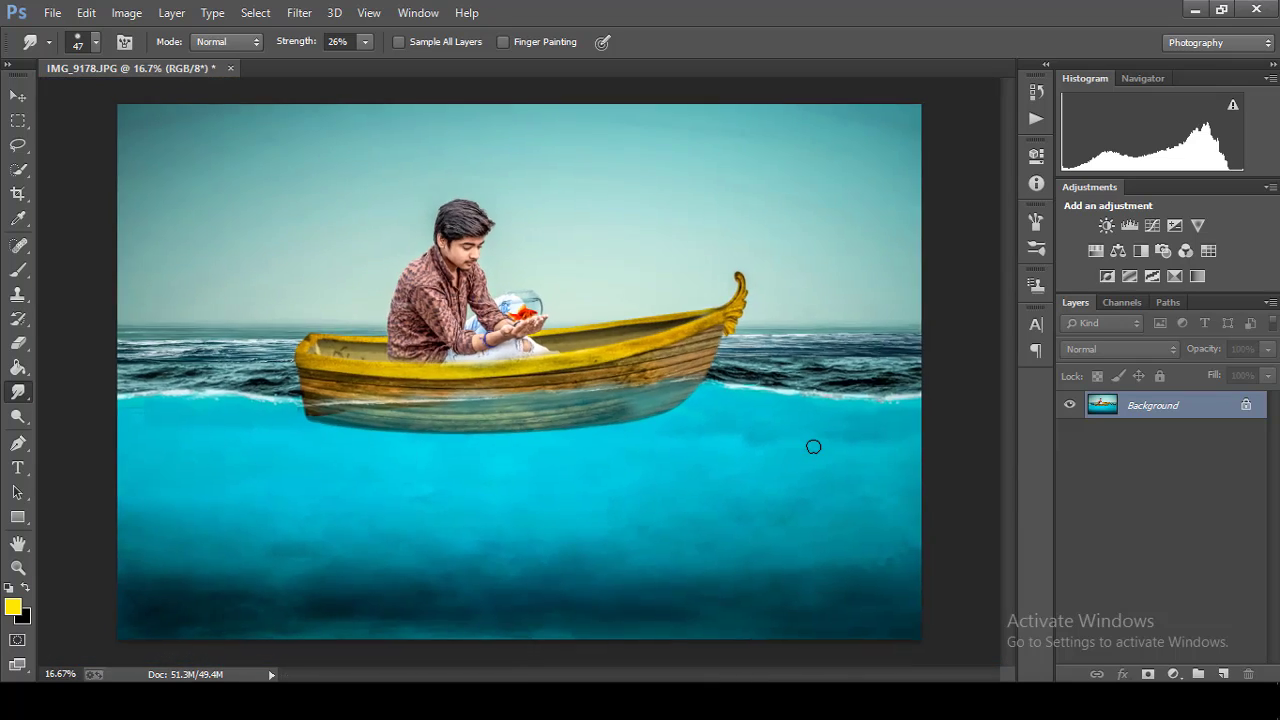
{"action": "key", "text": "ctrl+minus"}
{"action": "key", "text": "ctrl+minus"}
{"action": "key", "text": "ctrl+minus"}
{"action": "key", "text": "ctrl+minus"}
{"action": "key", "text": "ctrl+plus"}
{"action": "key", "text": "ctrl+plus"}
{"action": "key", "text": "ctrl+plus"}
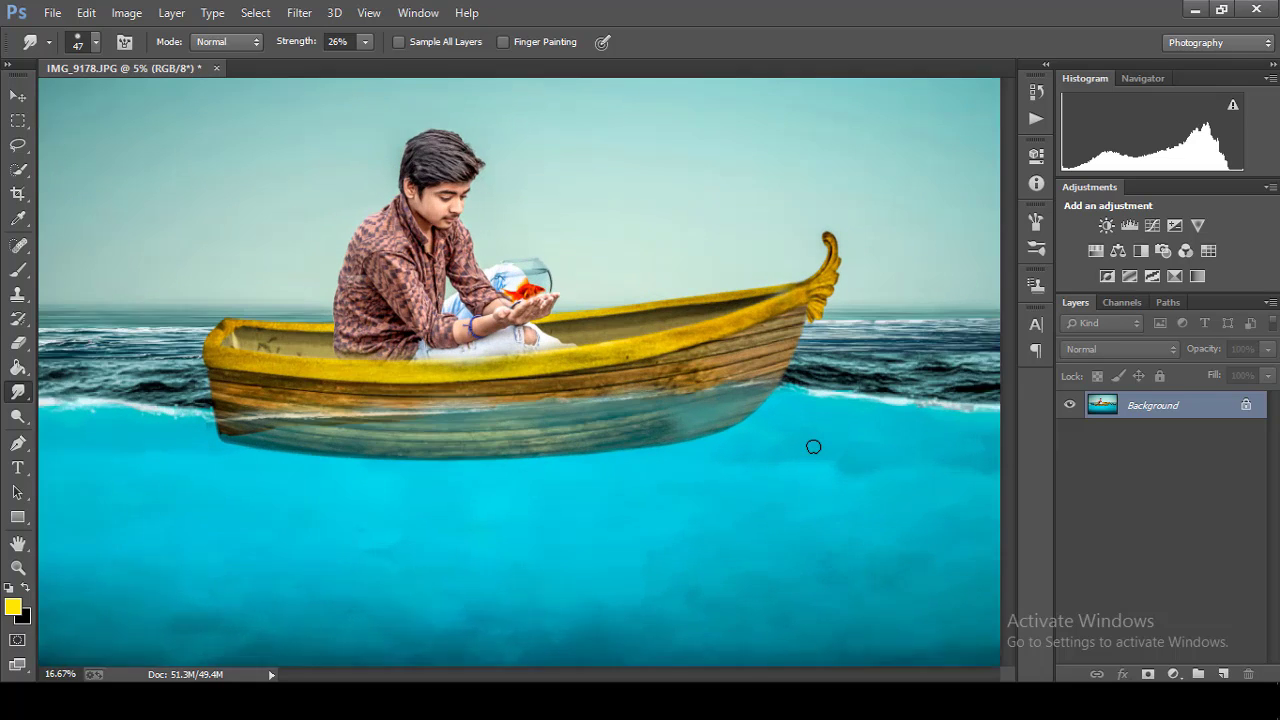
{"action": "key", "text": "ctrl+plus"}
{"action": "key", "text": "ctrl+minus"}
{"action": "key", "text": "ctrl+minus"}
{"action": "key", "text": "ctrl+minus"}
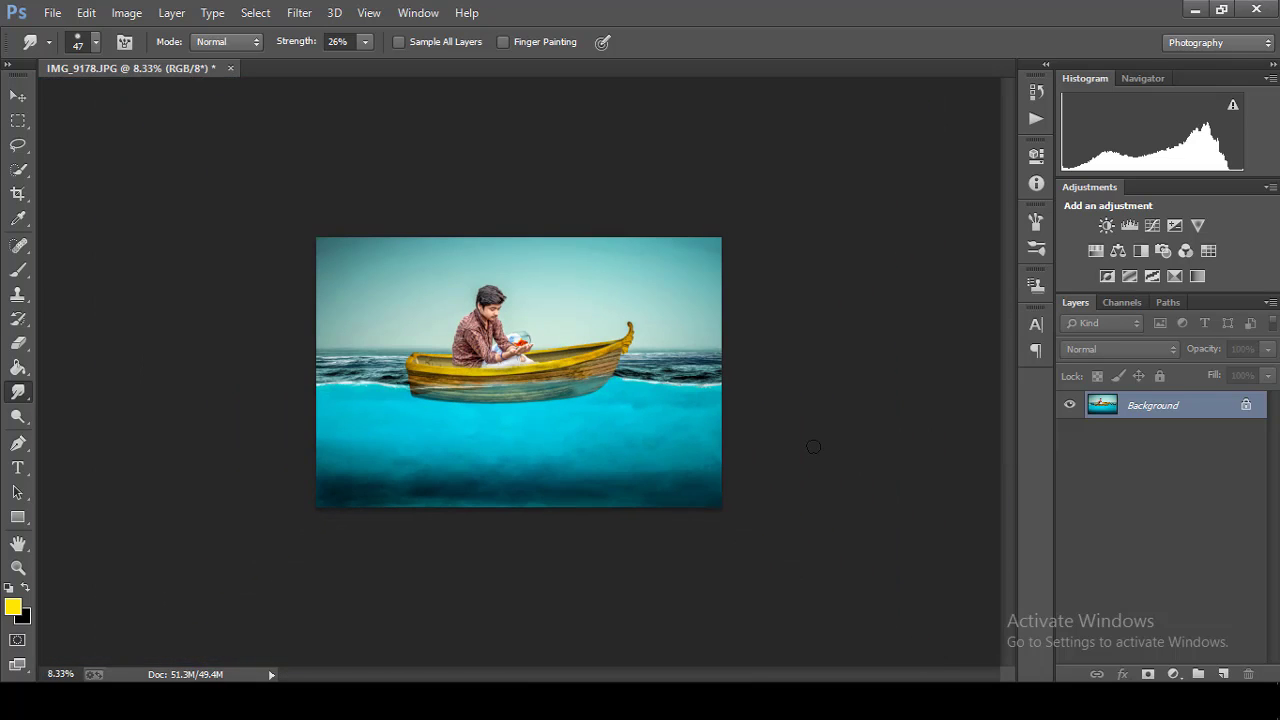
{"action": "key", "text": "ctrl+plus"}
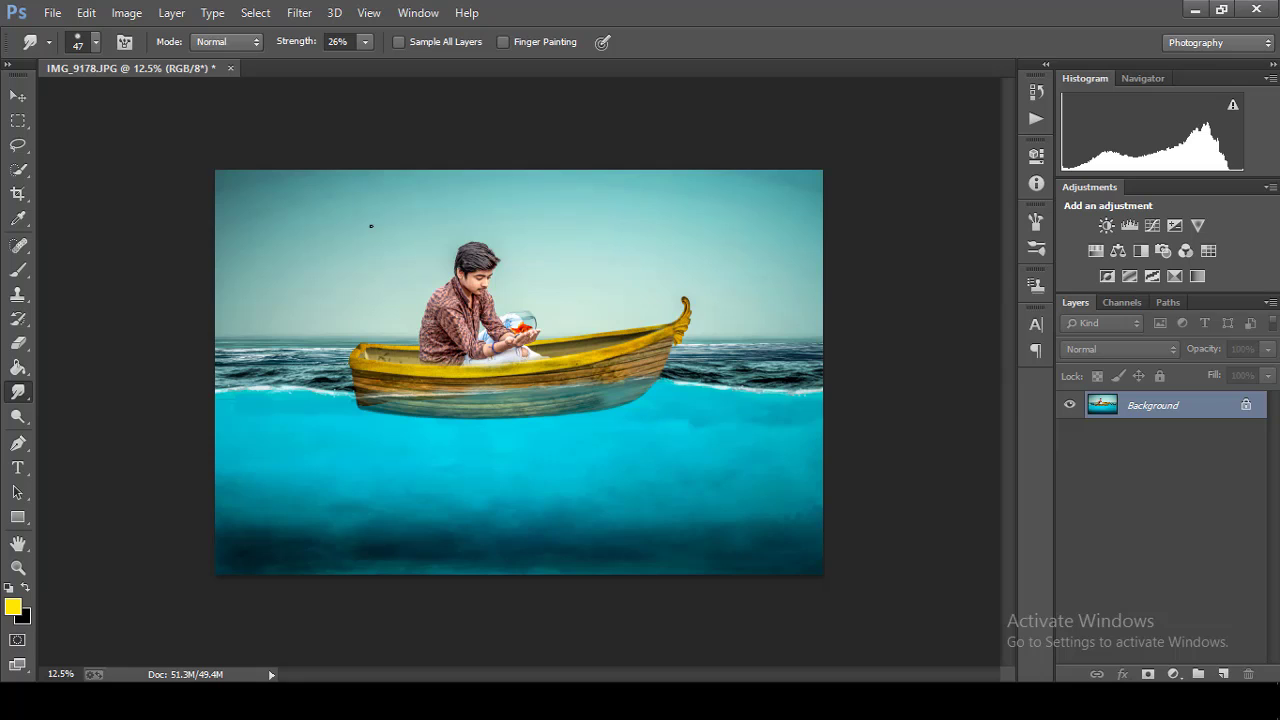
{"action": "left_click", "coordinate": [299, 12]}
{"action": "left_click", "coordinate": [556, 511]}
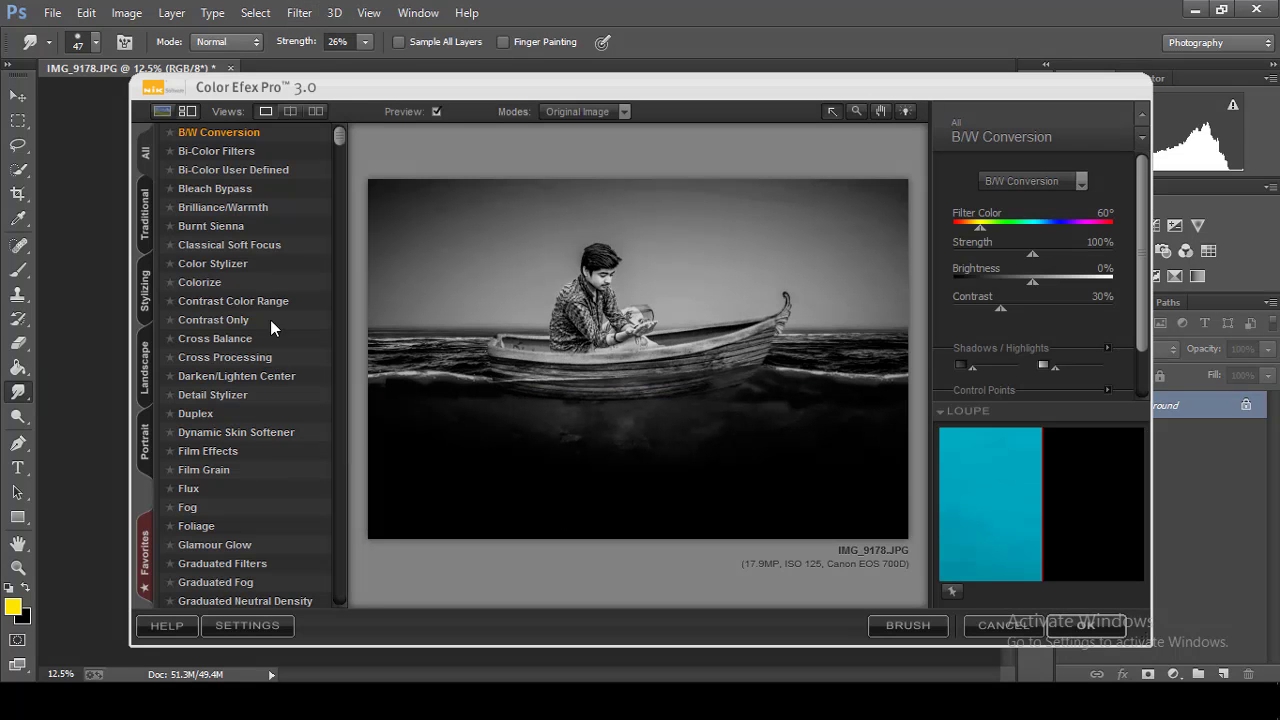
{"action": "left_click", "coordinate": [272, 301]}
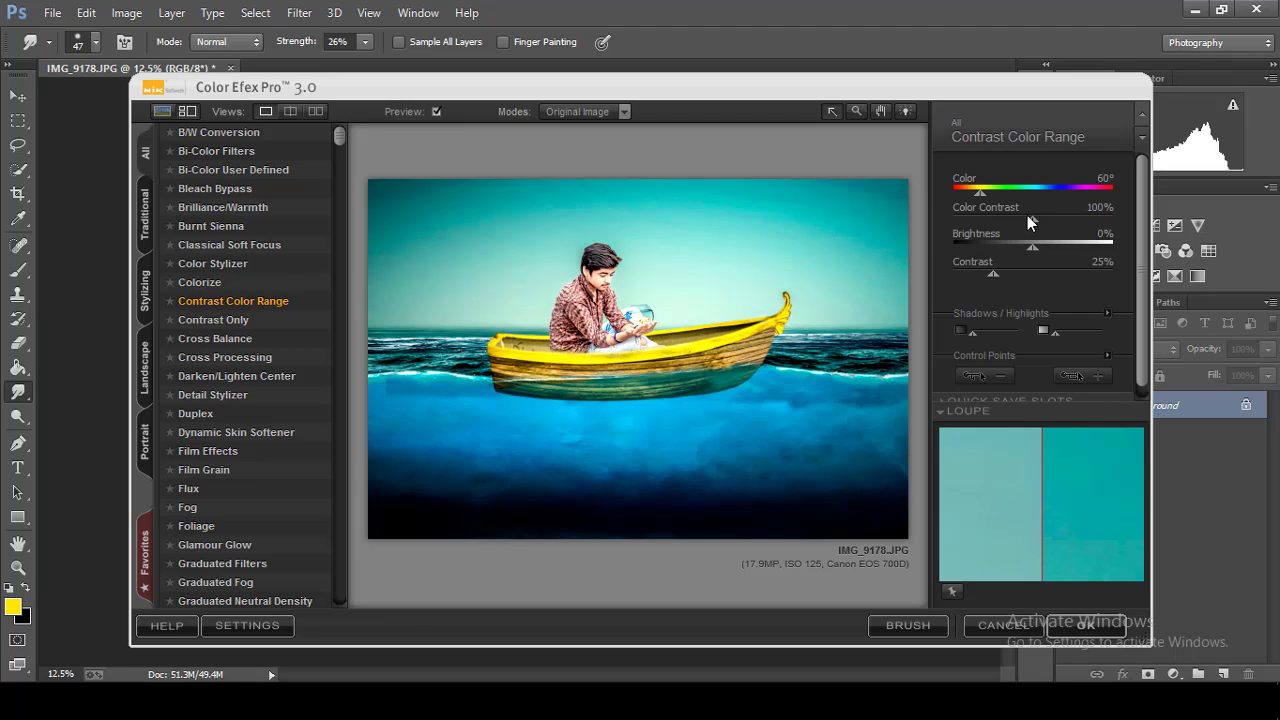
{"action": "mouse_move", "coordinate": [1026, 220]}
{"action": "left_mouse_down"}
{"action": "mouse_move", "coordinate": [951, 232]}
{"action": "mouse_move", "coordinate": [975, 247]}
{"action": "mouse_move", "coordinate": [1054, 244]}
{"action": "mouse_move", "coordinate": [1032, 247]}
{"action": "left_mouse_up"}
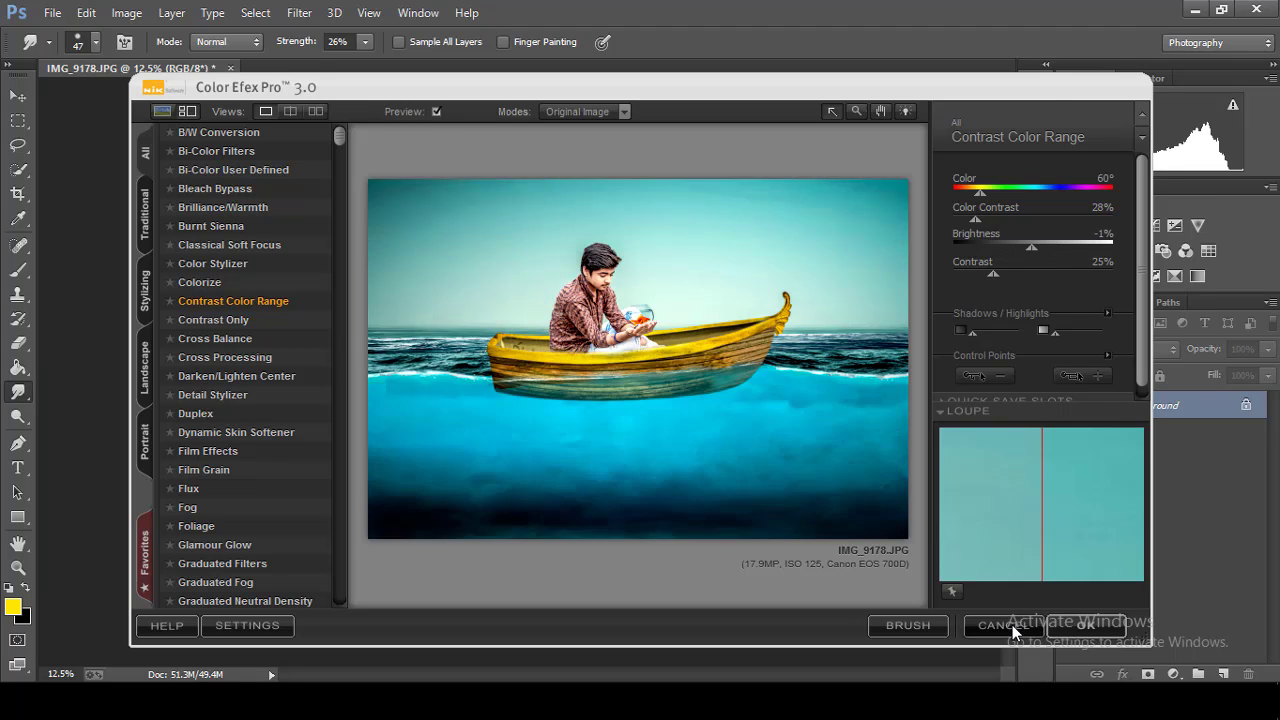
{"action": "left_click", "coordinate": [1012, 625]}
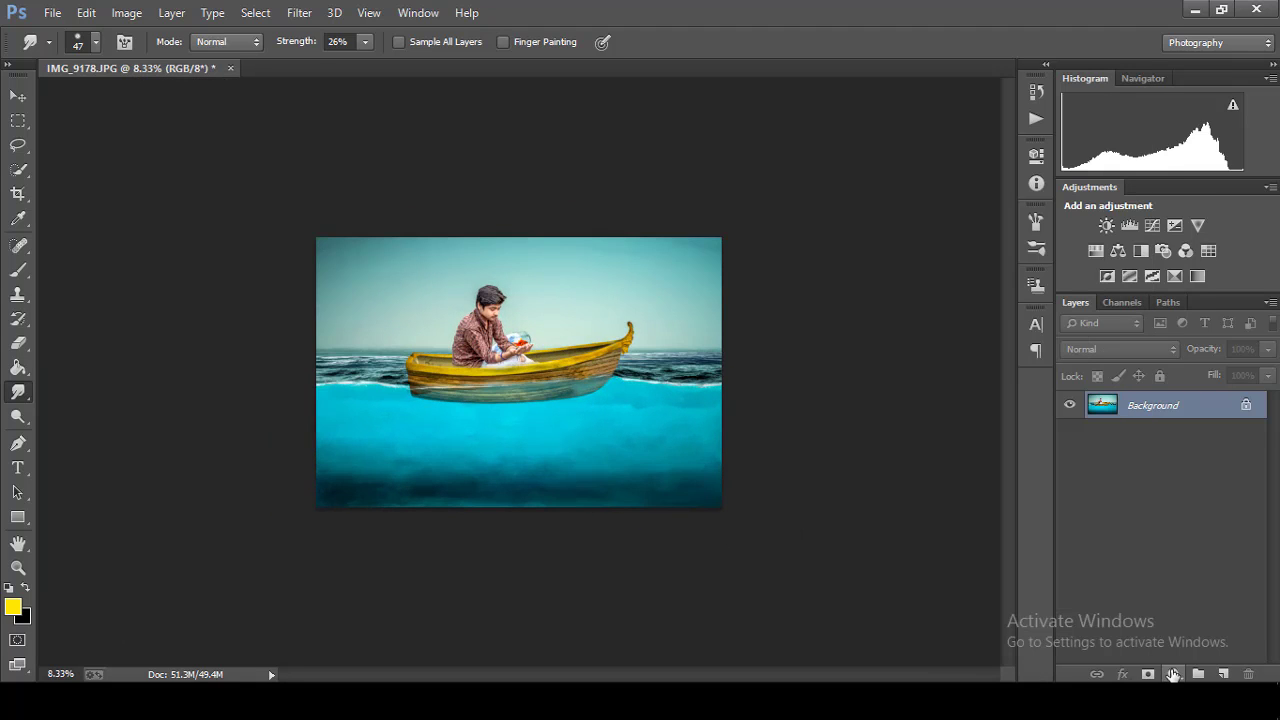
Step: Add a Photo Filter adjustment layer set to Underwater
{"action": "left_click", "coordinate": [1173, 675]}
{"action": "left_click", "coordinate": [1100, 505]}
{"action": "left_click", "coordinate": [936, 201]}
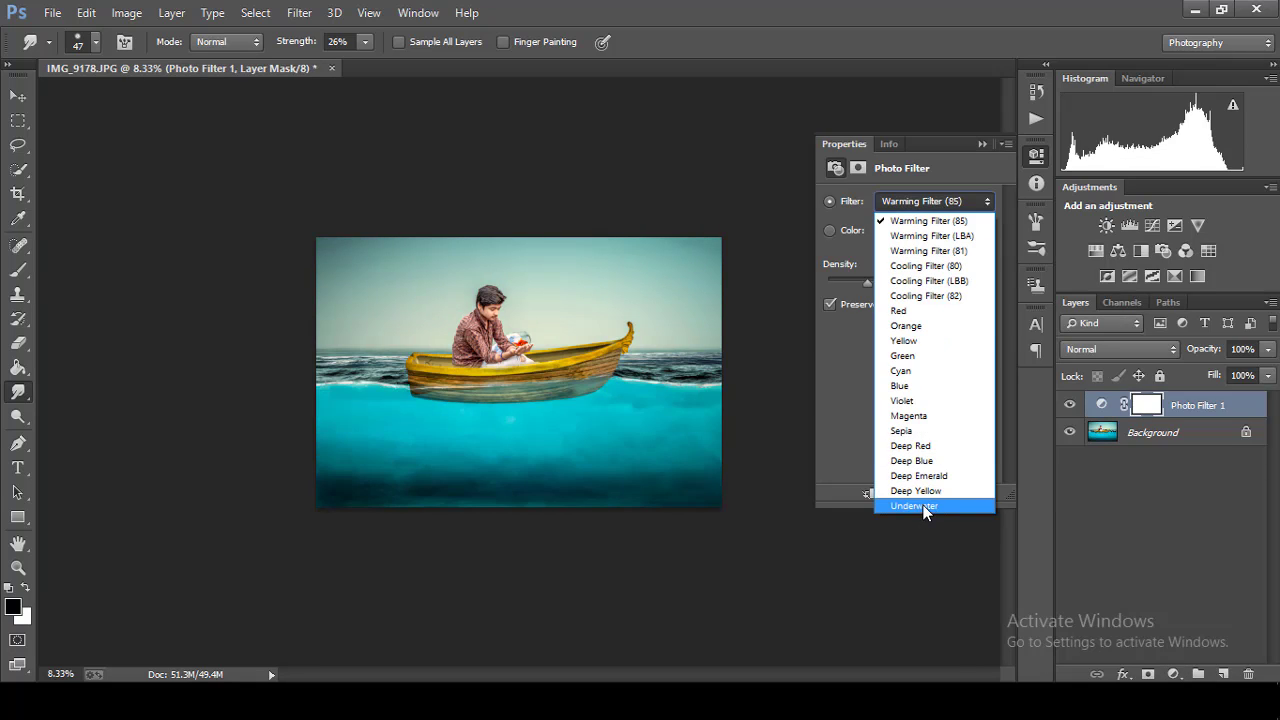
{"action": "left_click", "coordinate": [925, 507]}
{"action": "left_click", "coordinate": [933, 201]}
{"action": "left_click", "coordinate": [913, 504]}
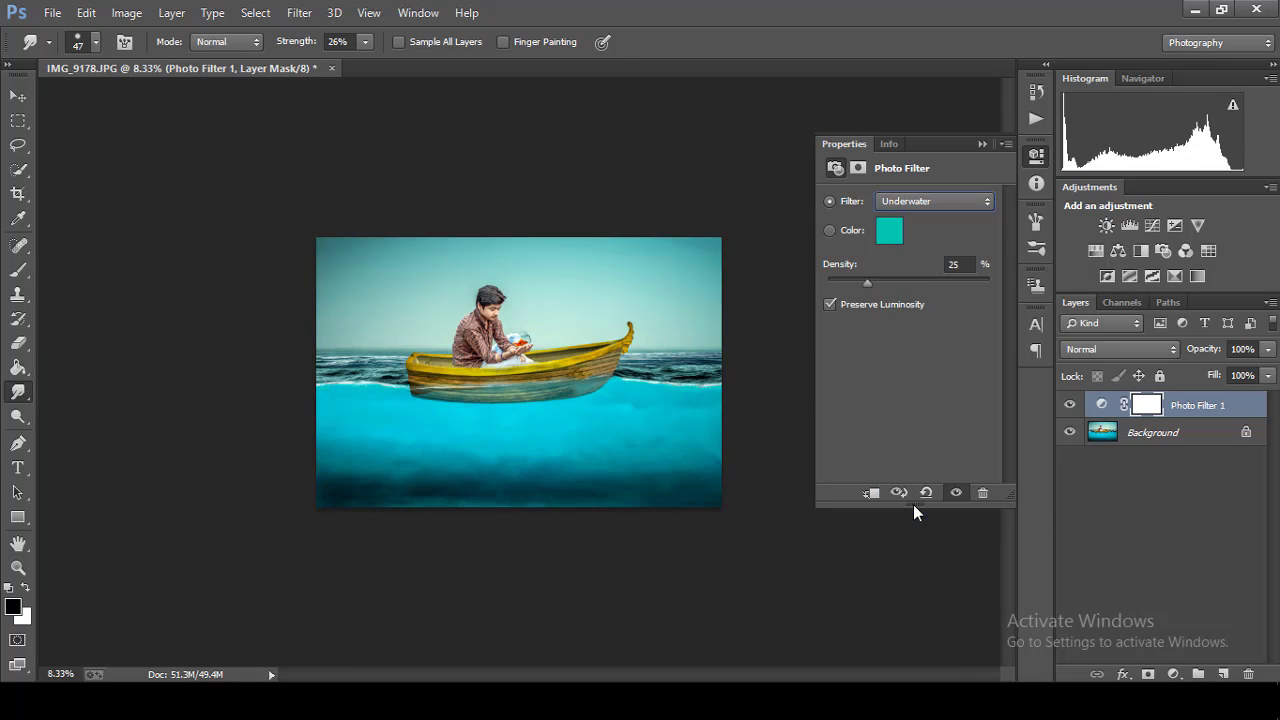
Step: Add a Color Lookup adjustment layer using the Kodak 5218 3DLUT
{"action": "left_click", "coordinate": [982, 143]}
{"action": "left_click", "coordinate": [1208, 250]}
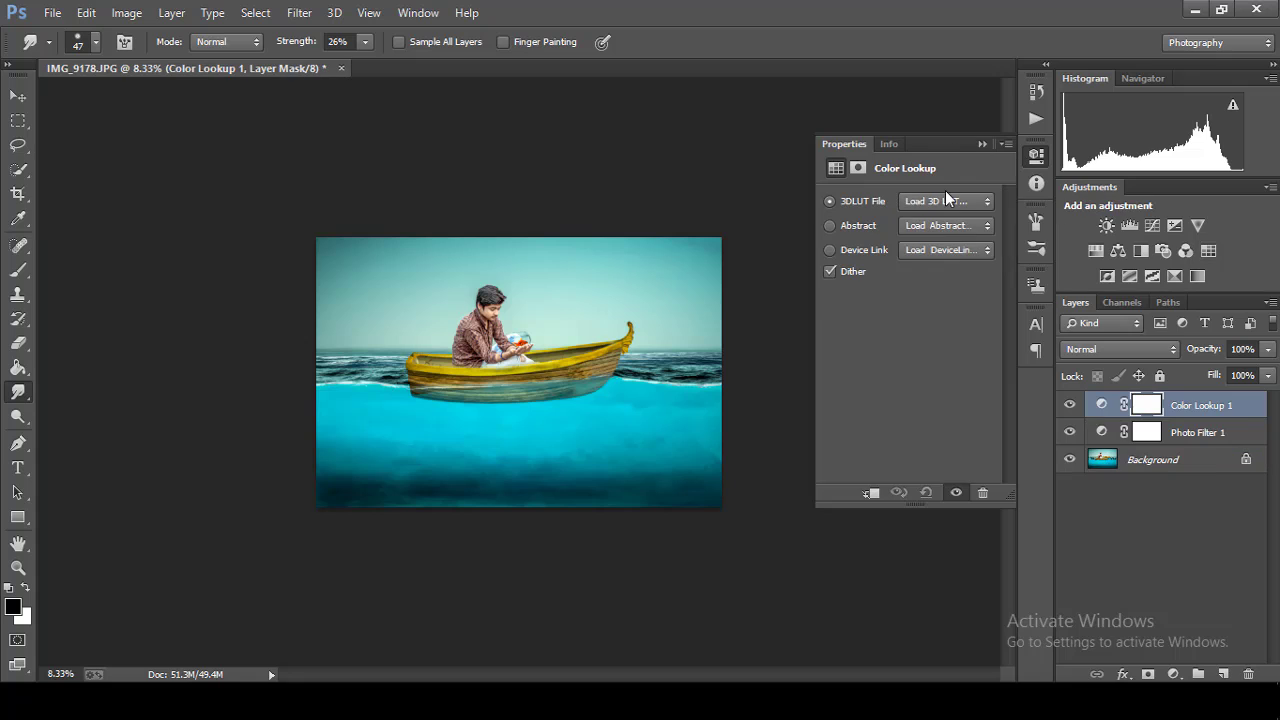
{"action": "left_click", "coordinate": [945, 201]}
{"action": "left_click", "coordinate": [940, 275]}
{"action": "left_click", "coordinate": [950, 201]}
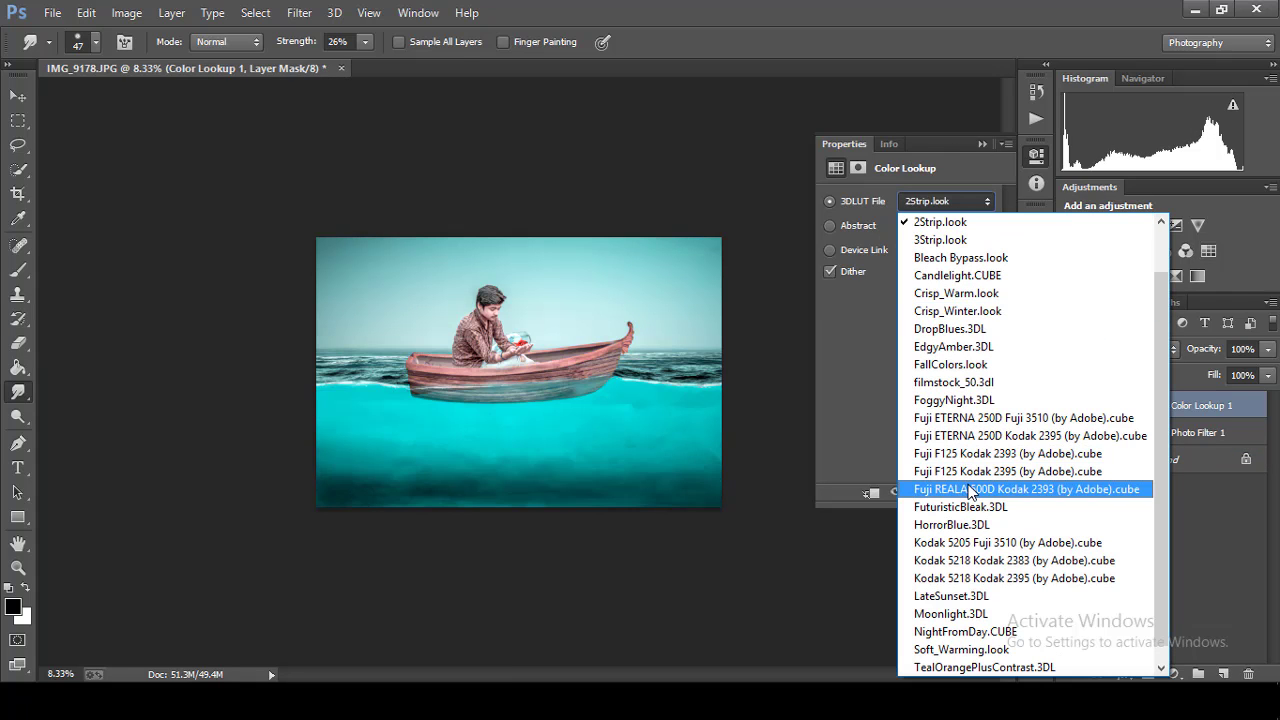
{"action": "left_click", "coordinate": [960, 557]}
{"action": "left_click", "coordinate": [946, 201]}
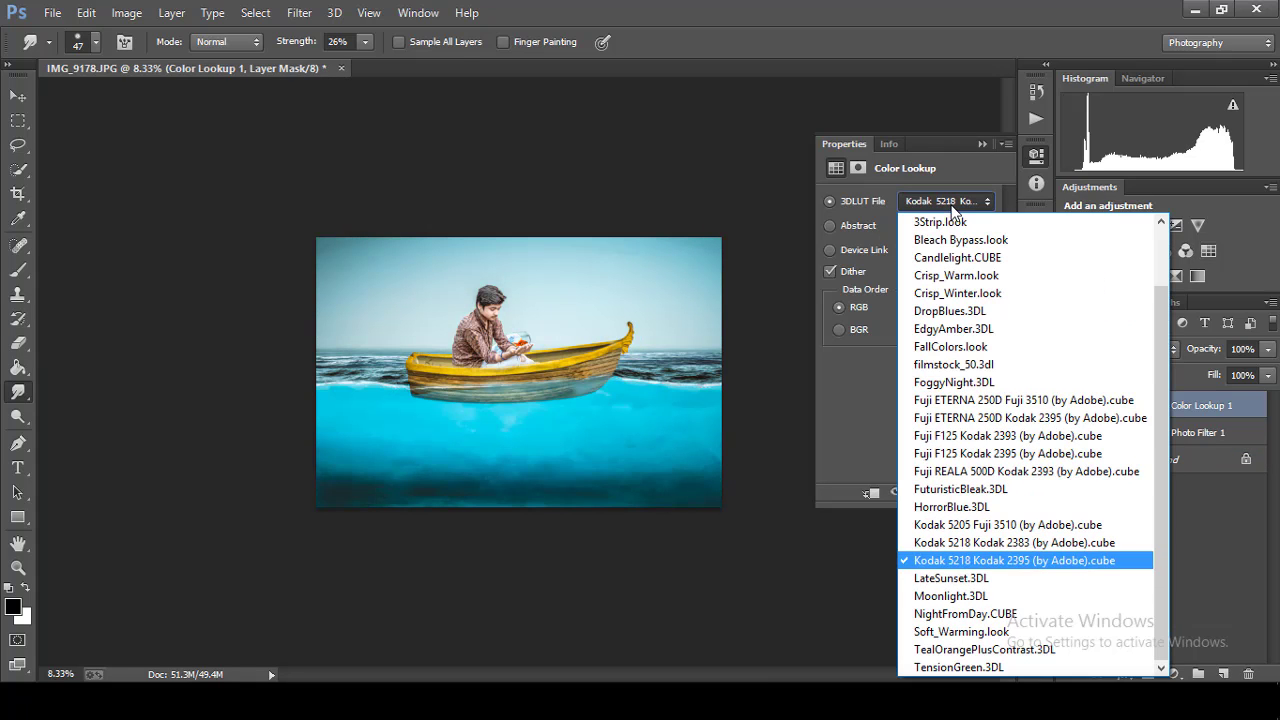
{"action": "left_click", "coordinate": [957, 474]}
{"action": "left_click", "coordinate": [946, 201]}
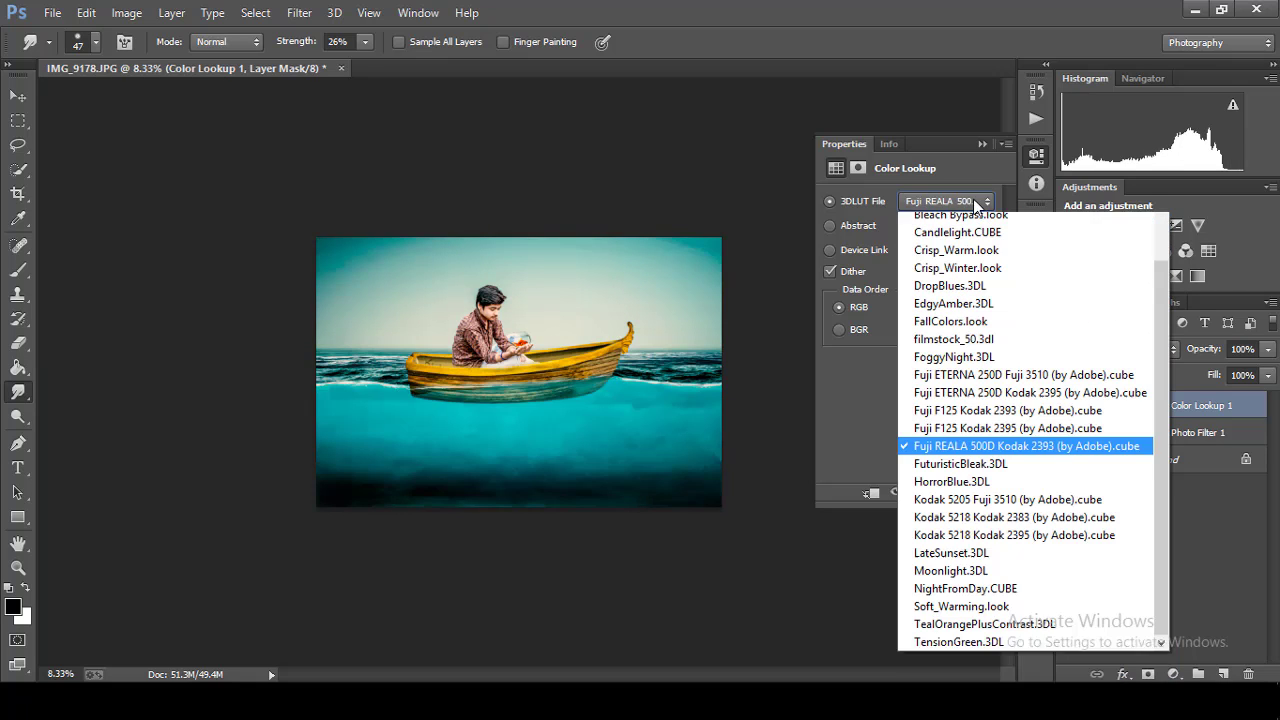
{"action": "left_click", "coordinate": [948, 563]}
{"action": "left_click", "coordinate": [982, 144]}
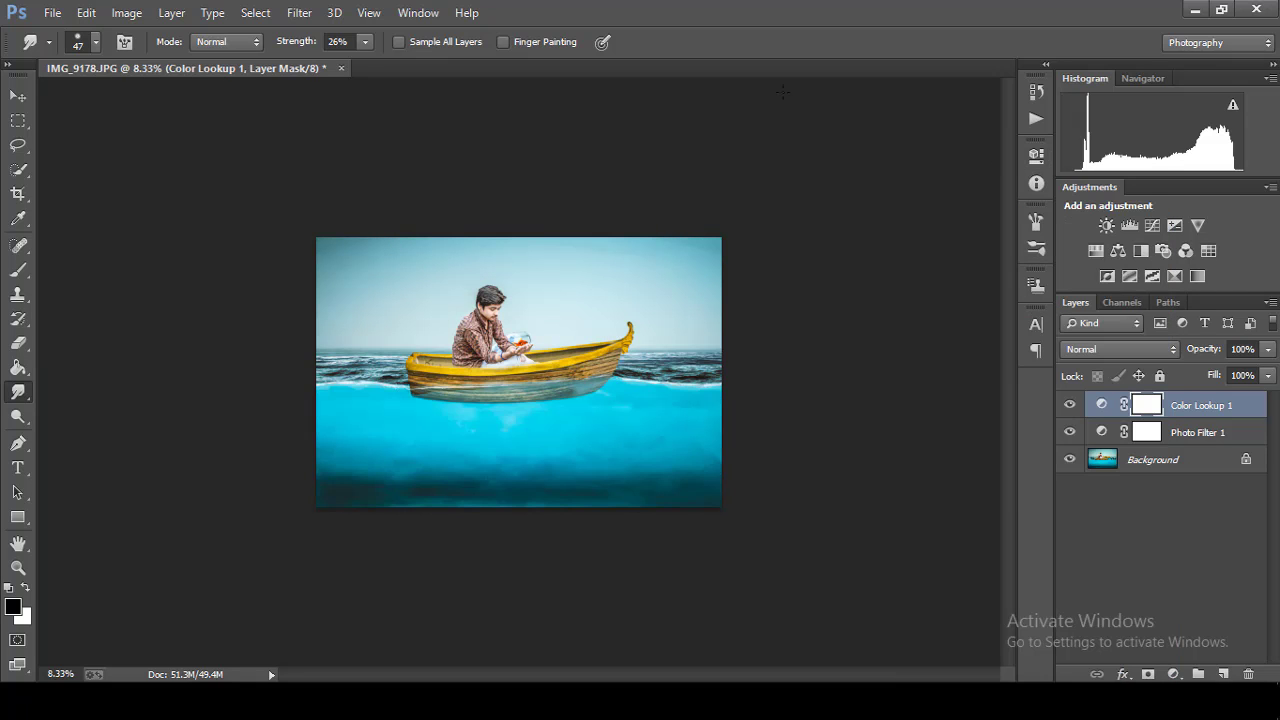
Step: Review the graded composite at different zooms and open the orange glow image
{"action": "key", "text": "ctrl+plus"}
{"action": "key", "text": "ctrl+plus"}
{"action": "key", "text": "ctrl+plus"}
{"action": "key", "text": "ctrl+minus"}
{"action": "key", "text": "ctrl+minus"}
{"action": "key", "text": "ctrl+minus"}
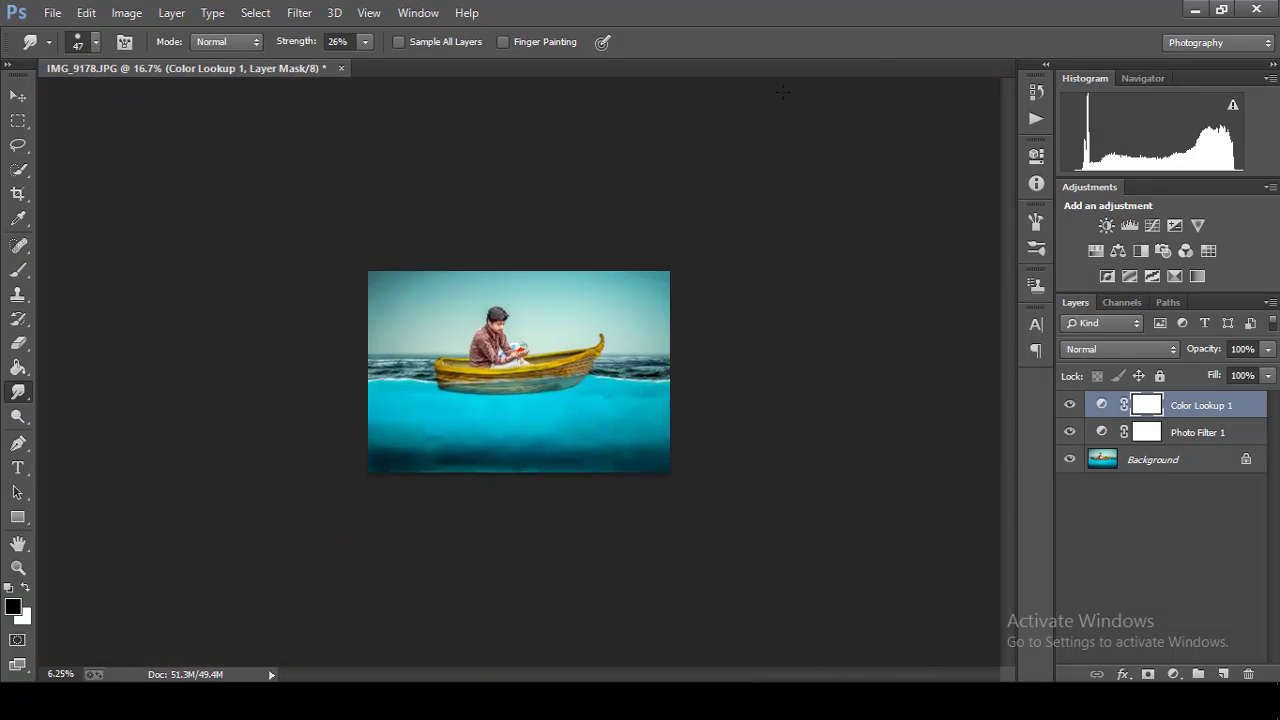
{"action": "key", "text": "ctrl+plus"}
{"action": "key", "text": "ctrl+plus"}
{"action": "left_click", "coordinate": [52, 12]}
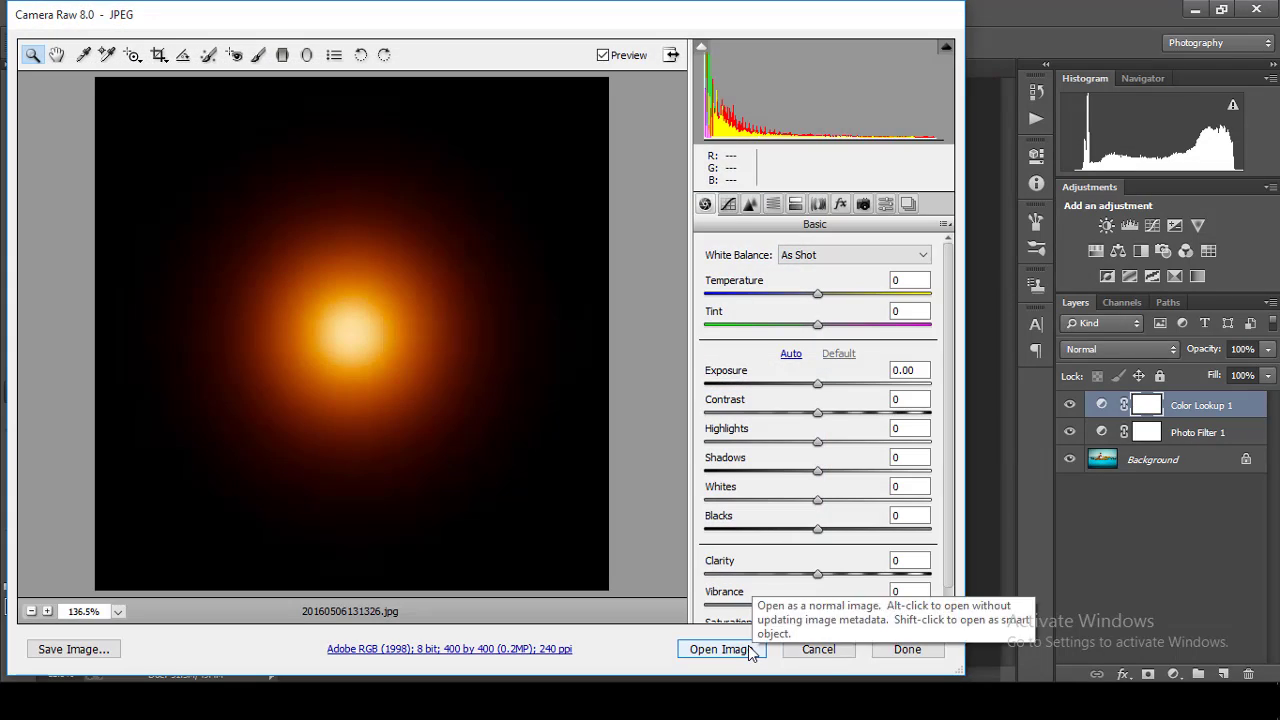
Step: Drag the glow image into the boat composite and close its original without saving
{"action": "left_click", "coordinate": [721, 649]}
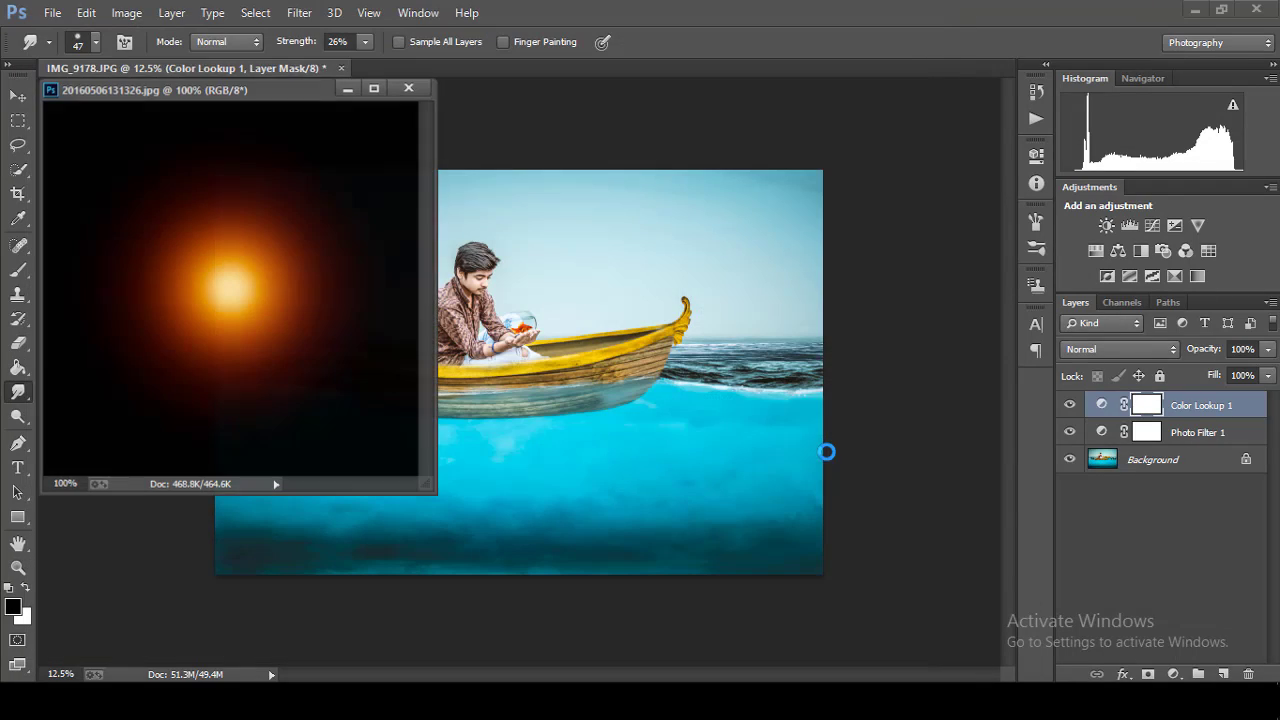
{"action": "left_click_drag", "start_coordinate": [220, 243], "coordinate": [500, 258]}
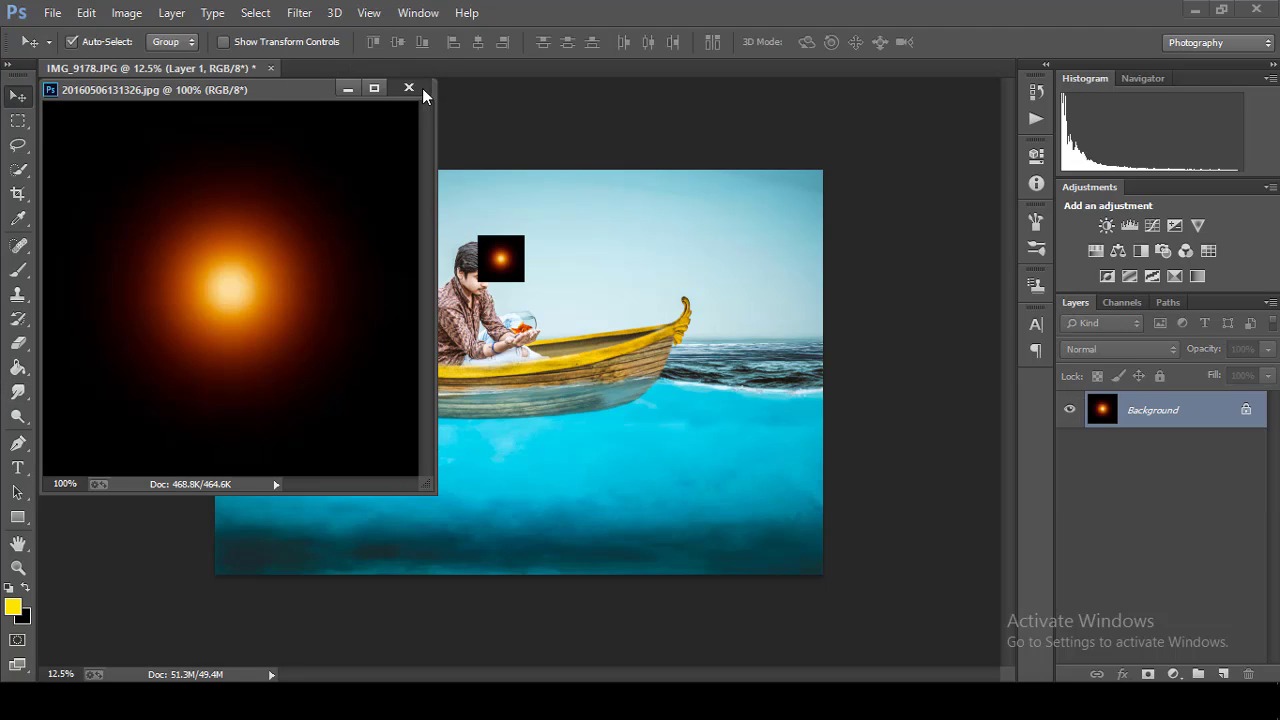
{"action": "left_click", "coordinate": [408, 88]}
{"action": "left_click", "coordinate": [653, 277]}
Step: Set the glow layer to Screen and scale it into the sky behind the boy
{"action": "left_click", "coordinate": [1093, 350]}
{"action": "left_click", "coordinate": [1100, 152]}
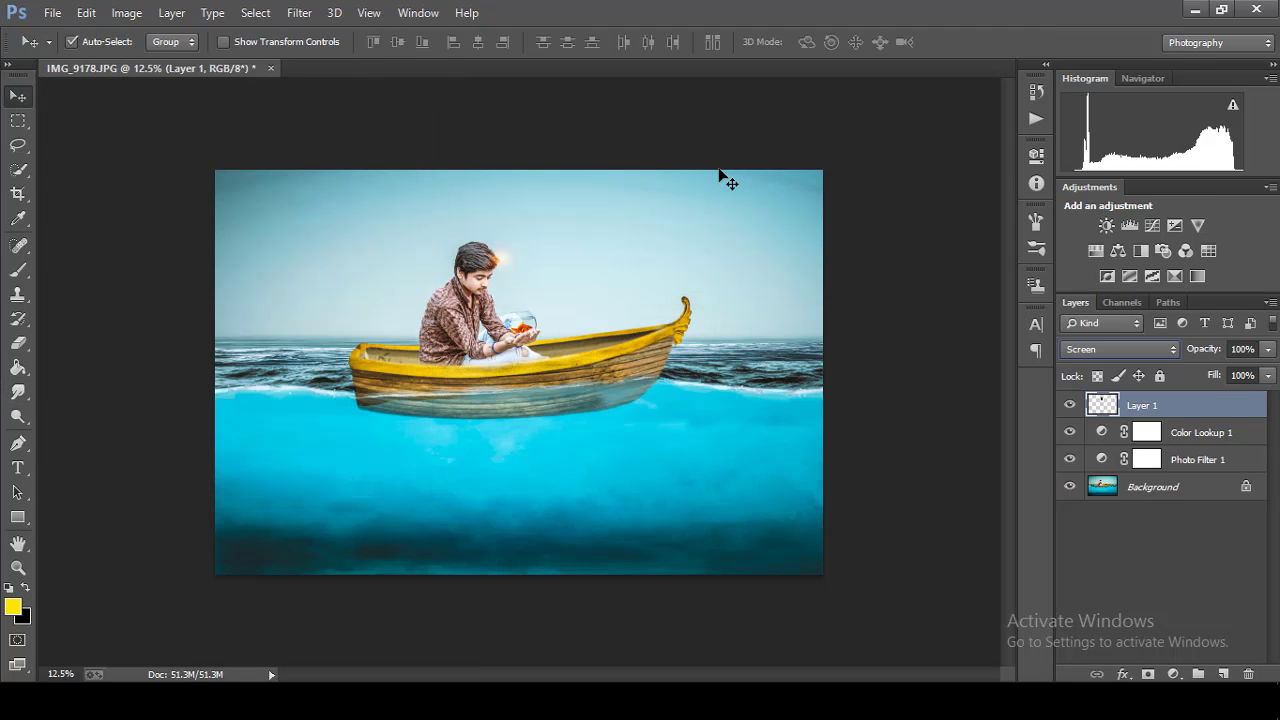
{"action": "key", "text": "ctrl+t"}
{"action": "left_click_drag", "start_coordinate": [524, 279], "coordinate": [937, 603]}
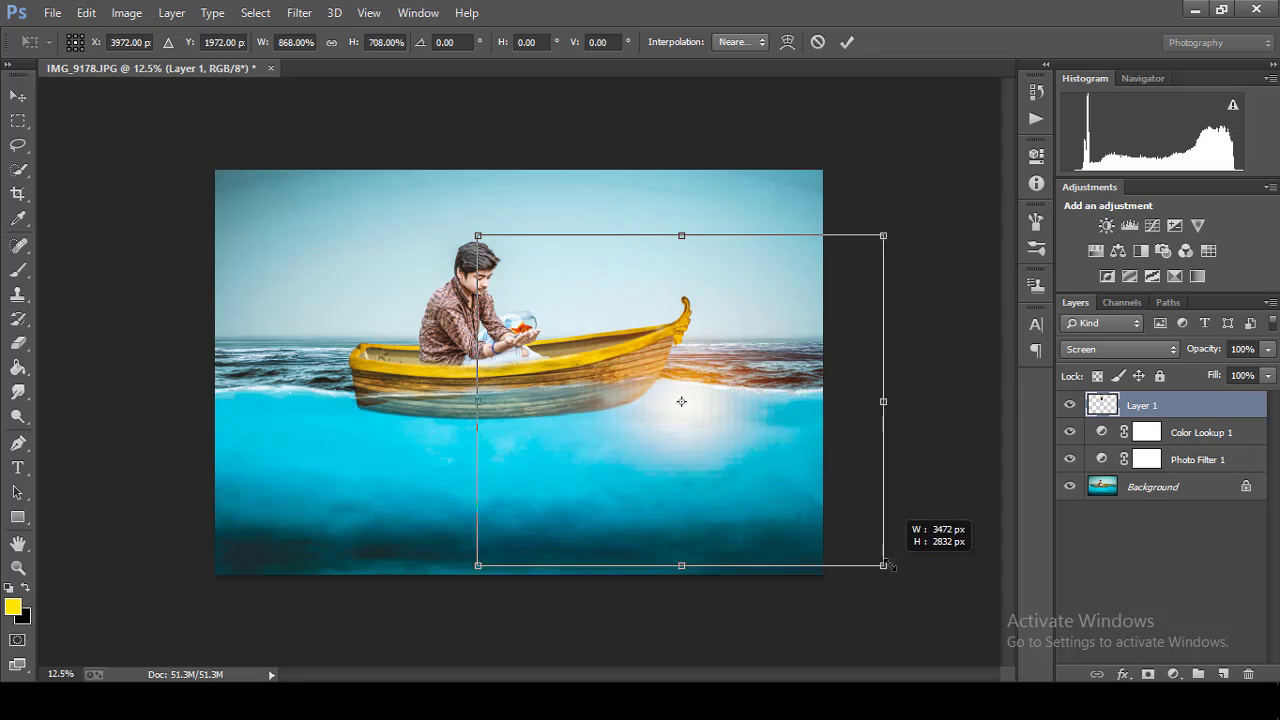
{"action": "left_click_drag", "start_coordinate": [857, 551], "coordinate": [826, 354]}
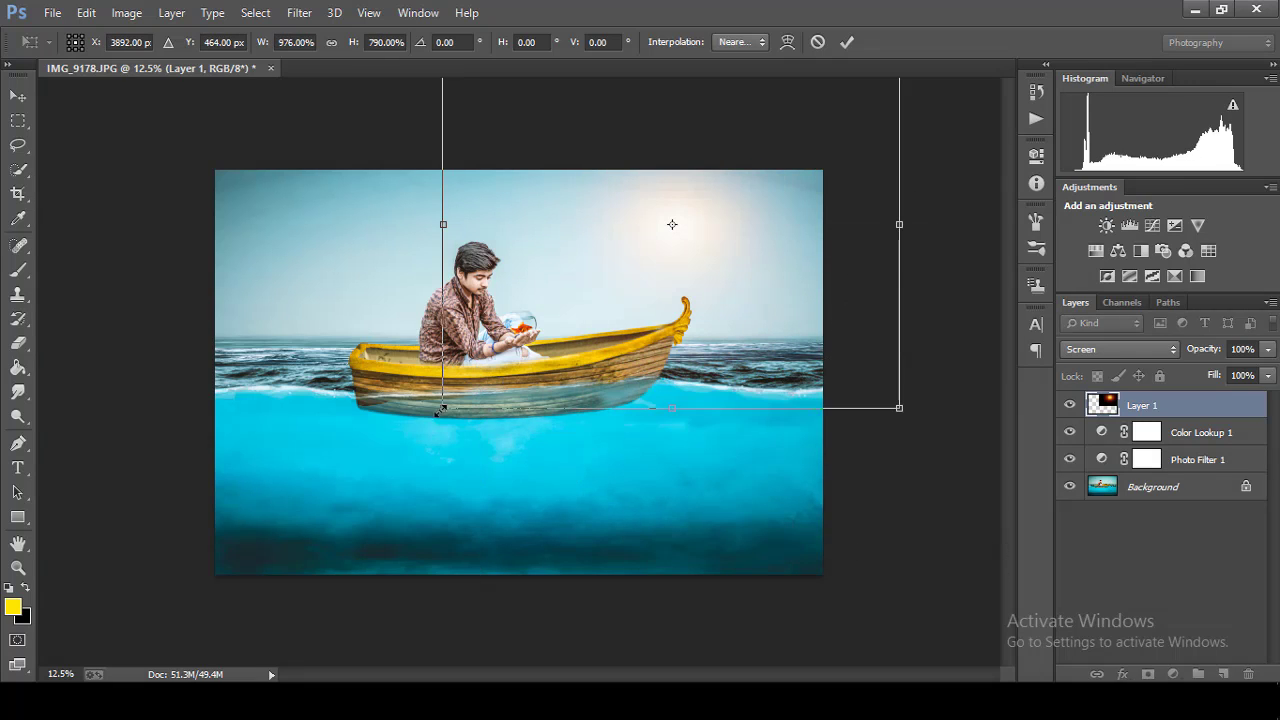
{"action": "left_click_drag", "start_coordinate": [441, 409], "coordinate": [300, 523]}
{"action": "left_click_drag", "start_coordinate": [620, 474], "coordinate": [648, 406]}
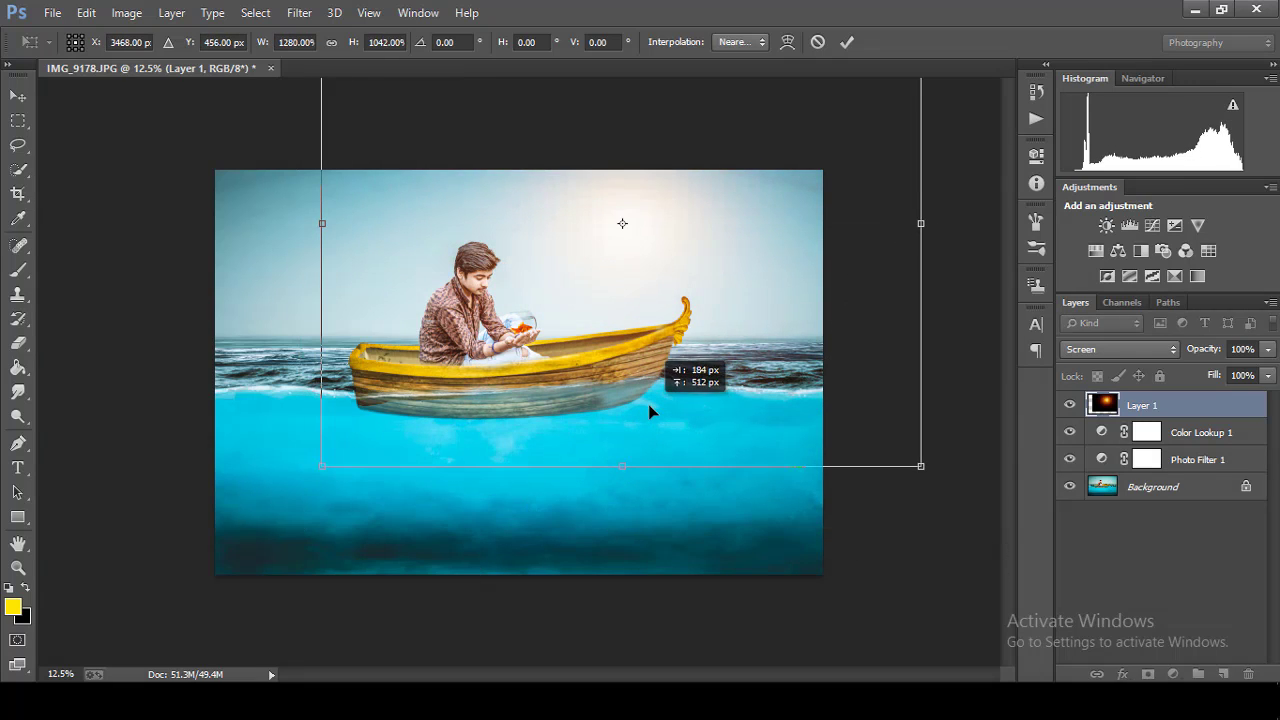
{"action": "left_click", "coordinate": [849, 42]}
{"action": "key", "text": "ctrl+minus"}
{"action": "key", "text": "ctrl+minus"}
{"action": "key", "text": "ctrl+minus"}
{"action": "key", "text": "ctrl+minus"}
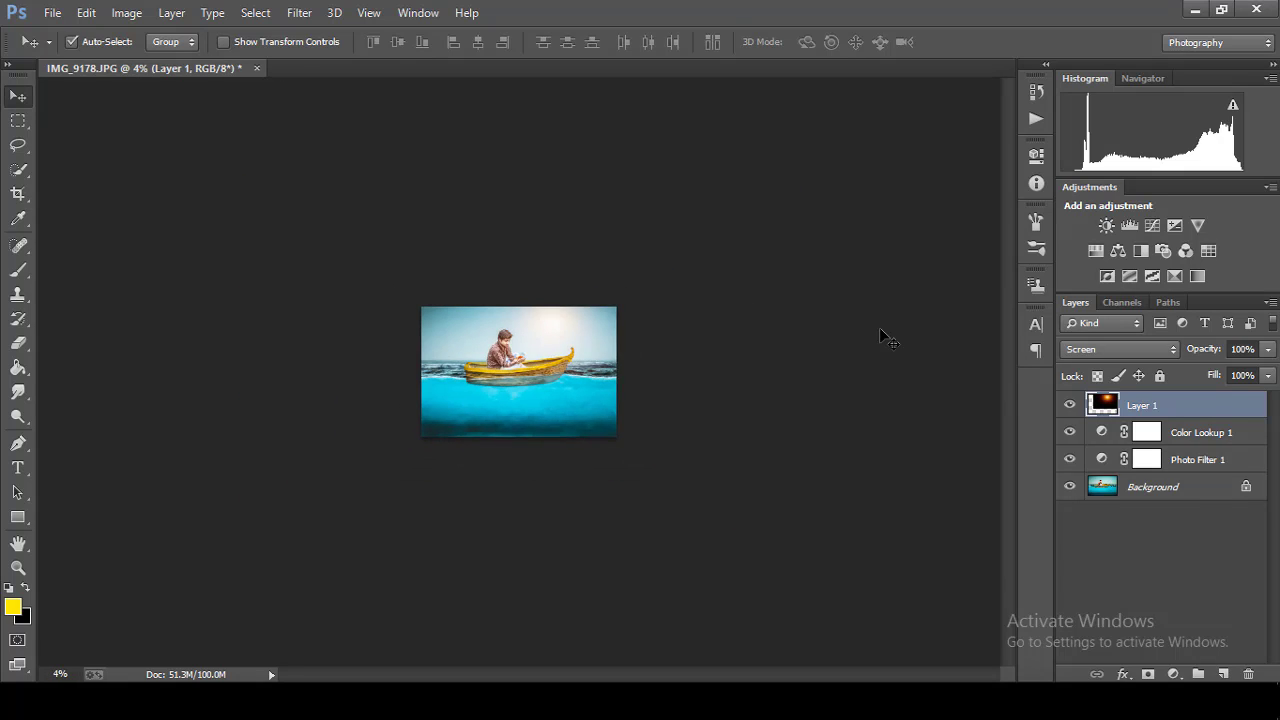
{"action": "key", "text": "ctrl+plus"}
{"action": "key", "text": "ctrl+plus"}
{"action": "key", "text": "ctrl+plus"}
{"action": "key", "text": "ctrl+plus"}
{"action": "key", "text": "ctrl+plus"}
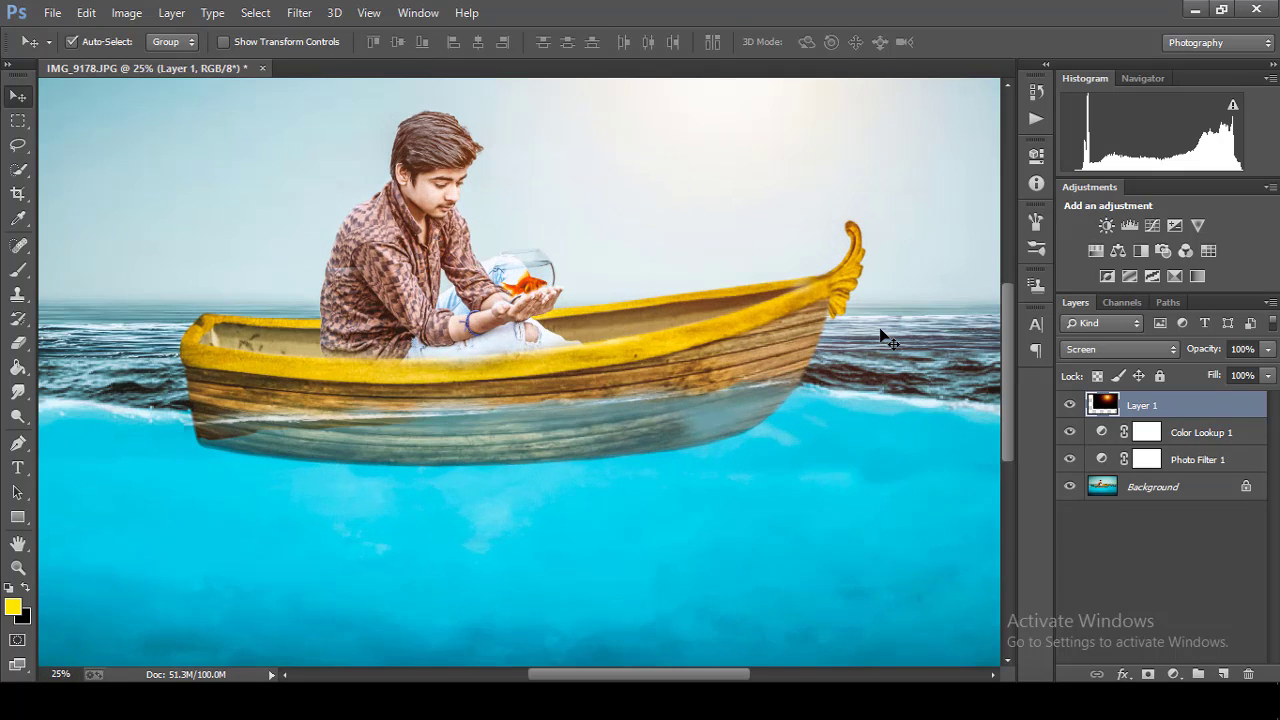
{"action": "key", "text": "ctrl+minus"}
{"action": "key", "text": "ctrl+minus"}
{"action": "key", "text": "ctrl+minus"}
{"action": "key", "text": "ctrl+minus"}
{"action": "key", "text": "ctrl+plus"}
{"action": "key", "text": "ctrl+plus"}
{"action": "key", "text": "ctrl+plus"}
{"action": "key", "text": "ctrl+plus"}
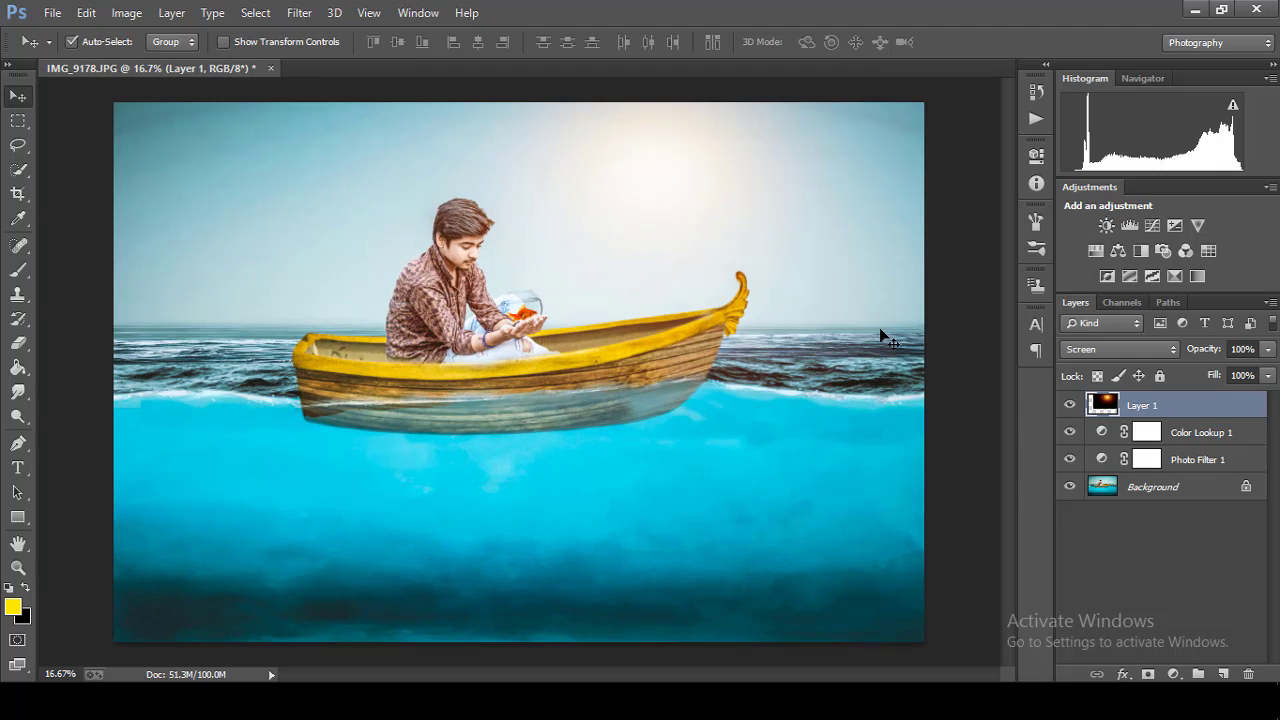
{"action": "key", "text": "ctrl+minus"}
{"action": "key", "text": "ctrl+minus"}
{"action": "key", "text": "ctrl+minus"}
{"action": "key", "text": "ctrl+plus"}
{"action": "key", "text": "ctrl+plus"}
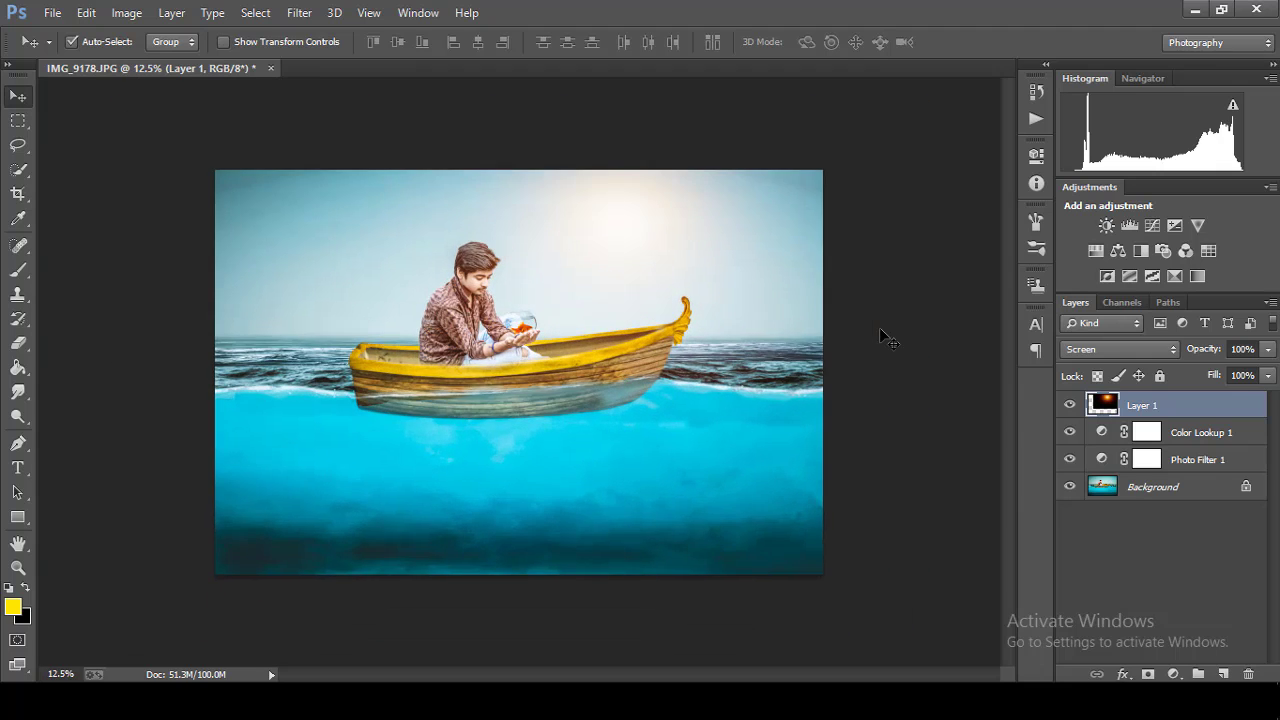
{"action": "key", "text": "ctrl+plus"}
{"action": "key", "text": "ctrl+minus"}
{"action": "key", "text": "ctrl+minus"}
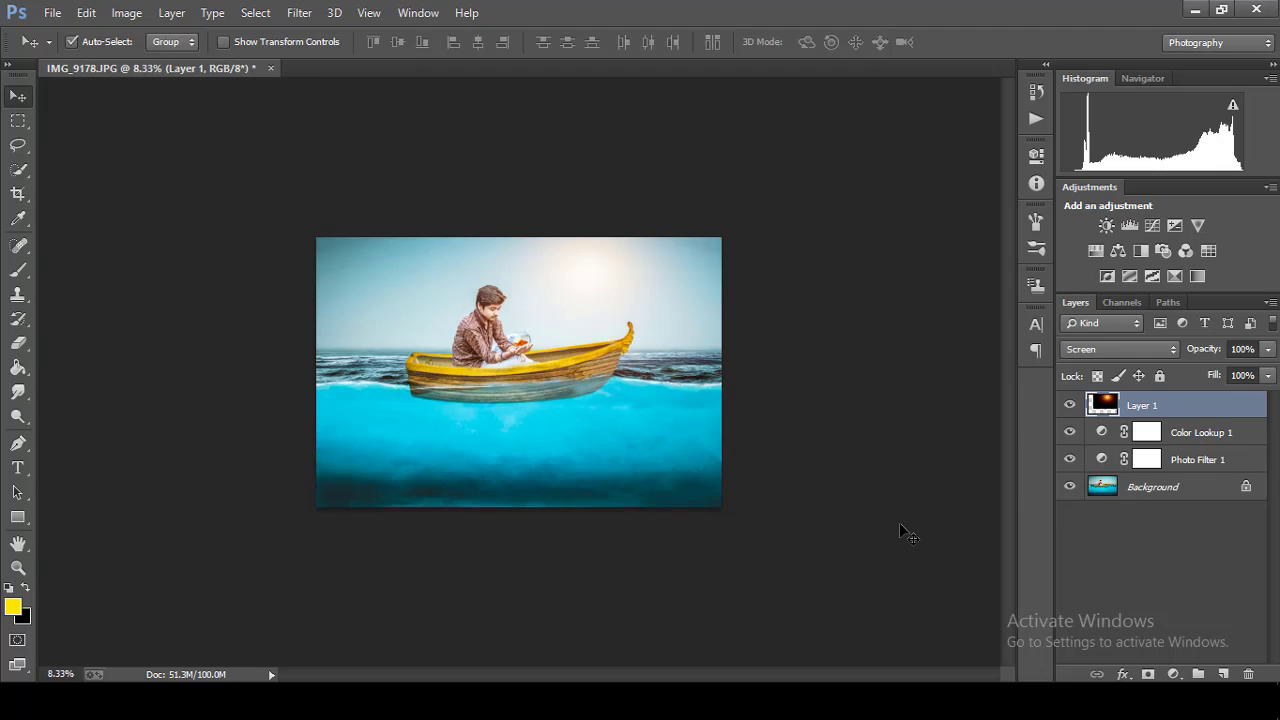